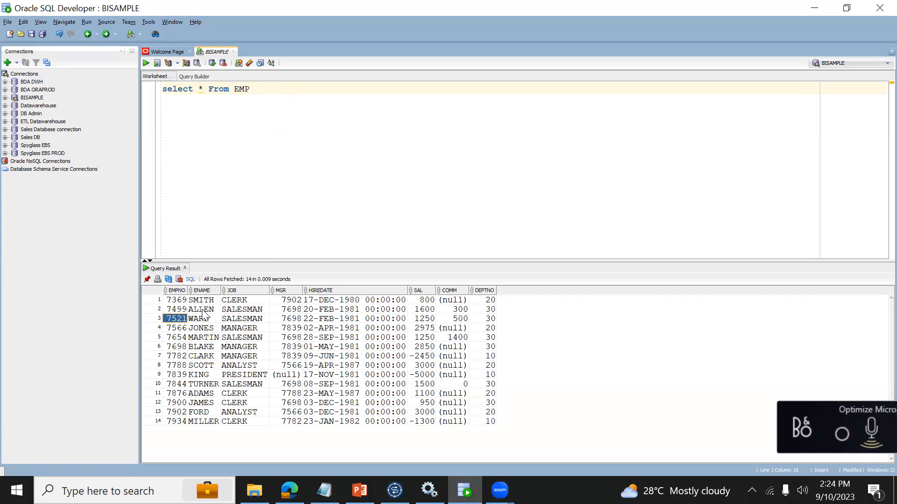
Switch to Talend Cloud Data Integration and start a new standard job under Job Designs
key("ctrl+Home")
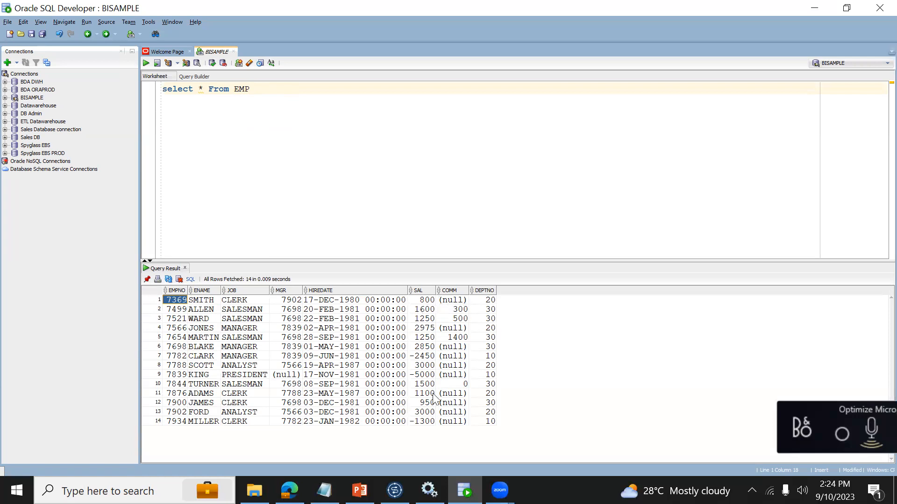
mouse_move(395, 491)
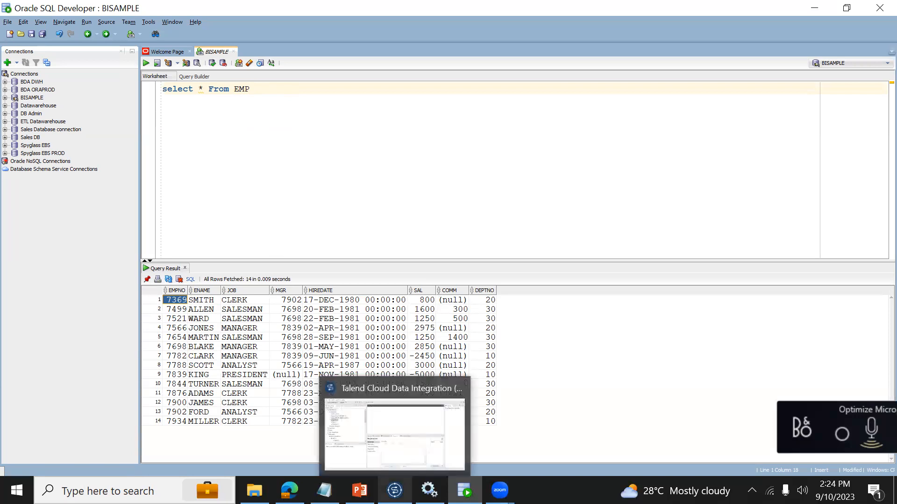
left_click(369, 359)
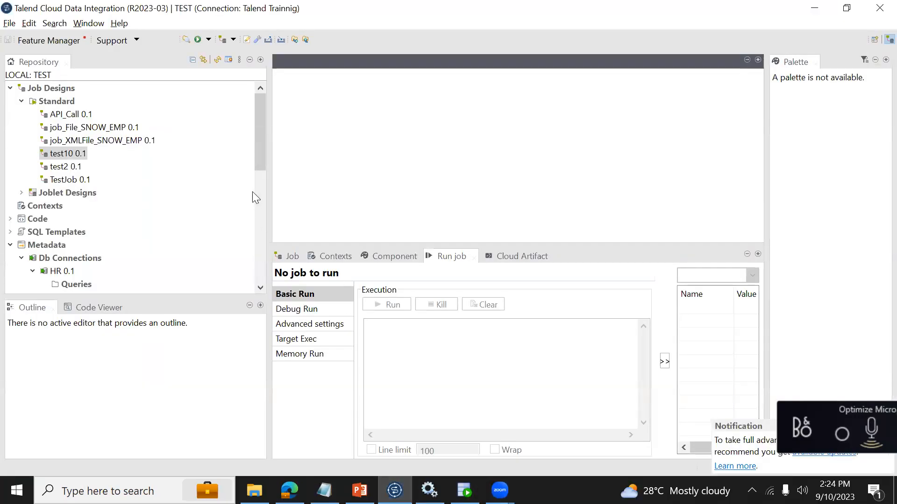
left_click(20, 106)
left_click(51, 102)
right_click(52, 102)
left_click(90, 107)
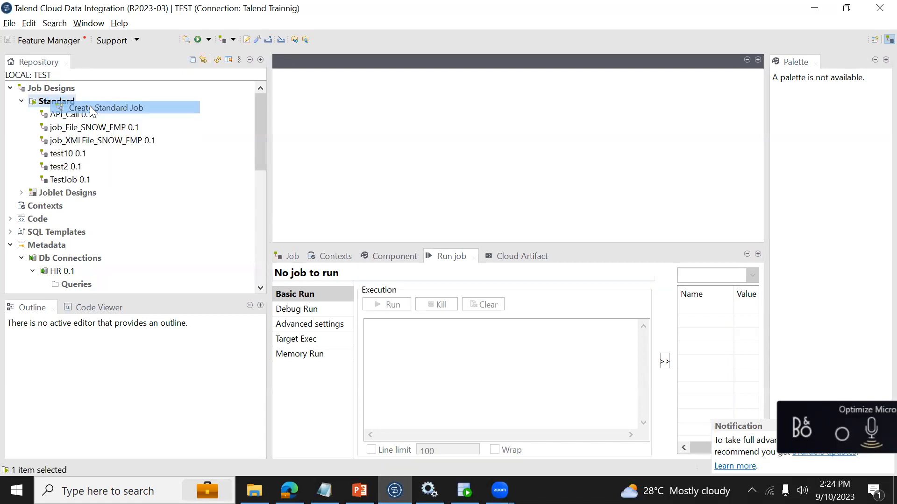
Name the new job job_DIM_EMPLOYEE
type("jo")
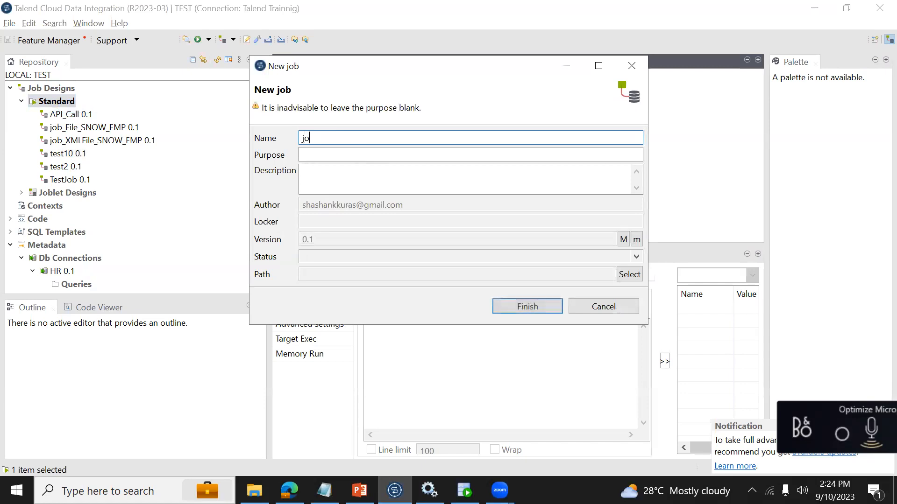
type("b_EMPLOYEE_")
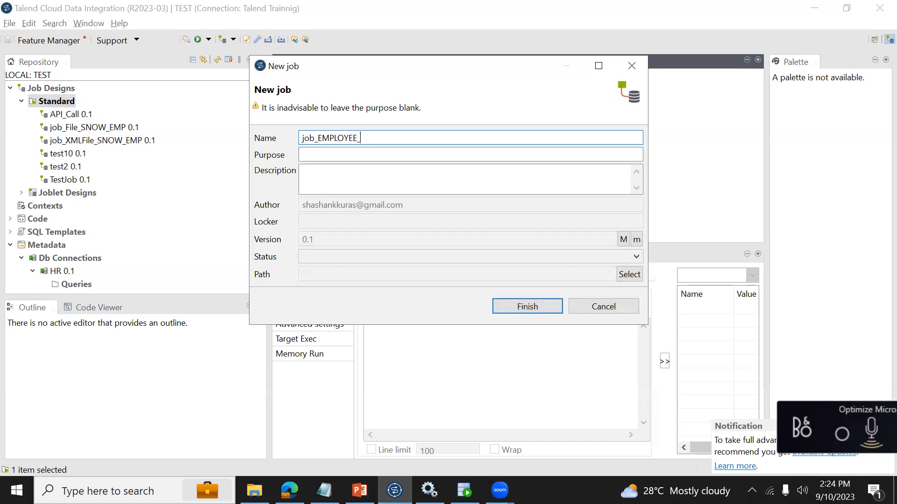
key("BackSpace")
key("BackSpace")
key("BackSpace")
key("BackSpace")
key("BackSpace")
key("BackSpace")
key("BackSpace")
key("BackSpace")
key("BackSpace")
left_click(289, 490)
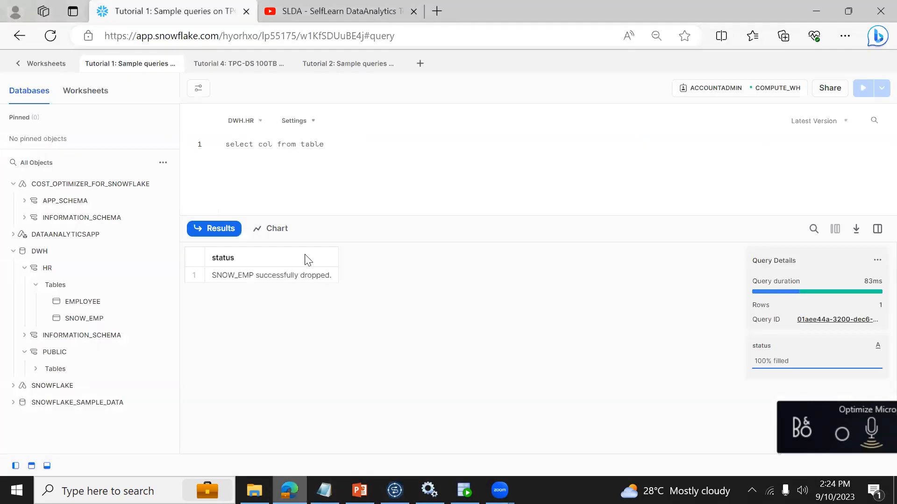
key("alt+Tab")
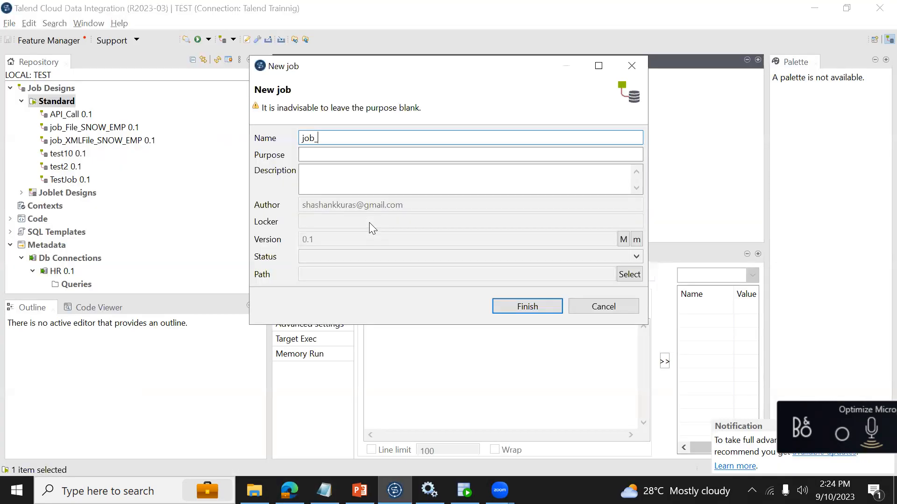
type("DIM_EMPLOYEE")
left_click_drag(317, 139, 334, 140)
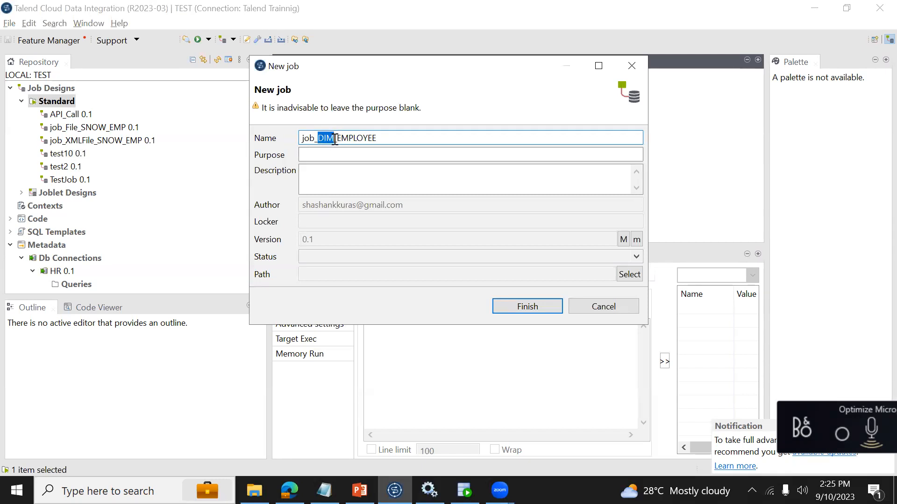
left_click(396, 139)
Set the job's purpose to "To load Employee data" and create the job
left_click(344, 155)
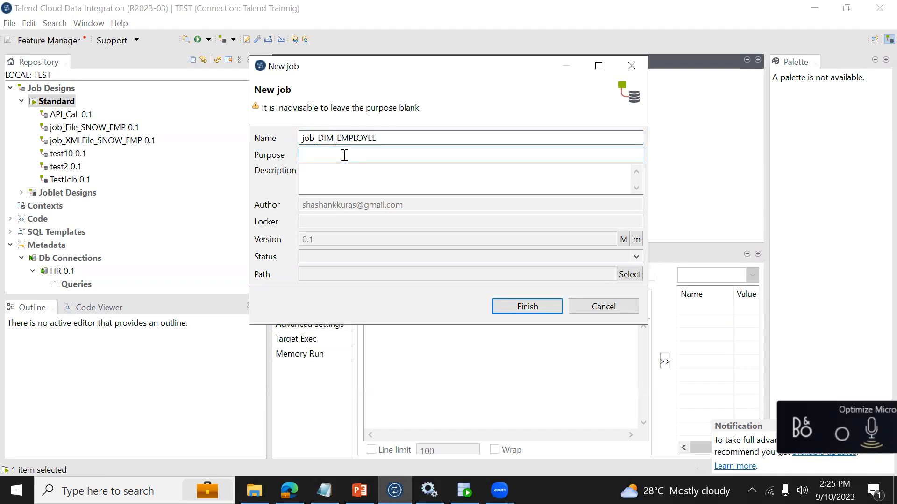
type("To load Employe")
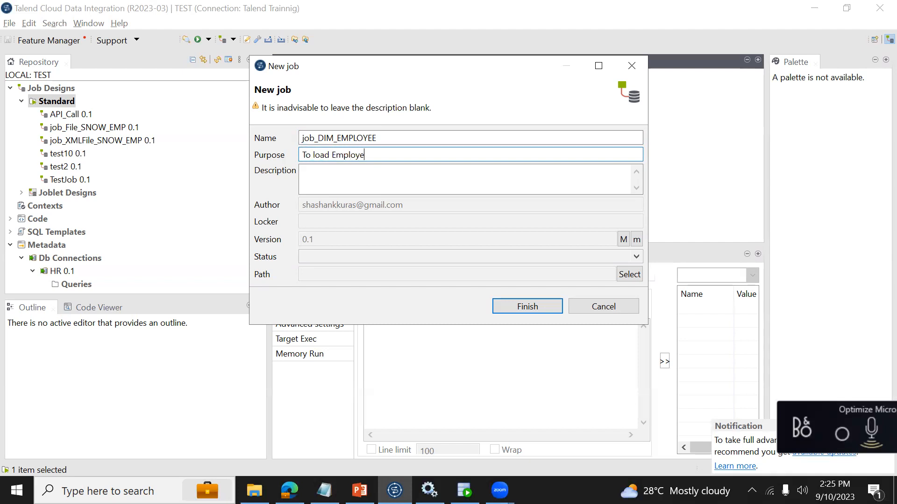
type("e data")
left_click(533, 305)
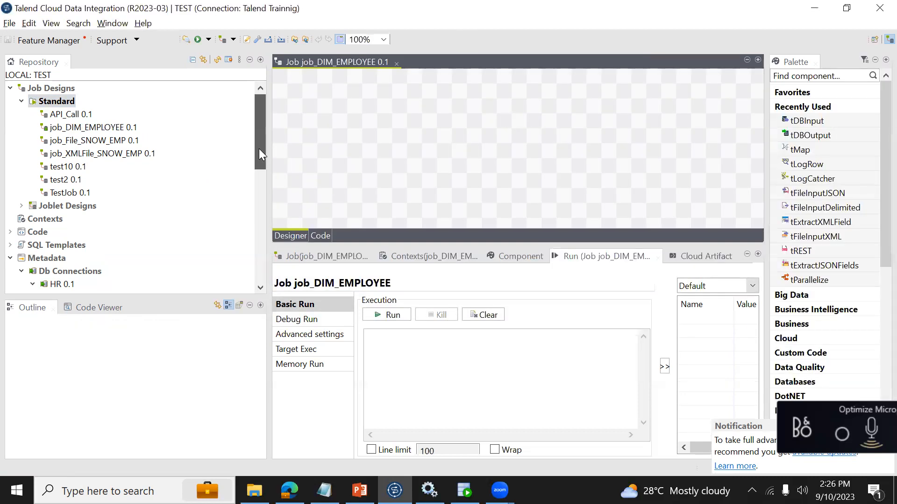
Add the EMP table schema from the HR connection to the job canvas as a tDBInput(Oracle with service name) component
left_click_drag(259, 149, 263, 183)
left_click(464, 490)
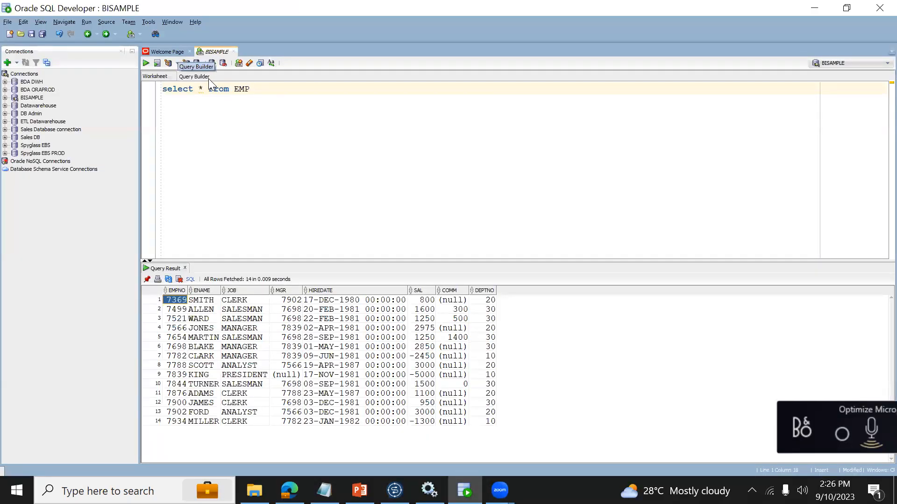
key("alt+Tab")
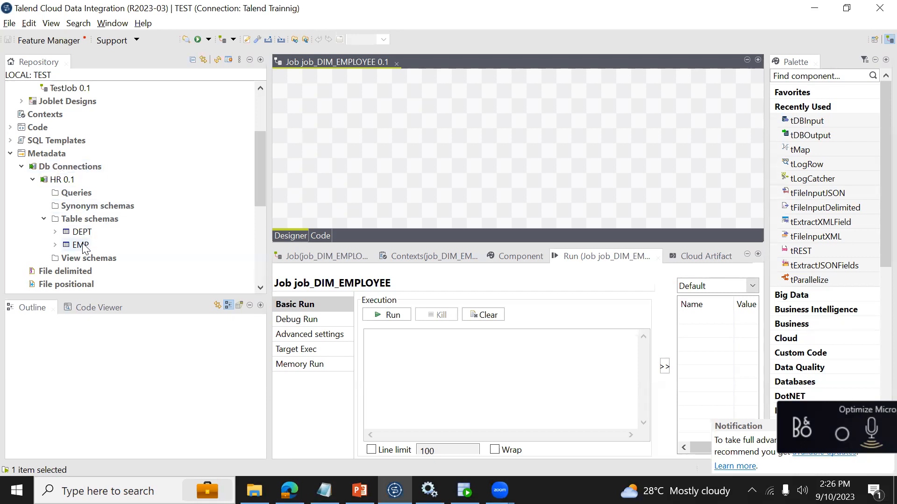
double_click(80, 245)
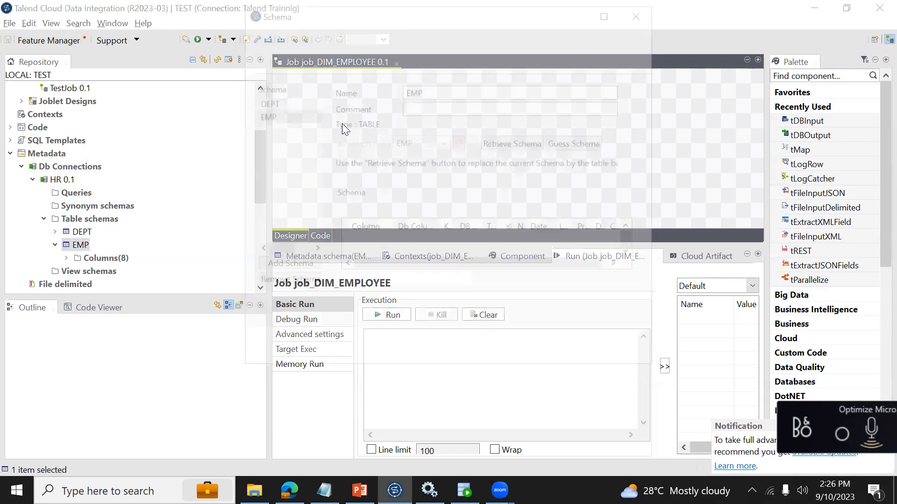
left_click(614, 352)
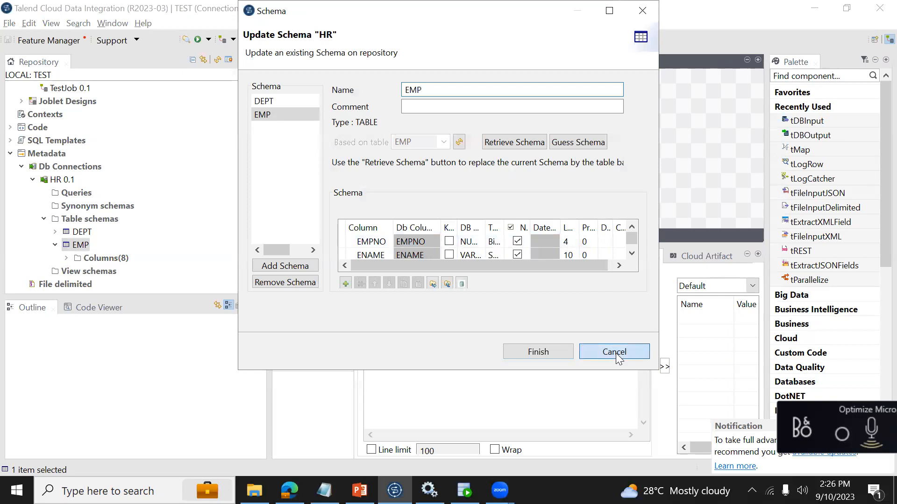
left_click_drag(82, 247, 342, 116)
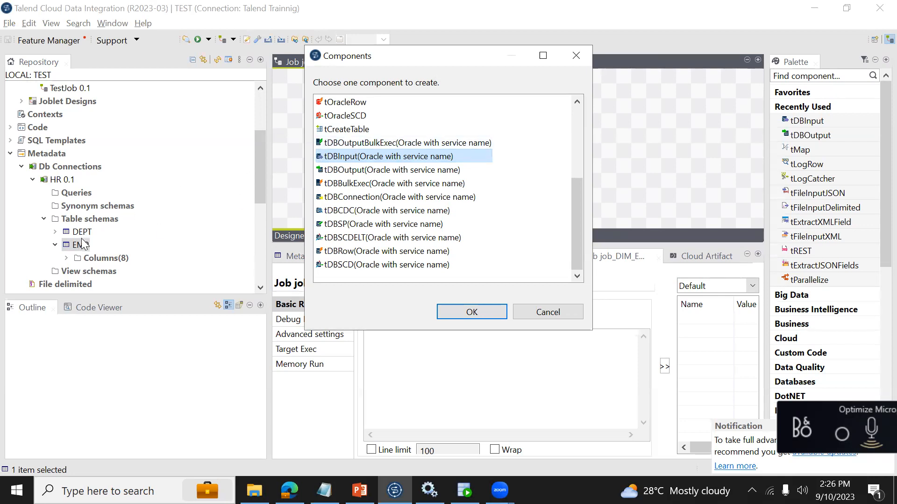
double_click(362, 154)
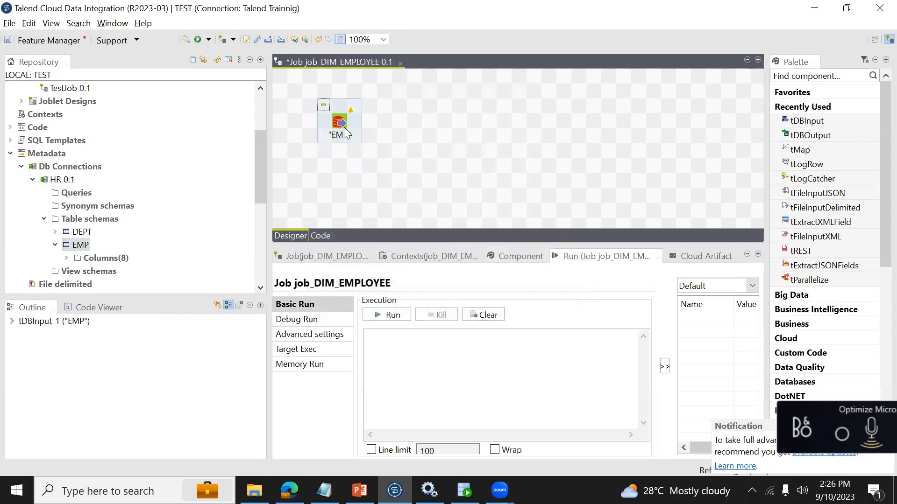
Add the SNOW_EMP schema from DWH_HR_Connection as a tDBOutput(snowflake) component and place it beside the EMP input
left_click_drag(257, 181, 268, 252)
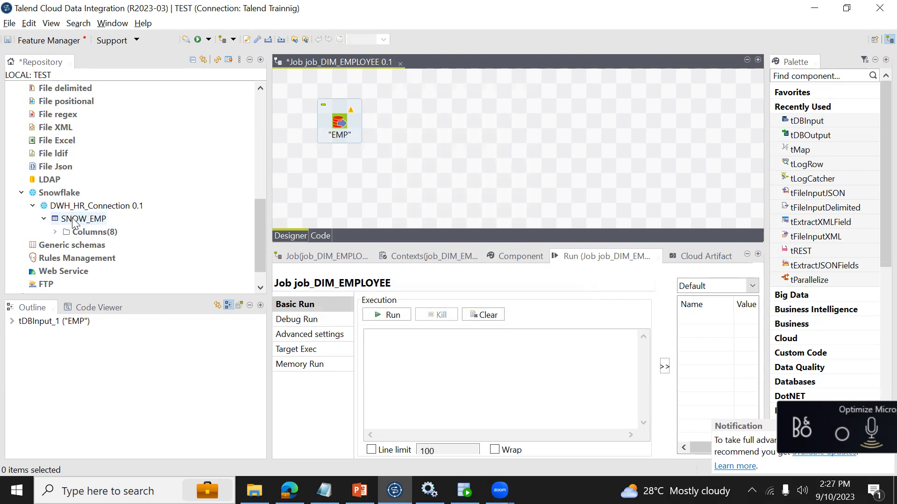
left_click_drag(103, 219, 537, 115)
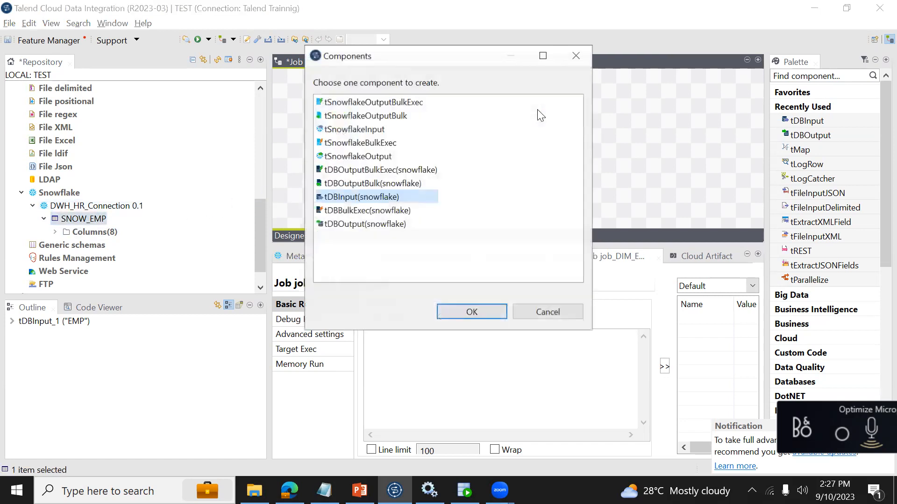
left_click(371, 229)
double_click(372, 229)
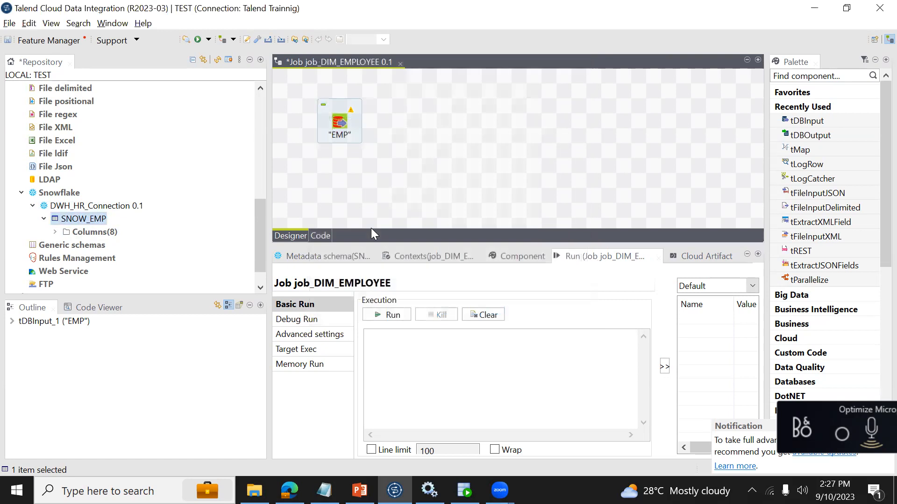
left_click_drag(537, 114, 488, 129)
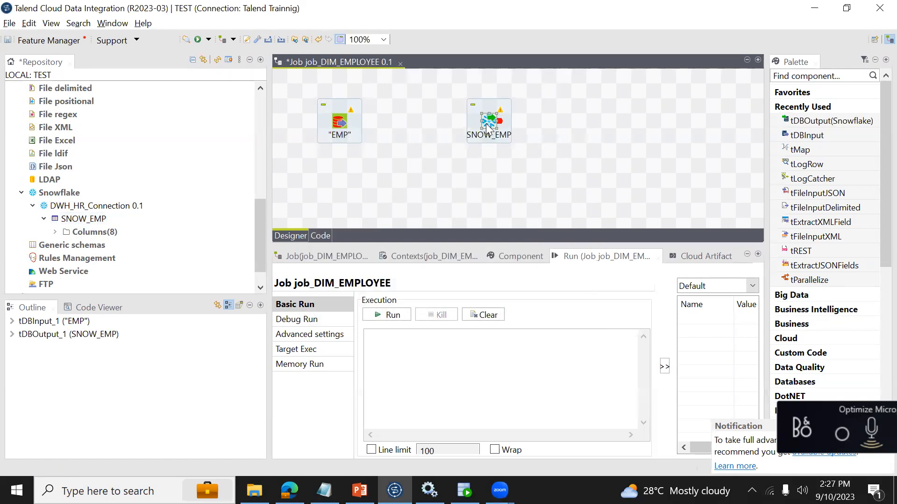
Switch to the Snowflake worksheet and run "select * From dim_employee" to check for the table
left_click(289, 490)
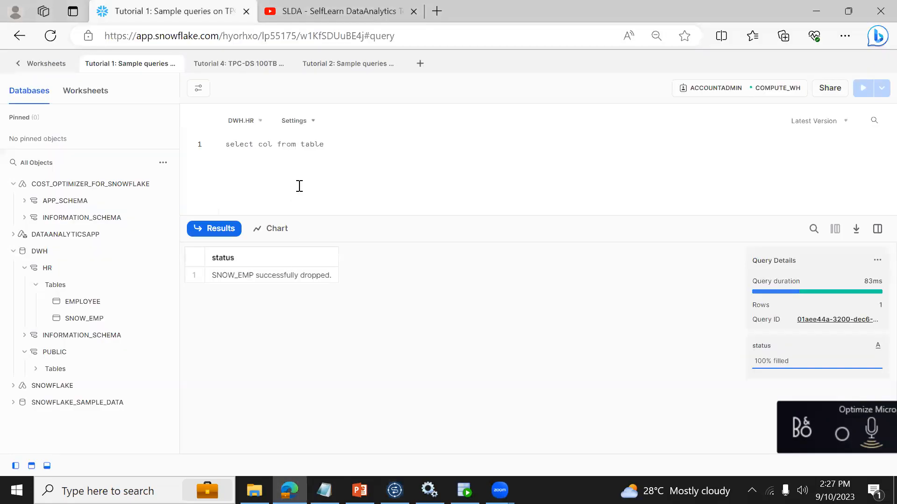
type("sele")
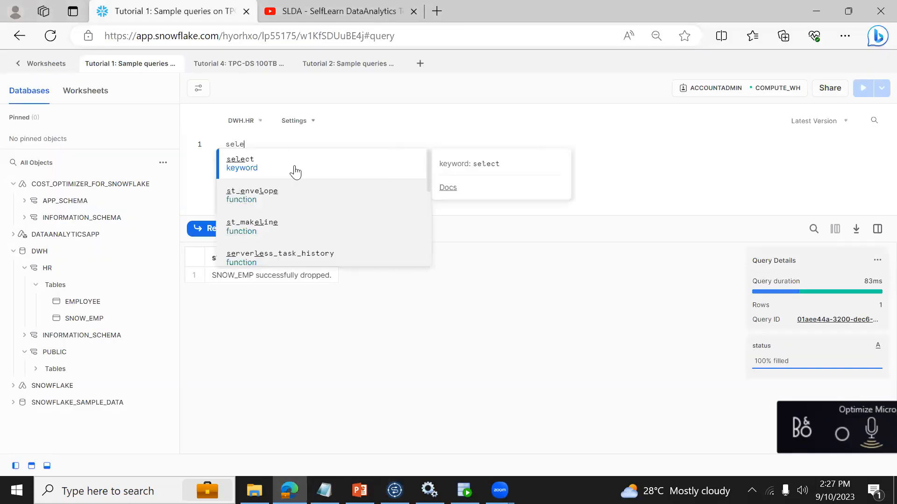
type("ct * Fro")
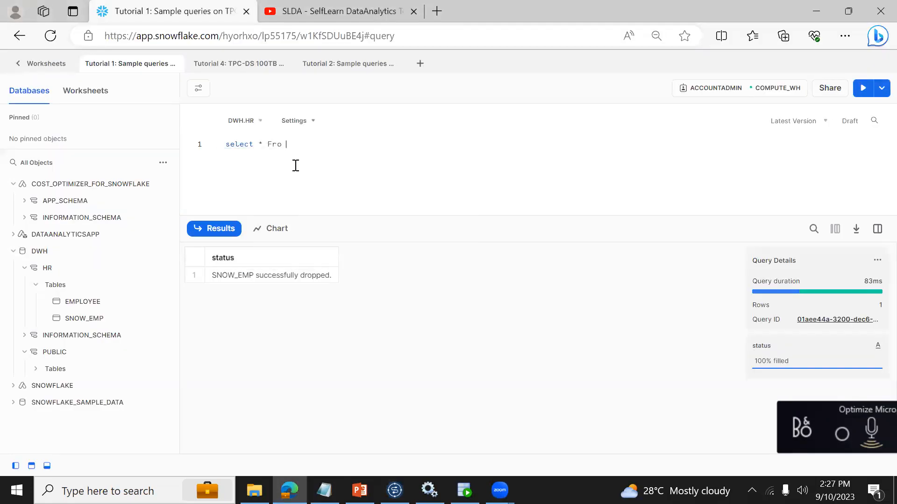
type("m dim_employee")
key("ctrl+Return")
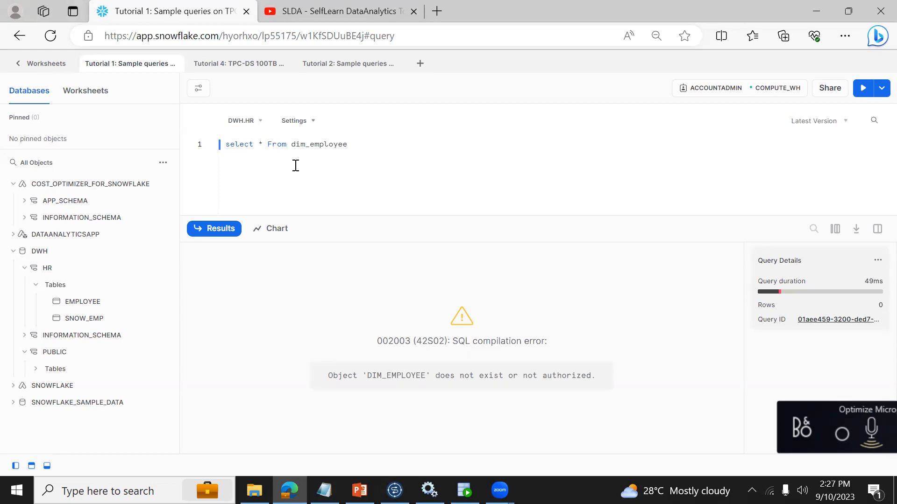
Return to Talend and set the SNOW_EMP output component's property type to Built-In
key("alt+Tab")
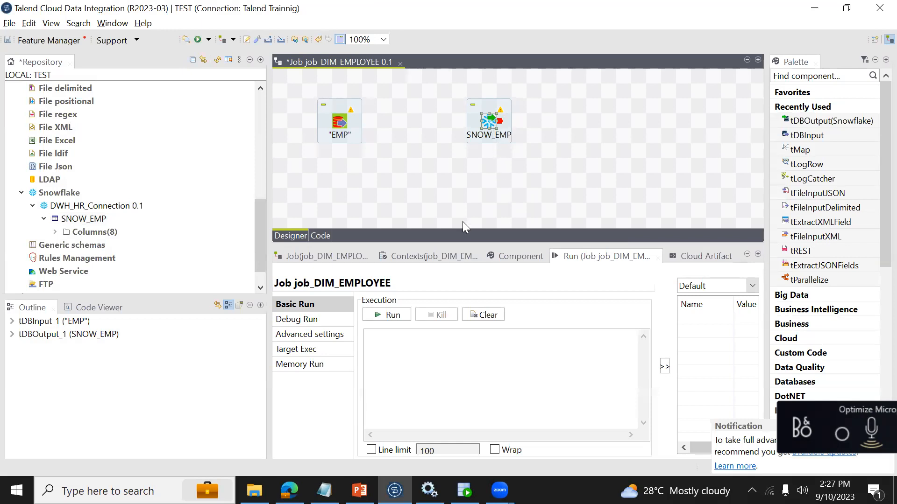
left_click(516, 258)
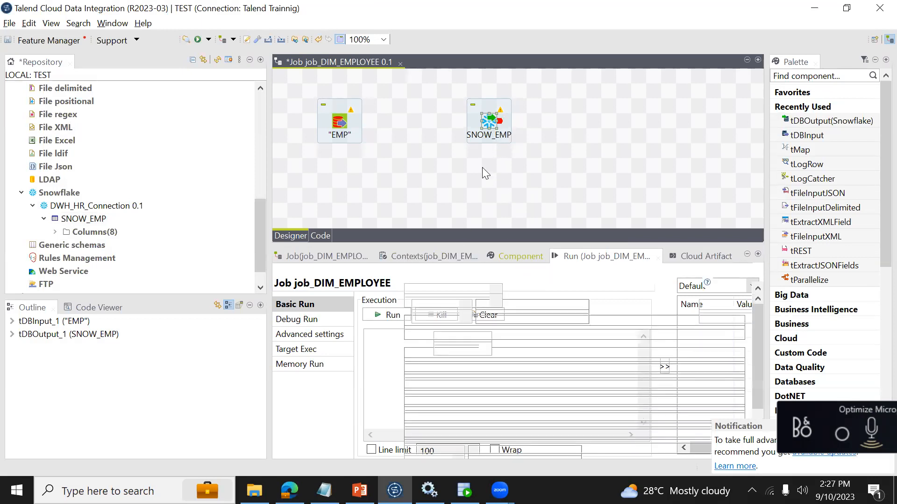
left_click_drag(758, 372, 754, 321)
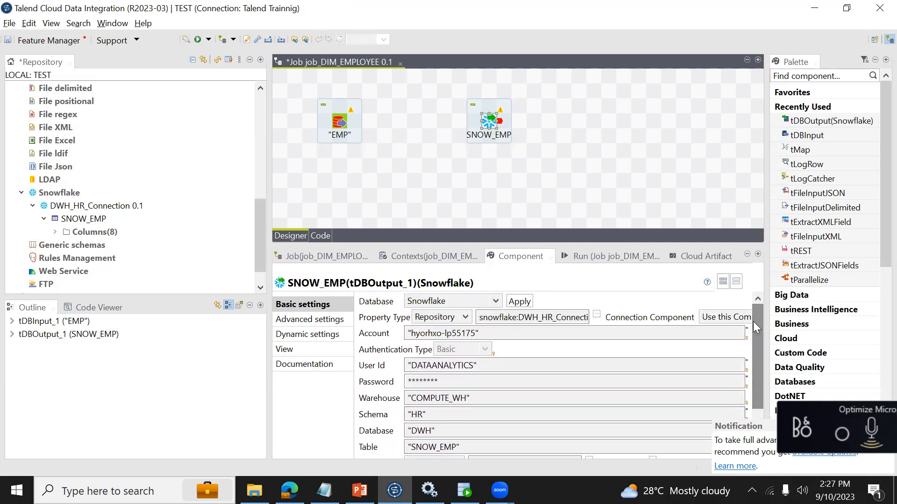
left_click(434, 316)
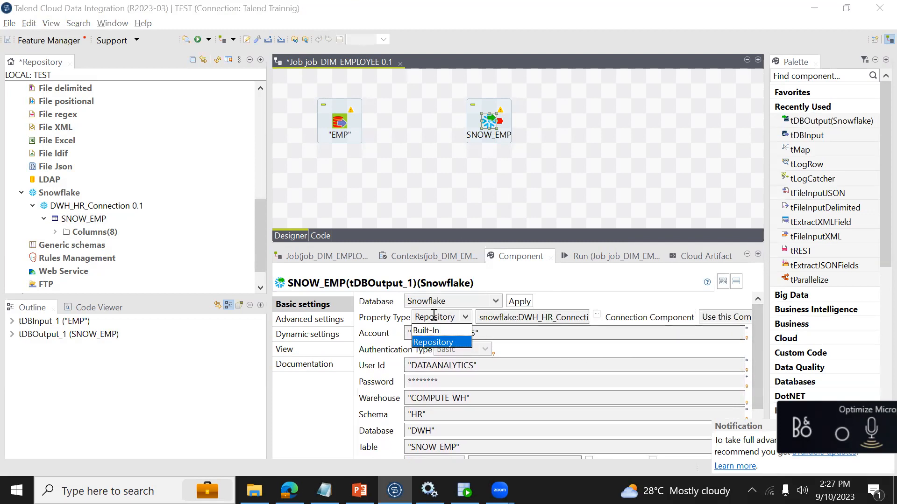
left_click(429, 330)
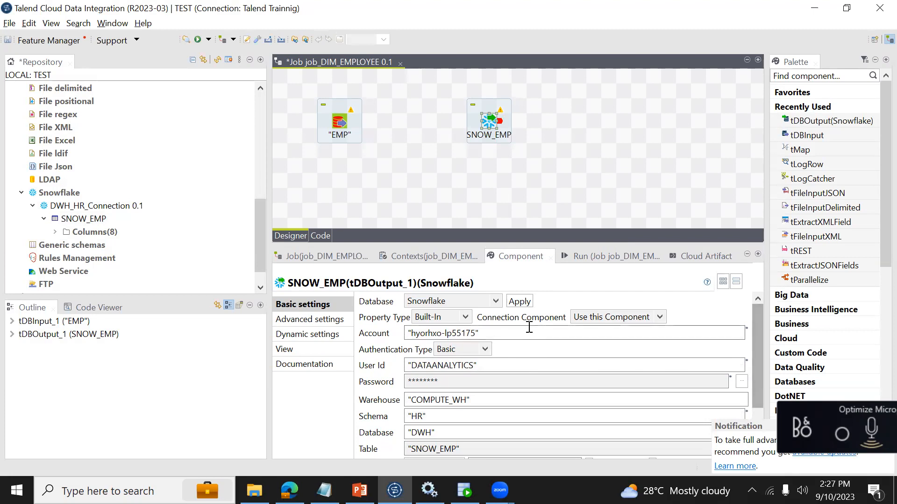
left_click(466, 318)
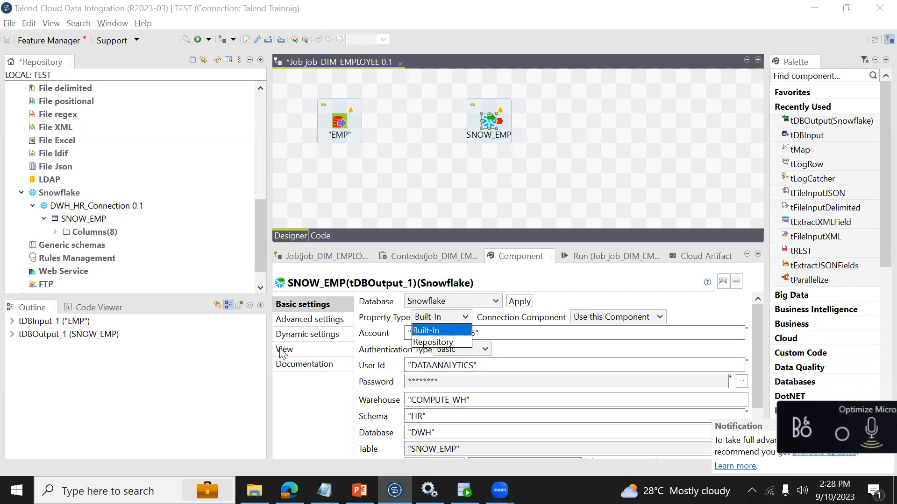
left_click(428, 331)
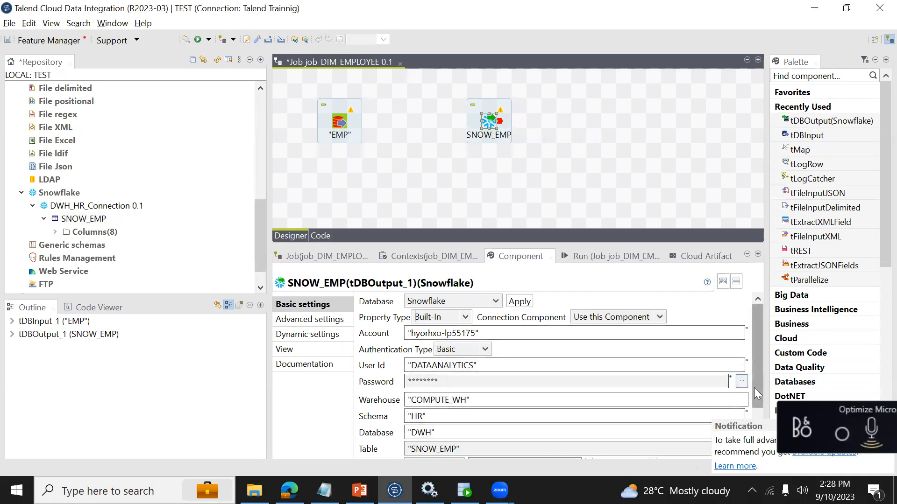
Set the SNOW_EMP output's target table to a custom object named "DIM_EMPLOYEE"
scroll(753, 388, "down", 3)
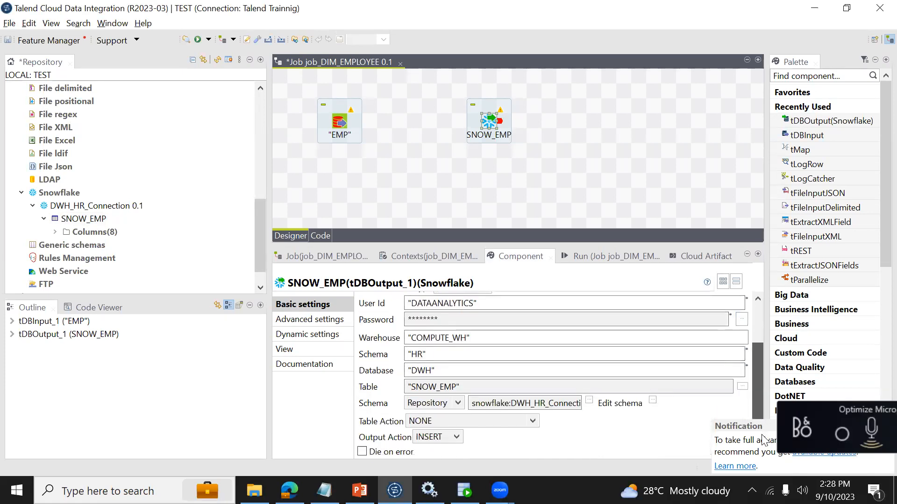
left_click(742, 387)
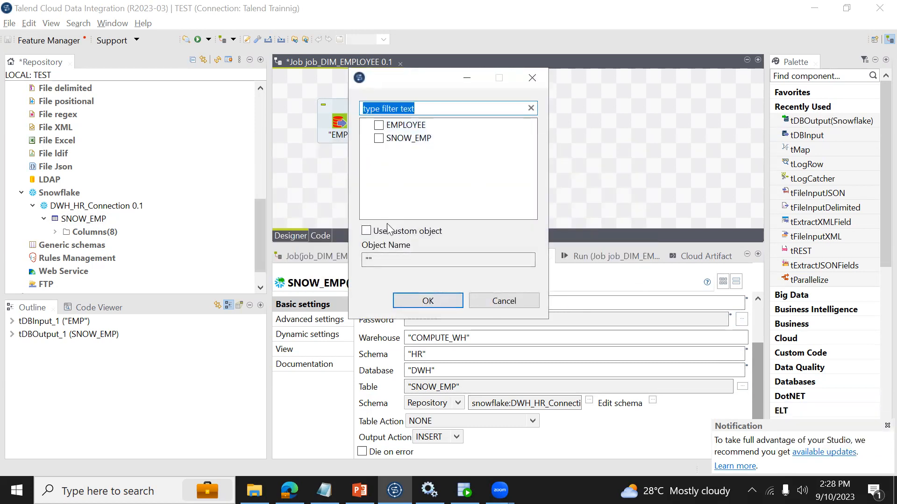
left_click(365, 231)
left_click(389, 259)
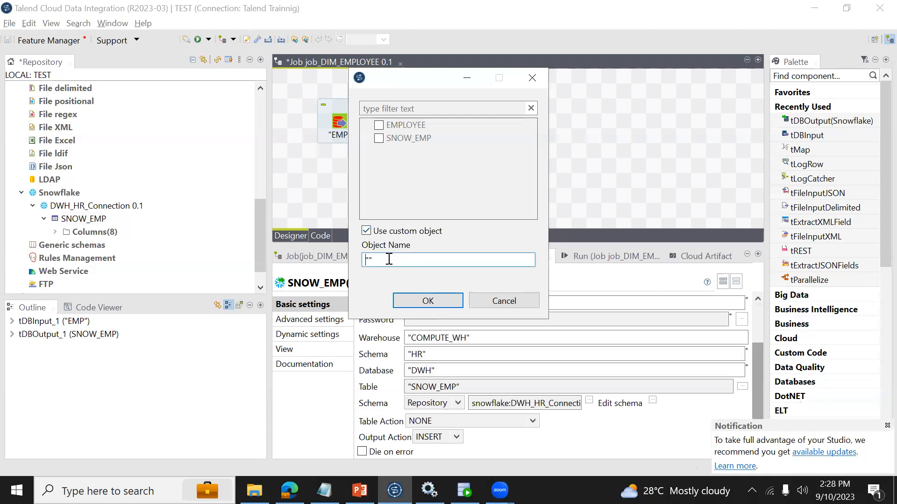
type("\"\"")
key("Left")
type("D")
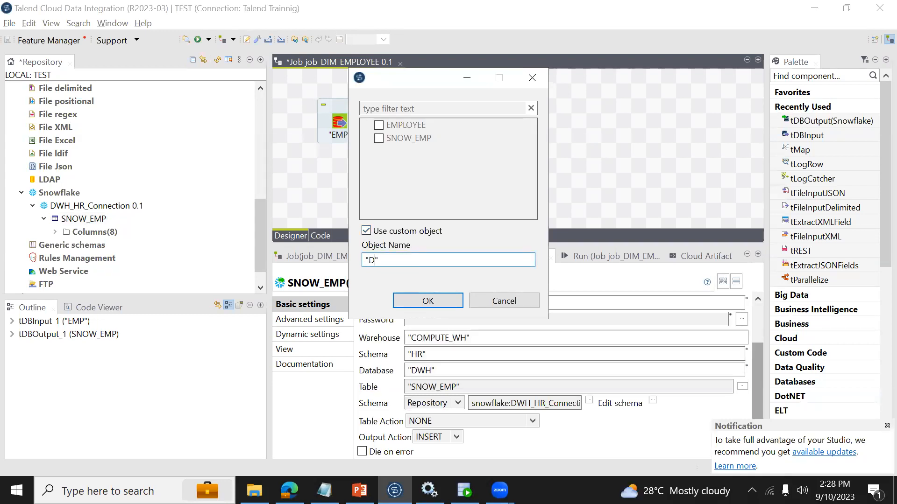
type("IM_EMPLOYEE")
left_click(413, 295)
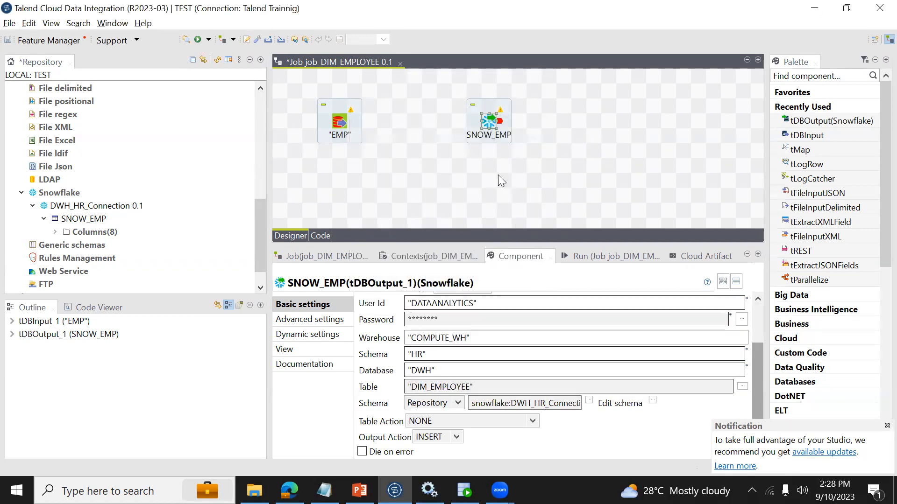
Set the SNOW_EMP output's table action to DROP_IF_EXISTS_AND_CREATE and its output action to INSERT
left_click(480, 422)
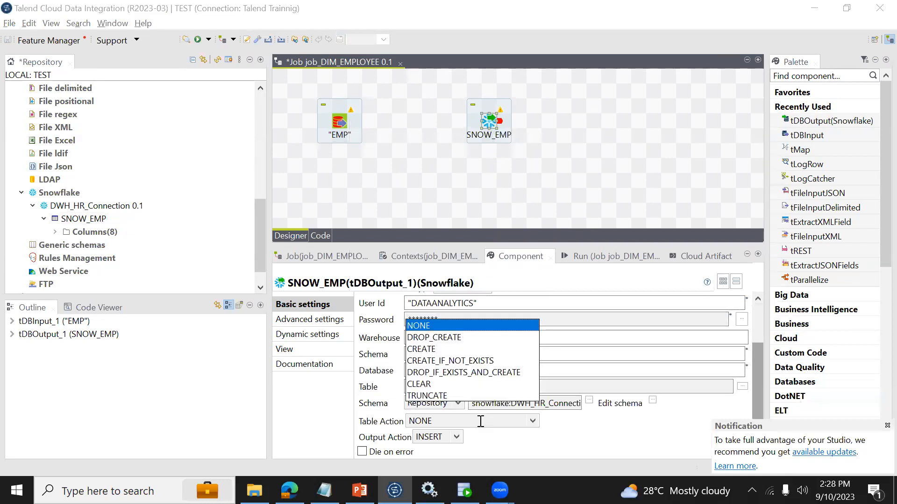
left_click(448, 373)
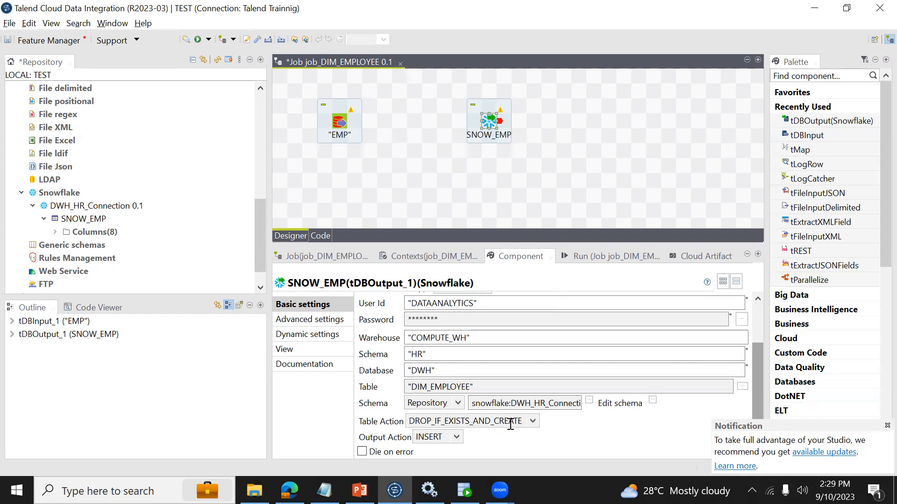
left_click(460, 438)
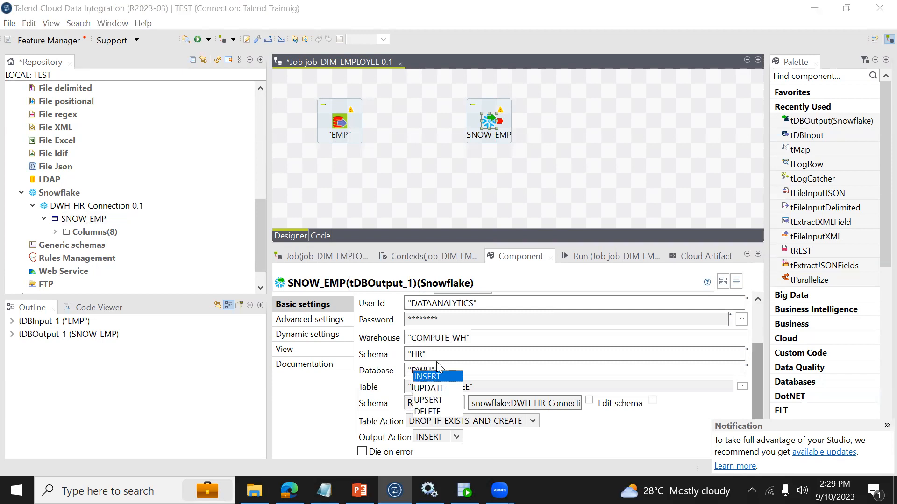
left_click(438, 377)
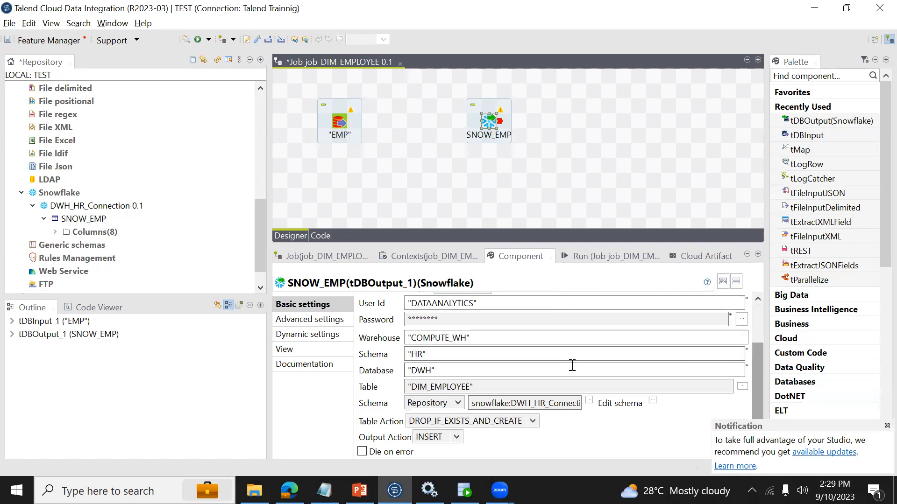
Connect the EMP input to the SNOW_EMP output with a Main row
right_click(341, 123)
mouse_move(453, 123)
left_click(512, 126)
left_click(489, 122)
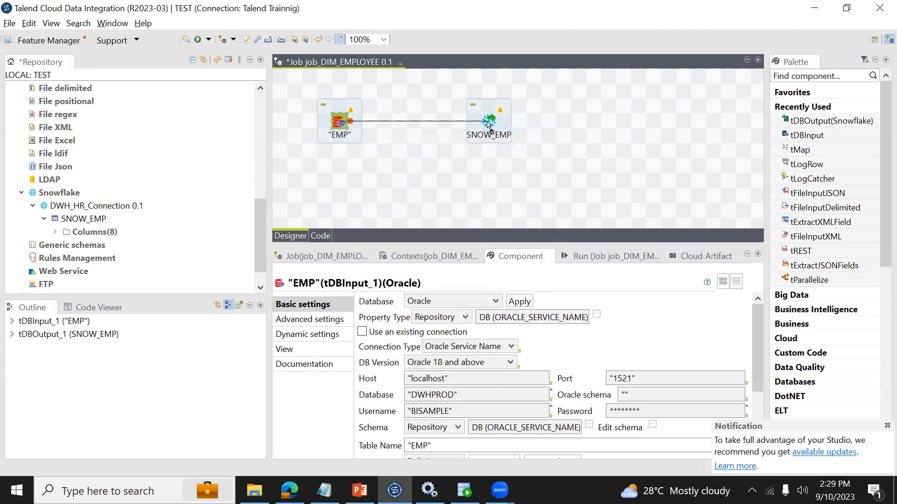
Change the SNOW_EMP output's schema to Built-In, review its columns against the EMP input's, and accept the schema
left_click(499, 253)
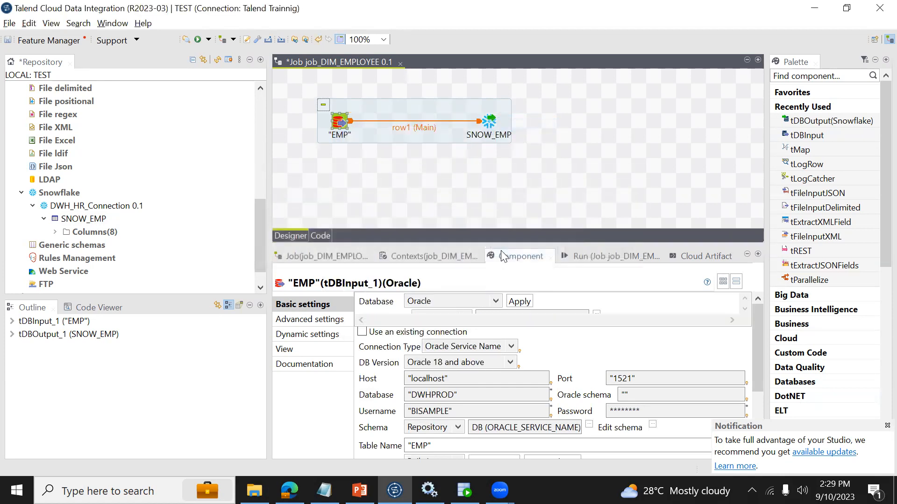
left_click(490, 124)
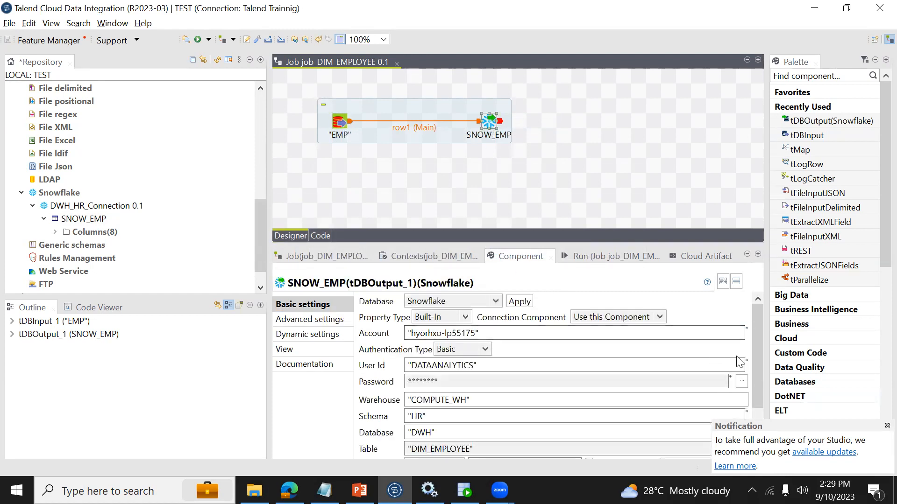
left_click_drag(758, 363, 763, 432)
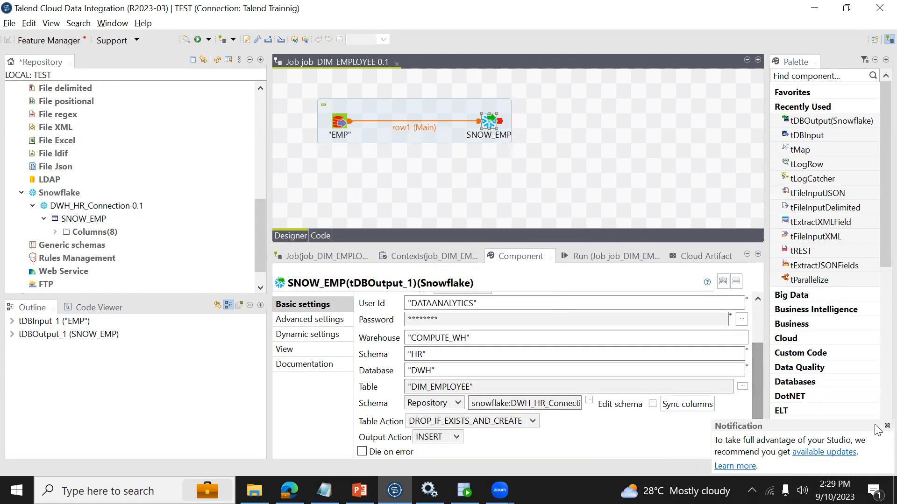
left_click(709, 408)
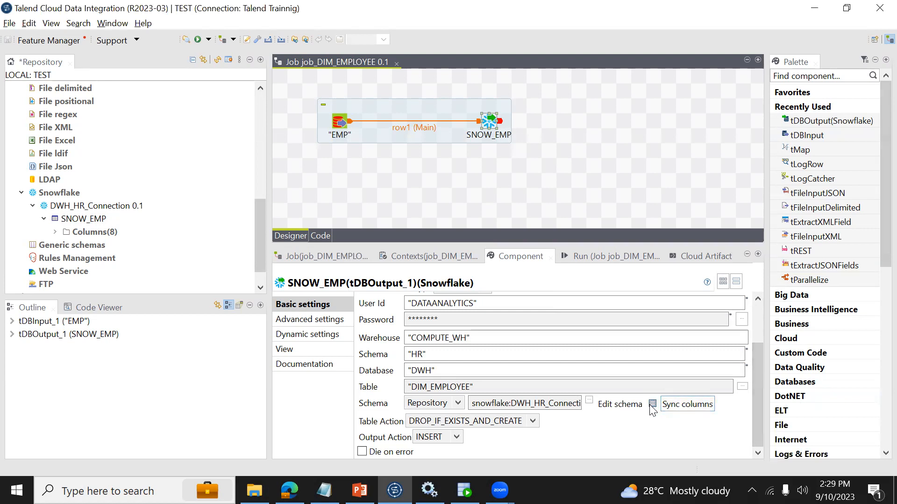
left_click(652, 405)
left_click(414, 219)
left_click(425, 270)
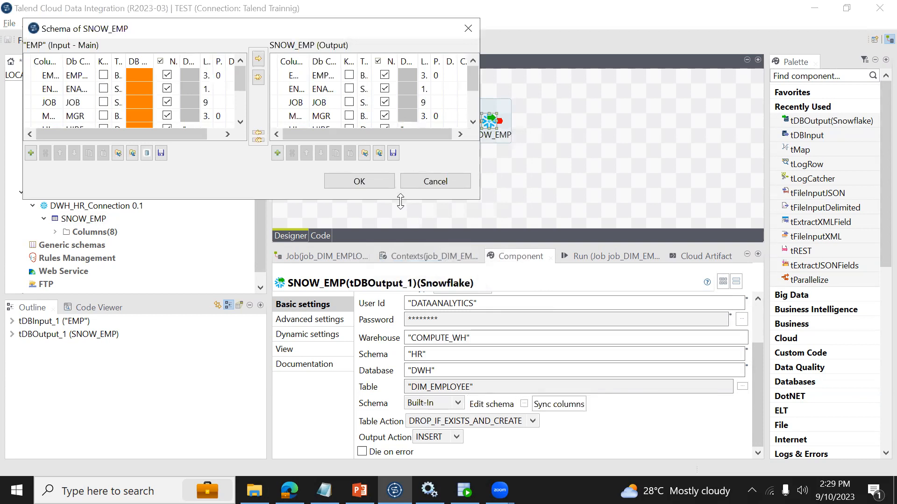
left_click_drag(400, 201, 400, 380)
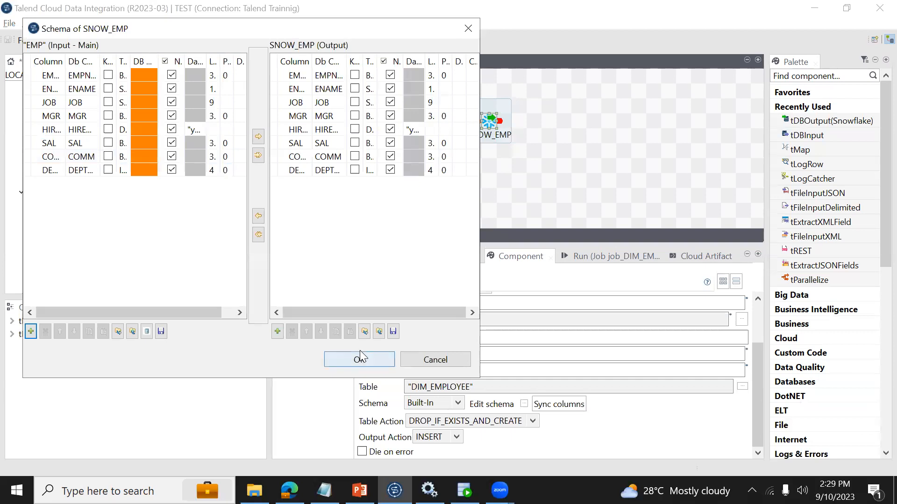
left_click(376, 357)
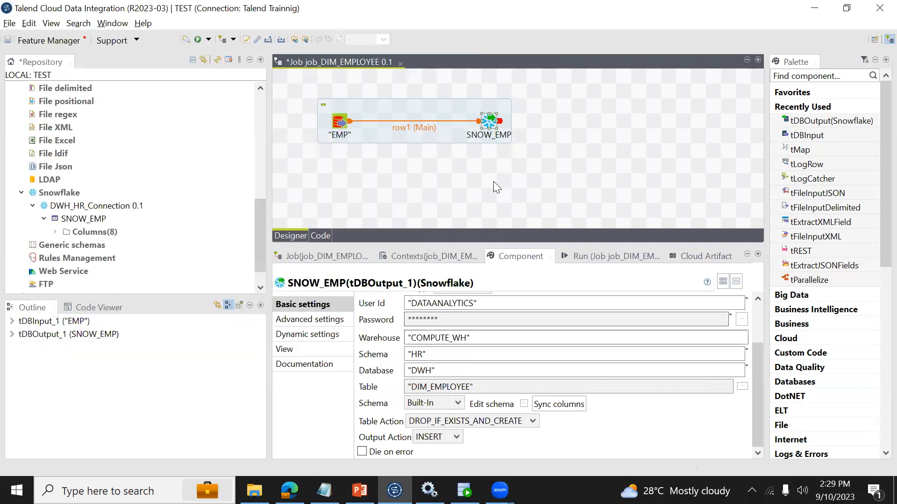
Save job_DIM_EMPLOYEE and run it
key("ctrl+s")
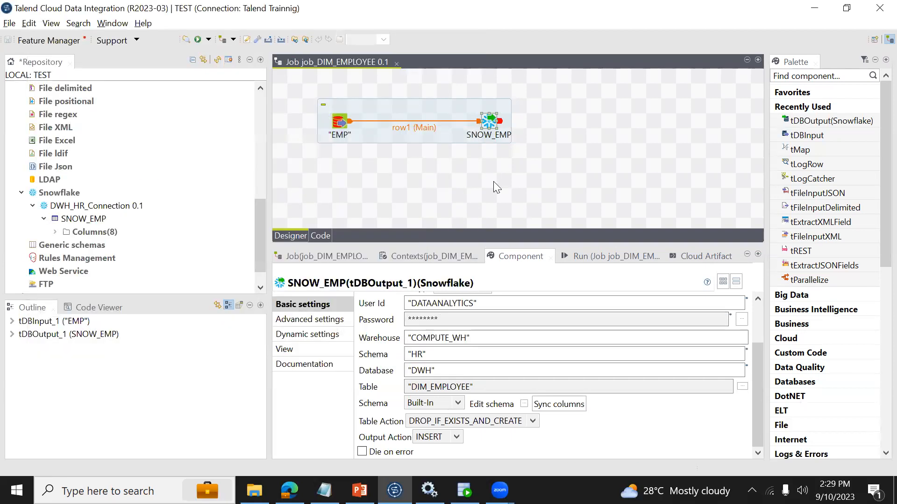
left_click(586, 254)
left_click(395, 314)
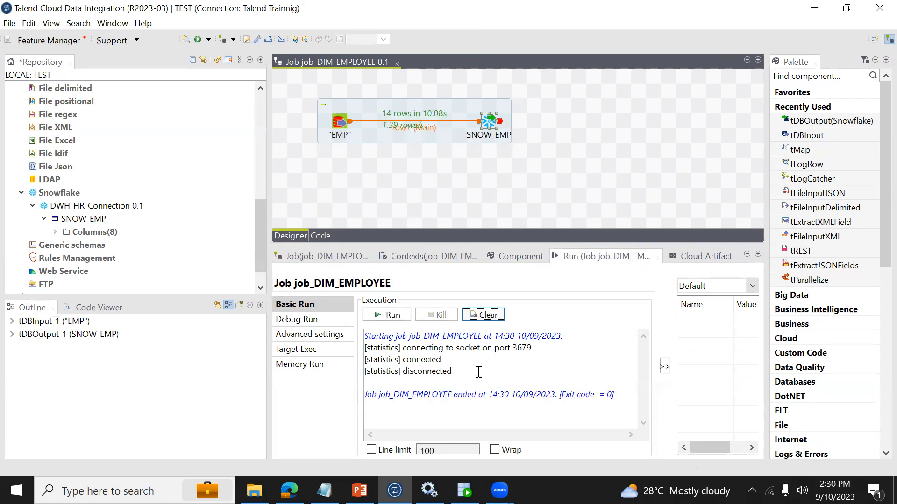
Switch to the Snowflake worksheet, rerun the dim_employee query, and inspect the loaded values across the HIREDATE, SAL, COMM and DEPTNO columns
key("alt+Tab")
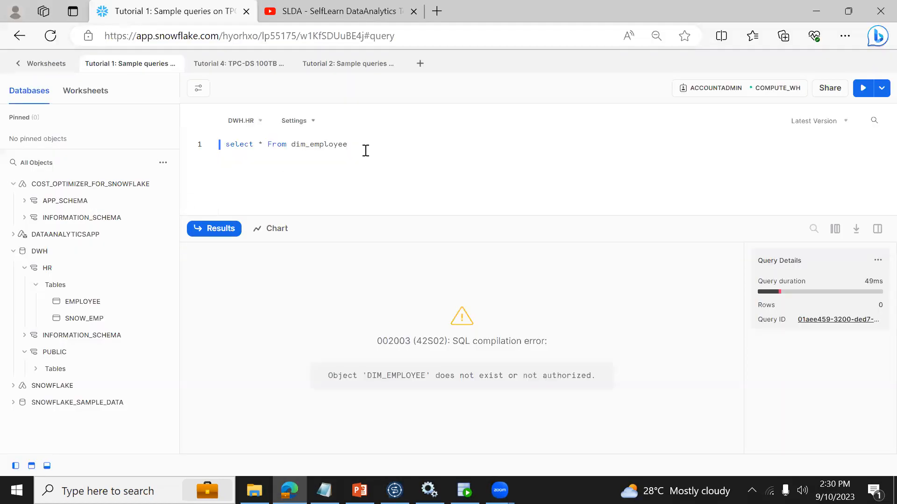
key("ctrl+Return")
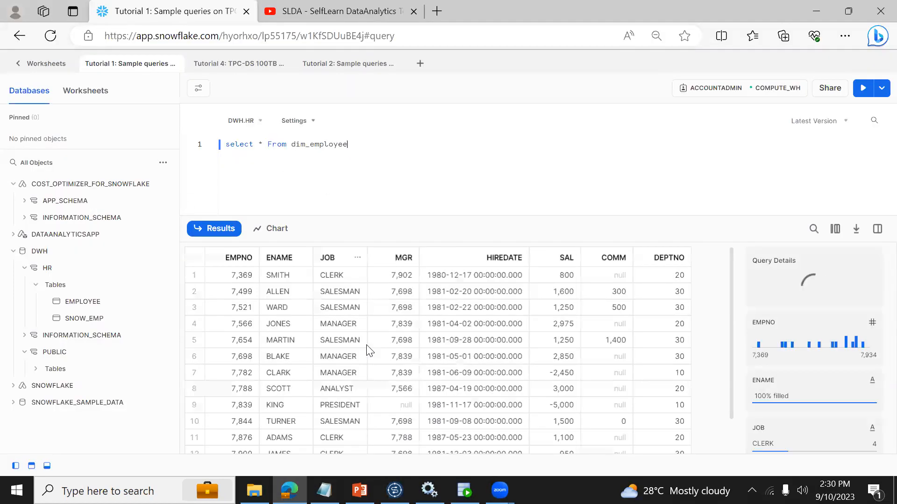
left_click(481, 345)
key("Right")
key("Right")
key("Right")
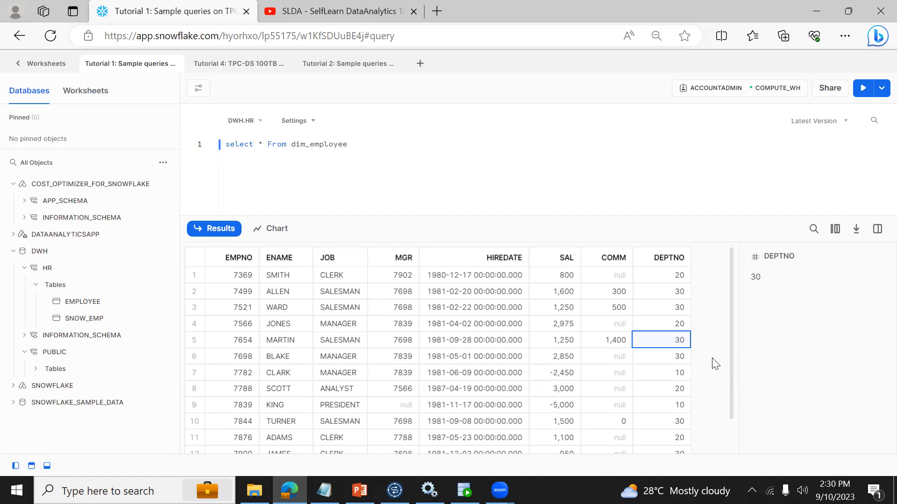
left_click(554, 279)
key("Right")
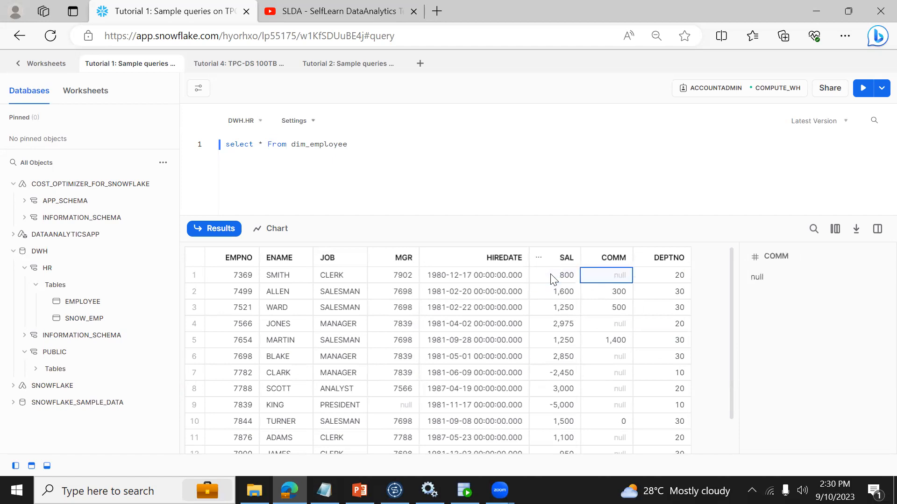
Return to Talend and move the SNOW_EMP component farther away from EMP, keeping the two in line
key("alt+Tab")
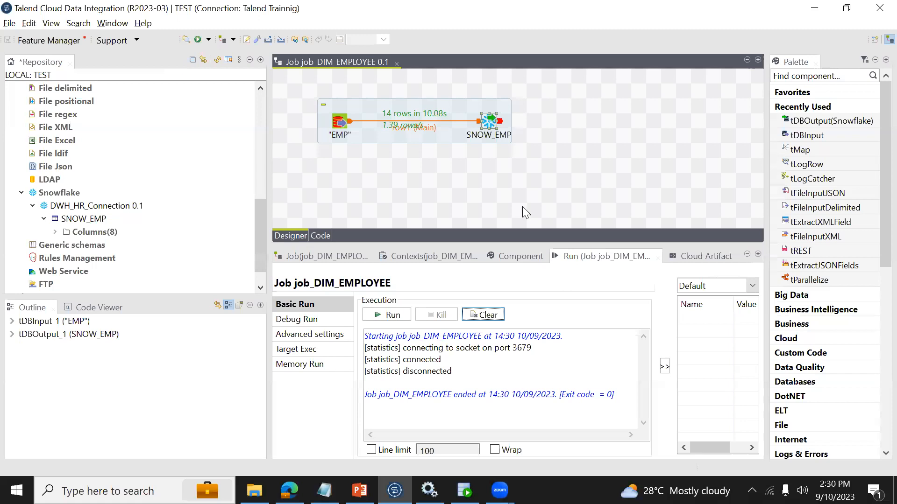
left_click_drag(489, 121, 594, 121)
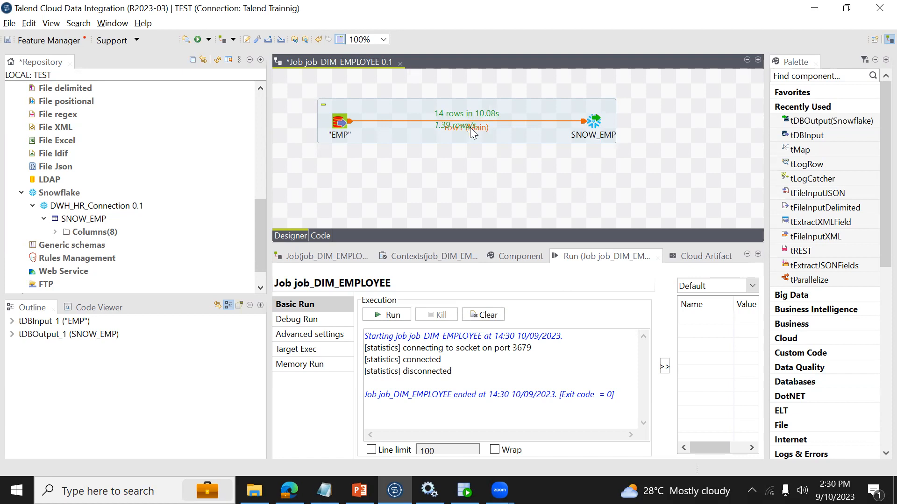
left_click_drag(594, 122, 564, 122)
left_click(454, 122)
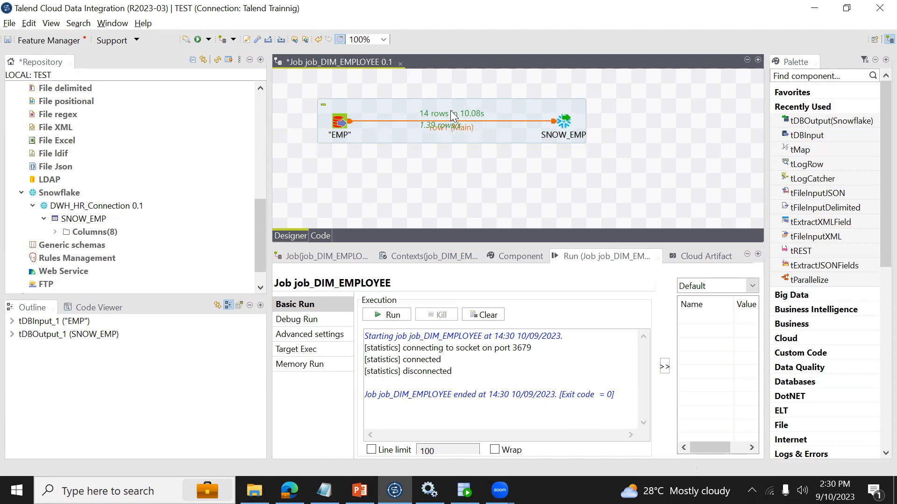
right_click(454, 125)
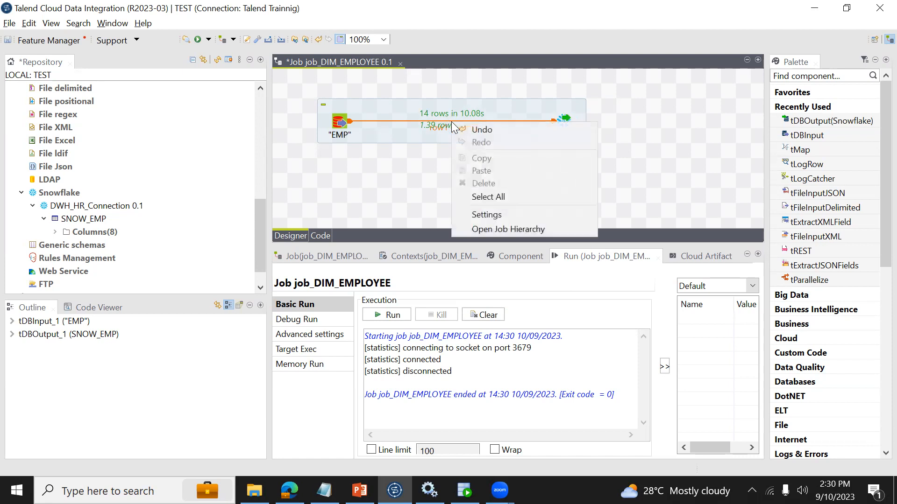
left_click(442, 127)
right_click(442, 127)
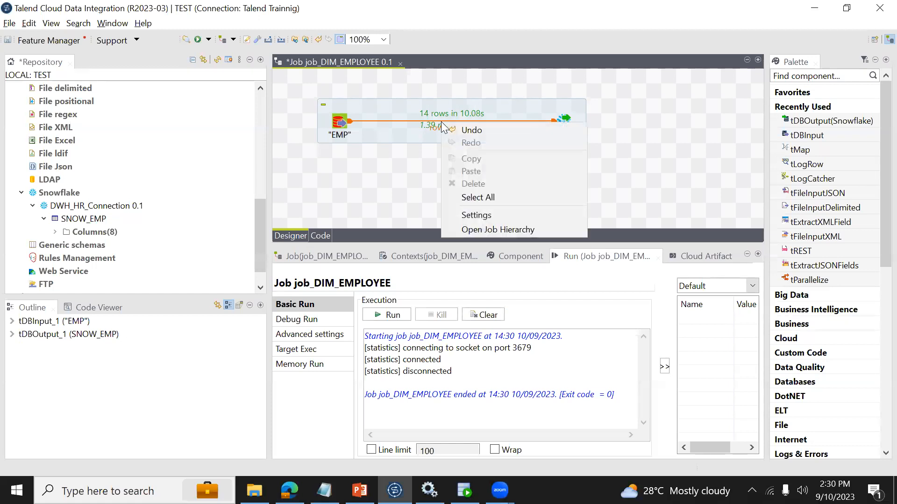
left_click(480, 199)
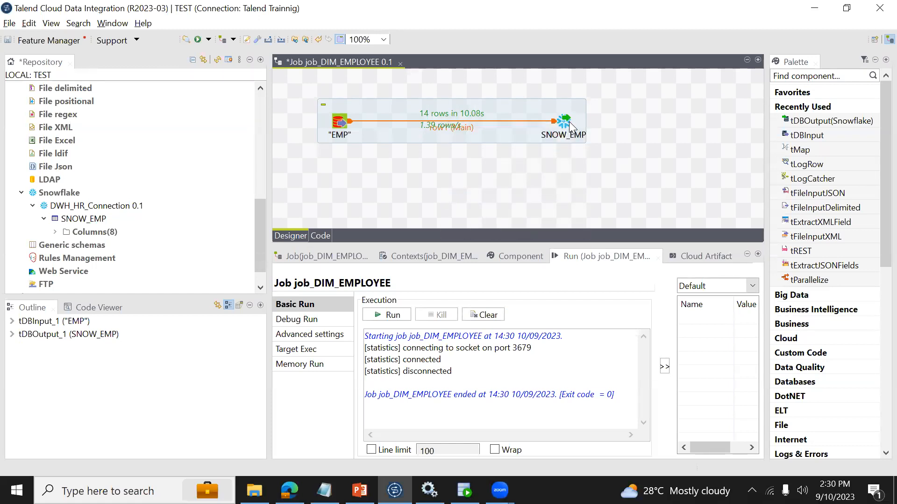
left_click(489, 164)
Move the SNOW_EMP component lower than EMP on the canvas and check which row connection types EMP still offers
left_click_drag(571, 130, 555, 175)
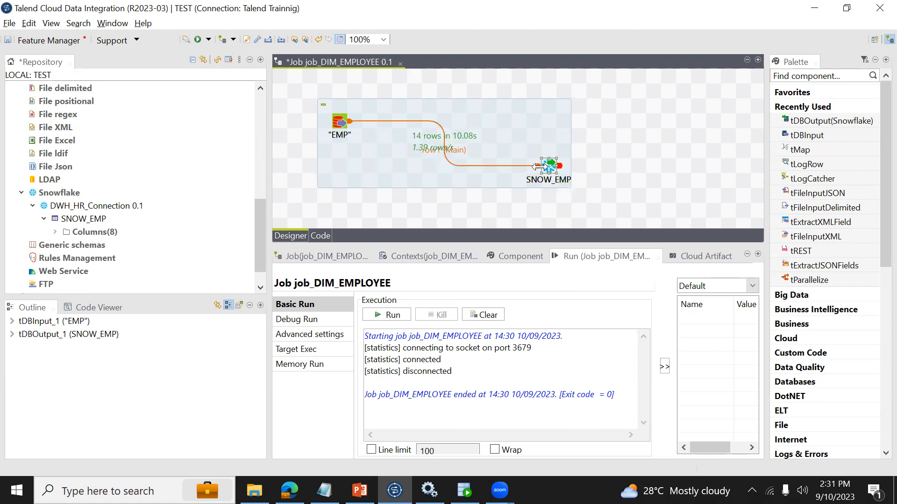
left_click(448, 152)
right_click(341, 129)
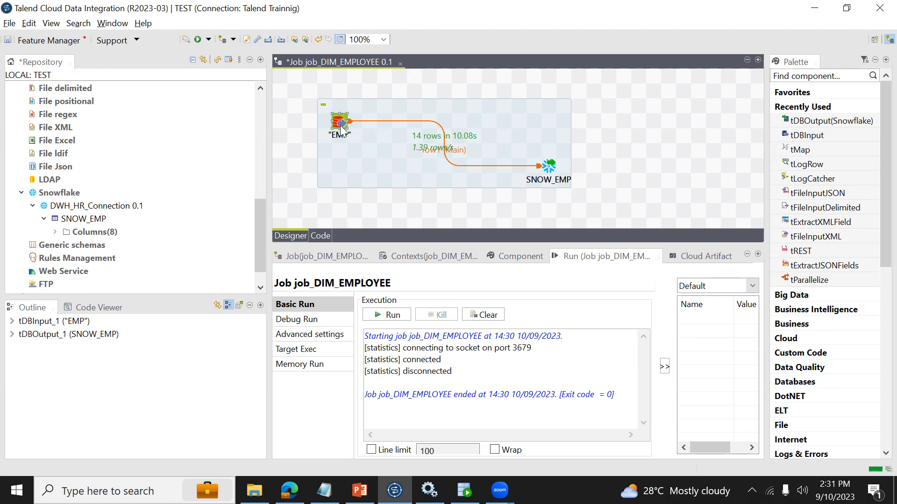
mouse_move(385, 134)
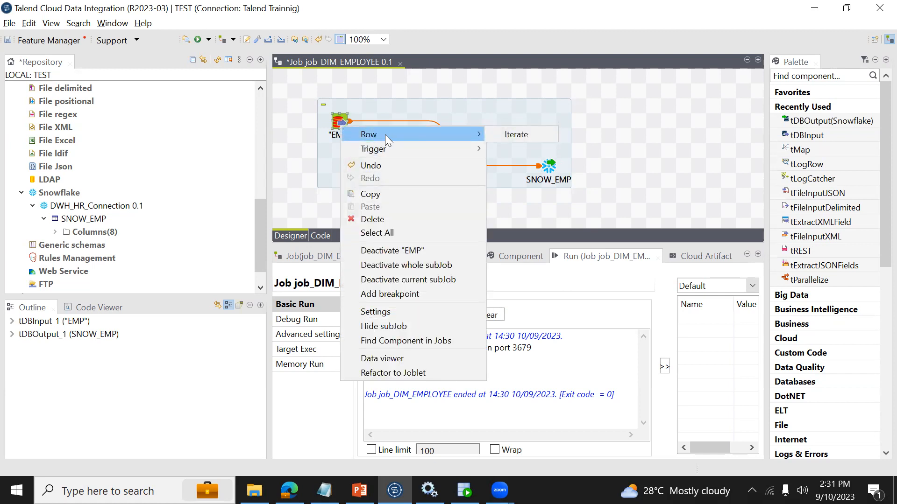
left_click(460, 175)
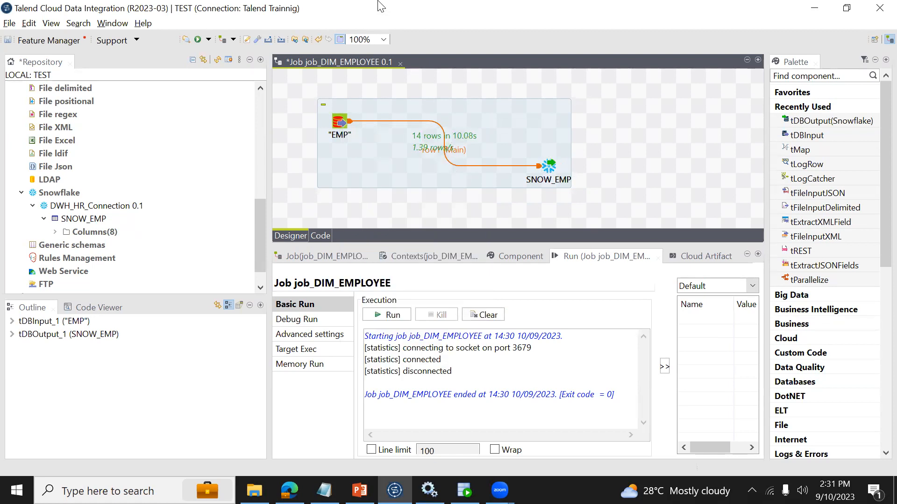
Undo the last move of the SNOW_EMP component
mouse_move(499, 490)
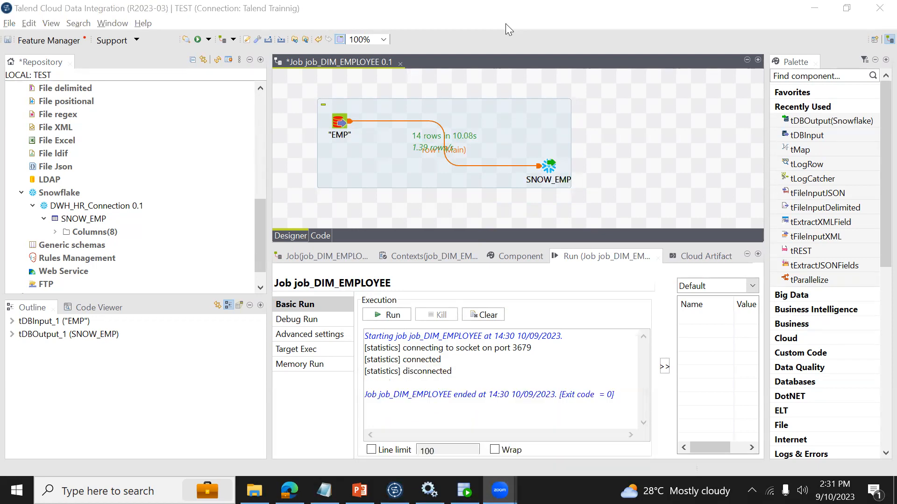
key("ctrl+z")
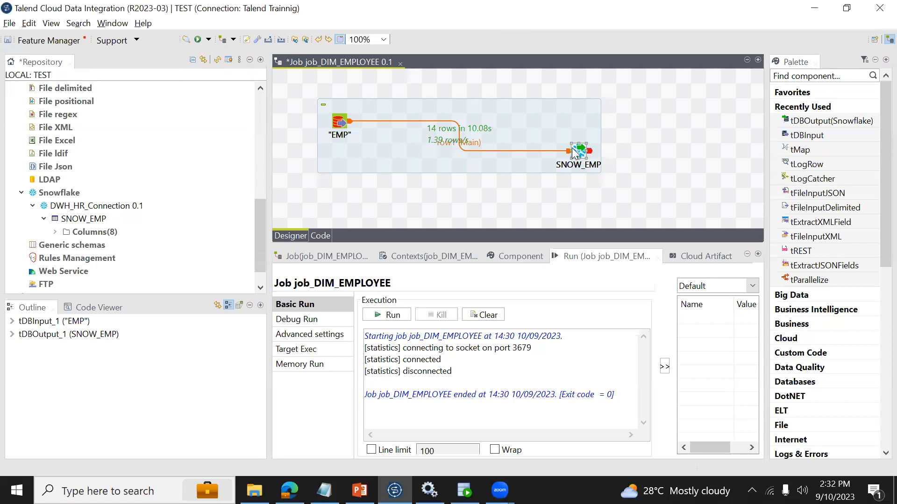
Cut the SNOW_EMP component, paste it back unconnected beside EMP, and move it farther away in line with EMP
key("ctrl+z")
right_click(474, 115)
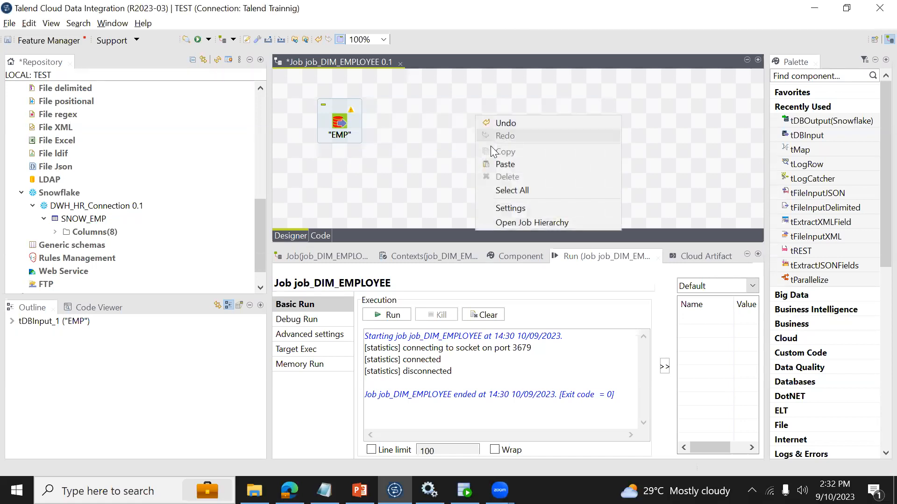
left_click(498, 164)
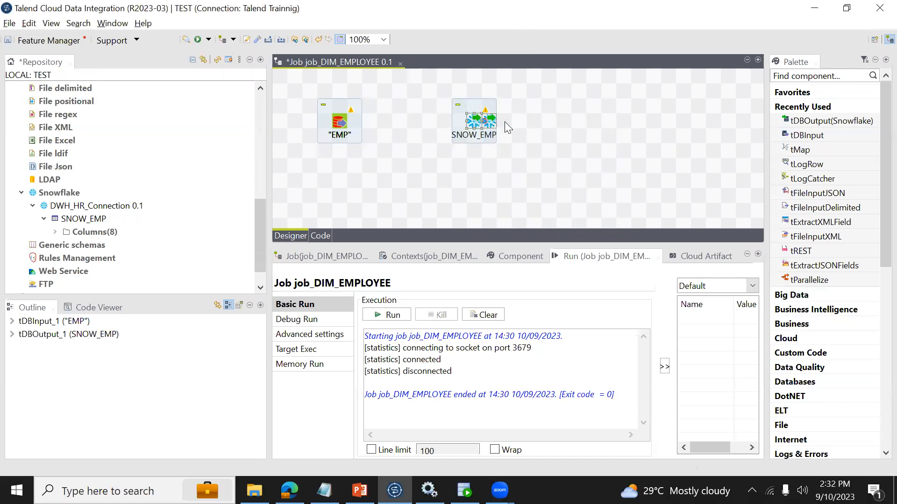
left_click_drag(473, 123, 547, 123)
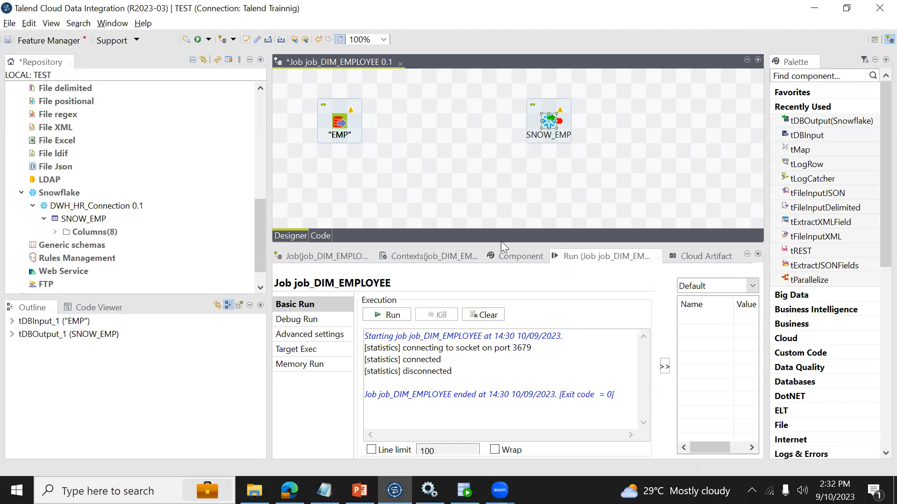
Change the label format of the SNOW_EMP output component to Target
left_click(518, 262)
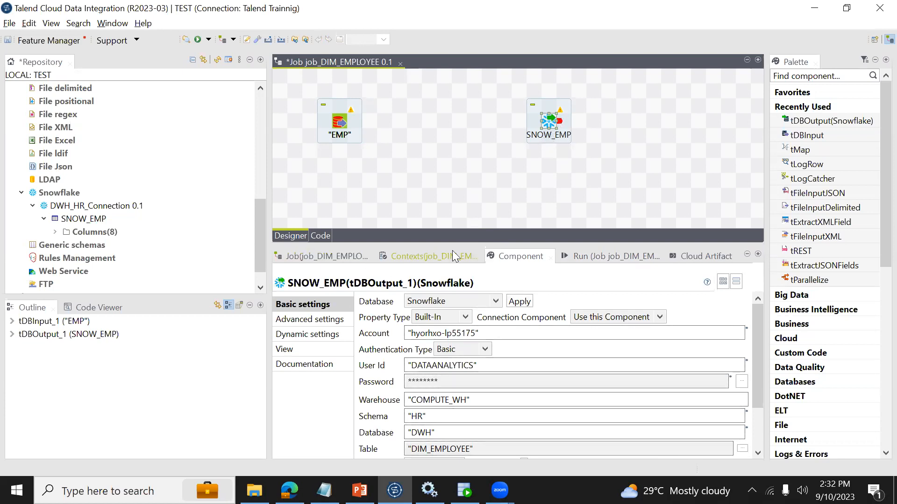
left_click(312, 335)
left_click(300, 349)
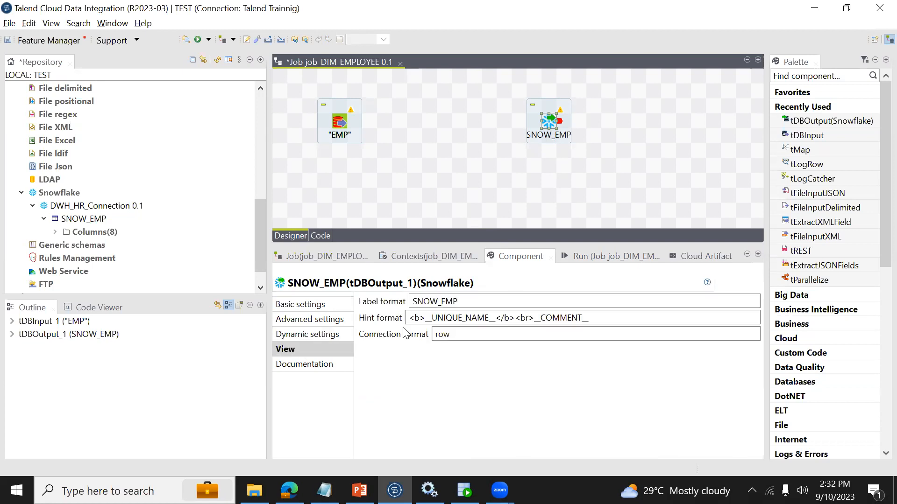
double_click(467, 301)
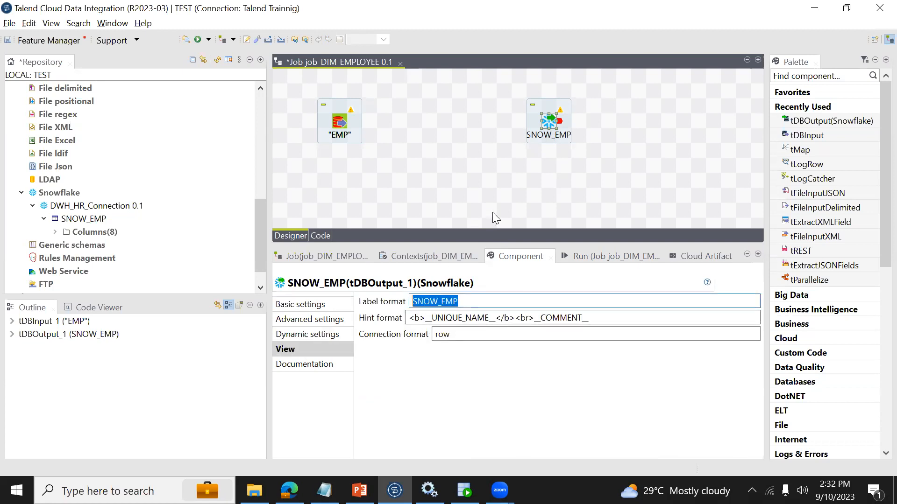
left_click(555, 123)
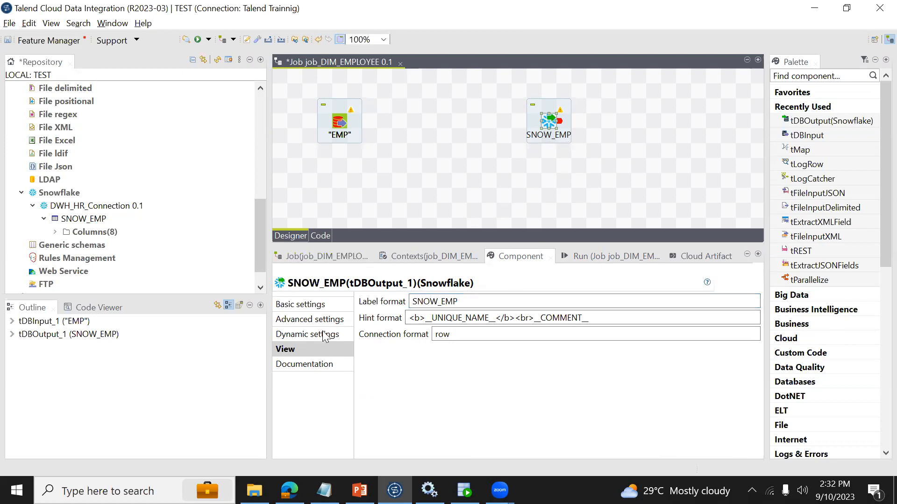
double_click(469, 300)
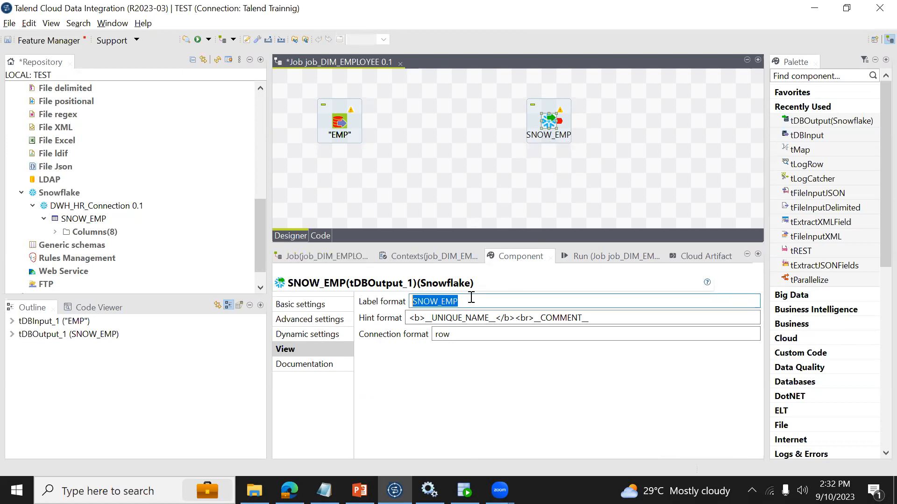
type("Emp")
key("BackSpace")
key("BackSpace")
type("MPLOYEE")
key("ctrl+a")
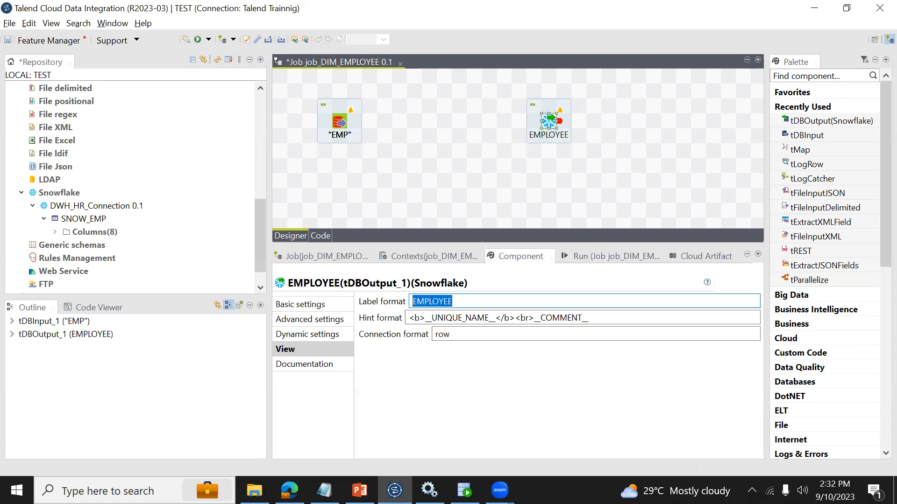
type("Target")
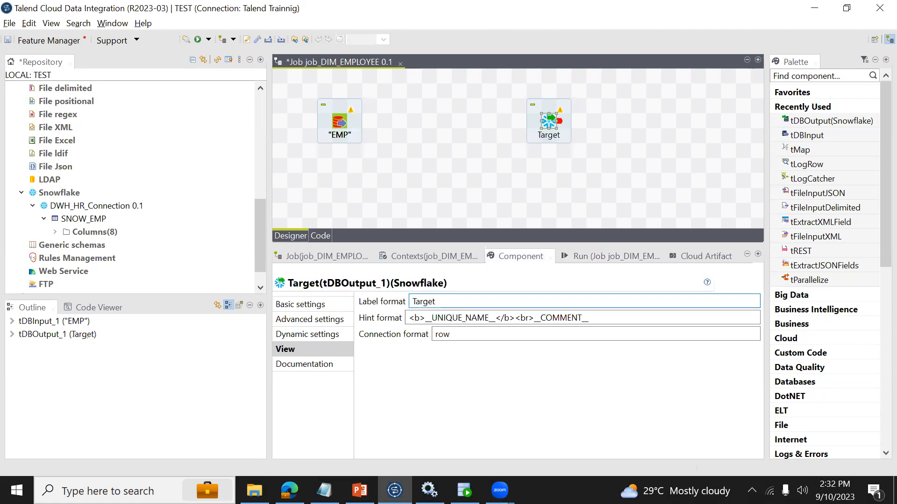
Move the Target and EMP components slightly lower on the canvas, keeping the two in line
left_click_drag(552, 127, 553, 141)
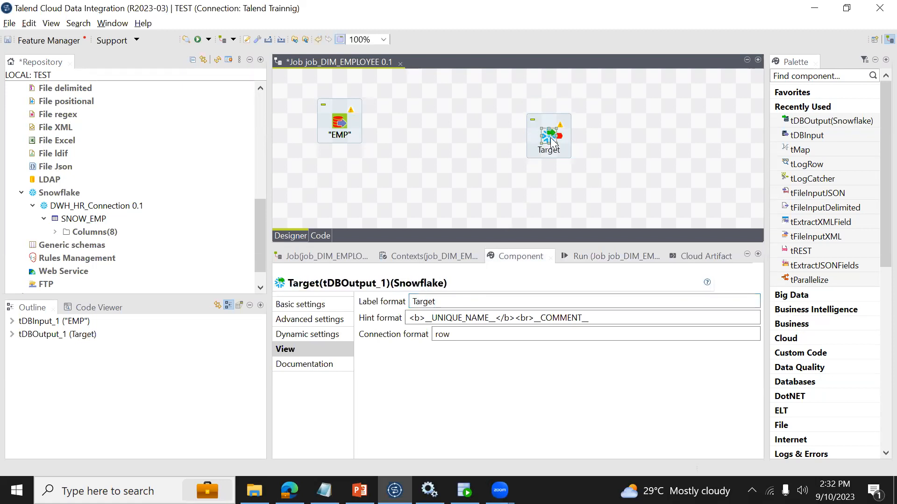
left_click(287, 356)
key("Tab")
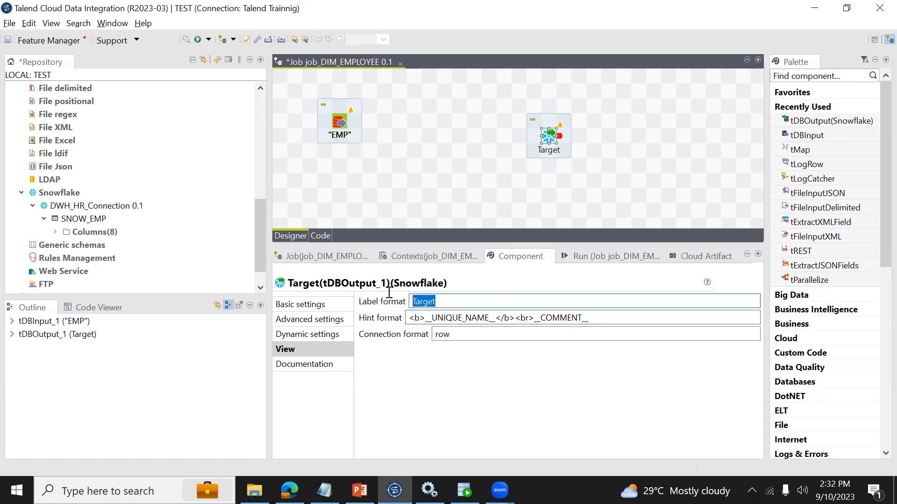
left_click_drag(342, 126, 340, 140)
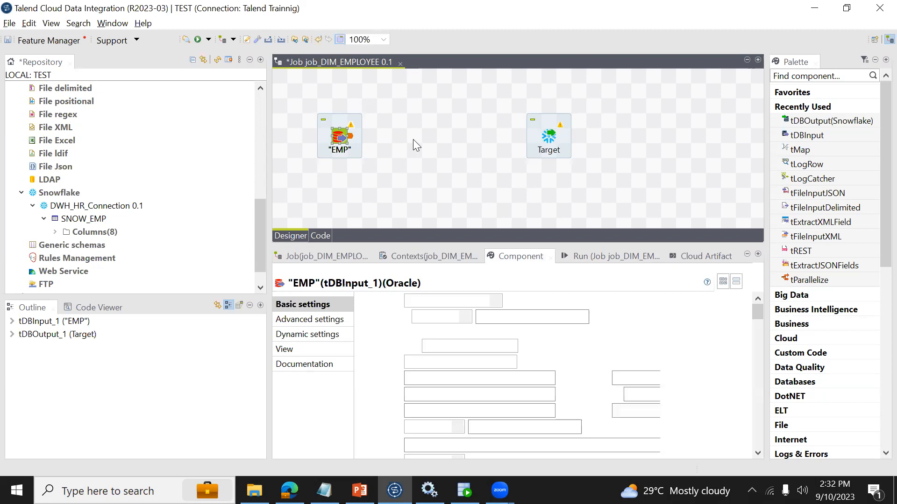
left_click(433, 138)
type("tm")
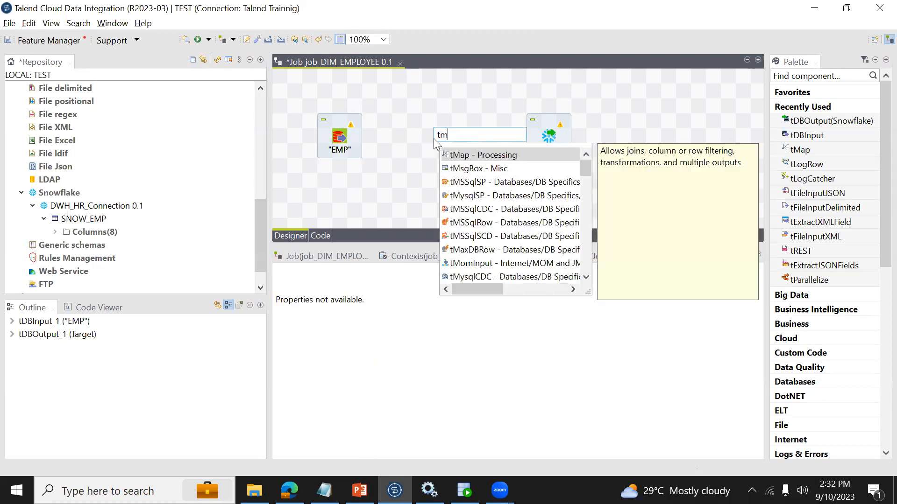
key("Escape")
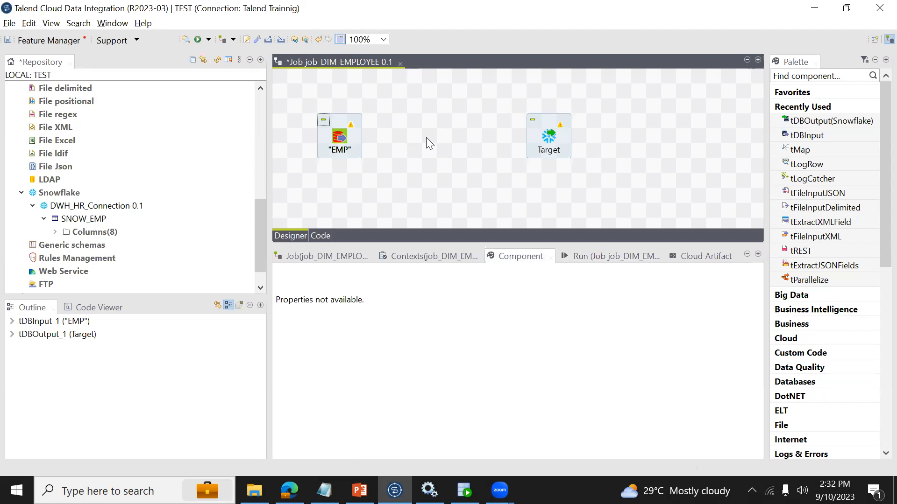
type("tm")
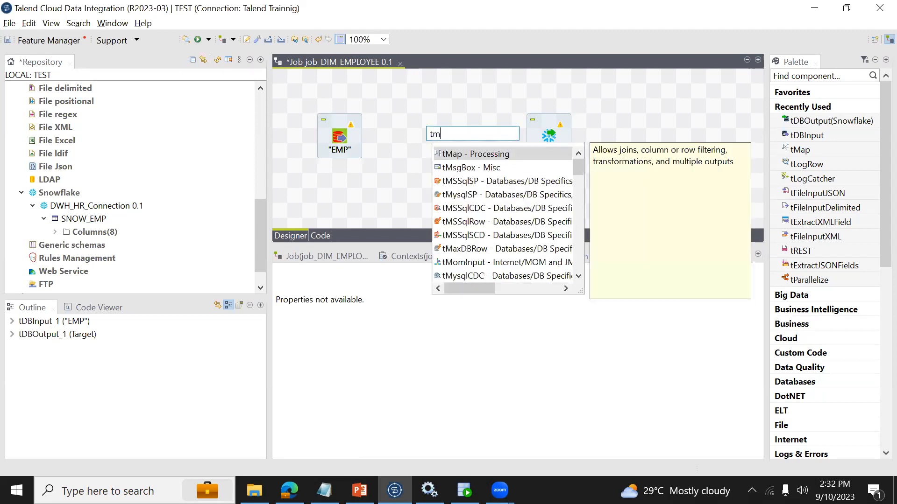
key("Escape")
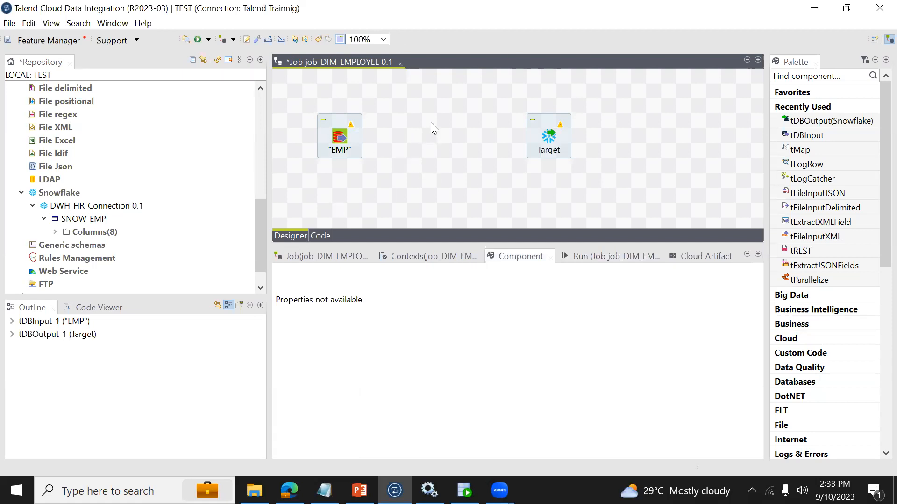
type("t")
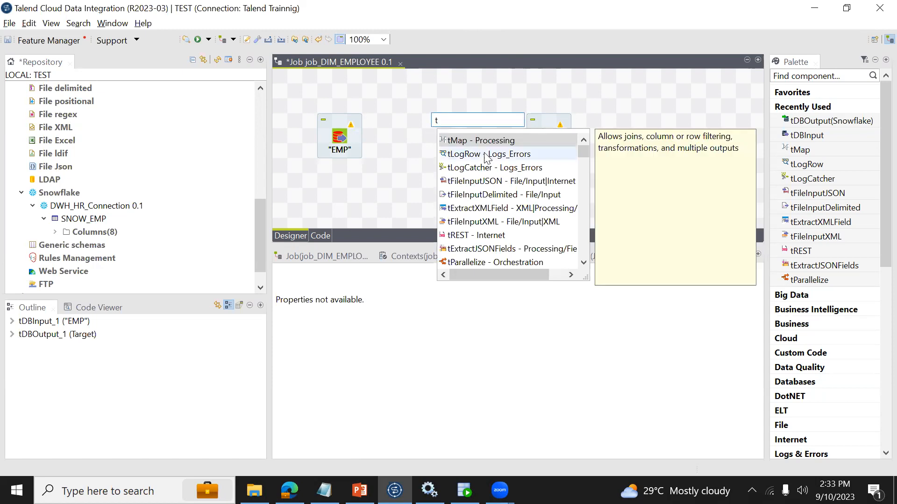
key("Escape")
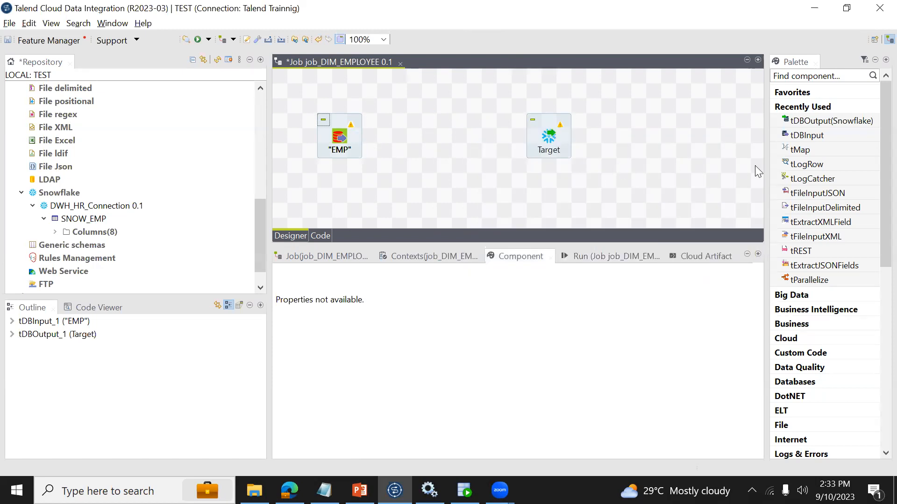
Place a tMap component from the Processing category between EMP and Target, and delete it again
left_click_drag(882, 199, 875, 296)
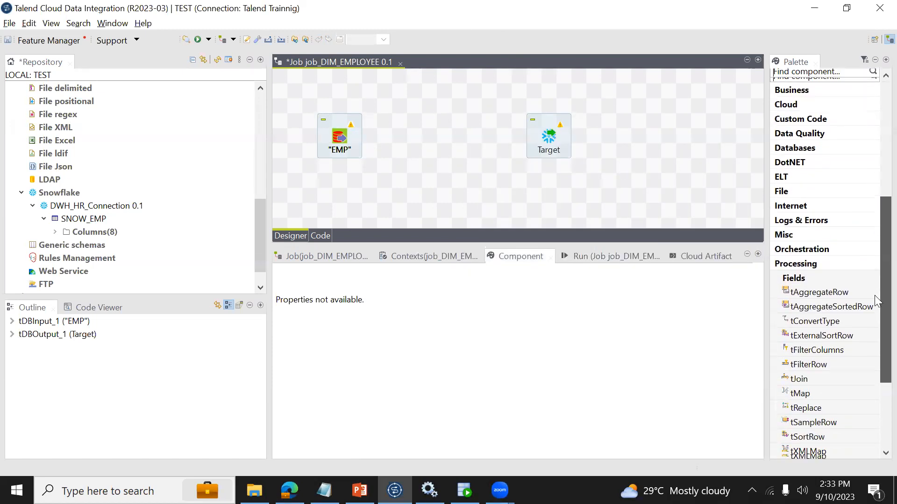
scroll(874, 295, "down", 1)
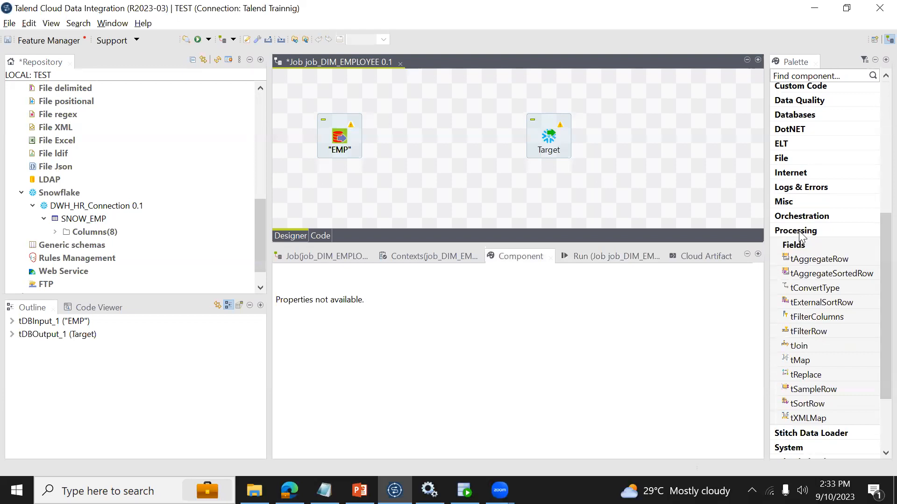
left_click(799, 231)
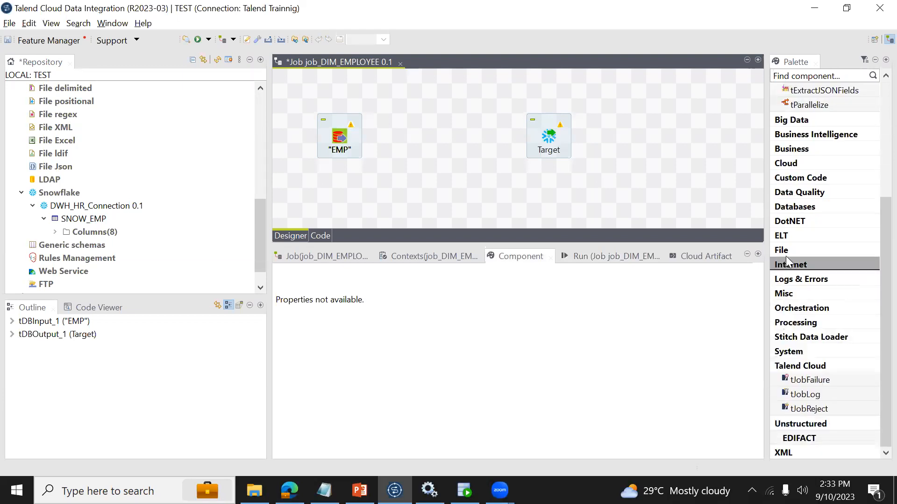
left_click(803, 323)
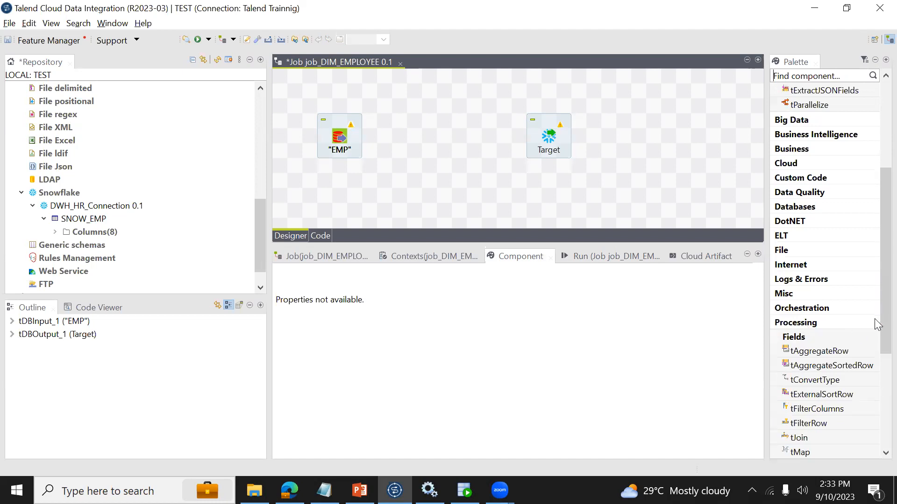
scroll(864, 350, "down", 2)
left_click_drag(842, 384, 444, 140)
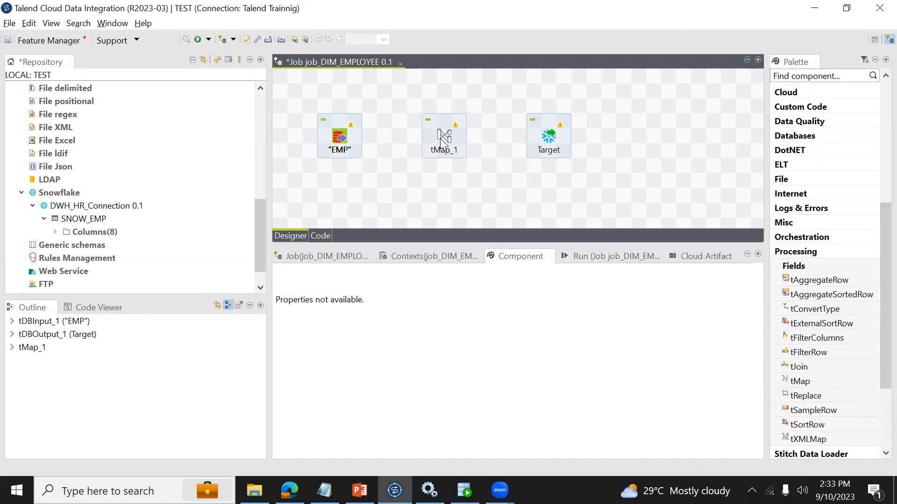
key("Delete")
Add a tMap component between EMP and Target by searching on the canvas, and connect EMP to it with a Main row
type("tm")
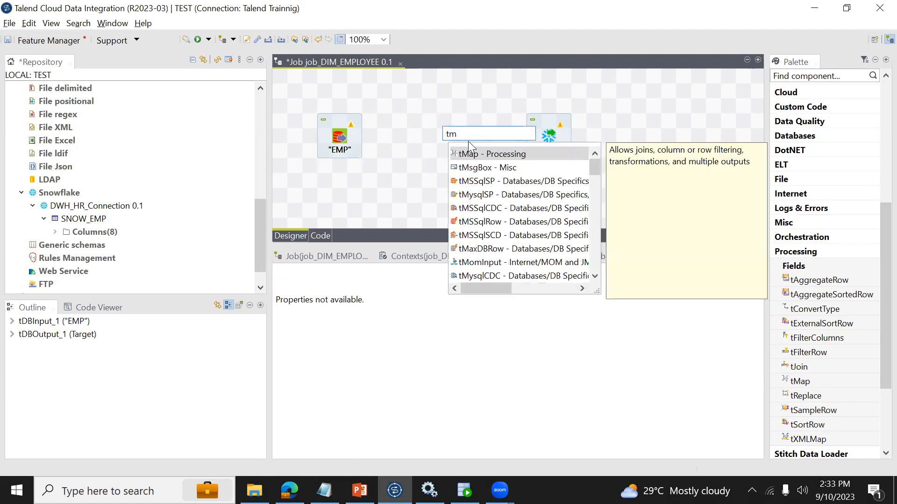
double_click(489, 156)
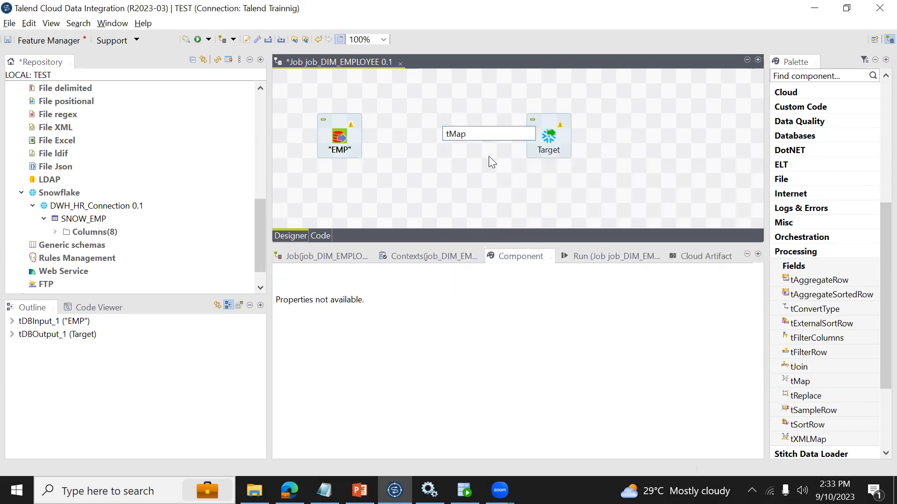
left_click(339, 138)
right_click(339, 137)
mouse_move(430, 146)
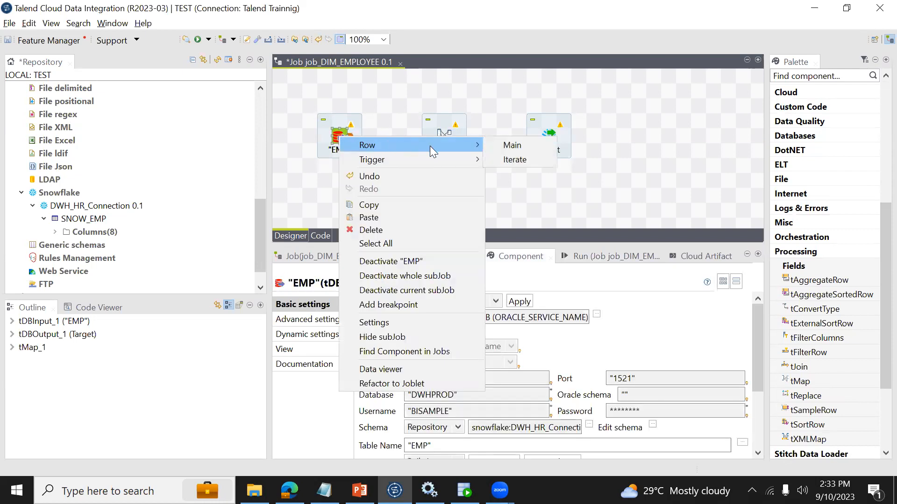
left_click(512, 146)
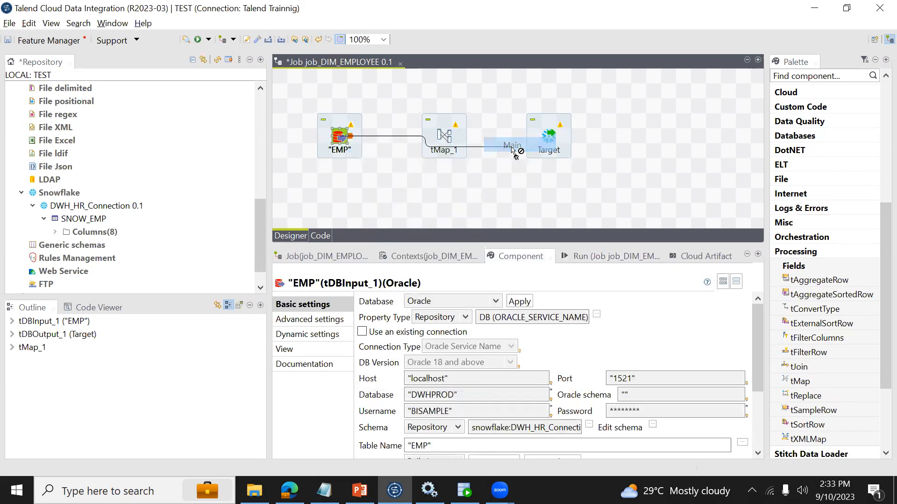
left_click(444, 137)
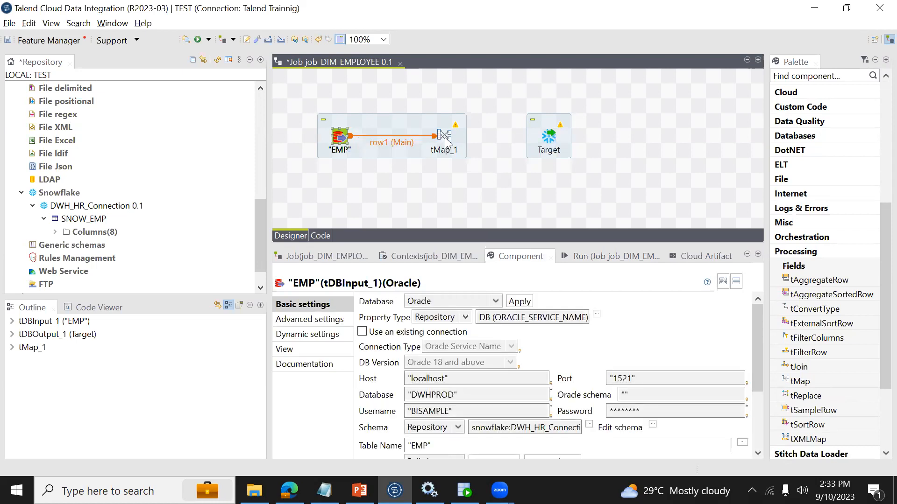
Rename the tMap component as Expression and select it to show its basic settings
left_click(446, 153)
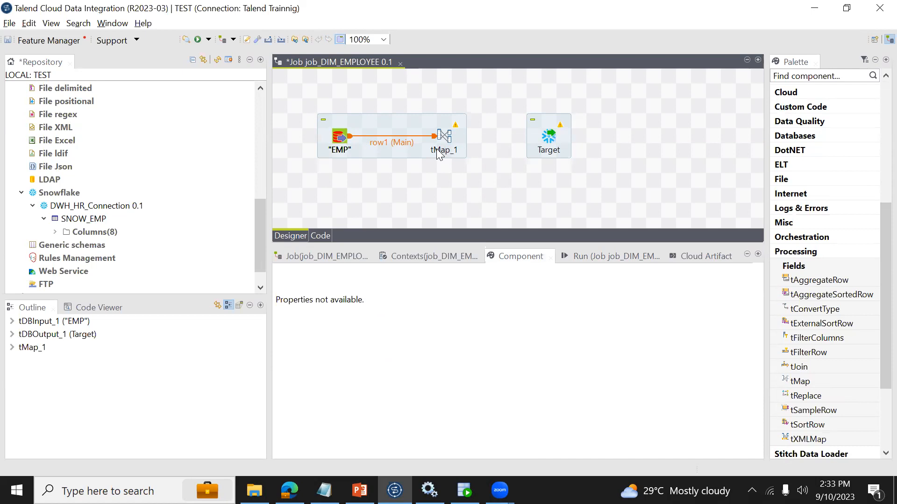
left_click(444, 140)
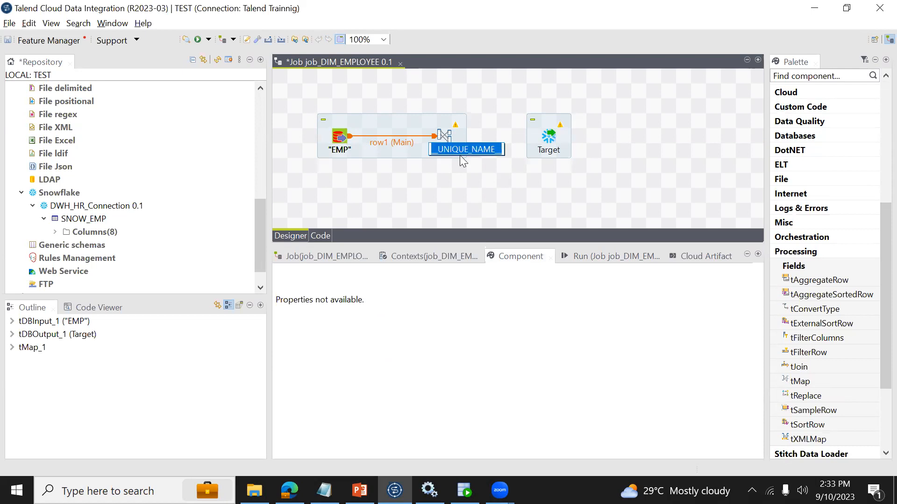
left_click(443, 172)
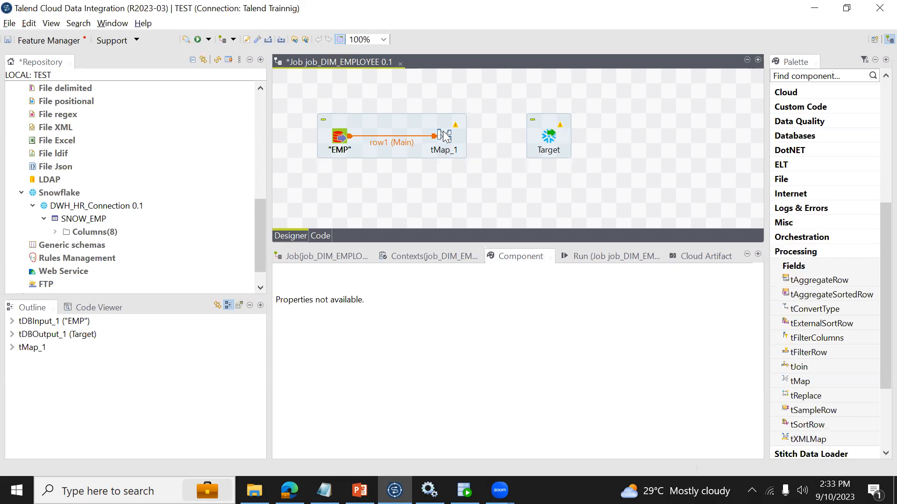
left_click(445, 137)
left_click(435, 153)
left_click(440, 150)
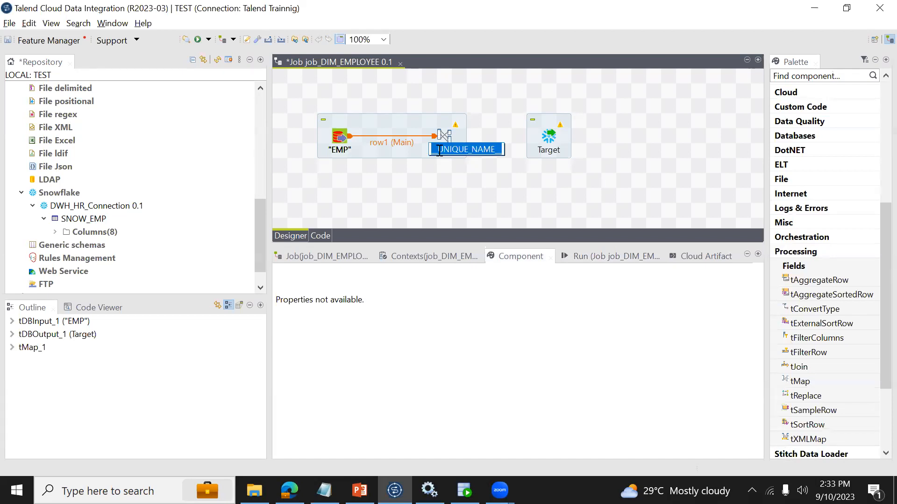
type("Expression")
key("Return")
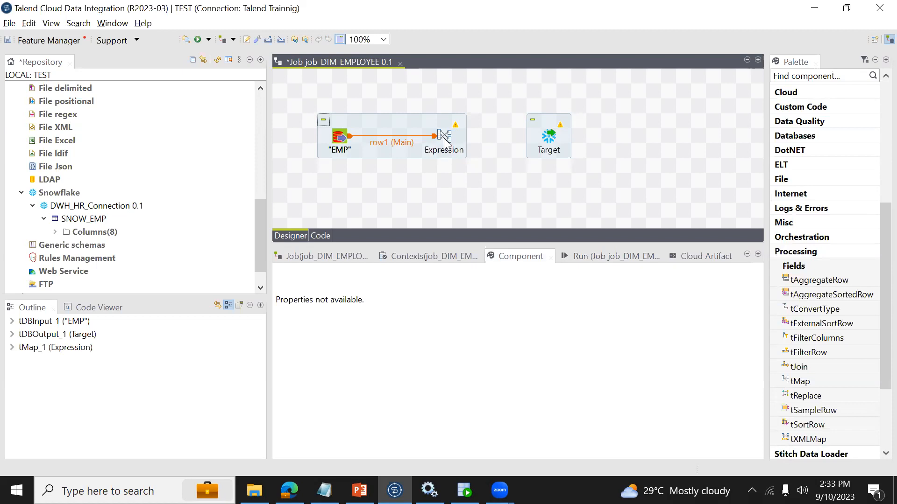
left_click(443, 138)
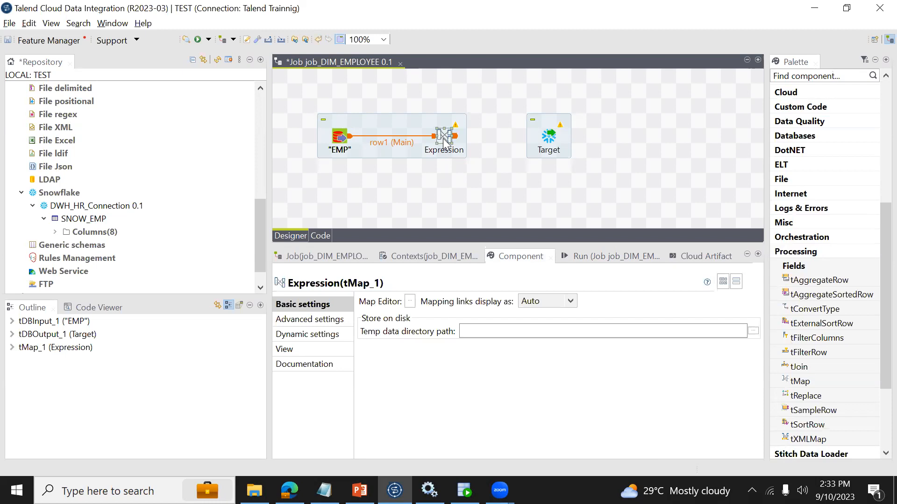
Change the tMap component's label format to Label and set it back to Expression
left_click(295, 351)
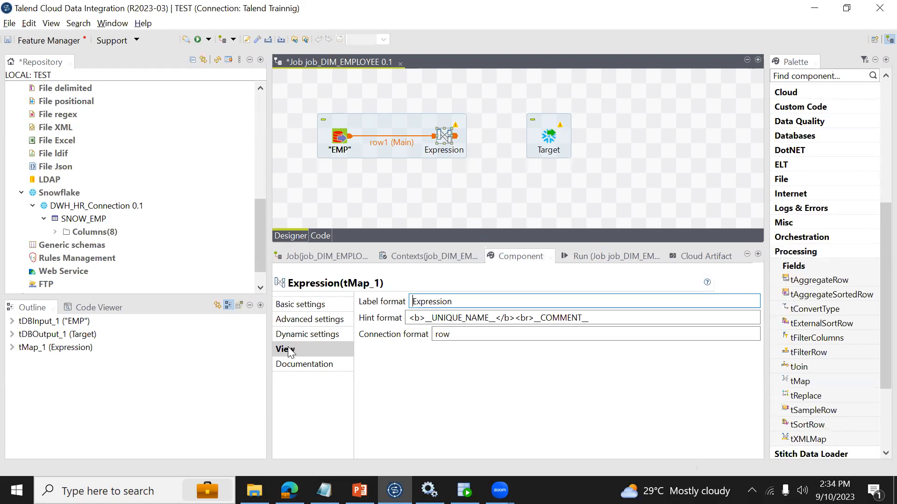
double_click(462, 301)
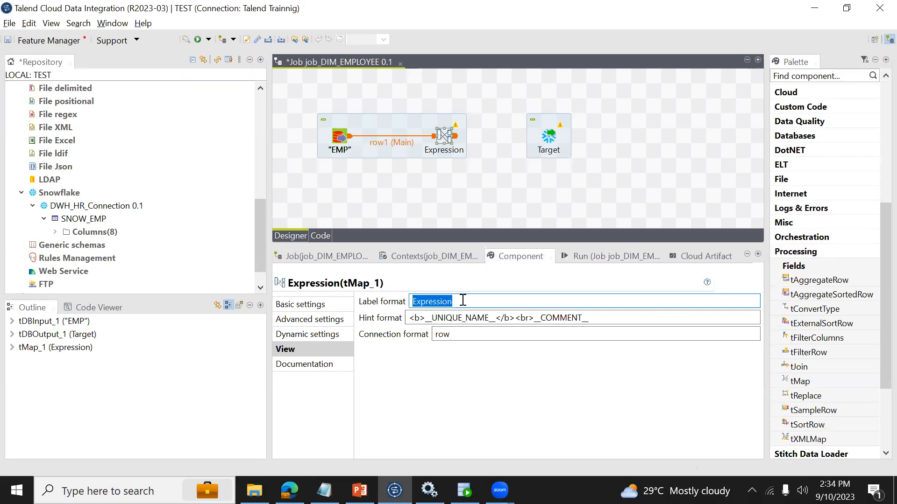
double_click(472, 303)
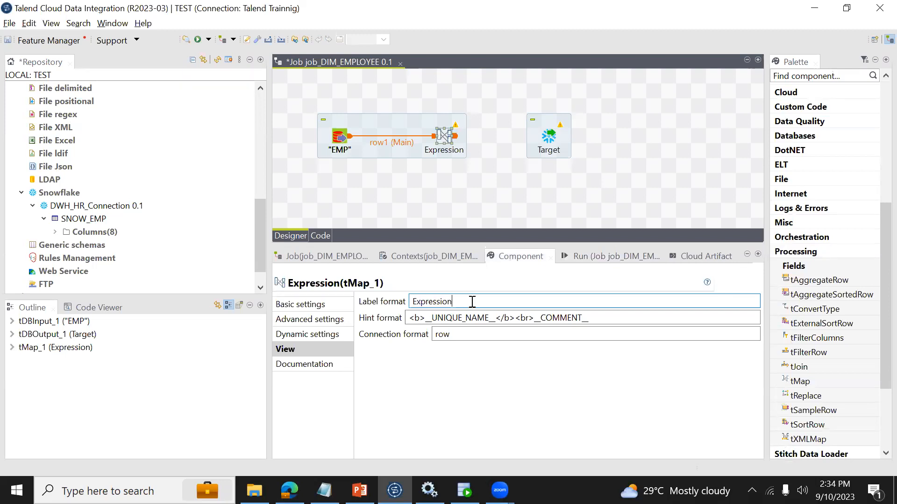
type("Lavb")
key("BackSpace")
key("BackSpace")
type("bel")
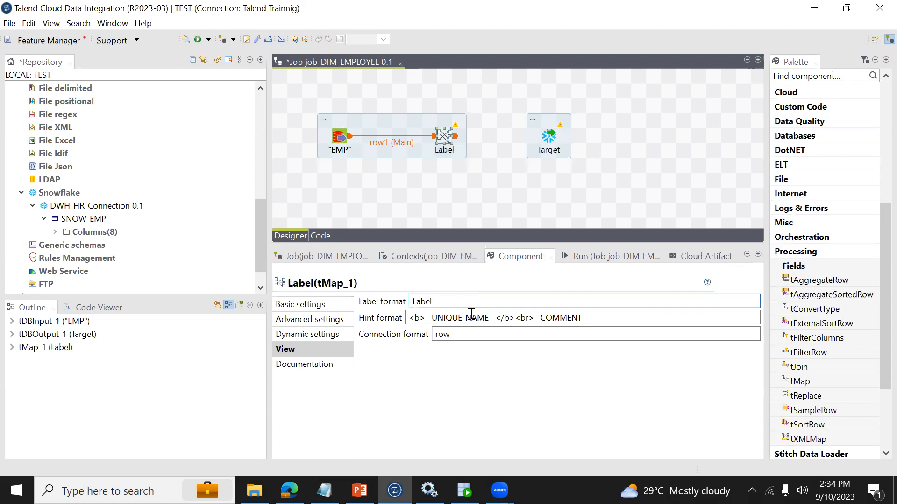
left_click_drag(449, 304, 376, 297)
type("Expression")
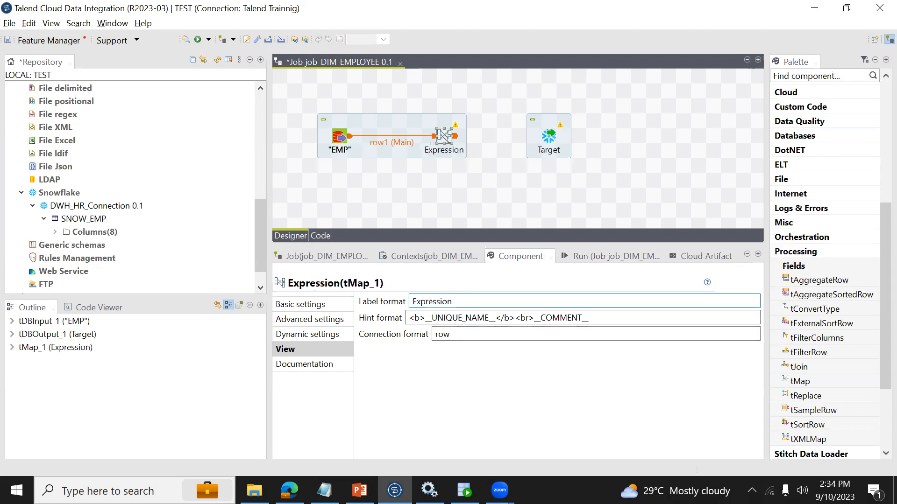
Connect Expression to Target with a new output row named FullLoad, taking over the target component's schema
right_click(445, 139)
mouse_move(537, 142)
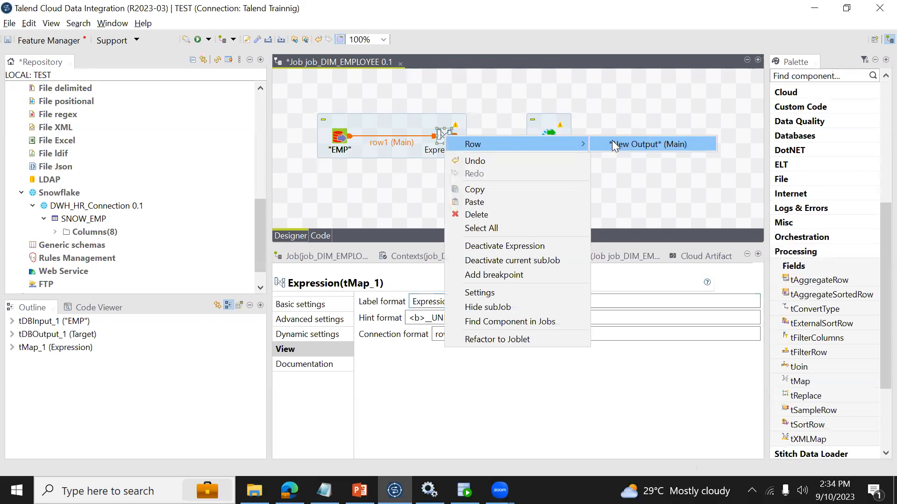
left_click(616, 144)
left_click(551, 140)
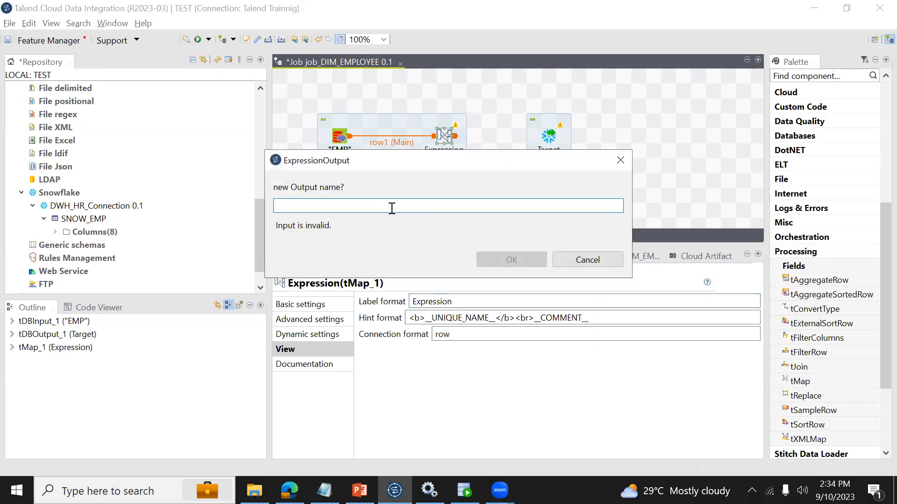
type("Full")
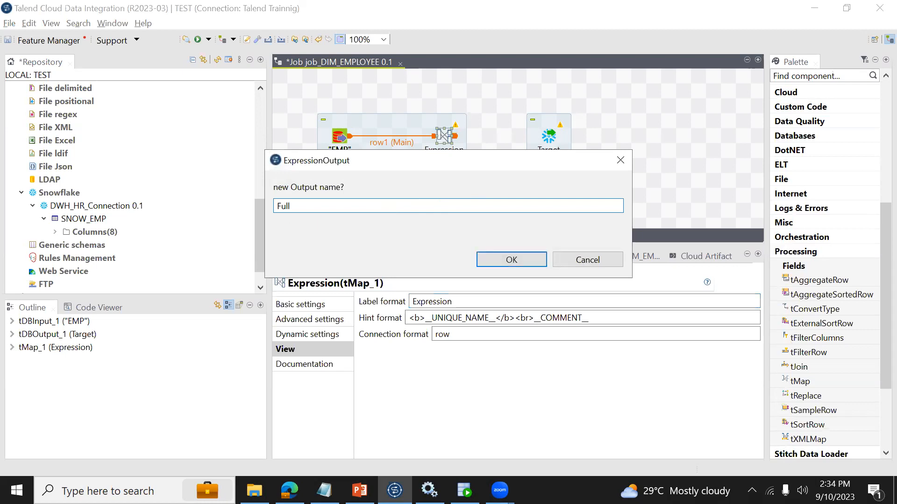
type("Lo")
key("Return")
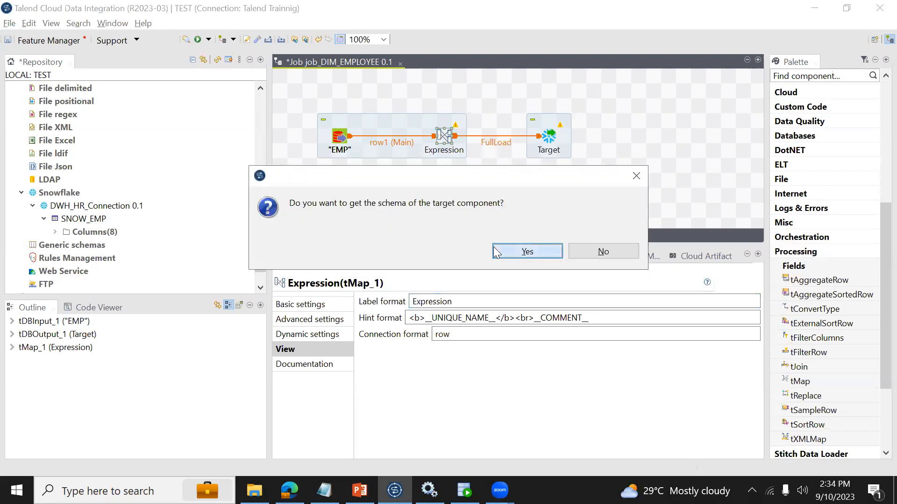
left_click(496, 253)
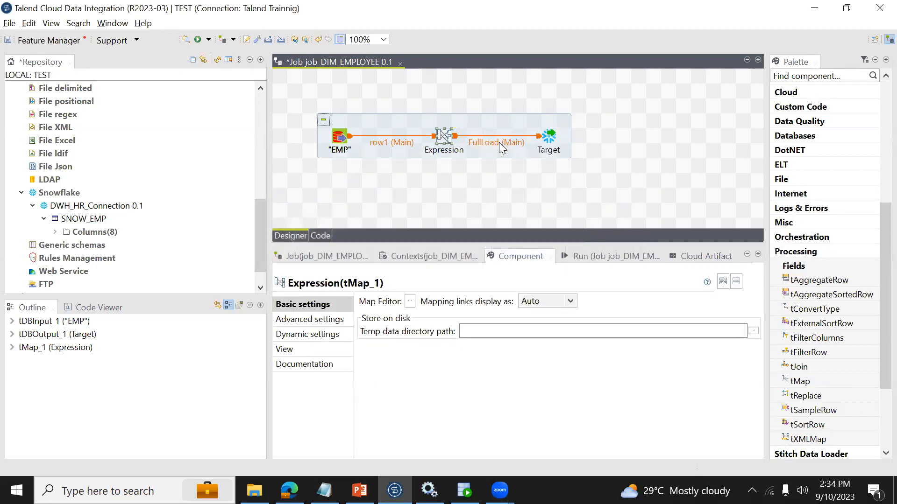
right_click(445, 143)
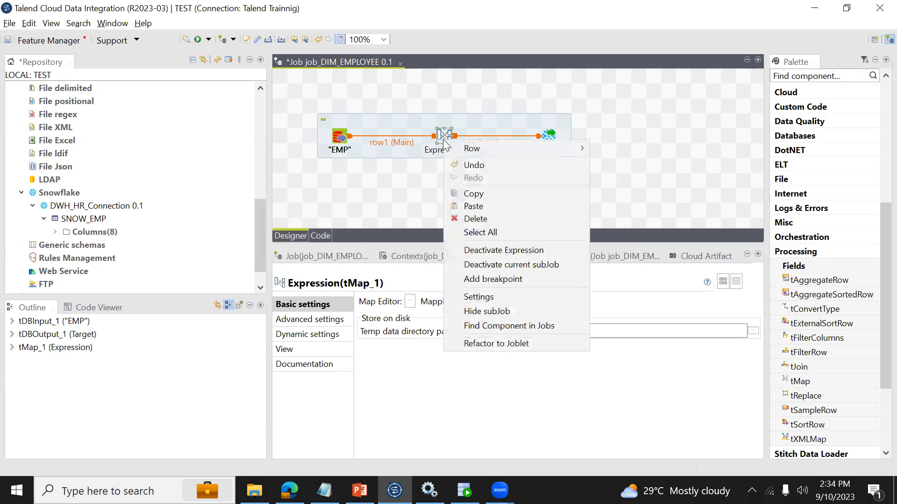
mouse_move(534, 148)
left_click(643, 148)
left_click(548, 138)
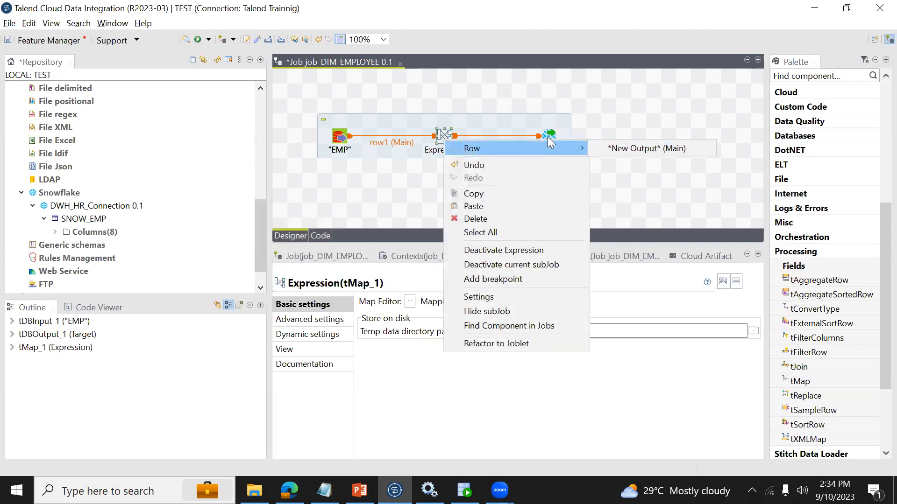
left_click(604, 116)
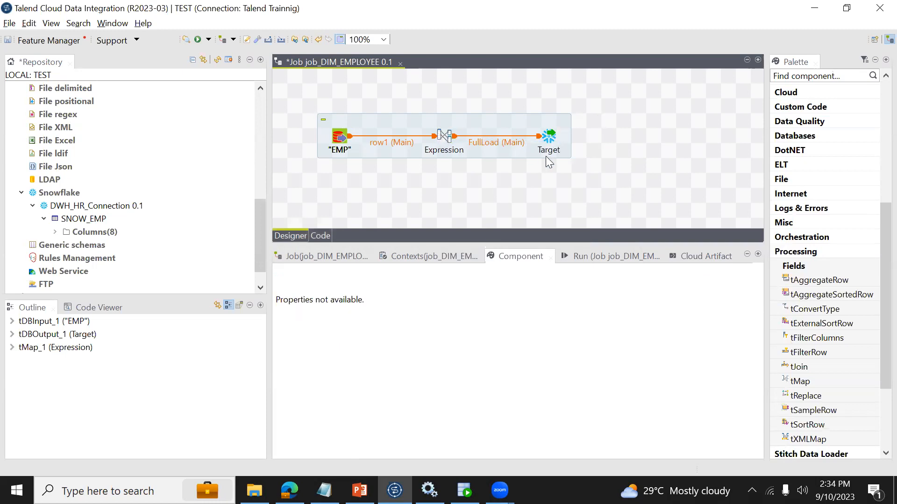
Examine the row1 input and FullLoad output columns in Expression's map editor, and close it without changes
left_click(446, 139)
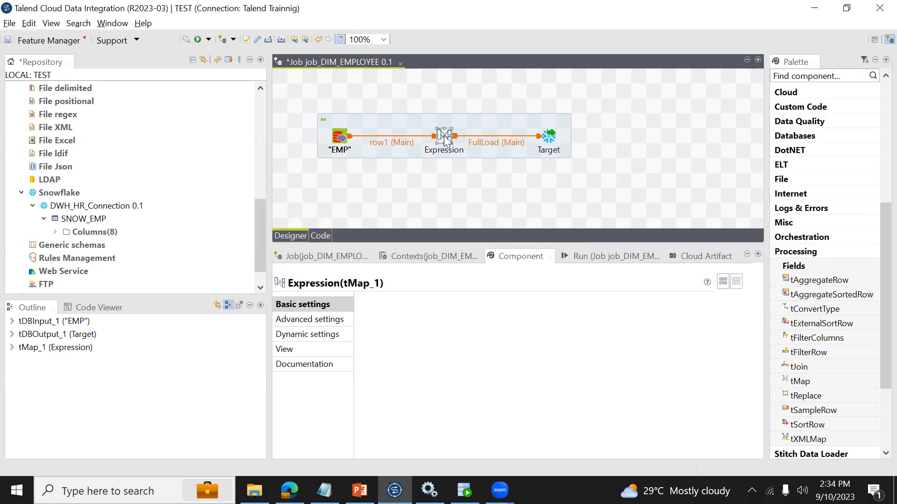
double_click(446, 139)
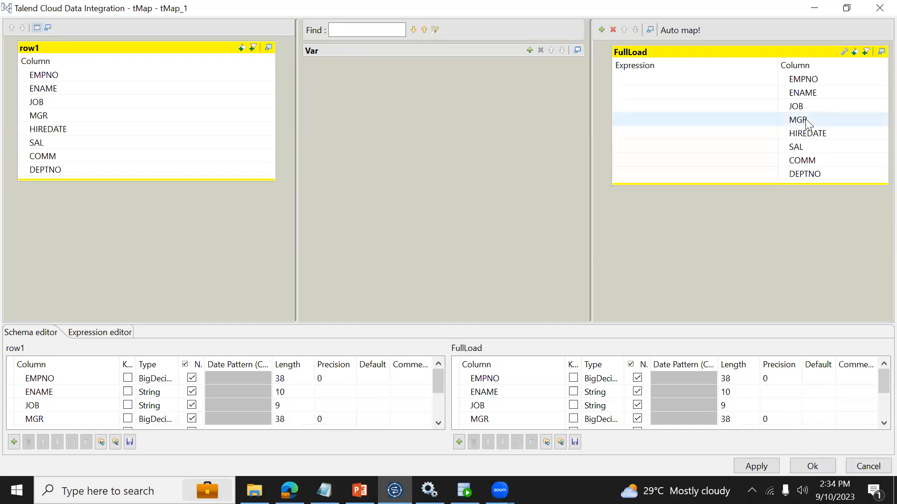
left_click(867, 466)
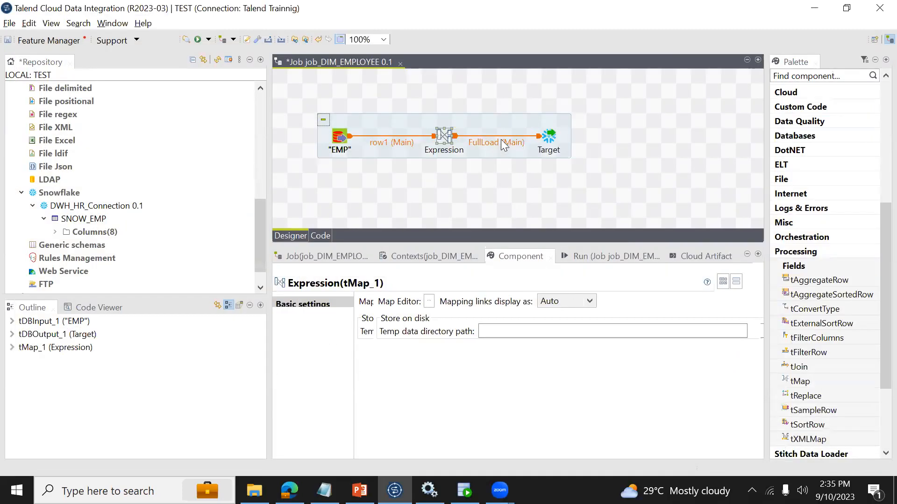
Delete the FullLoad connection to Target and remove the FullLoad output table from Expression's map editor
left_click(501, 139)
key("Delete")
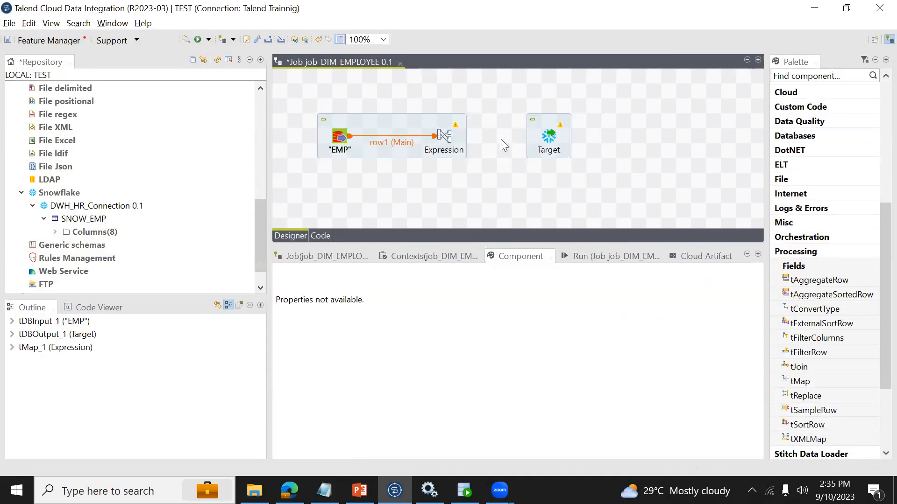
left_click(446, 136)
double_click(445, 135)
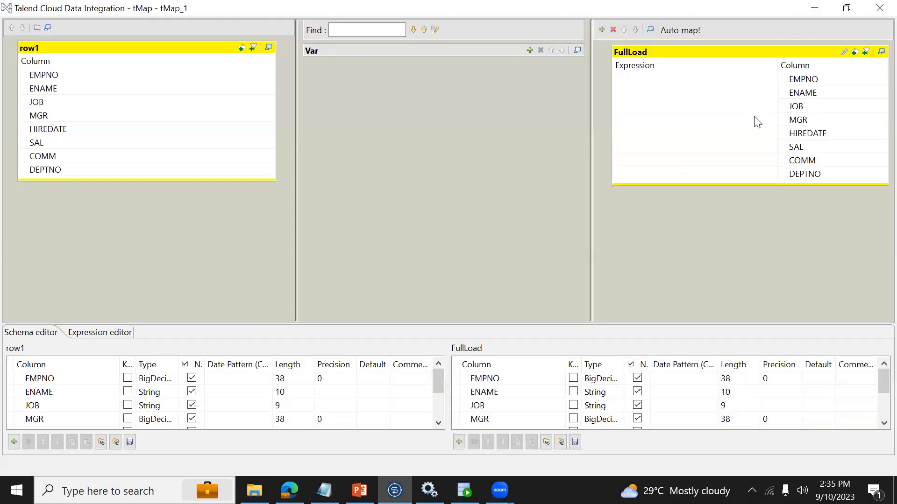
left_click(811, 53)
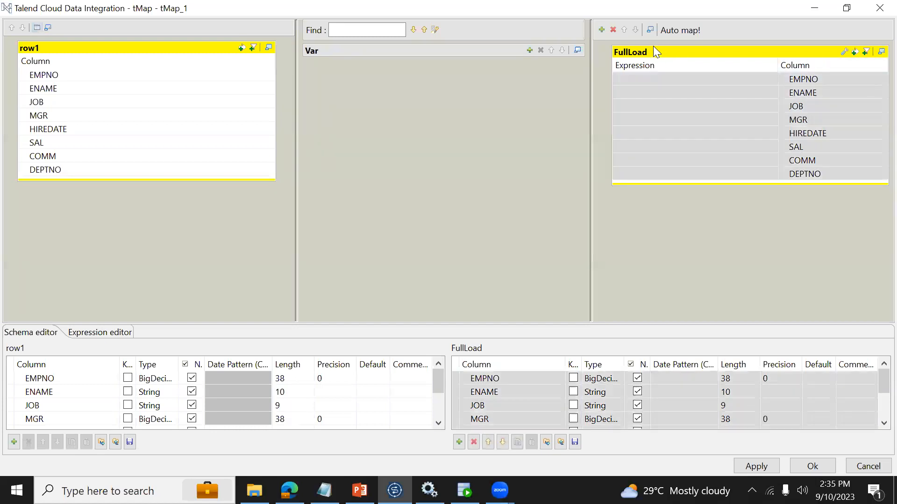
left_click(613, 30)
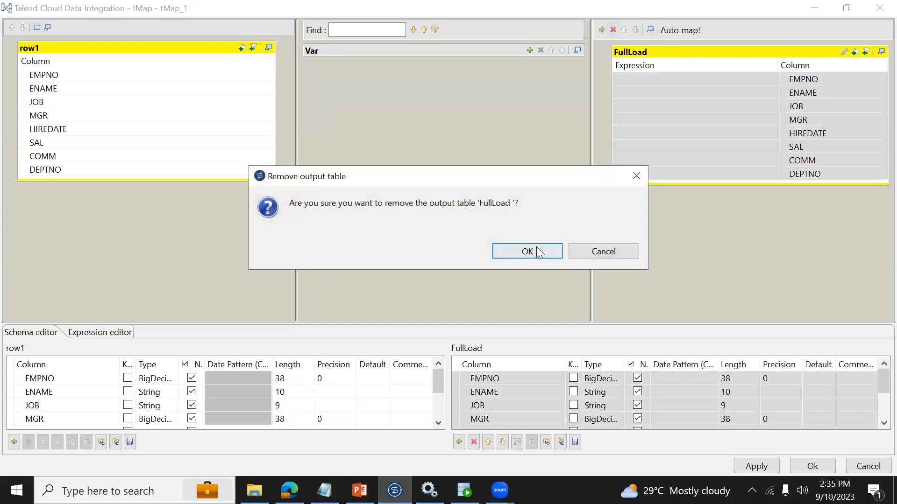
left_click(538, 248)
left_click(803, 466)
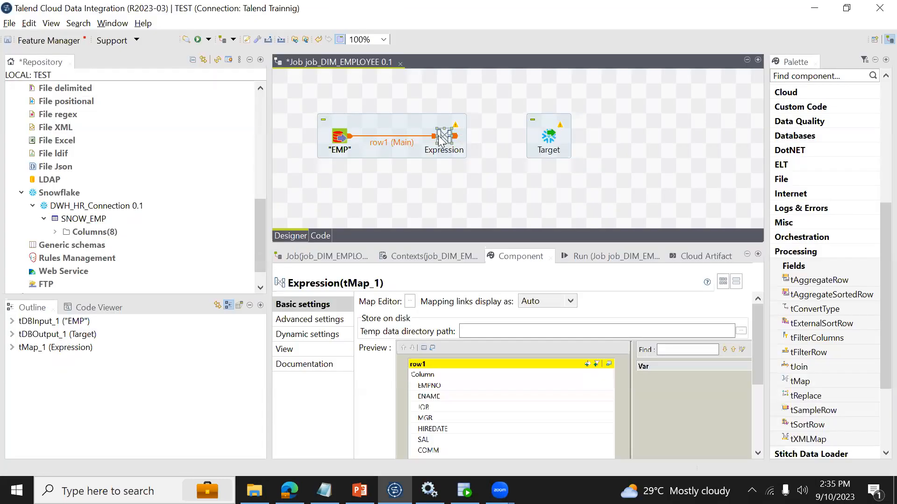
Replace the Expression component with a new tMap between EMP and Target, and check its map editor without changes
key("Delete")
type("tm")
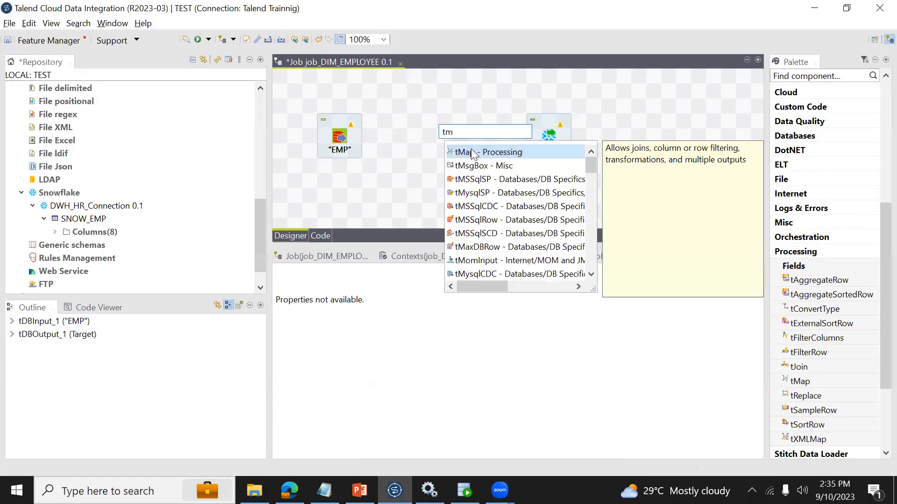
double_click(473, 150)
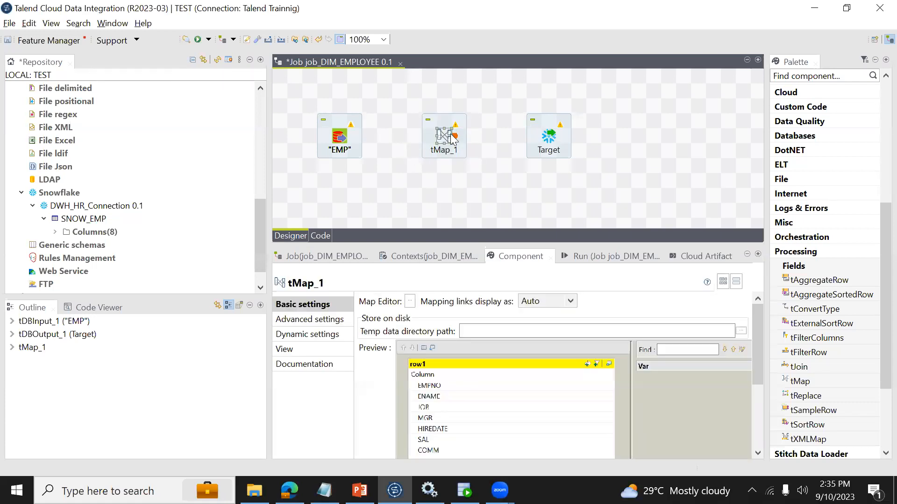
double_click(445, 136)
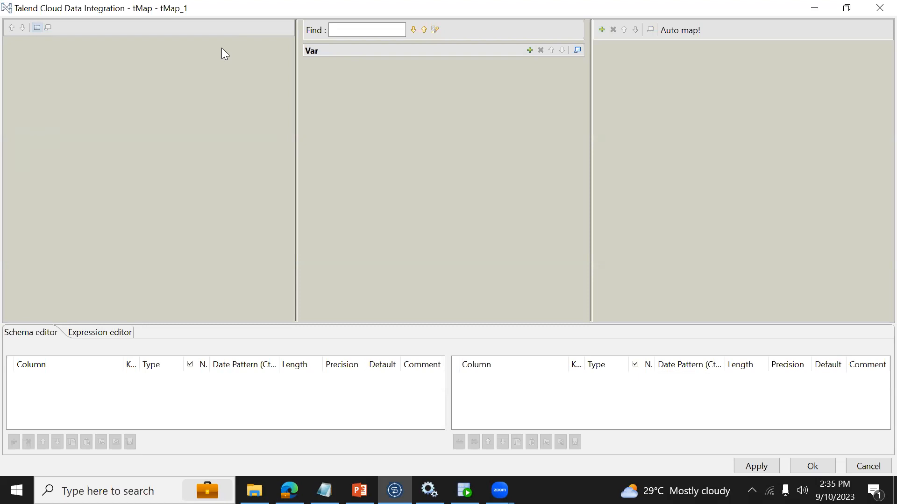
left_click(869, 466)
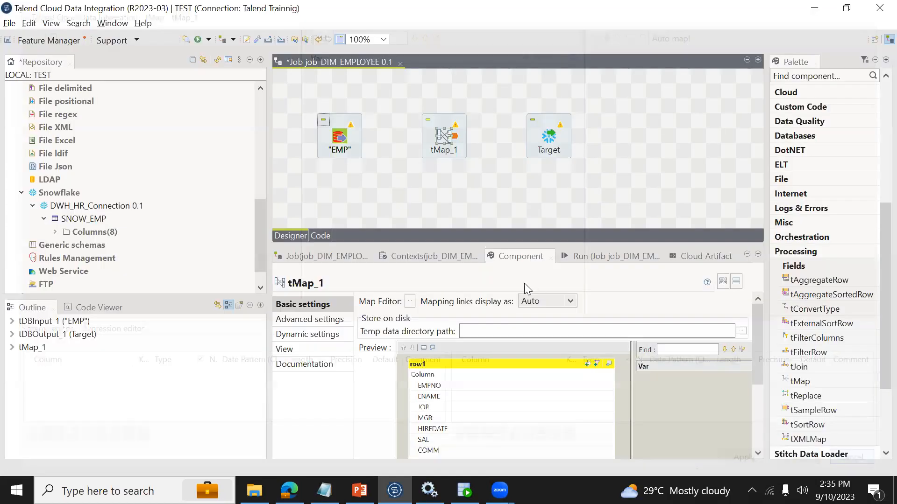
Connect EMP to the new tMap component with a Main row
left_click(342, 136)
right_click(343, 137)
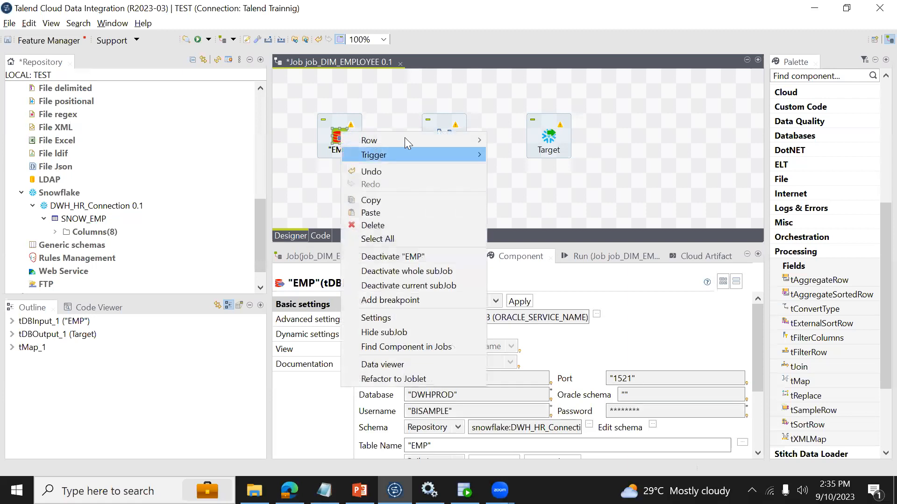
mouse_move(404, 137)
left_click(509, 140)
left_click(446, 140)
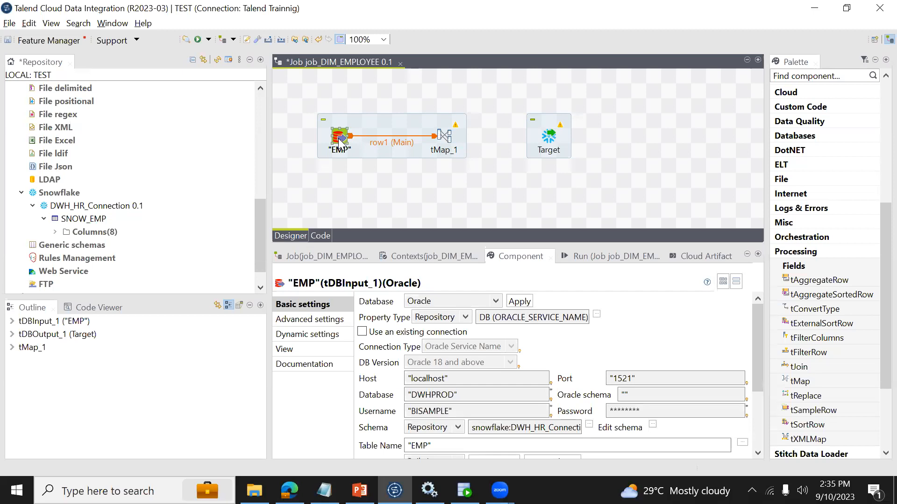
Add a new output table named FullLoad in the tMap's map editor
double_click(444, 139)
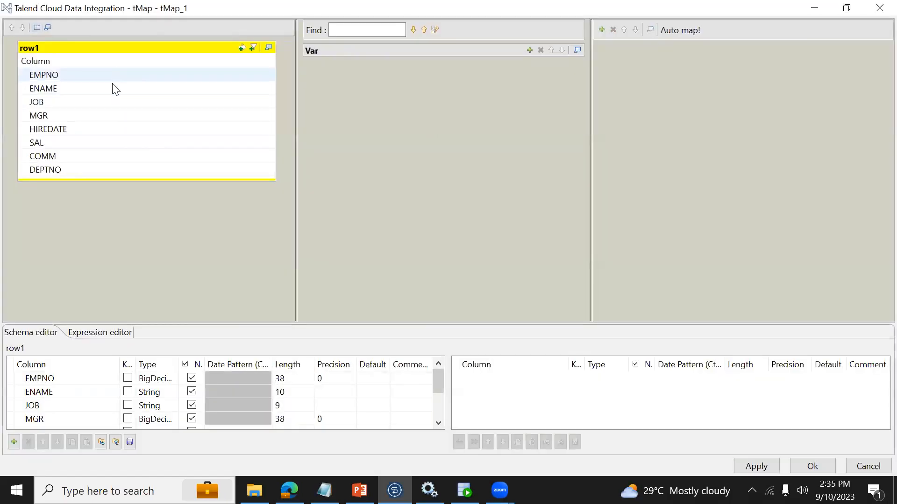
left_click(601, 30)
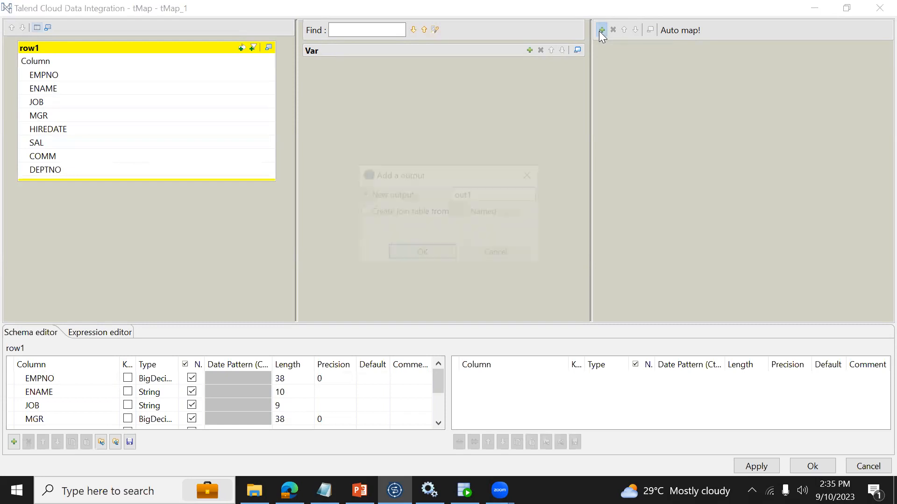
double_click(473, 193)
type("Full")
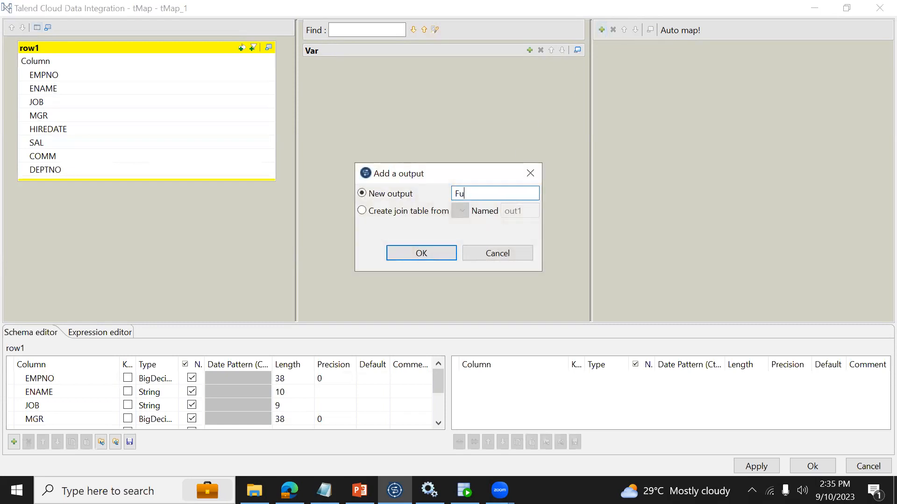
type("Load")
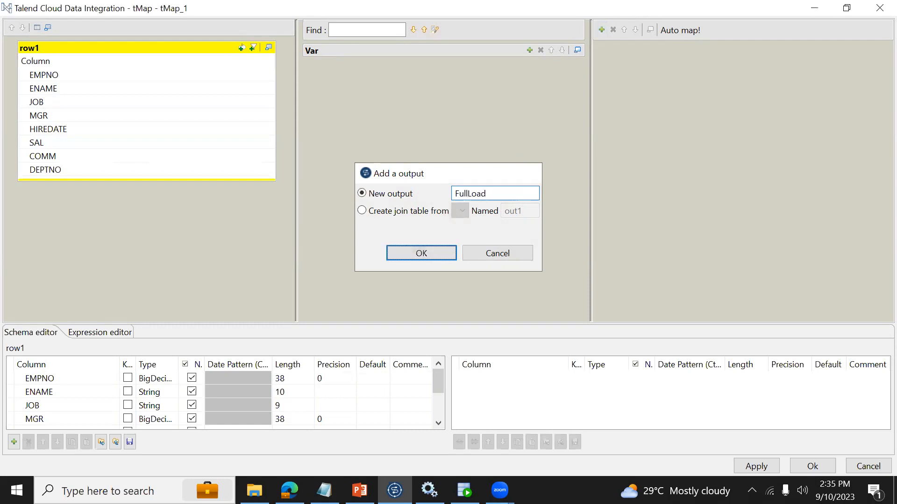
key("Return")
Select all row1 input columns, from EMPNO through DEPTNO
left_click(40, 77)
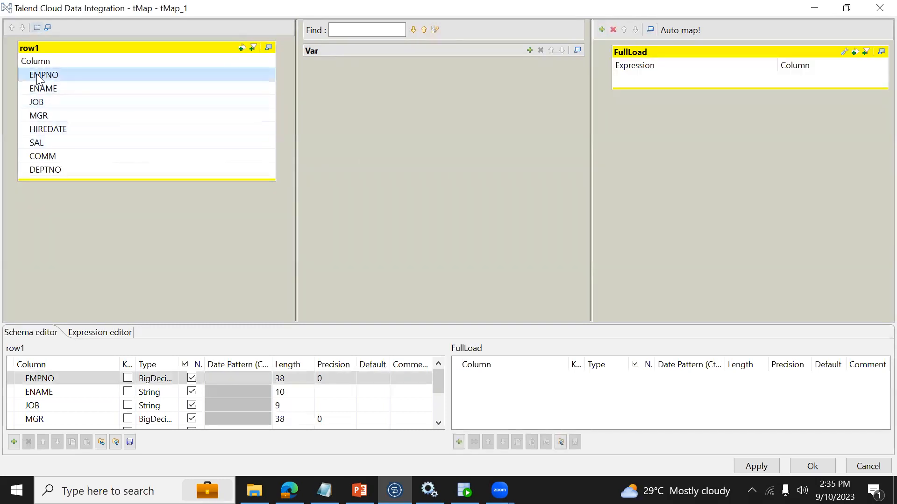
key("shift+Down")
key("shift+Down")
key("shift+Down")
key("shift+Down")
key("shift+Down")
key("shift+Down")
key("shift+Down")
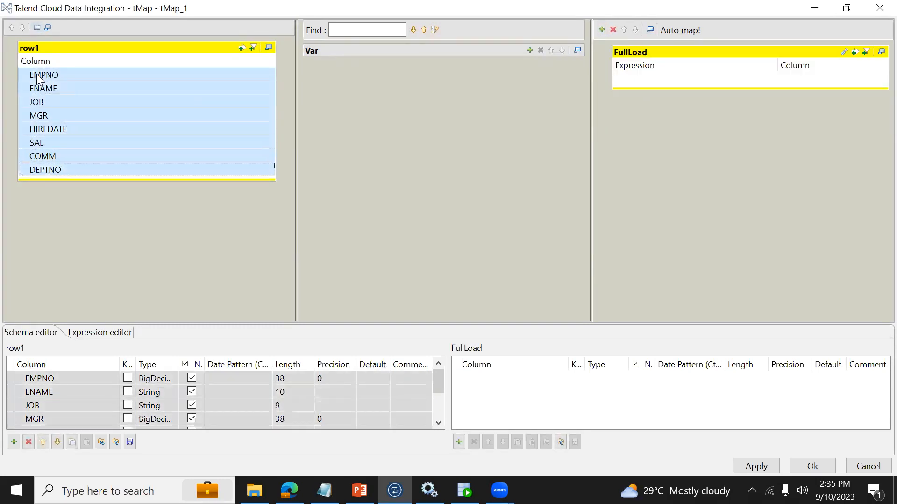
Add EMPNO and ENAME columns by hand to the FullLoad output schema
left_click(635, 82)
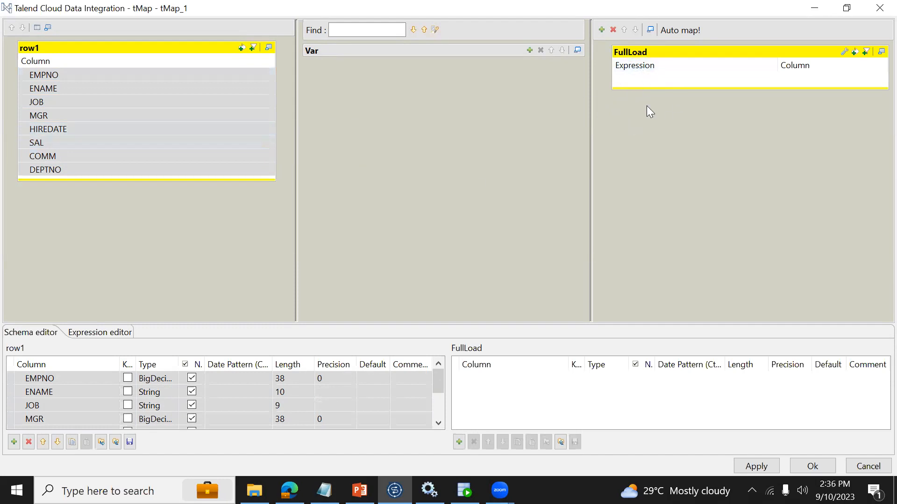
left_click(458, 446)
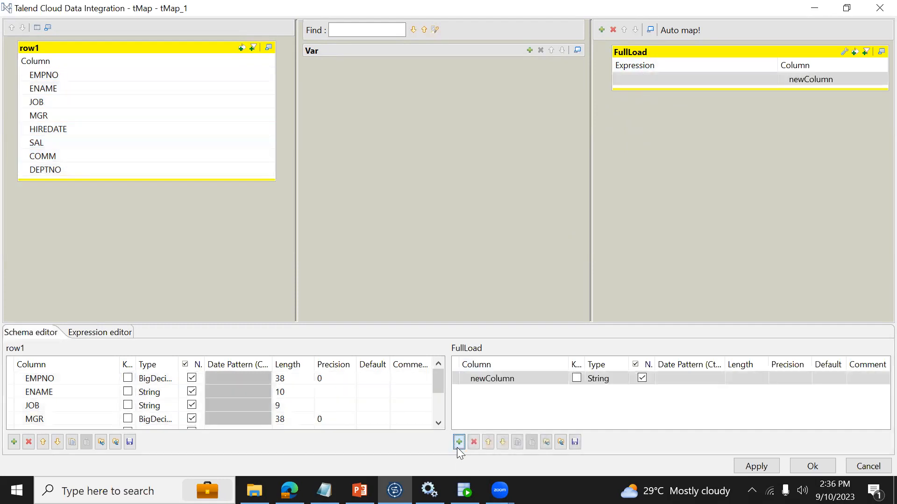
left_click(503, 386)
key("BackSpace")
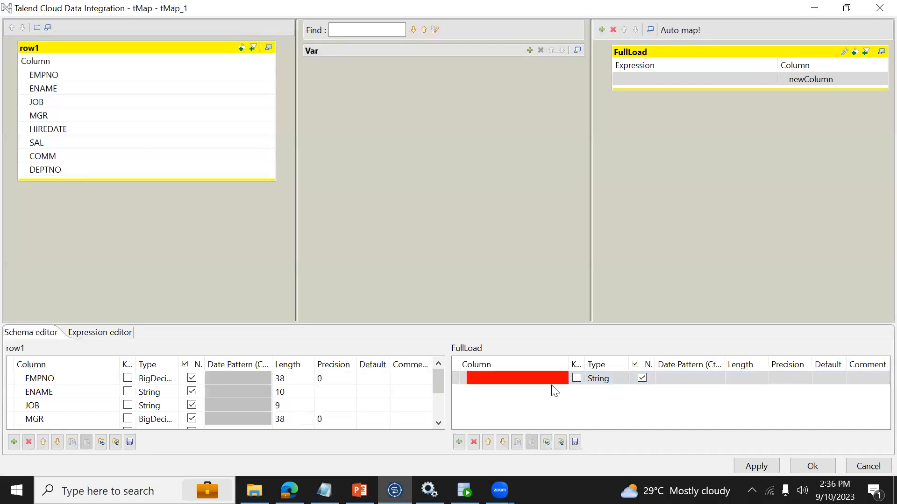
type("EMPNO")
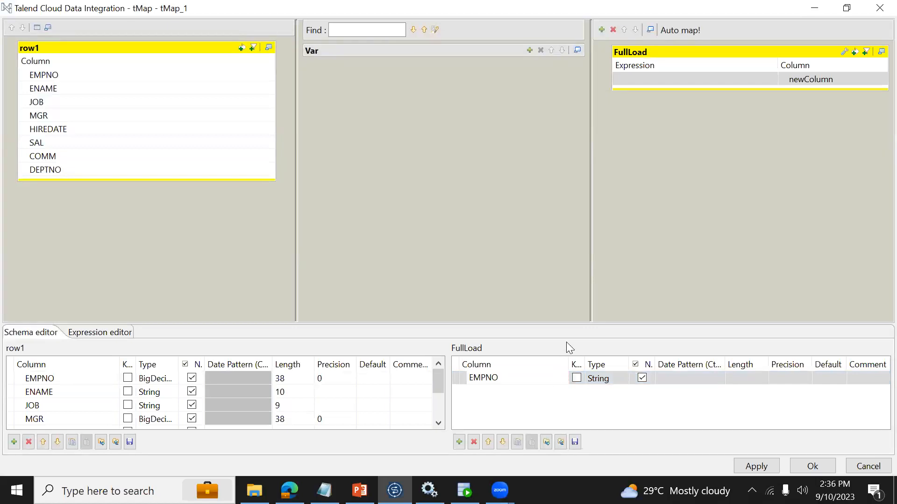
left_click(459, 442)
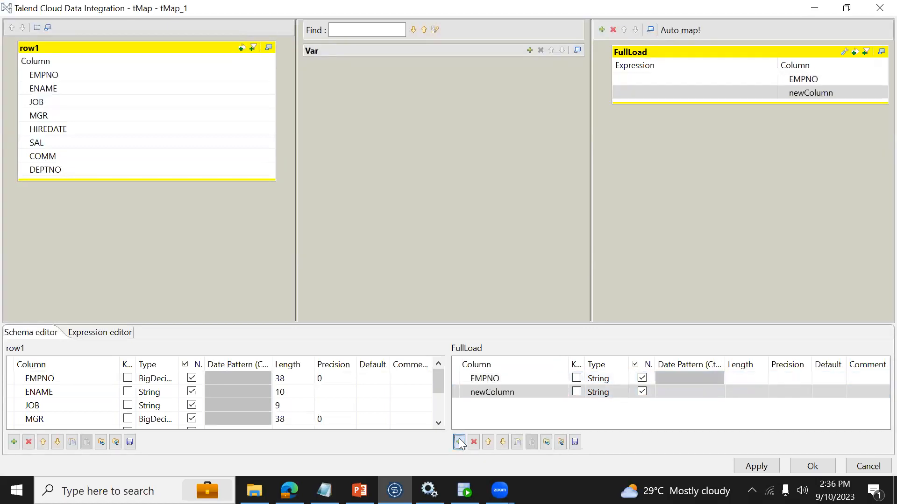
left_click(489, 388)
type("ENAME")
key("Return")
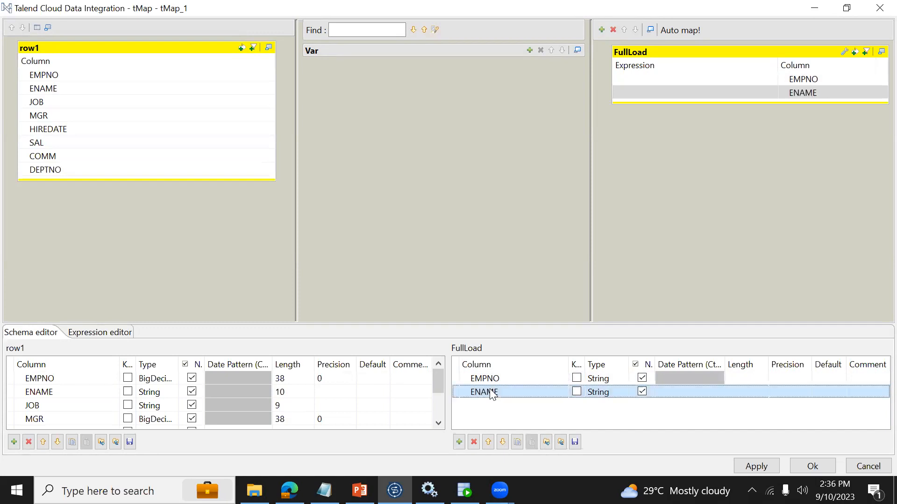
Add JOB and MGR from row1 as mapped FullLoad output columns, and discard all the map editor changes
left_click_drag(254, 101, 695, 101)
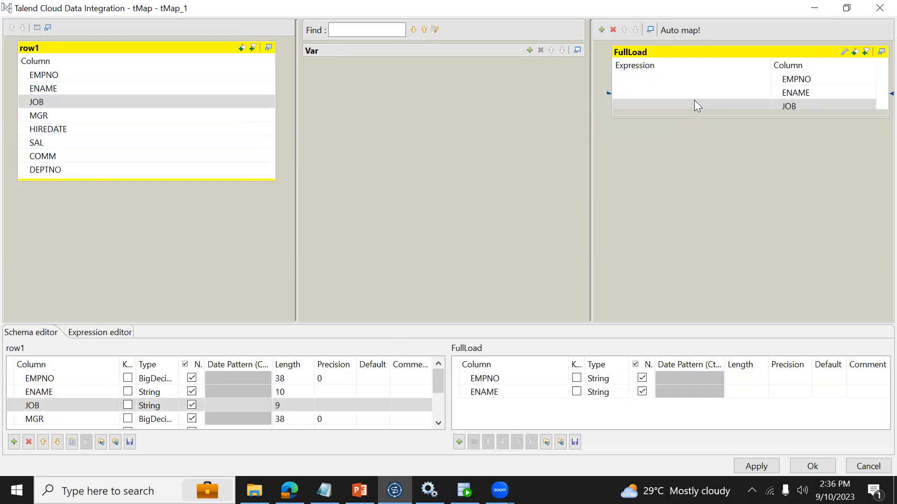
left_click(203, 117)
left_click_drag(203, 118, 633, 118)
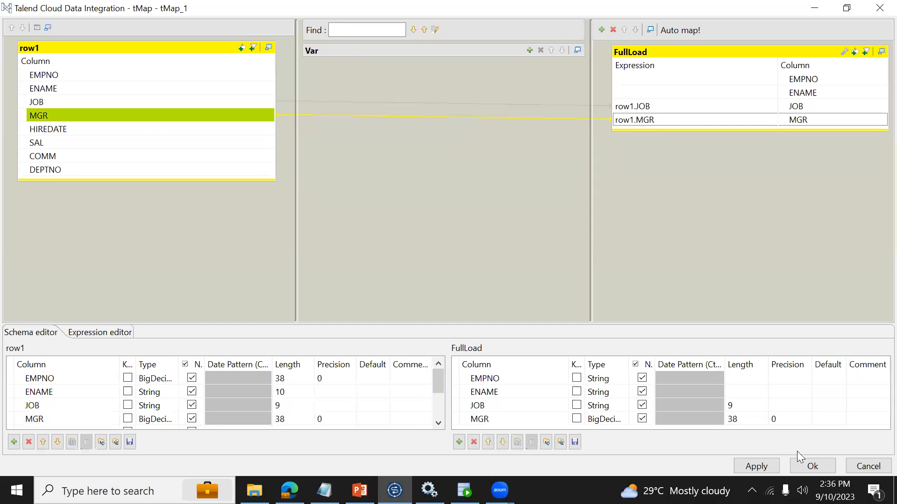
left_click(864, 466)
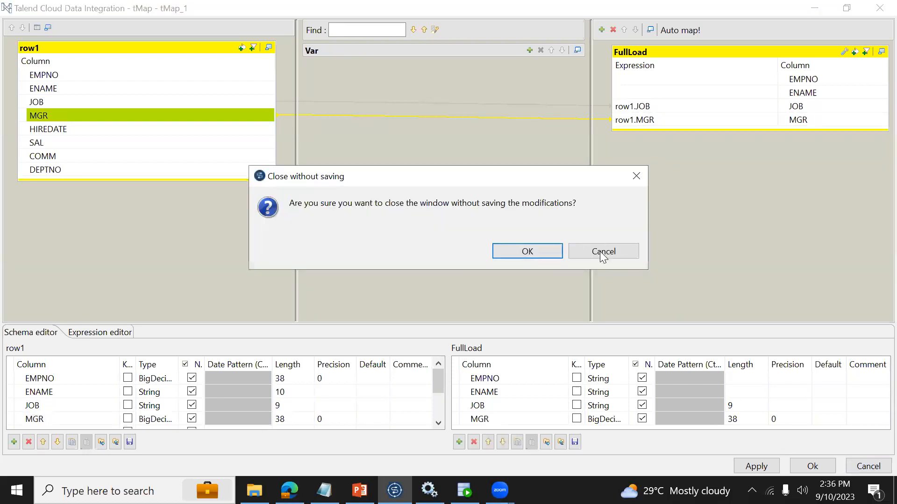
left_click(603, 252)
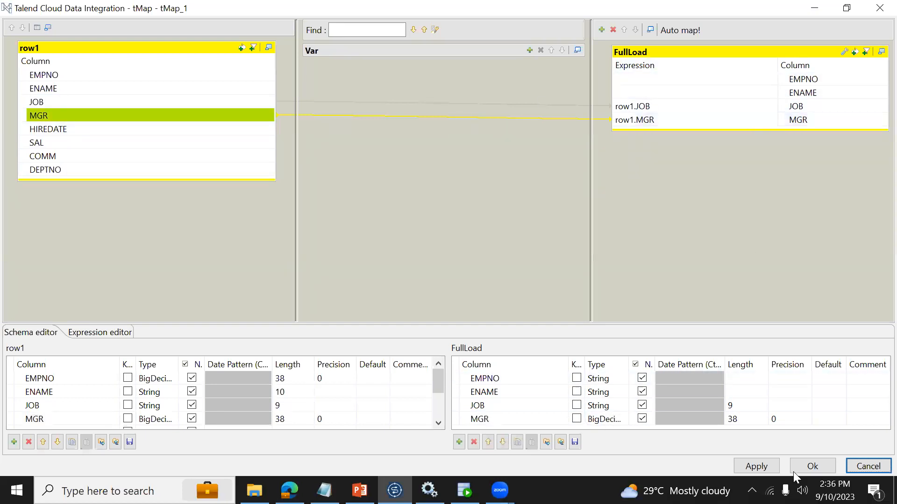
left_click(875, 465)
left_click(534, 248)
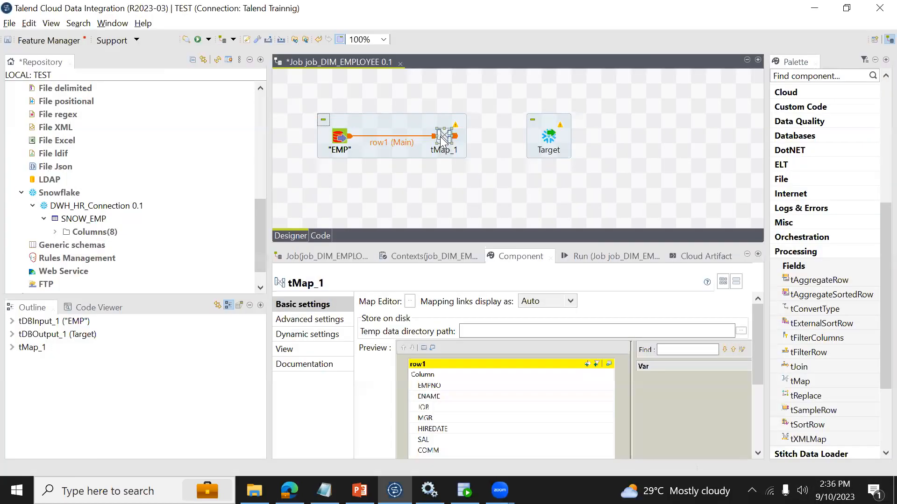
Check the empty tMap_1 output, and connect tMap_1 to Target with a new output row named FullLoad using the target component's schema
double_click(440, 137)
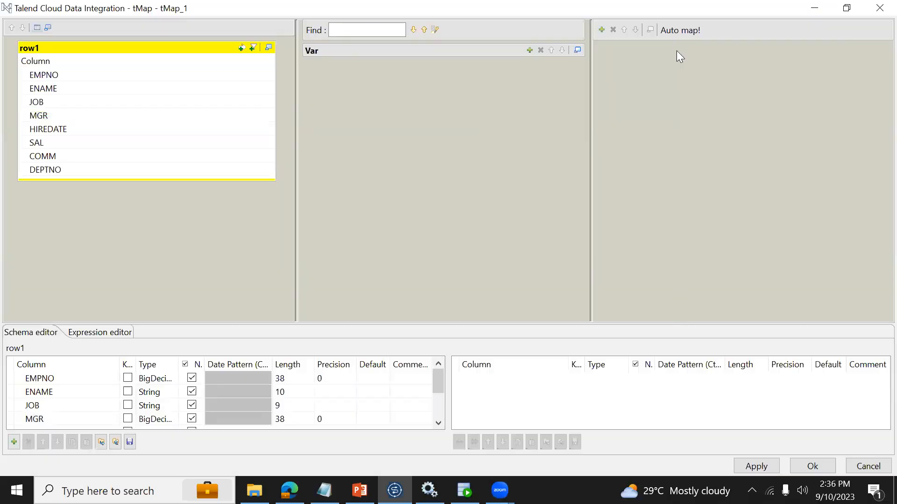
left_click(812, 466)
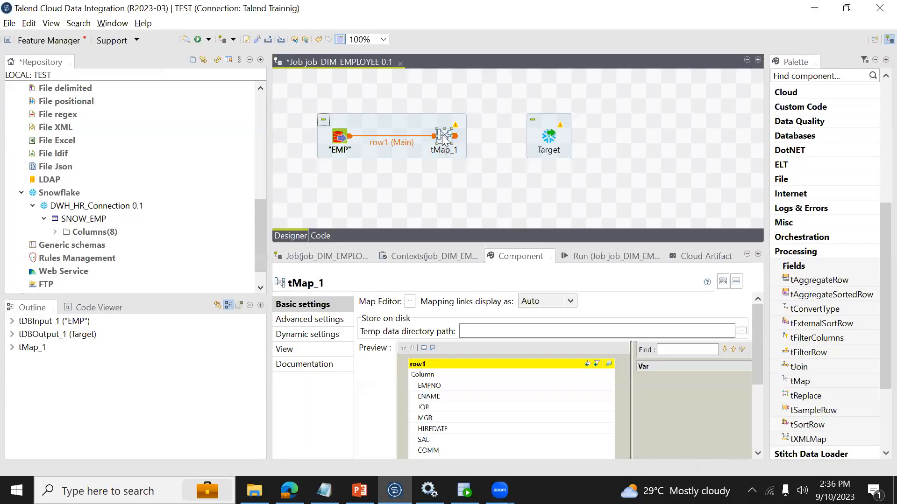
right_click(443, 138)
mouse_move(474, 147)
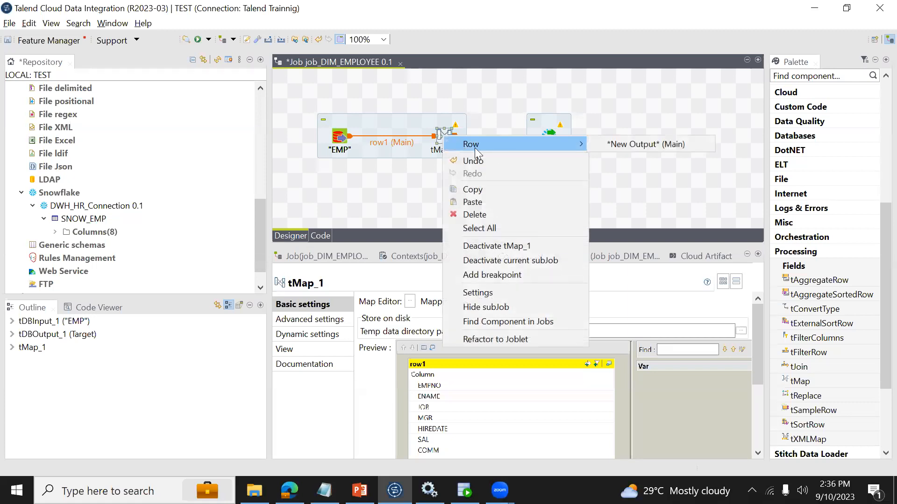
left_click(610, 144)
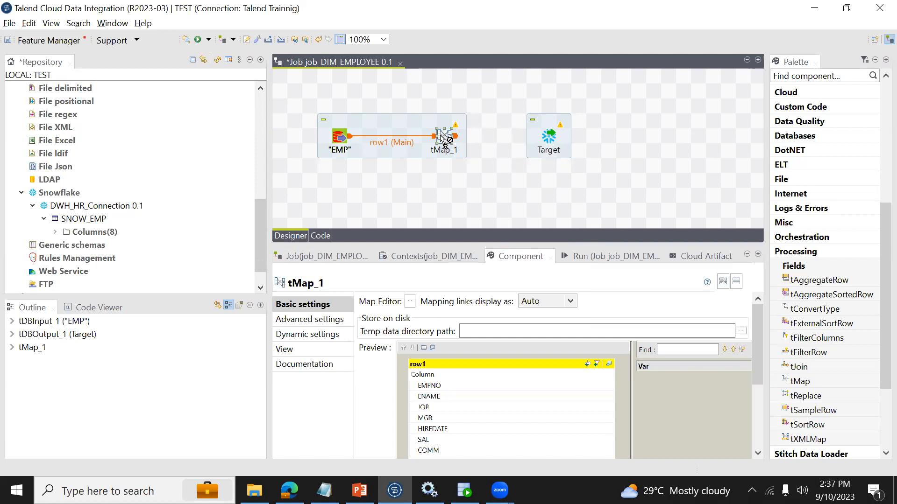
left_click(551, 138)
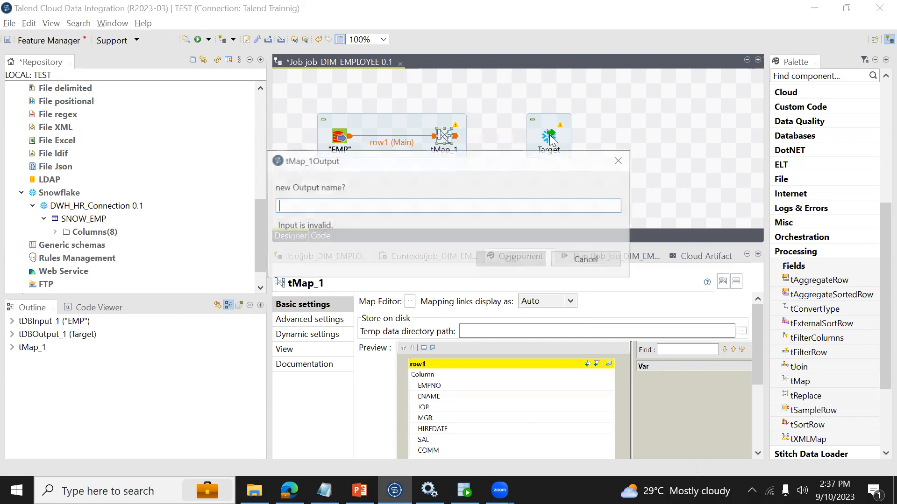
type("F")
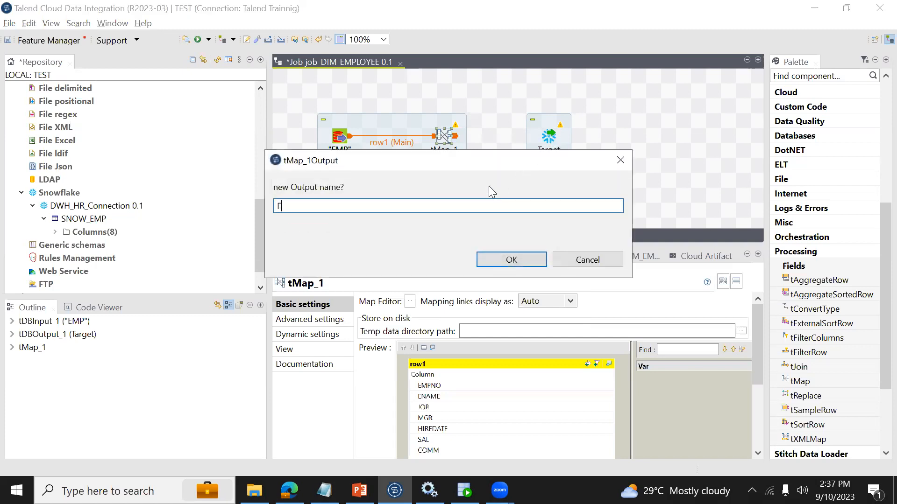
type("ullLoad")
left_click(498, 254)
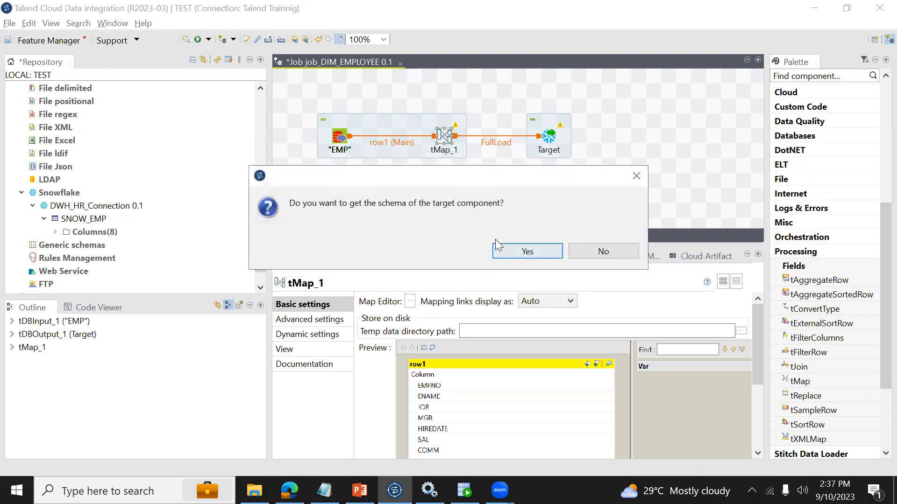
left_click(524, 251)
Map only row1.EMPNO to the EMPNO column of FullLoad in tMap_1 and save the job
double_click(445, 137)
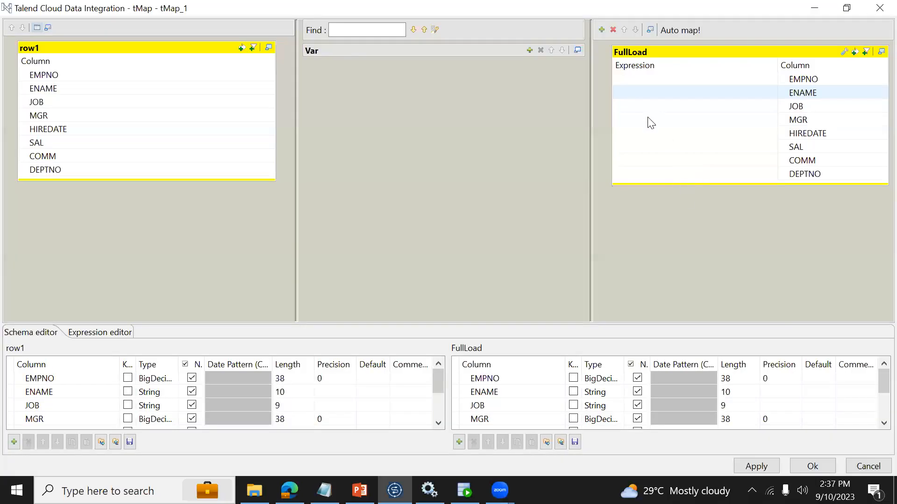
left_click(672, 174)
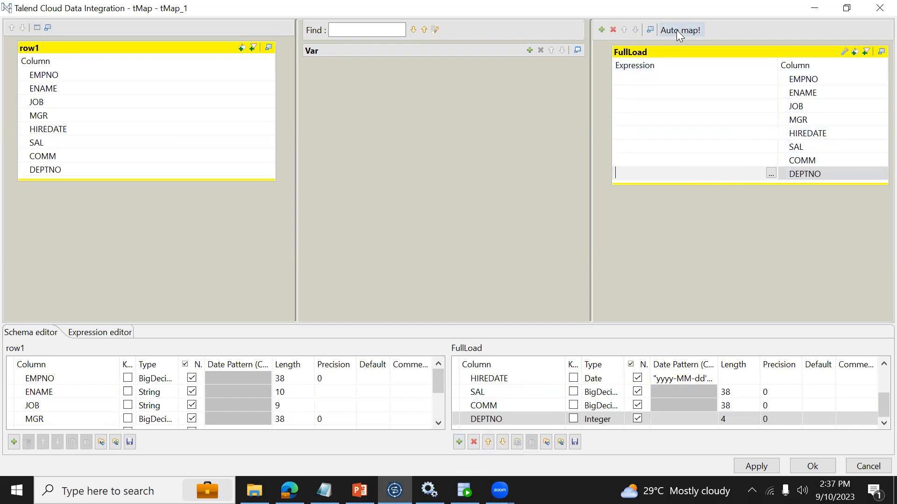
left_click_drag(144, 80, 631, 81)
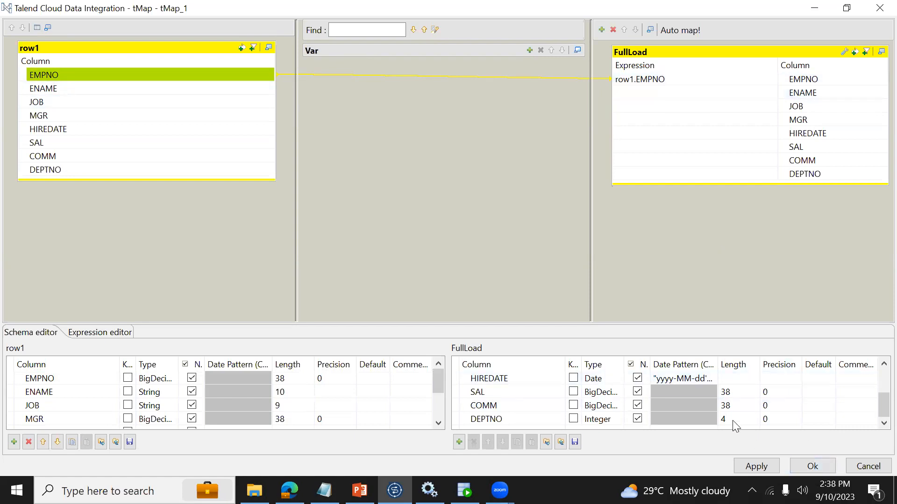
left_click(812, 466)
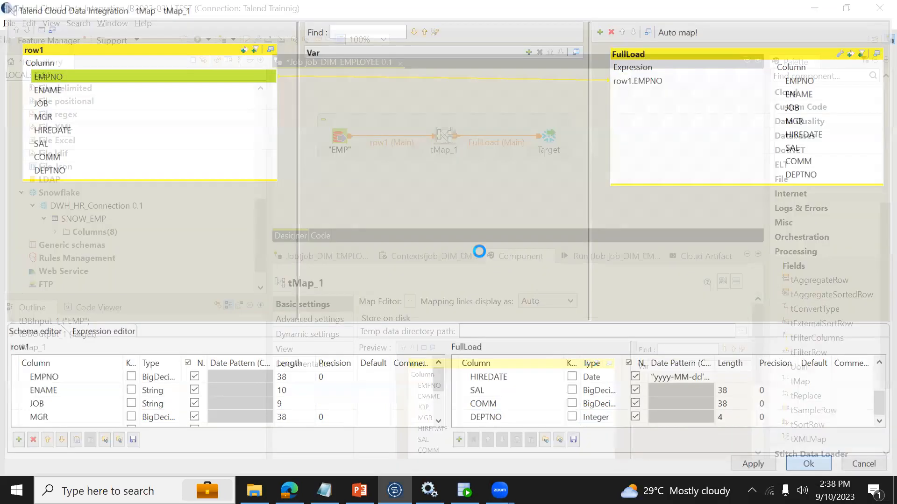
key("ctrl+s")
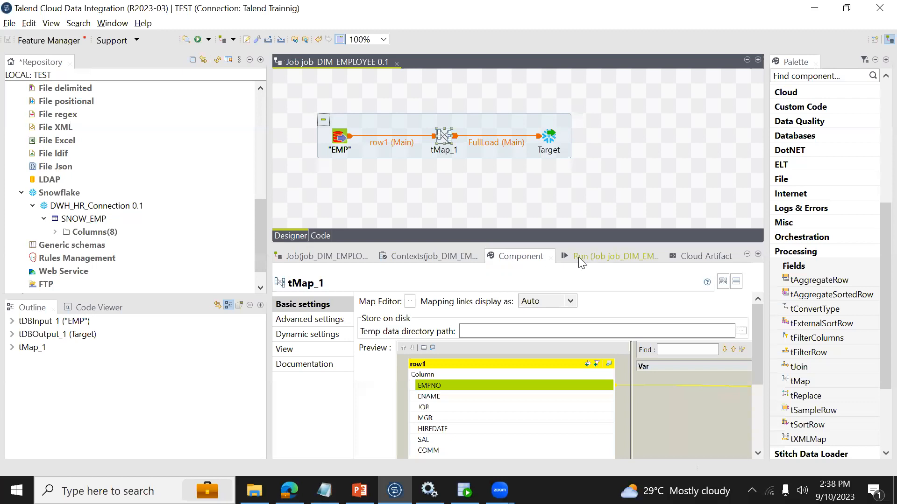
Recheck the EMPNO mapping in tMap_1 and run job_DIM_EMPLOYEE
left_click(607, 256)
double_click(446, 137)
left_click_drag(150, 76, 639, 85)
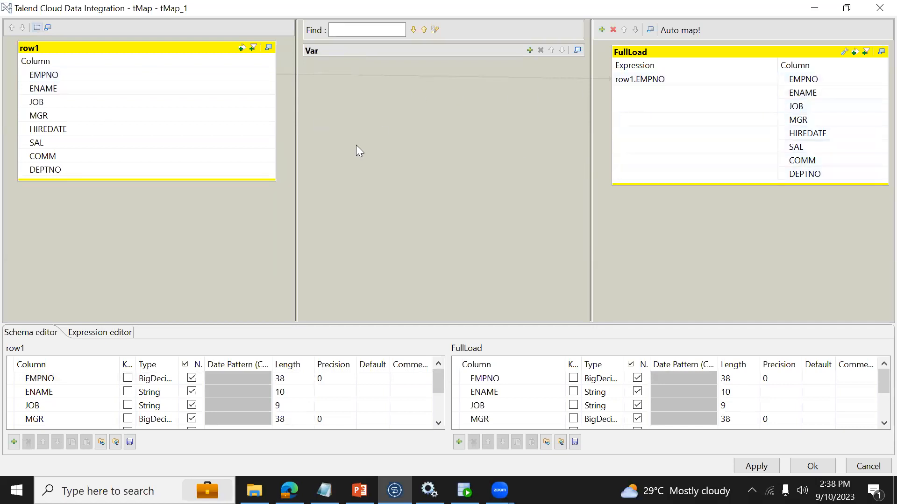
left_click(812, 466)
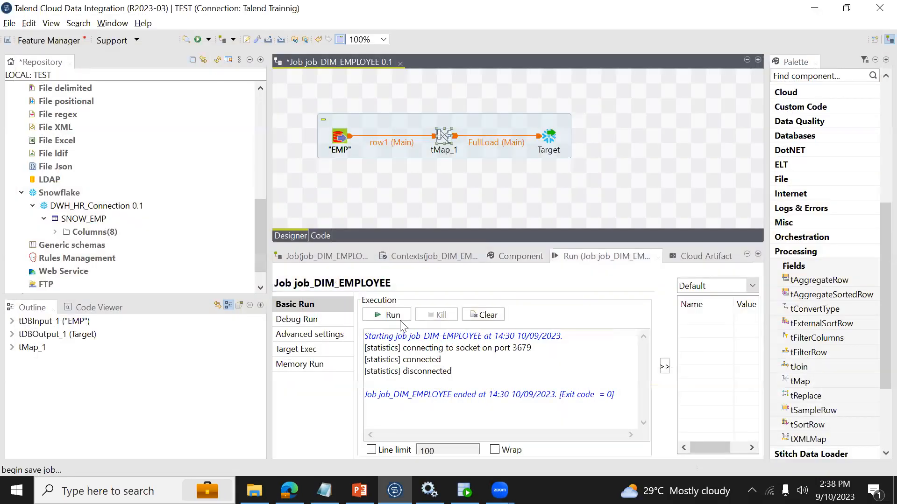
left_click(390, 316)
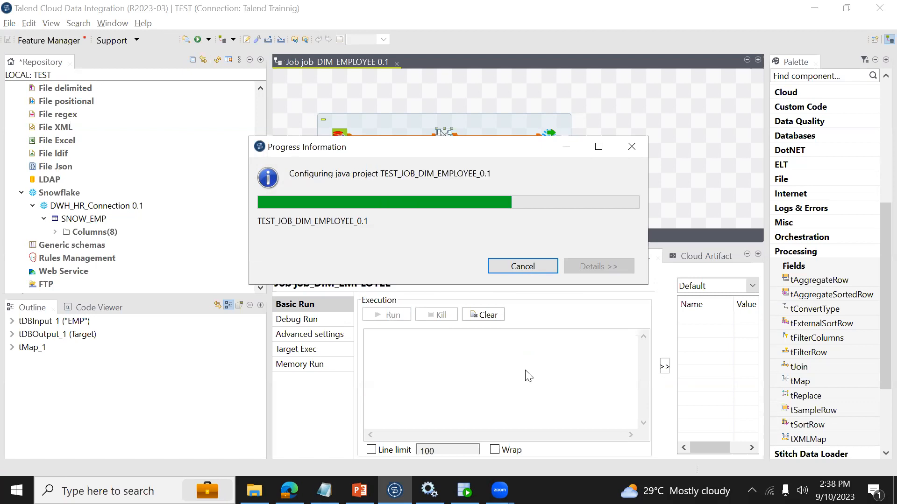
Switch to the Snowflake worksheet and examine the second row of the earlier dim_employee results from EMPNO through DEPTNO
left_click(290, 491)
left_click(272, 296)
key("Left")
key("Right")
key("Right")
key("Right")
key("Right")
key("Right")
key("Right")
key("Right")
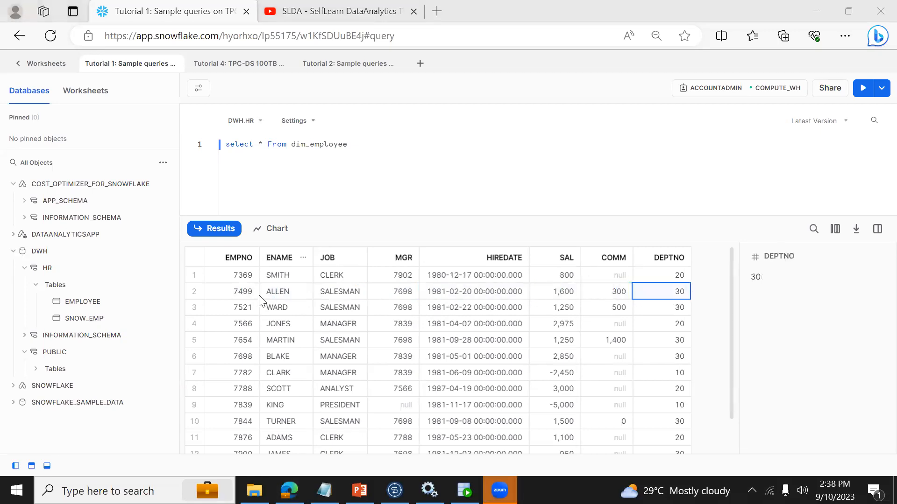
Check the job run in Talend, and rerun the query "select * From dim_employee" in the Snowflake worksheet
left_click(394, 490)
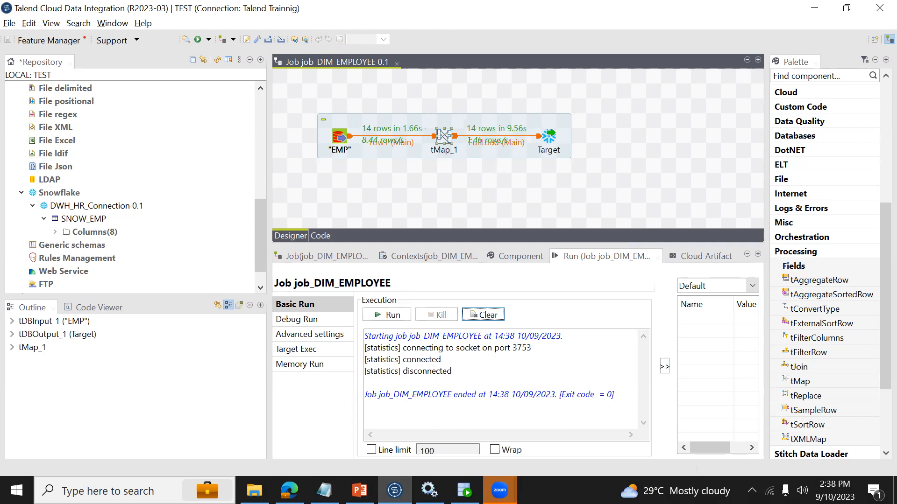
key("alt+Tab")
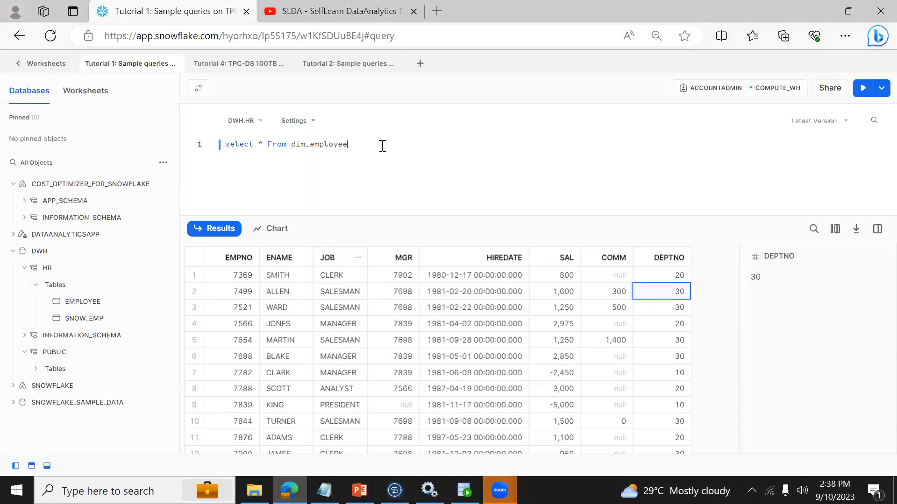
key("ctrl+Return")
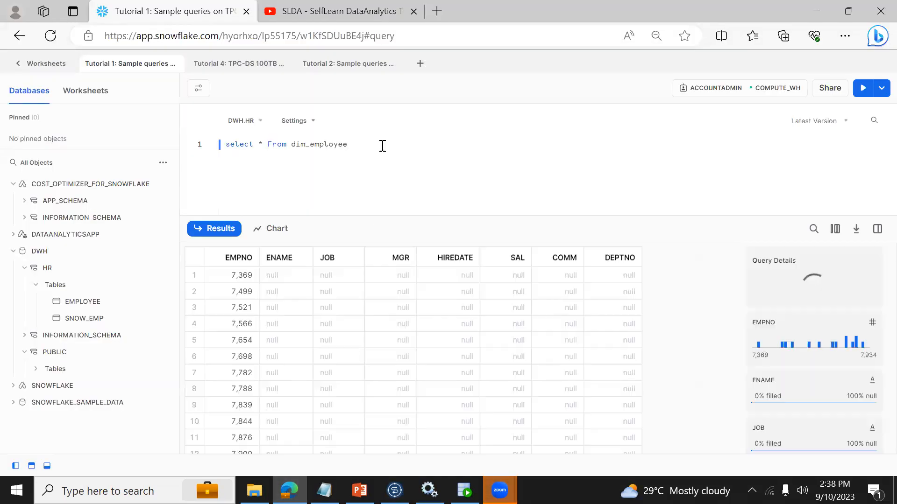
Examine the EMPNO values in the dim_employee query results down to row 14
left_click(252, 280)
key("shift+Down")
key("shift+Down")
key("shift+Down")
key("shift+Down")
key("shift+Down")
key("shift+Down")
key("shift+Down")
left_click(252, 280)
key("Down")
key("Down")
key("Down")
key("Down")
key("Down")
key("Down")
key("Down")
key("Down")
key("Down")
key("Down")
key("Down")
key("Down")
key("Down")
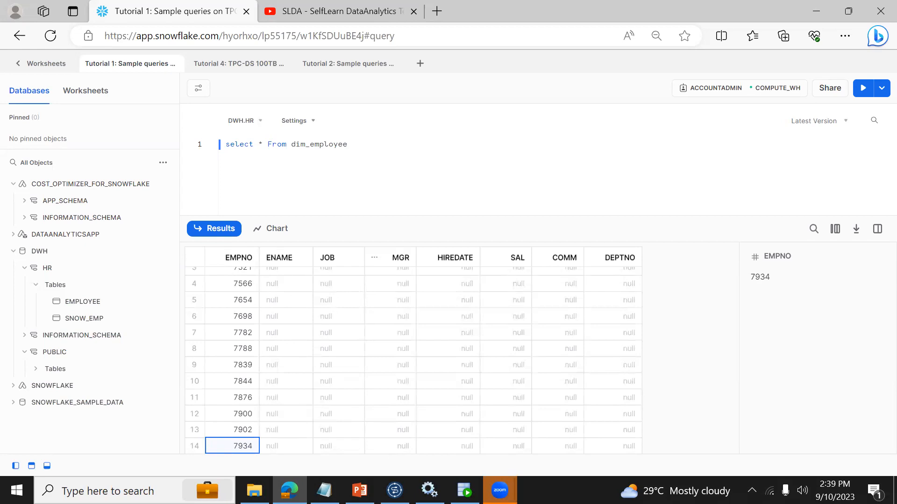
Switch to the PowerPoint tmap slide and highlight "Column mapping" in the Expression bullet
left_click(359, 491)
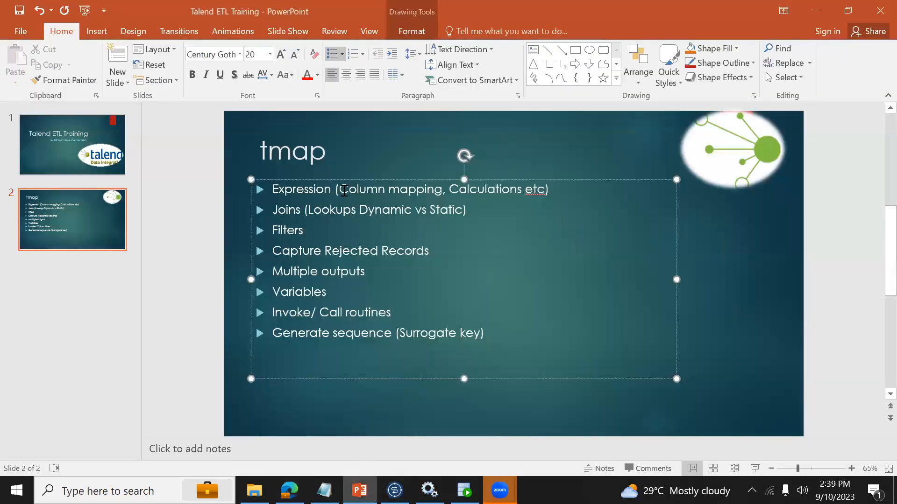
left_click_drag(340, 189, 429, 191)
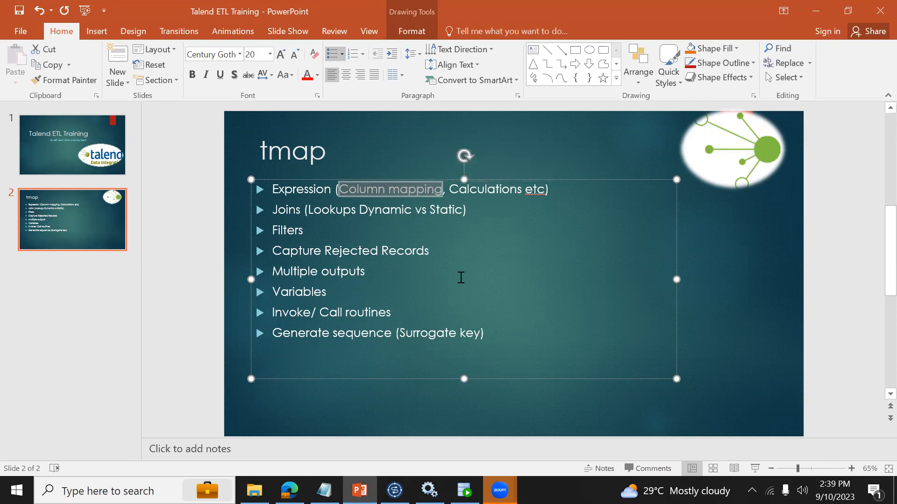
Return to tMap_1's map editor in Talend and auto-map the remaining row1 columns, ENAME through DEPTNO, to FullLoad
left_click(395, 491)
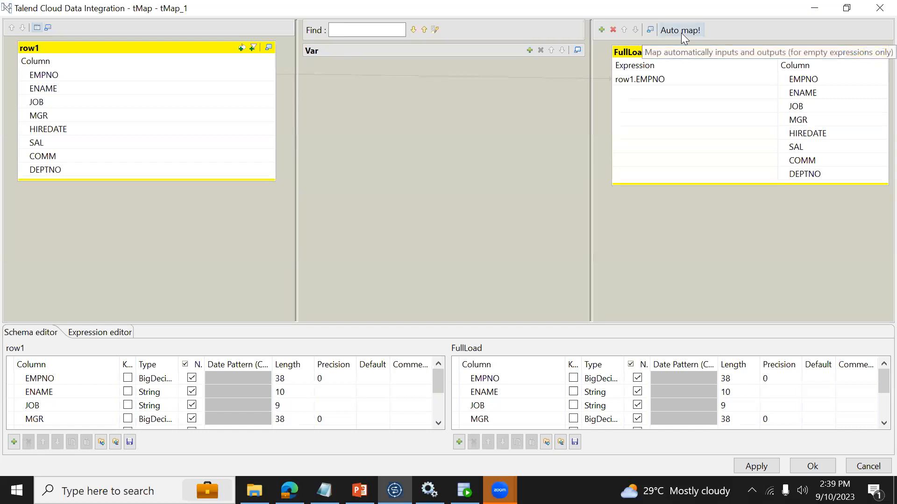
left_click(682, 34)
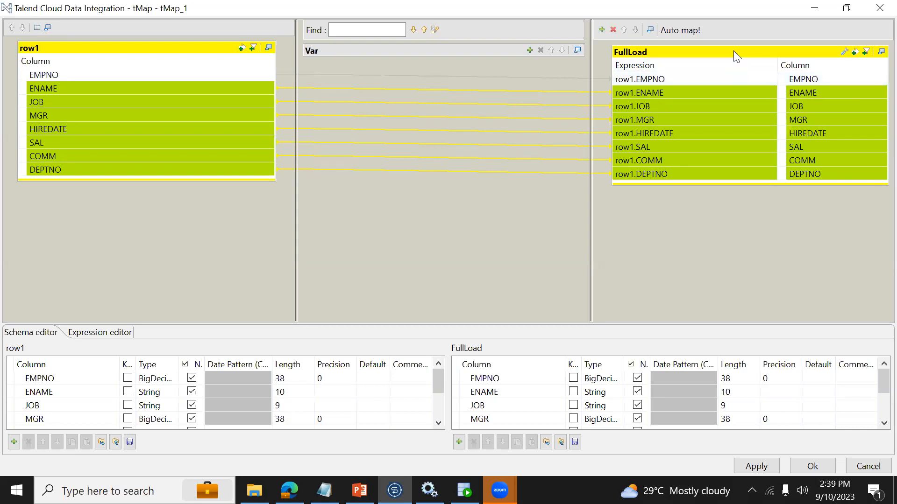
Confirm the auto-mapped FullLoad columns in tMap_1 and run job_DIM_EMPLOYEE
left_click(675, 31)
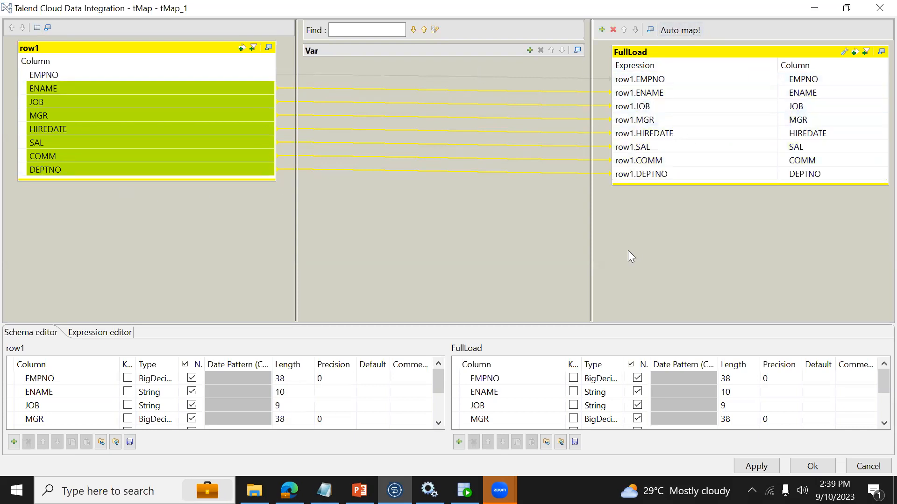
left_click(808, 467)
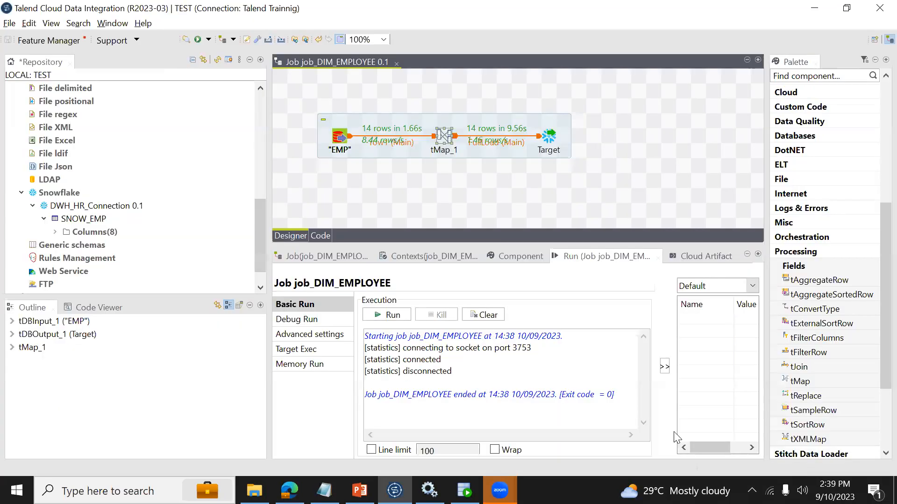
left_click(394, 316)
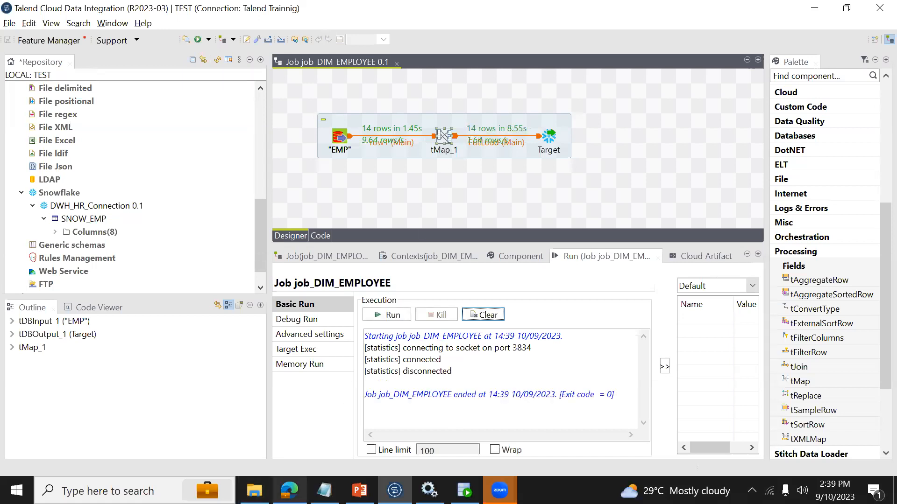
Switch to the Snowflake worksheet and rerun "select * From dim_employee"
mouse_move(290, 491)
left_click(293, 439)
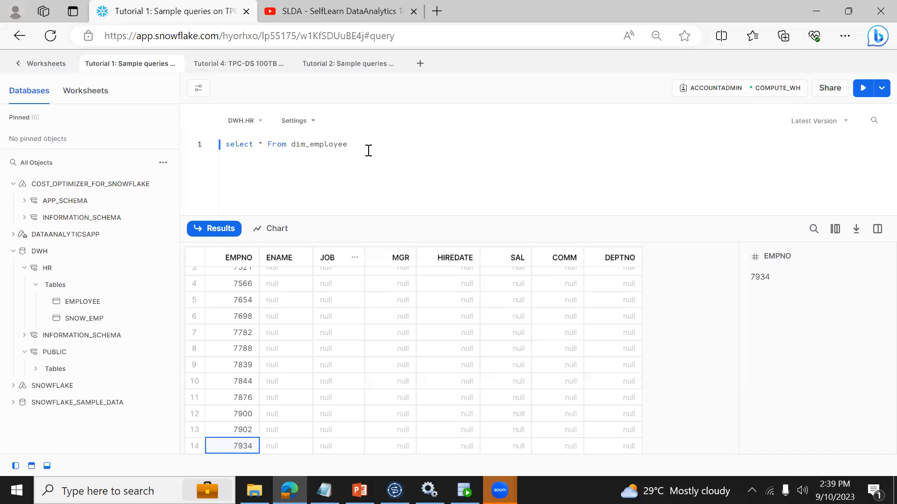
key("ctrl+Return")
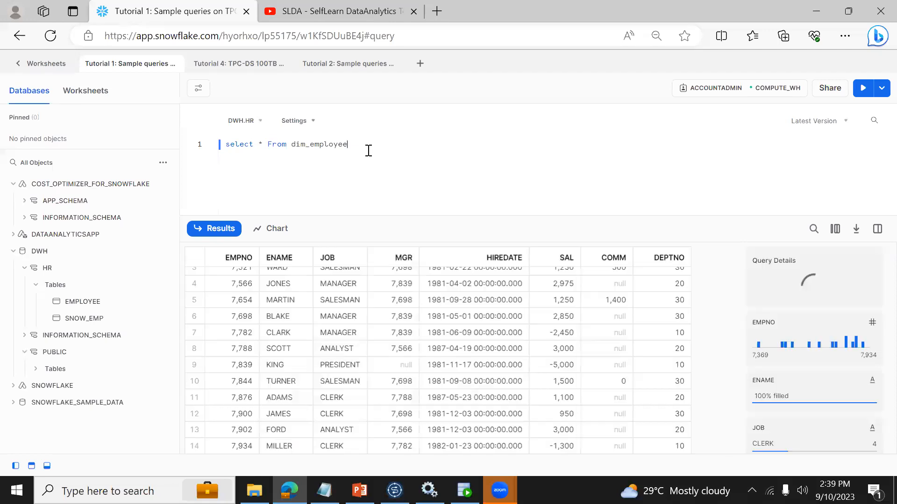
Examine the DEPTNO values in the dim_employee results from row 10 up to row 3
left_click(668, 382)
key("Up")
key("Up")
key("Up")
key("Up")
key("Up")
key("Up")
key("Up")
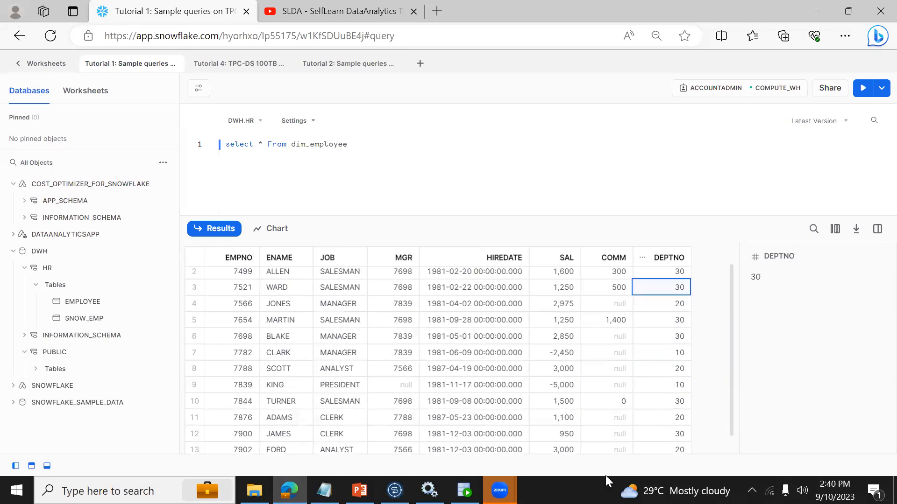
Check the tmap slide in PowerPoint, and reopen tMap_1's map editor in Talend
left_click(360, 490)
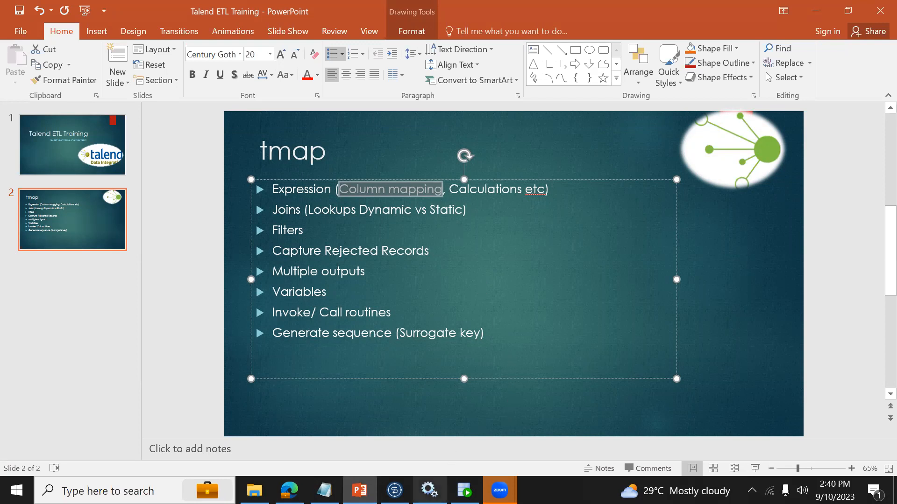
left_click(395, 491)
double_click(438, 136)
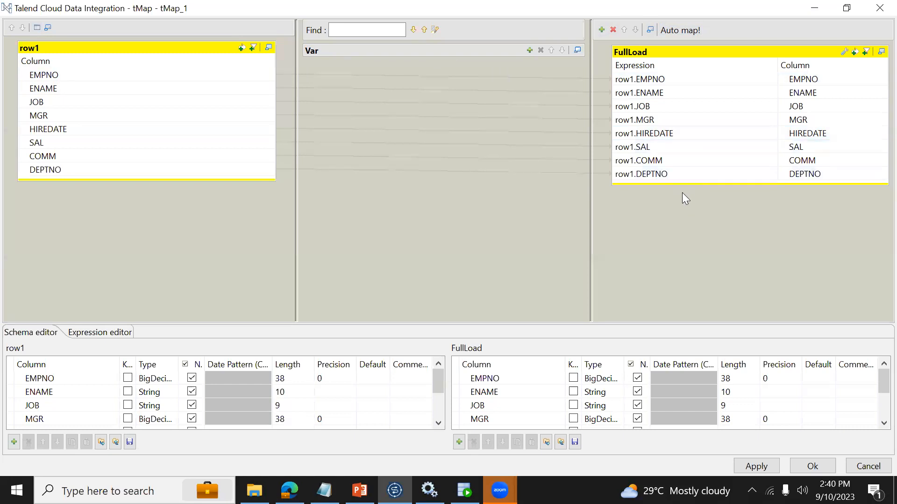
Clear the mapping expressions of the DEPTNO and COMM columns in the FullLoad output
left_click_drag(101, 171, 648, 176)
left_click(647, 172)
key("ctrl+a")
key("BackSpace")
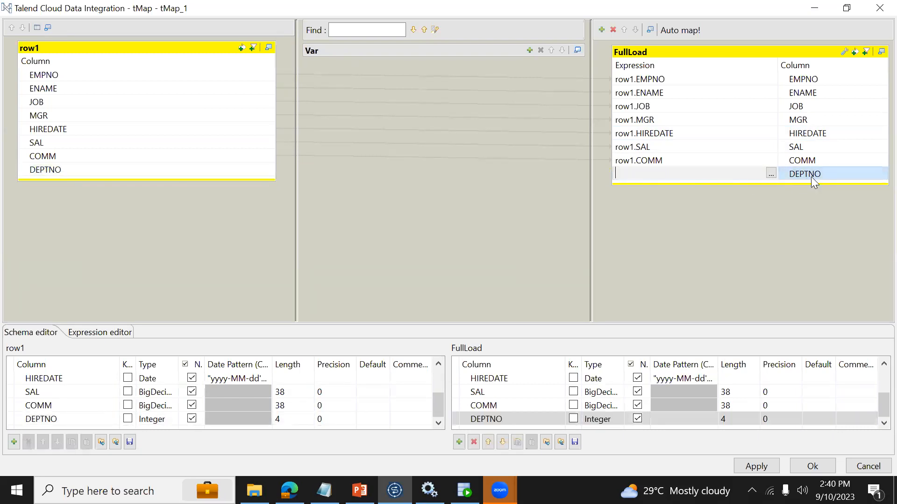
left_click(811, 176)
left_click(668, 162)
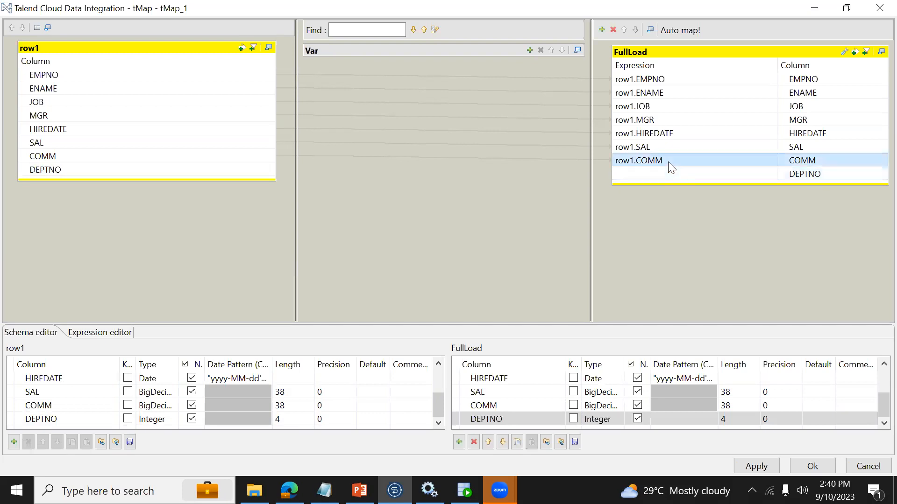
left_click(668, 161)
key("BackSpace")
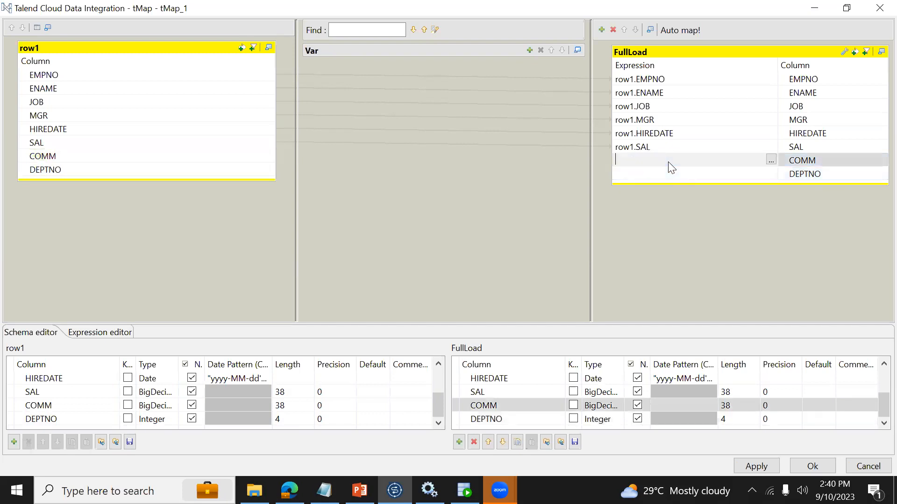
left_click(805, 163)
Rename the COMM column in the FullLoad schema as COMMm
left_click(500, 406)
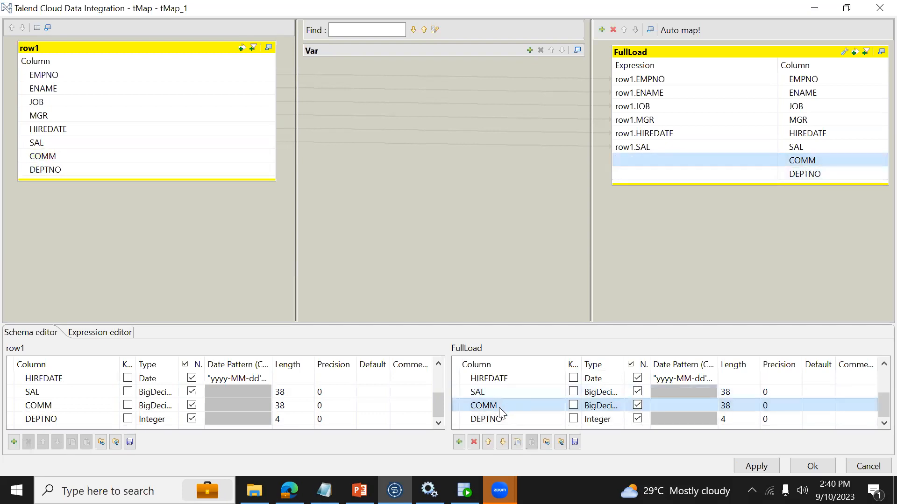
left_click(499, 407)
left_click(512, 405)
type("1")
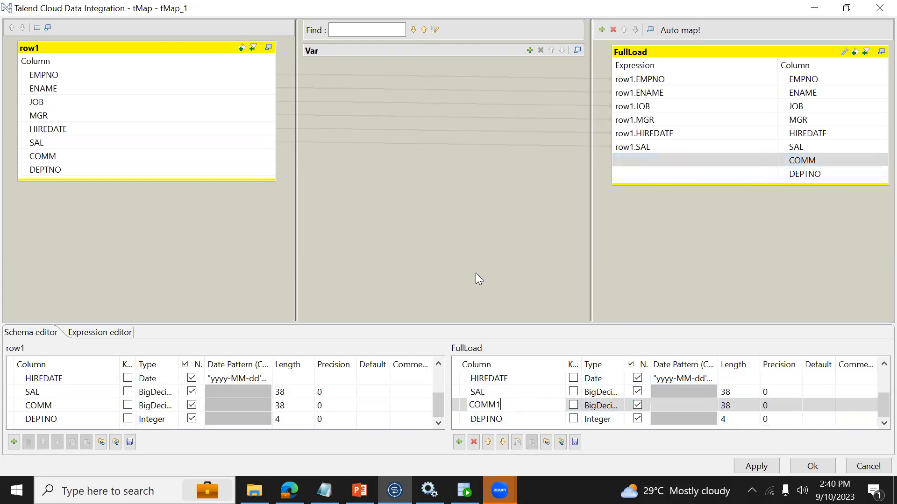
key("BackSpace")
type("m")
key("Return")
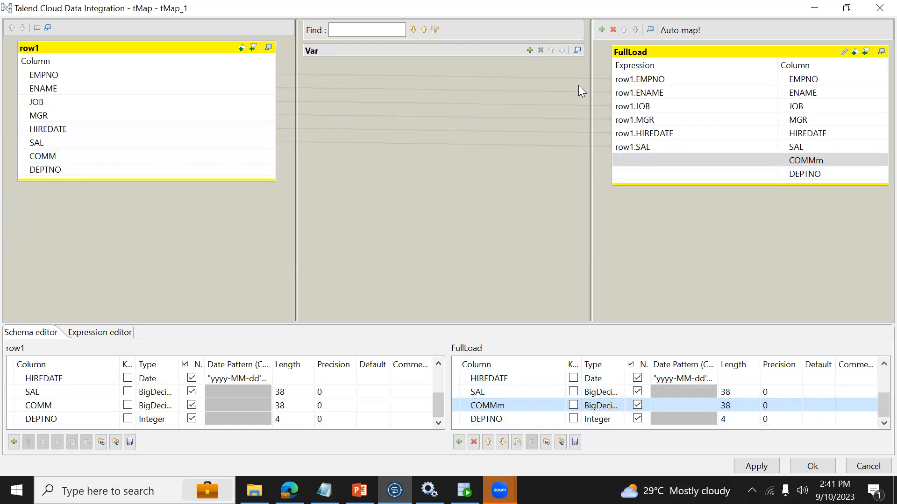
Auto-map the FullLoad output, and map row1's COMM to the COMMm column manually
left_click(685, 34)
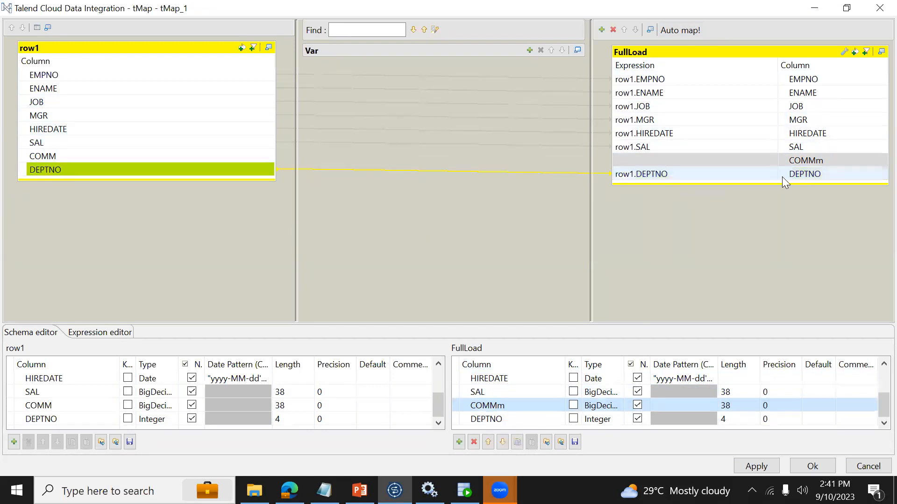
left_click(798, 163)
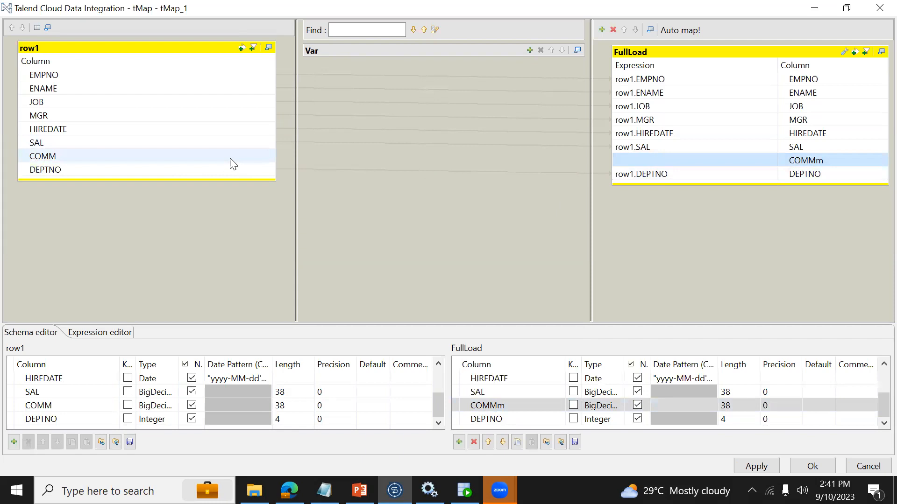
left_click_drag(213, 159, 449, 171)
left_click_drag(619, 174, 645, 163)
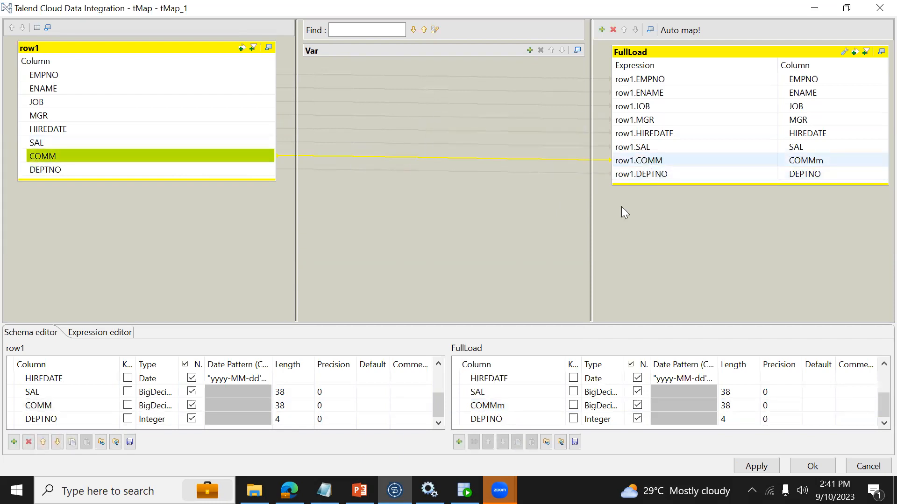
Rename the COMMm column in the FullLoad schema back to COMM
left_click(507, 406)
left_click(506, 407)
key("BackSpace")
key("Return")
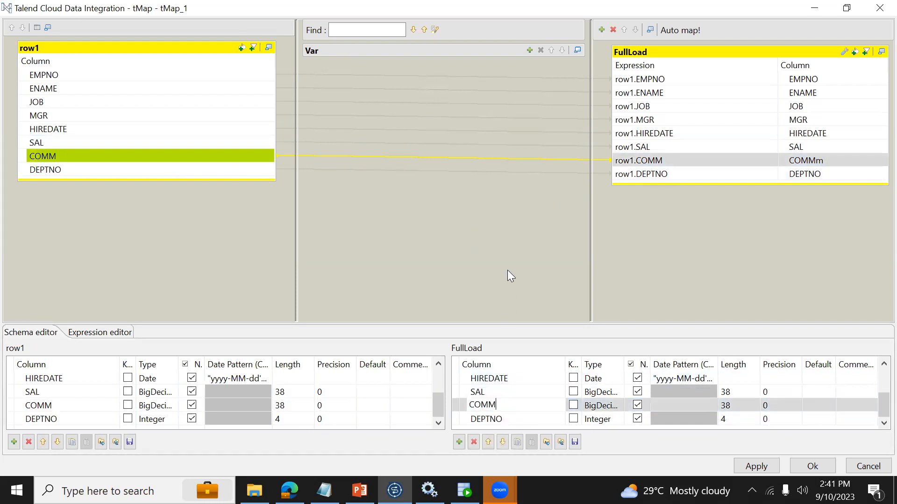
left_click(491, 394)
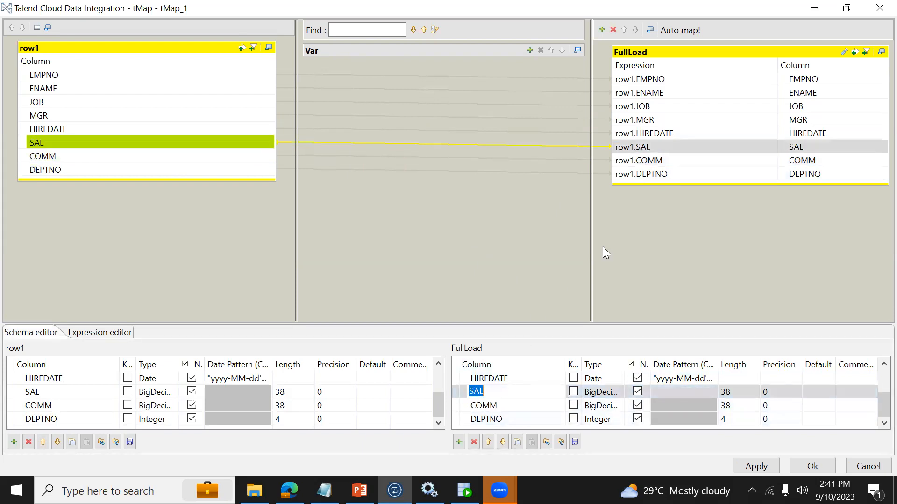
left_click(653, 173)
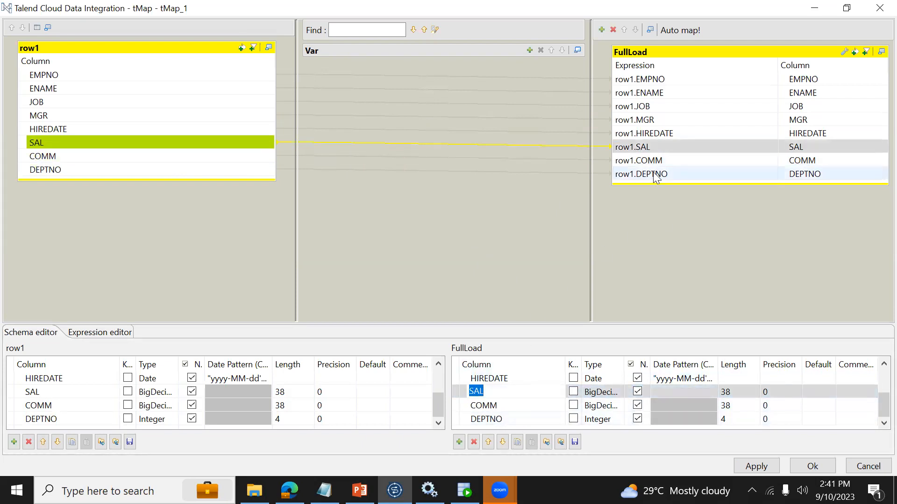
left_click(459, 442)
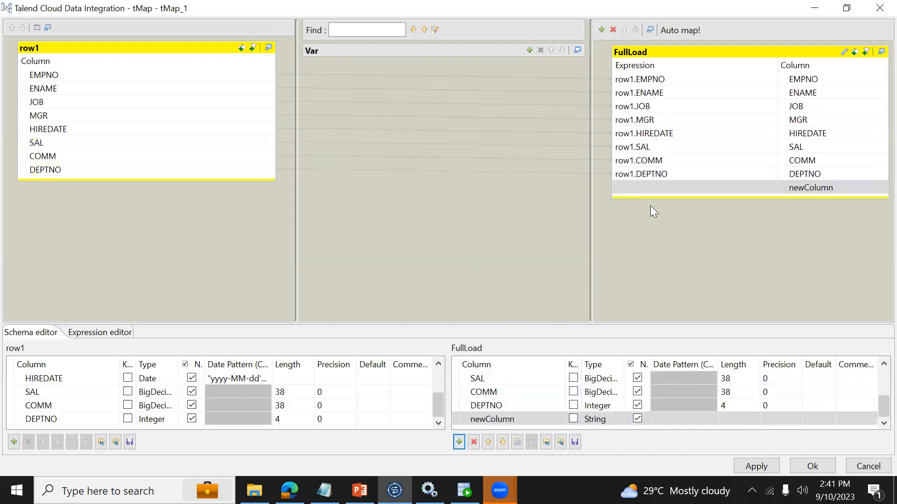
left_click(514, 419)
left_click(473, 441)
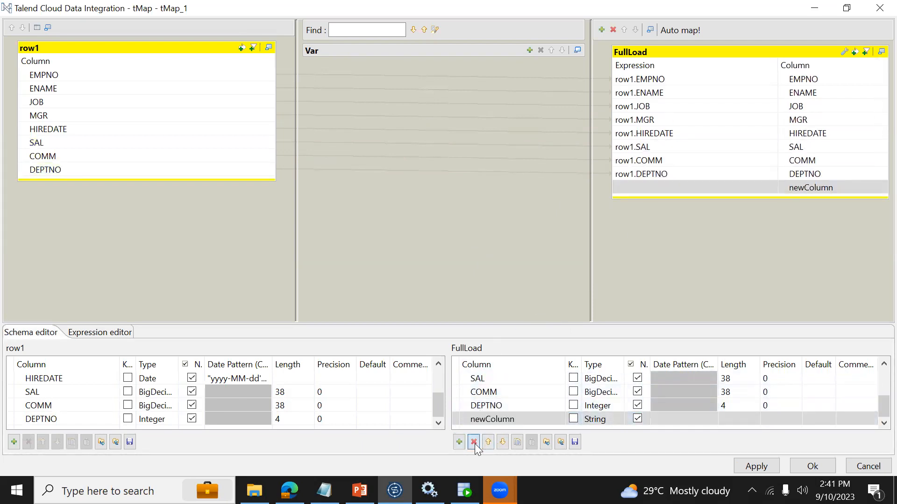
left_click(480, 422)
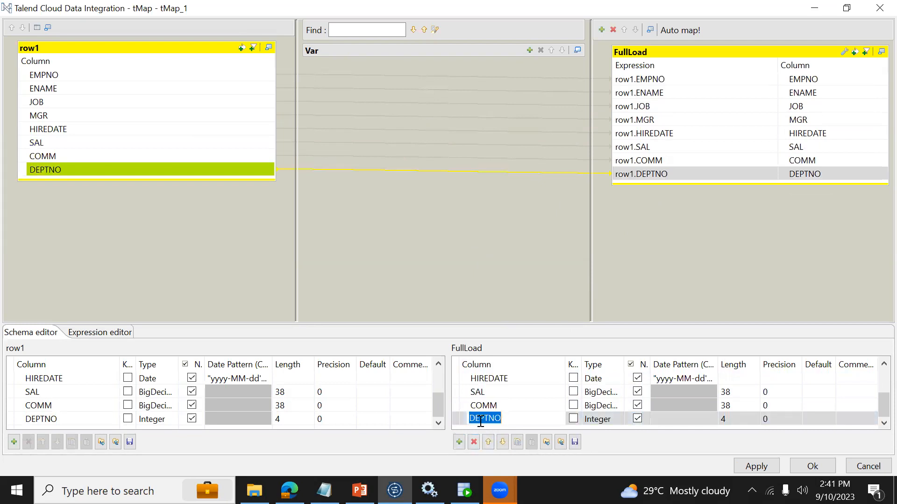
Add a new column named TOTAL_SALARY below DEPTNO in the FullLoad output schema
left_click(459, 442)
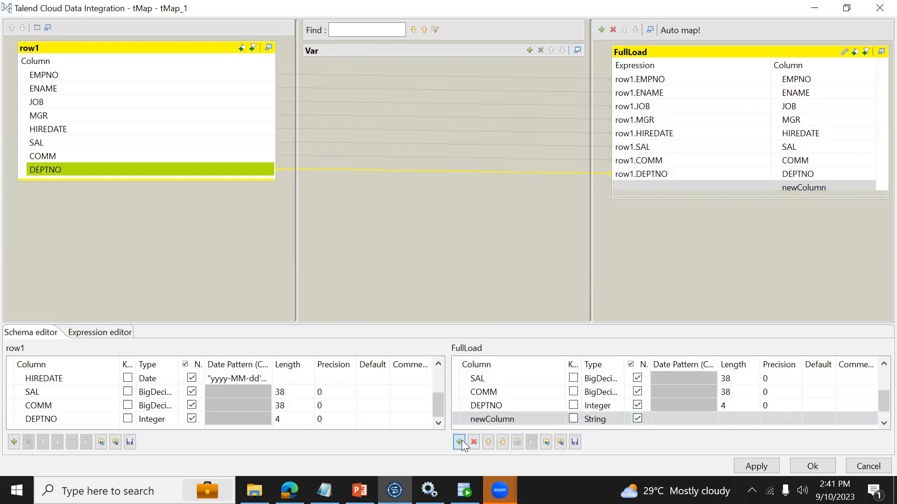
left_click(505, 417)
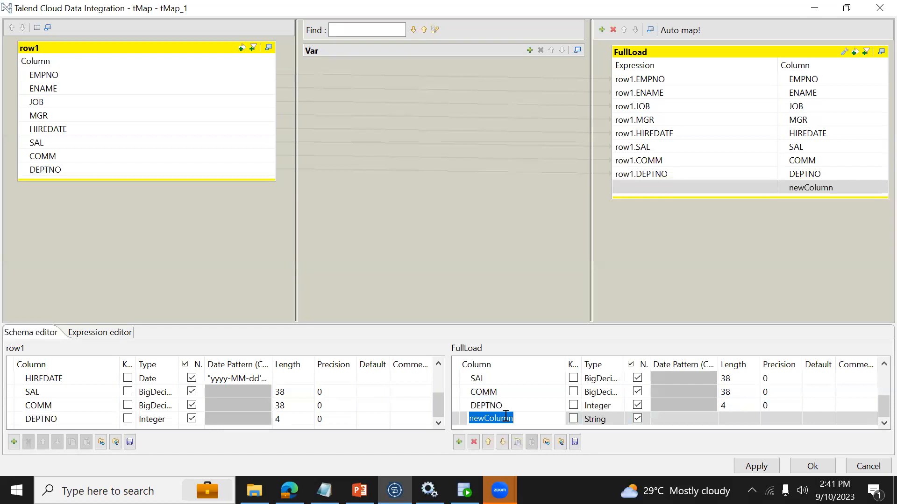
type("TOTAL_SALARY")
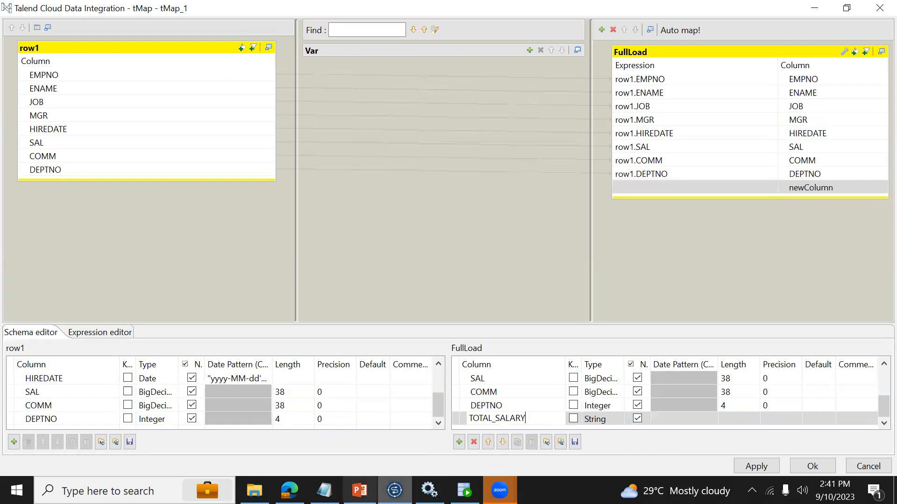
Check the SAL and COMM values in Oracle SQL Developer, and rerun "select * From EMP" on BISAMPLE
left_click(464, 491)
left_click(425, 301)
left_click(452, 312)
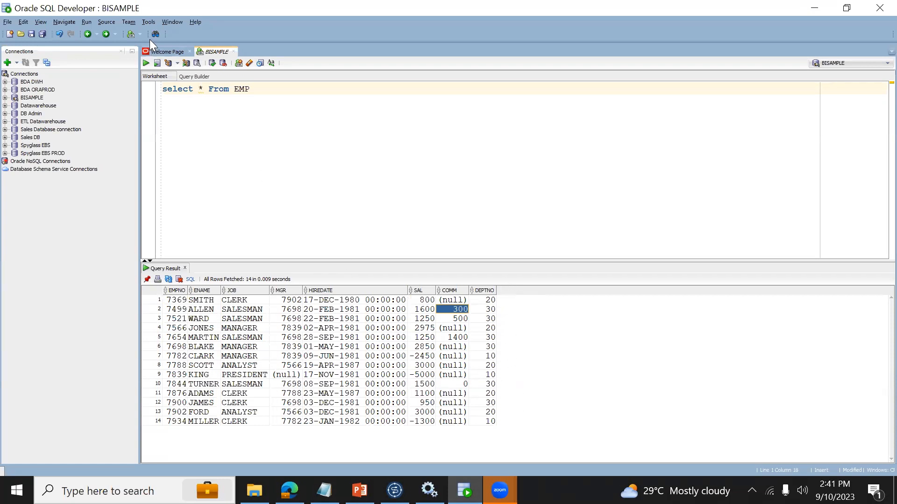
left_click_drag(251, 91, 152, 92)
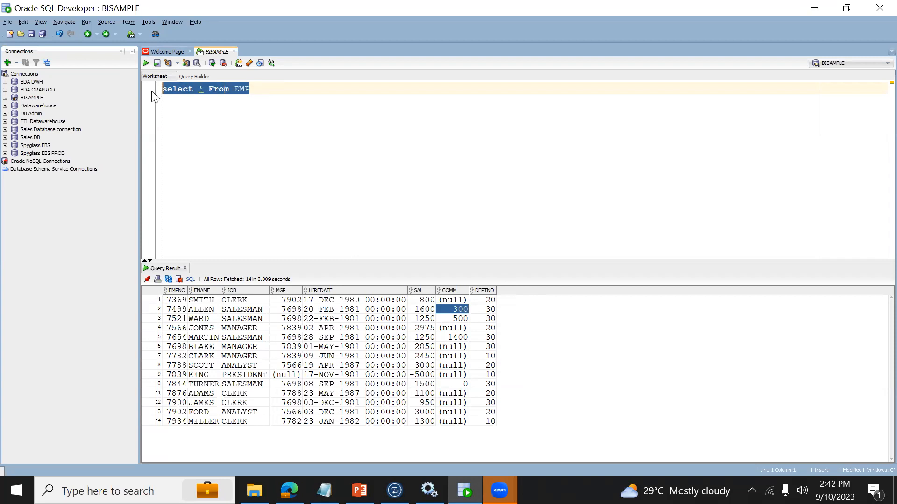
left_click(262, 93)
key("ctrl+Return")
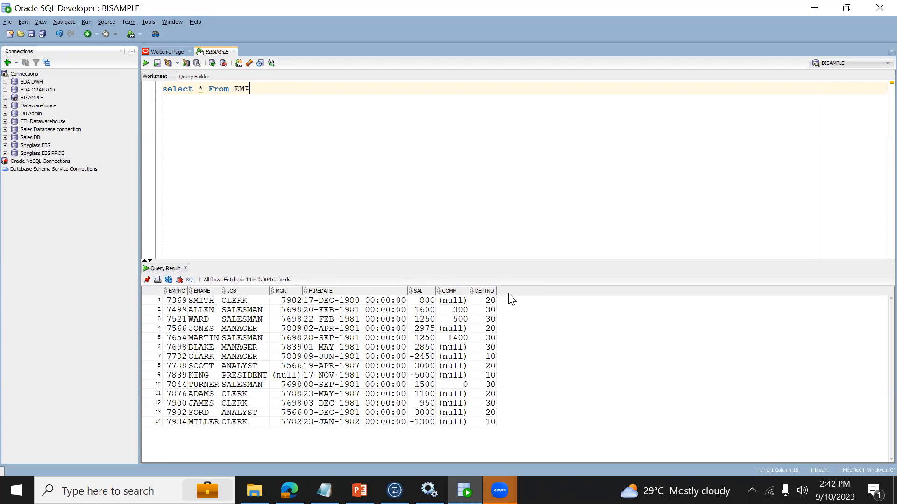
Return to the Talend map editor and set the type of FullLoad's TOTAL_SALARY column to BigDecimal
key("alt+Tab")
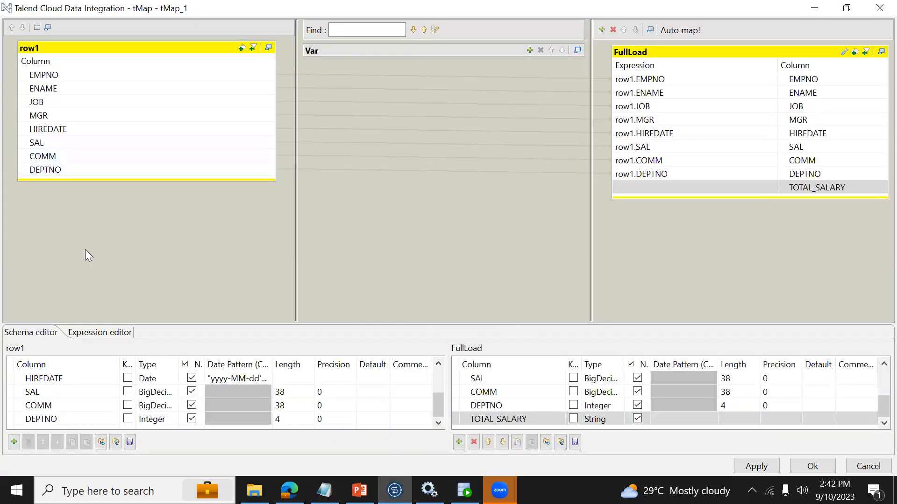
left_click(505, 423)
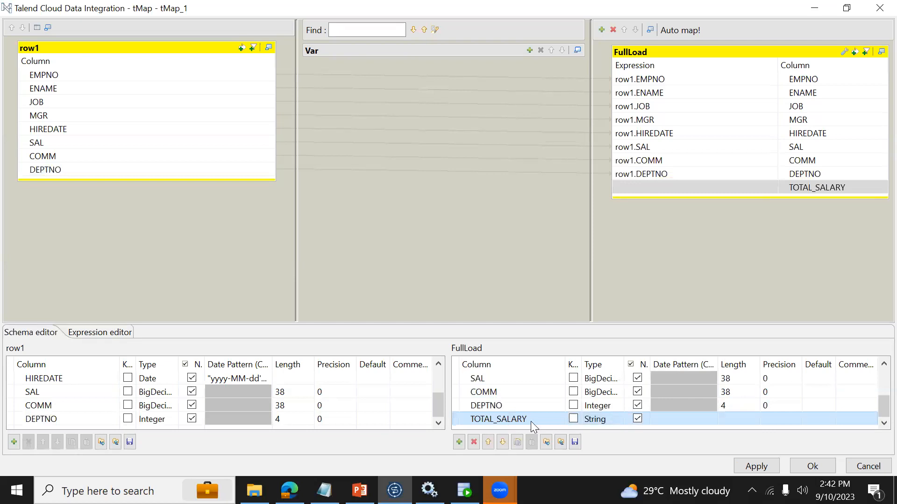
left_click(544, 415)
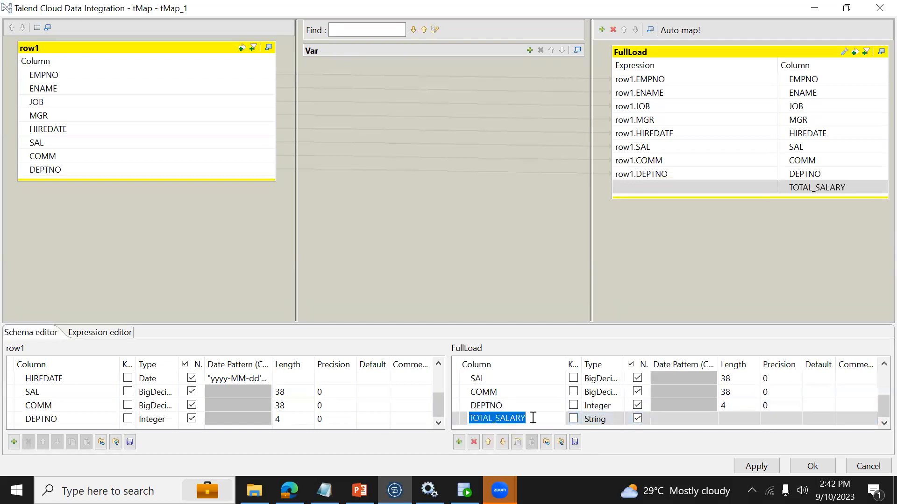
left_click(602, 419)
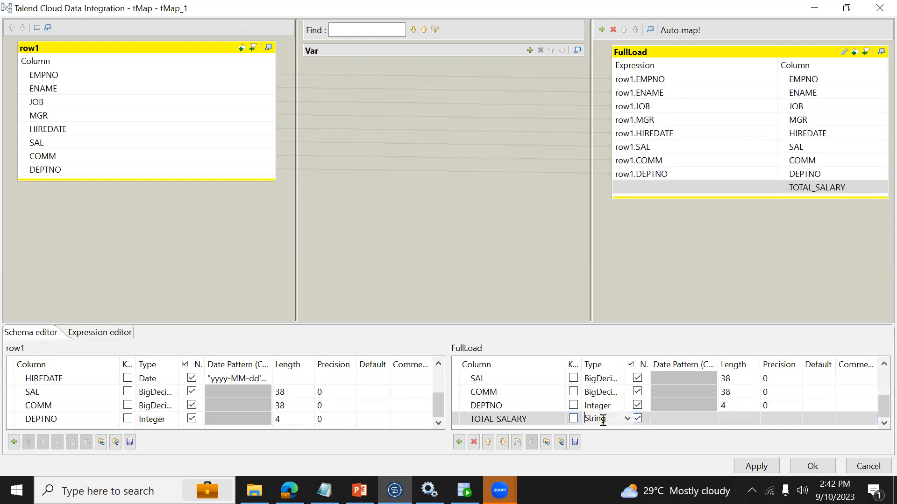
left_click(629, 419)
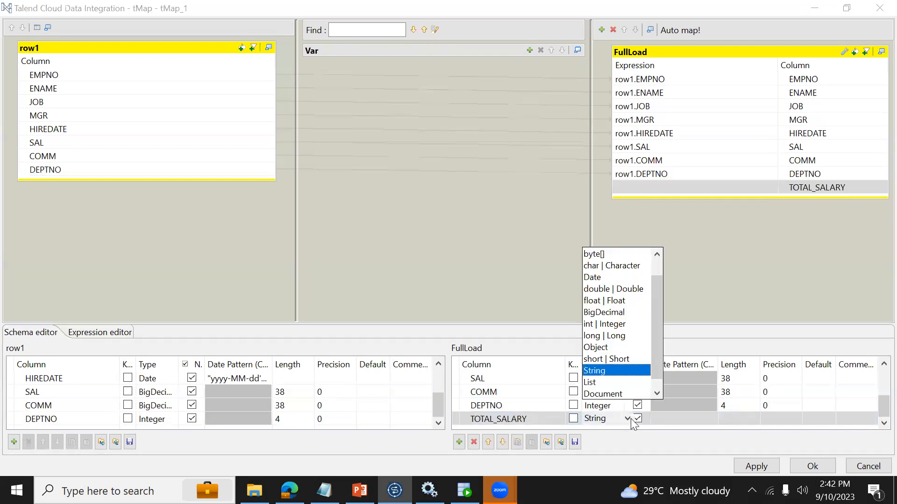
left_click(602, 313)
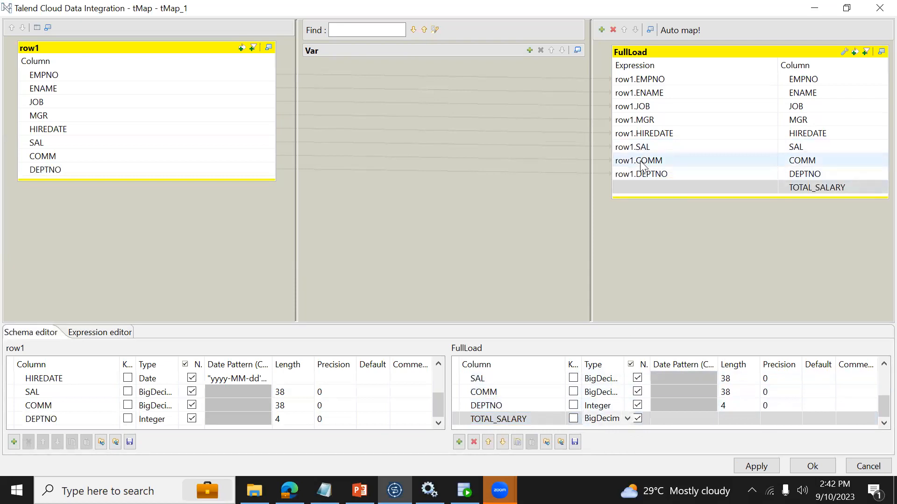
Open the Expression Builder for FullLoad's TOTAL_SALARY and widen the variable list to show the full row1 column names
left_click(651, 187)
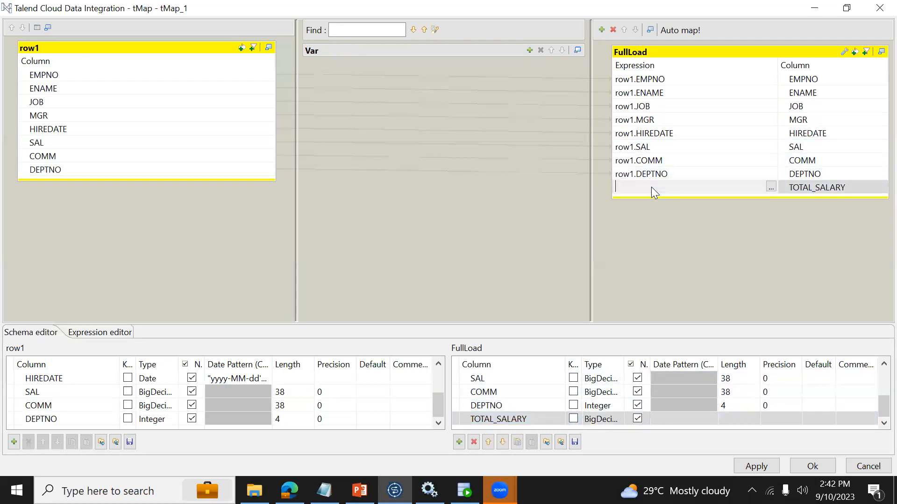
left_click(771, 188)
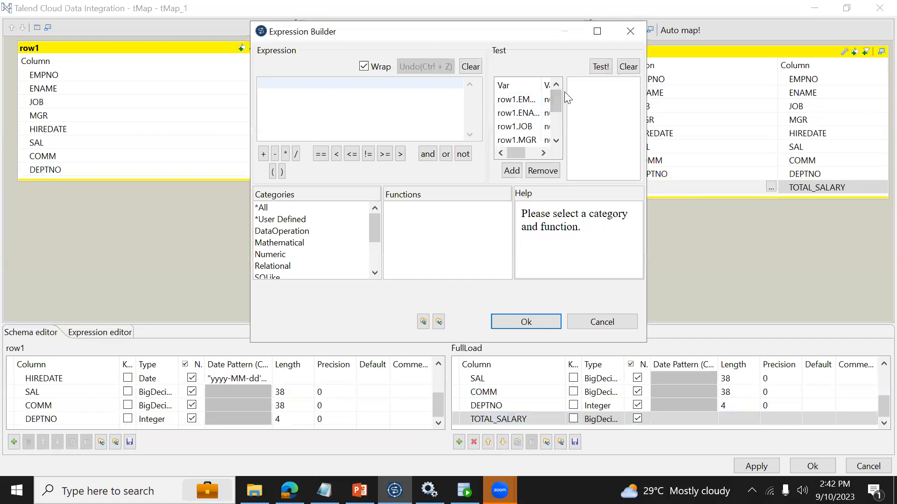
left_click_drag(565, 92, 621, 99)
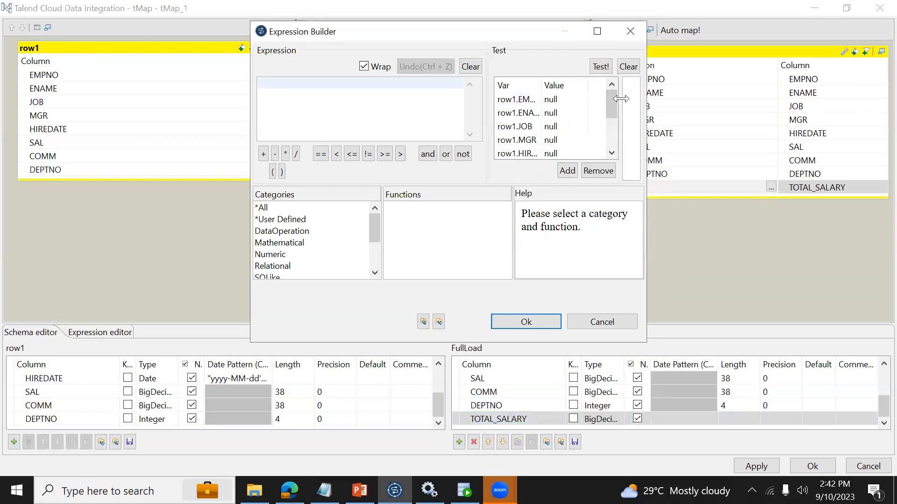
left_click_drag(540, 85, 612, 91)
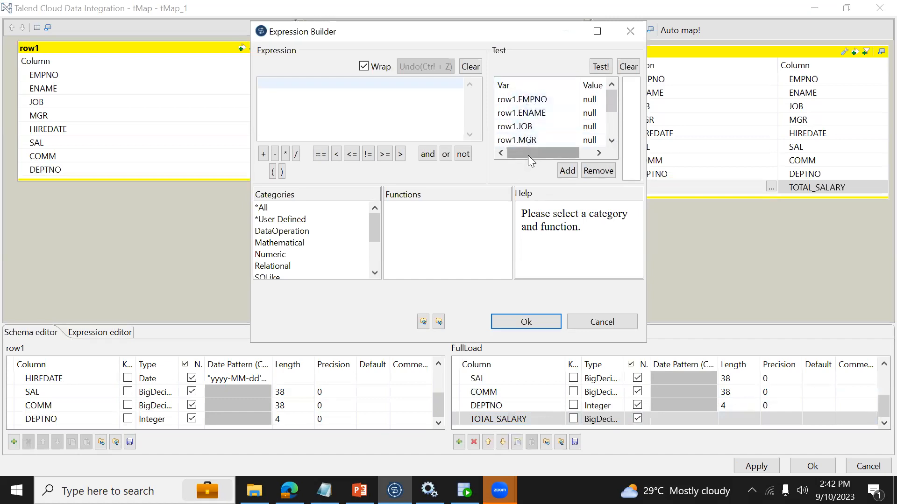
left_click_drag(610, 98, 612, 135)
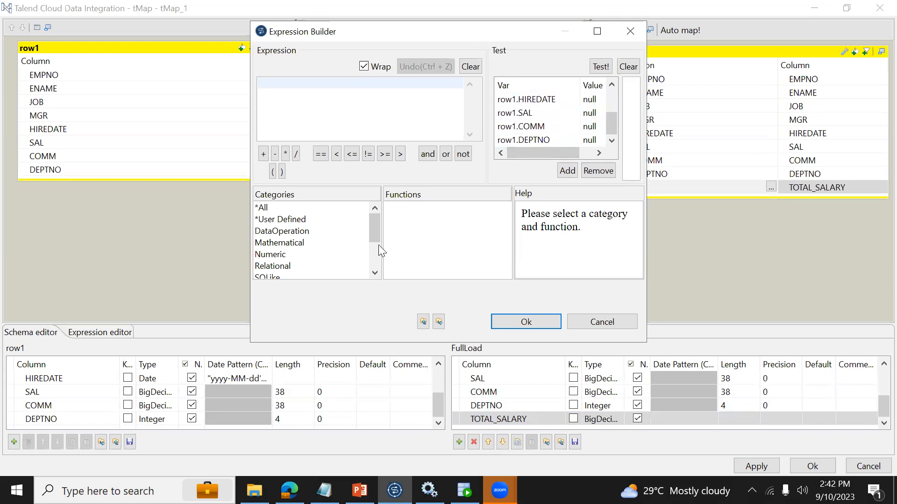
Look through the Mathematical and StringHandling functions, reading the help for UPCASE and TRIM
mouse_move(373, 231)
left_mouse_down()
mouse_move(375, 257)
mouse_move(375, 230)
left_mouse_up()
left_click(300, 243)
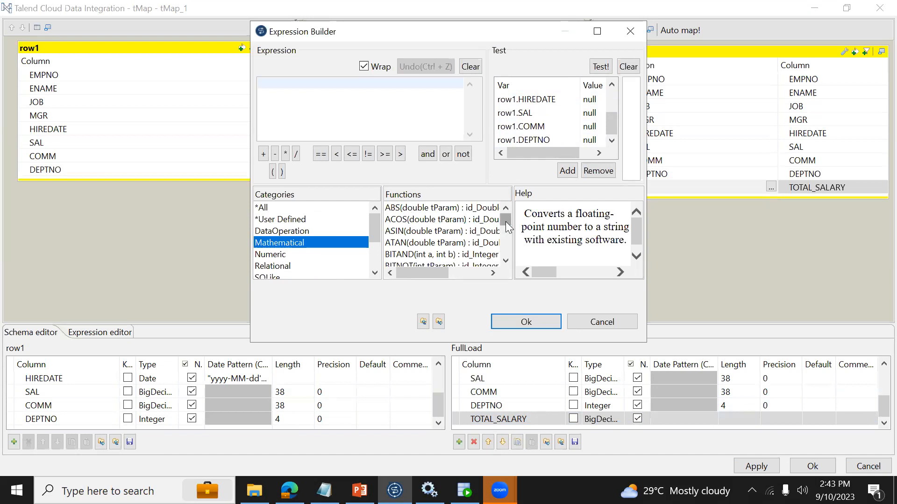
left_click_drag(374, 235, 374, 253)
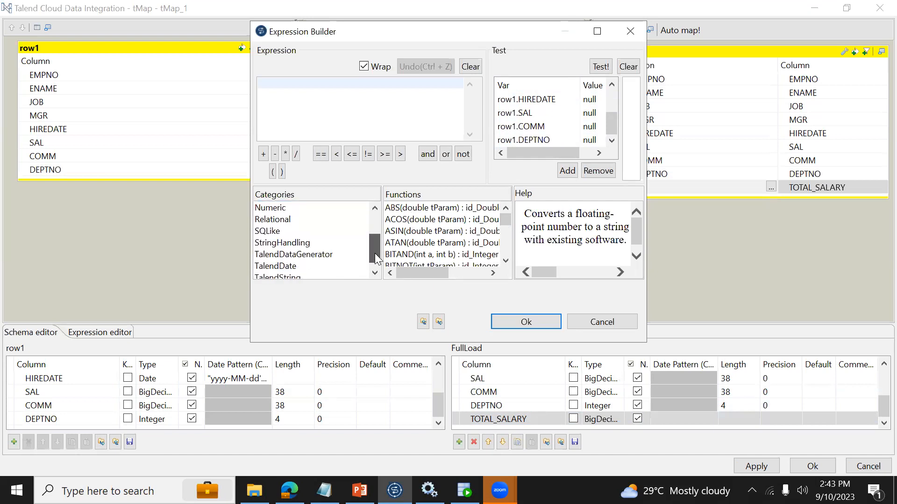
left_click(300, 242)
left_click_drag(508, 223, 514, 260)
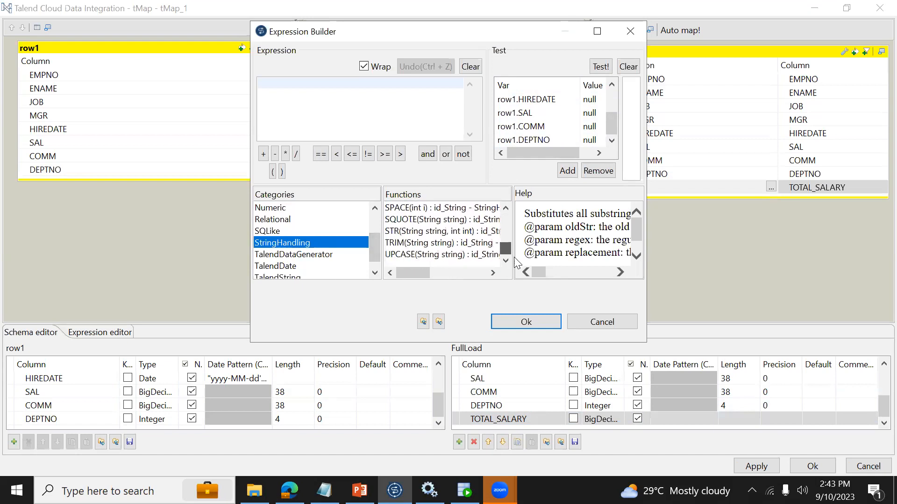
left_click(404, 256)
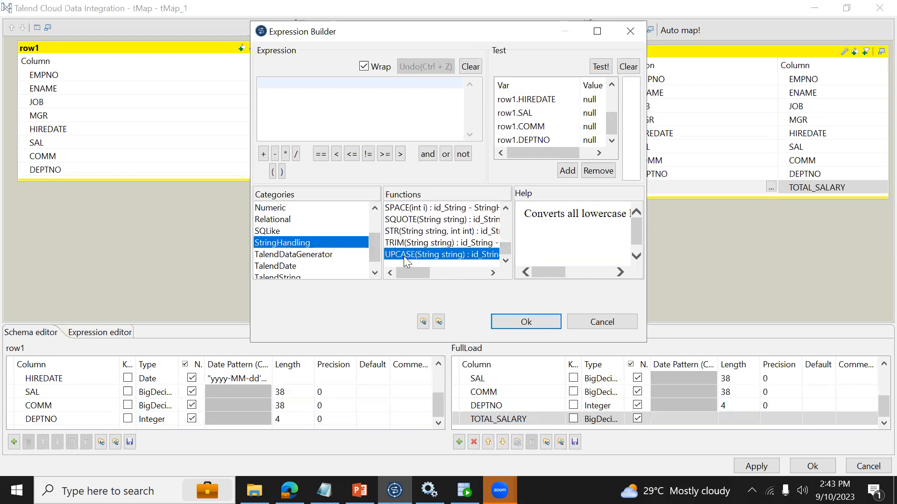
left_click(426, 247)
left_click(506, 207)
left_click(506, 207)
left_click(506, 207)
left_click(506, 207)
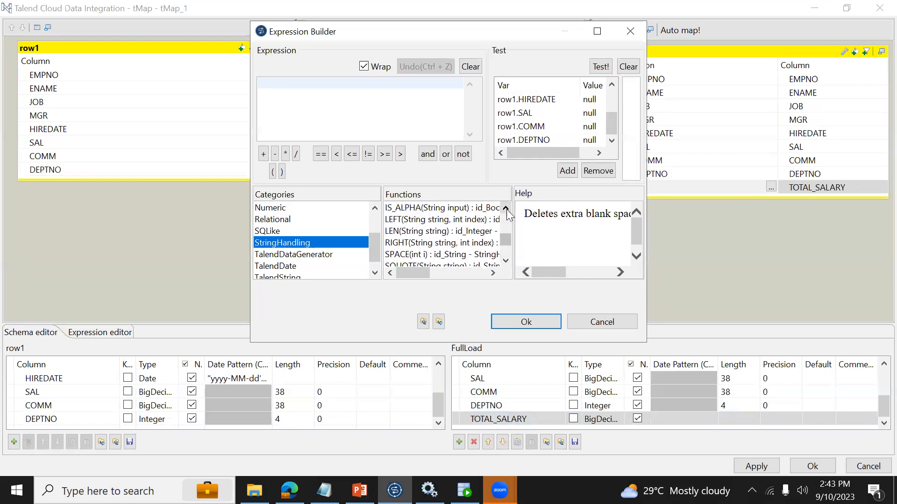
Read the help for the LEN, LEFT and EREPLACE string functions
left_click(430, 235)
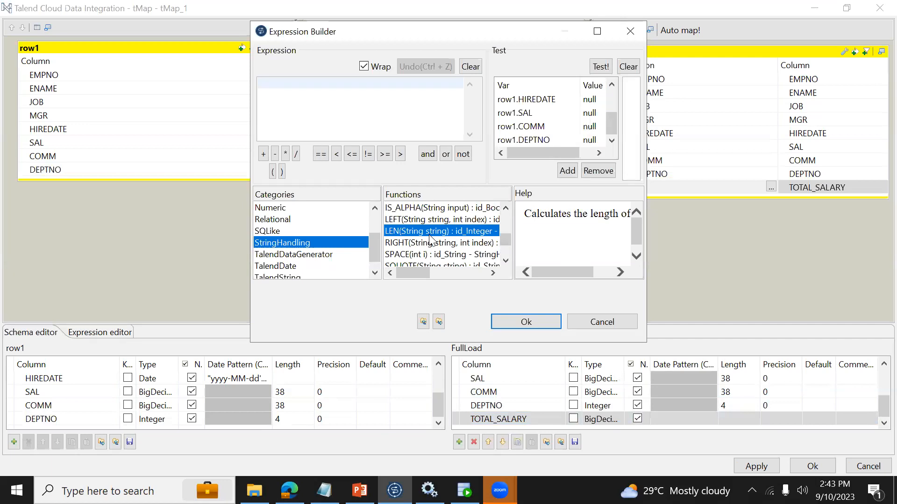
left_click(409, 222)
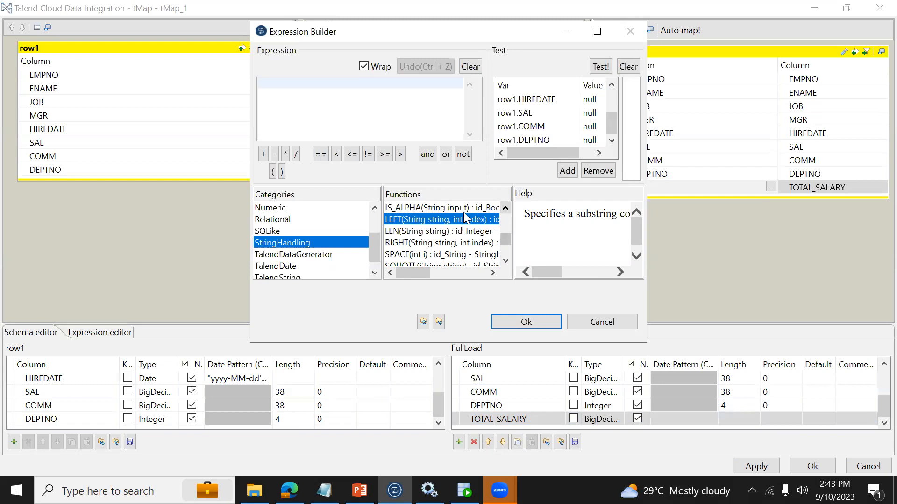
left_click(505, 208)
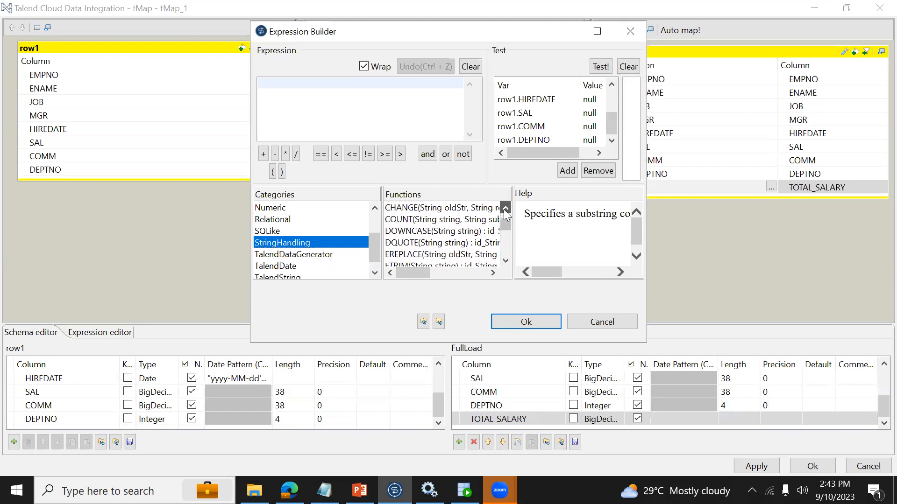
left_click(505, 260)
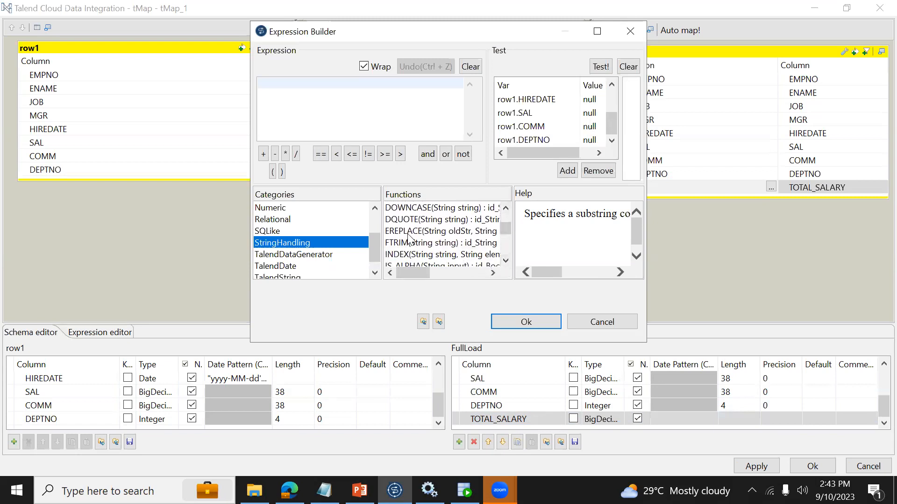
left_click(437, 232)
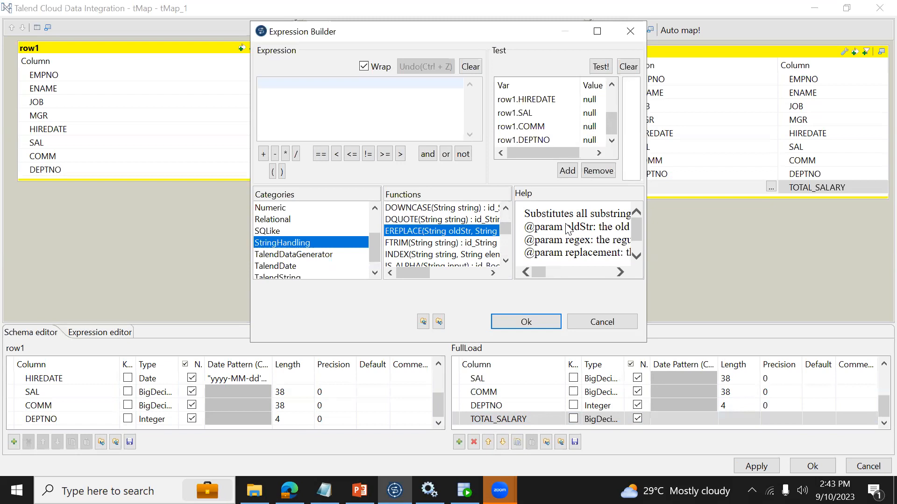
left_click_drag(506, 232, 508, 221)
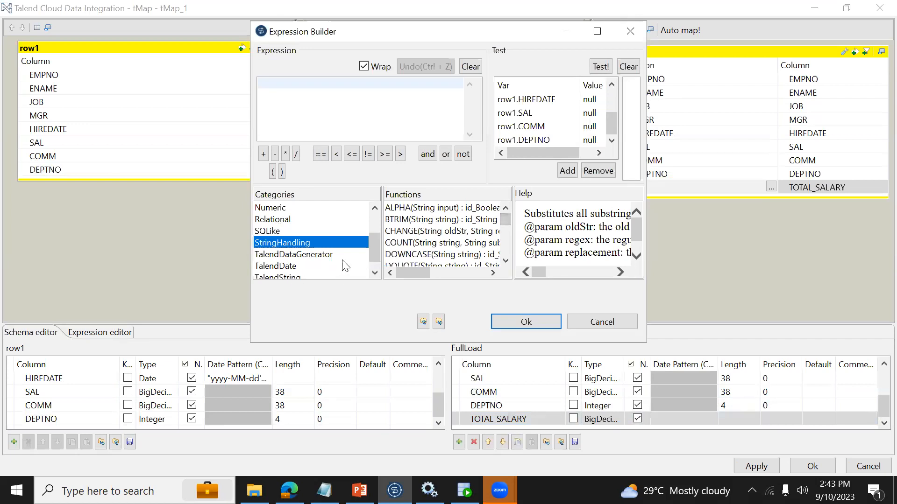
Examine the TalendDate functions, including getCurrentDate, ADD_TO_DATE, addDate and compareDate
left_click(296, 266)
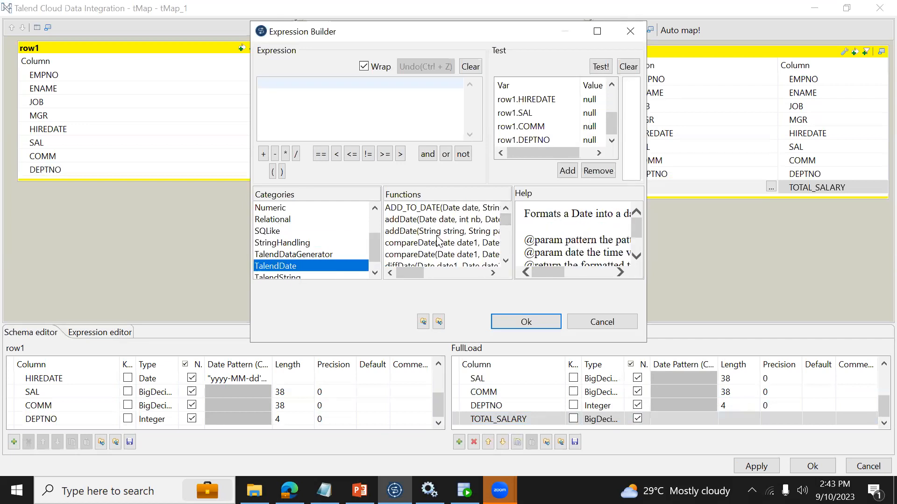
left_click(411, 255)
scroll(411, 255, "down", 3)
left_click(410, 256)
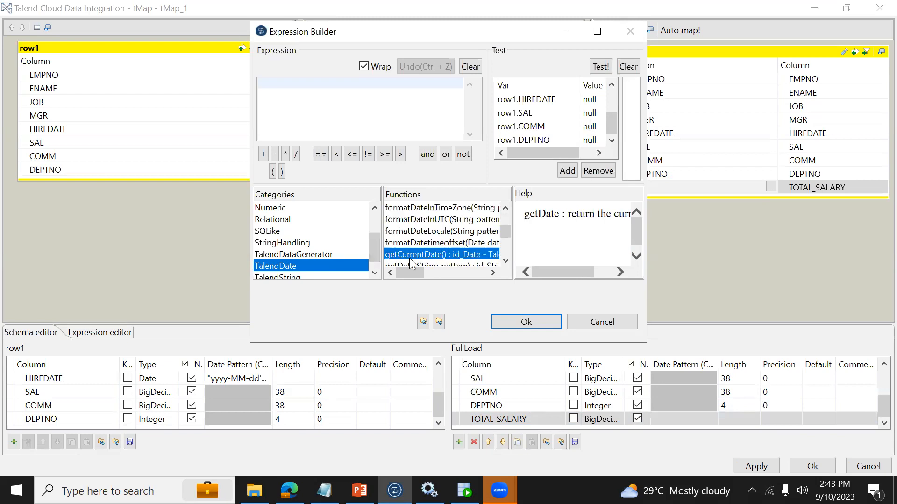
key("a")
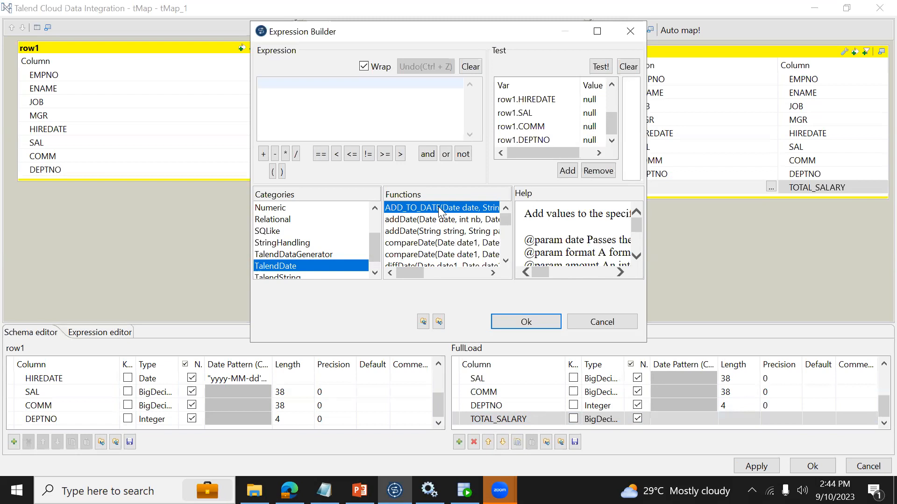
left_click(440, 220)
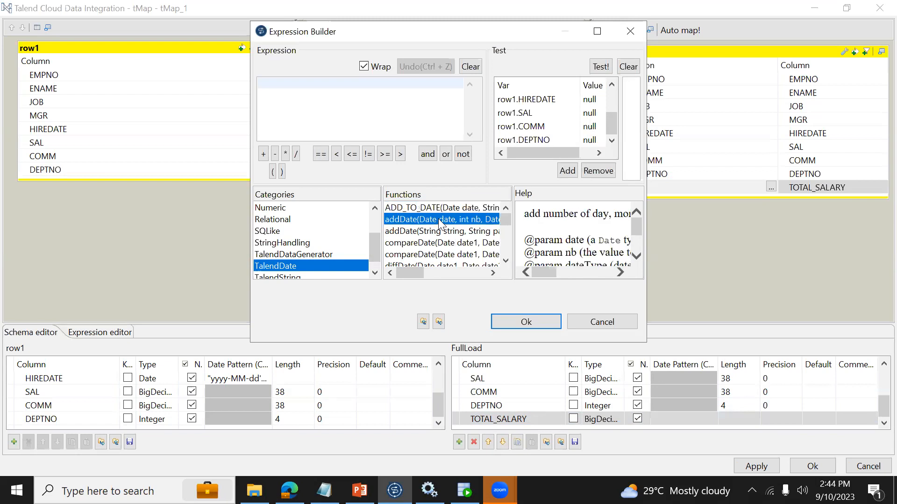
key("Down")
key("Down")
key("Down")
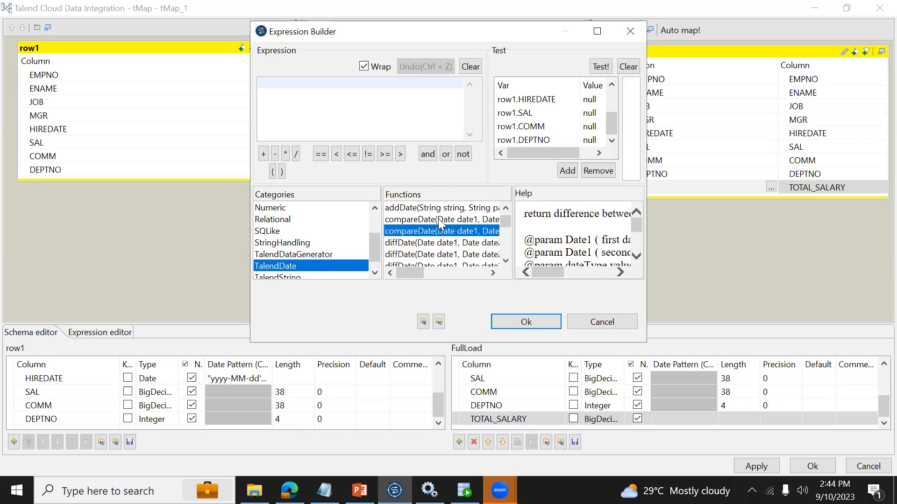
left_click(438, 219)
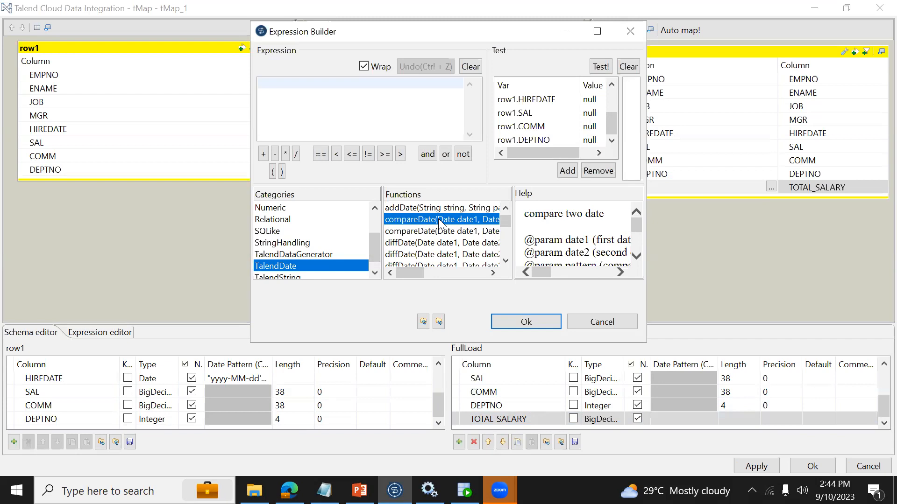
Go through the remaining TalendDate functions from compareDate down to TO_DATE at the end of the list
key("Down")
key("Down")
key("Down")
key("Down")
key("Down")
key("Down")
key("Down")
key("Down")
key("Down")
key("Down")
key("Down")
key("Down")
key("Down")
key("Down")
key("Down")
key("Down")
key("Down")
key("Down")
key("Down")
key("Down")
key("Down")
key("Down")
key("Down")
key("Down")
key("Down")
key("Down")
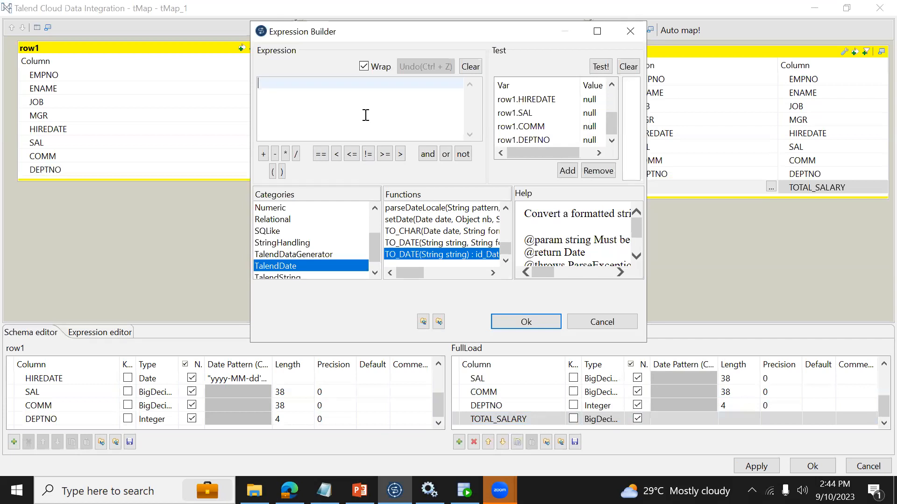
Build the TOTAL_SALARY expression row1.SAL + row1.COMM from the row1 variables
double_click(514, 113)
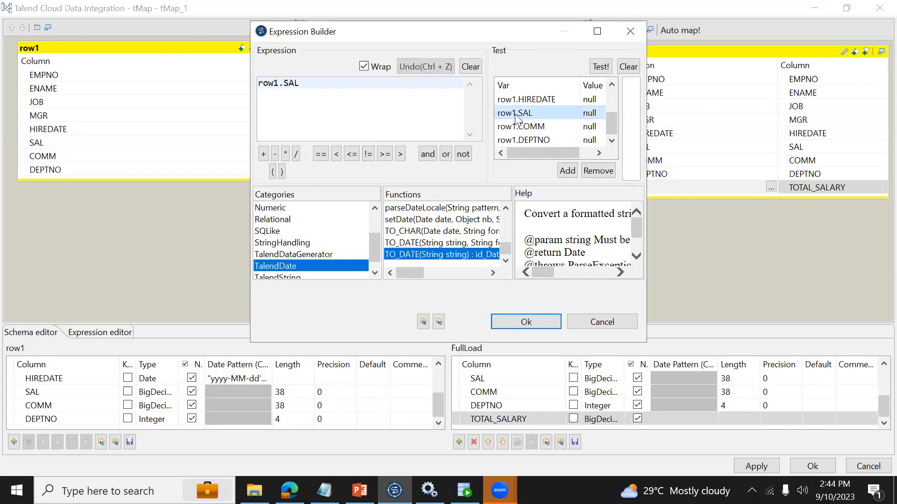
left_click(381, 92)
type(".")
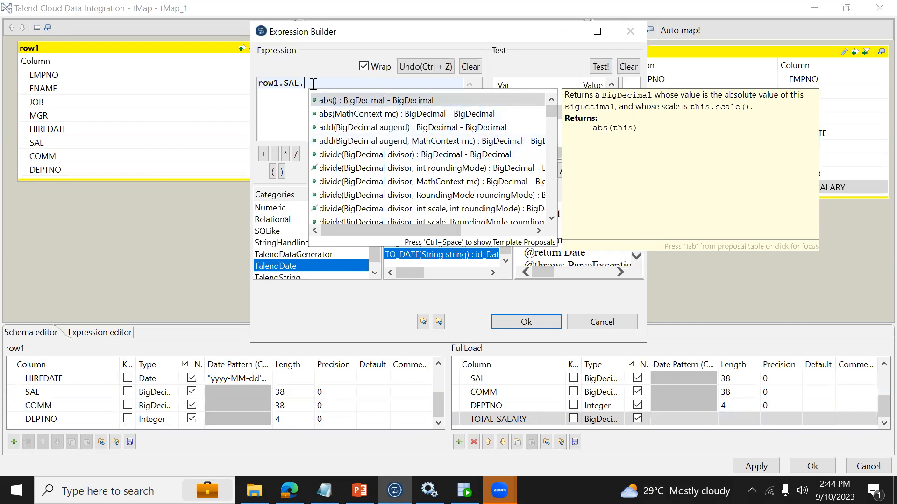
key("BackSpace")
type("+")
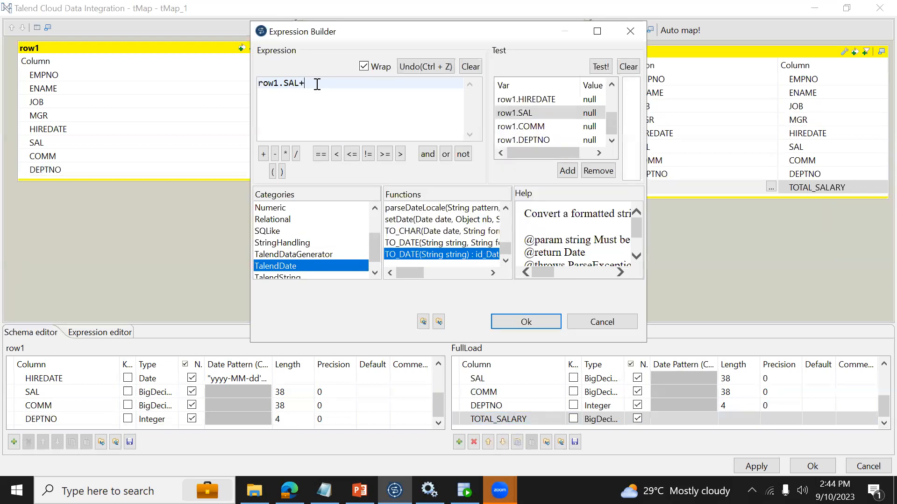
left_click(505, 129)
double_click(504, 129)
left_click(304, 87)
left_click(300, 83)
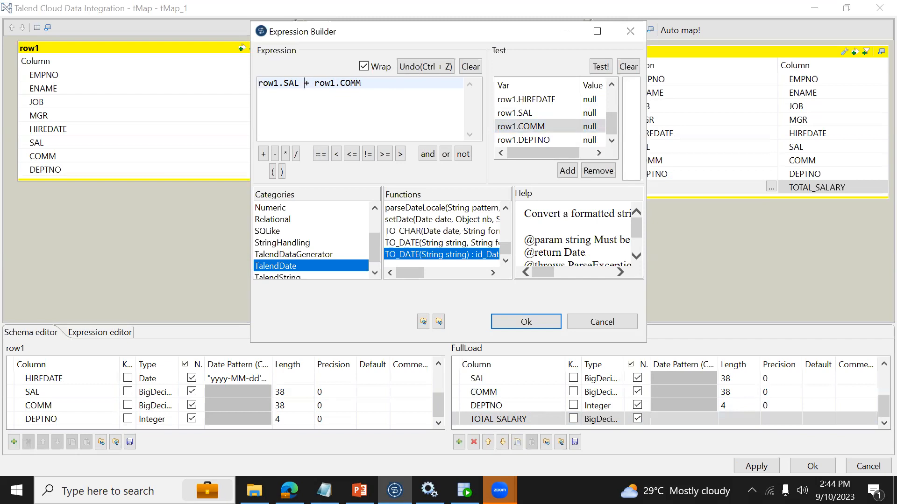
Replace the plus operation with the BigDecimal add method, giving row1.SAL.add(row1.COMM), and accept the expression
key("shift+End")
key("Delete")
type(".")
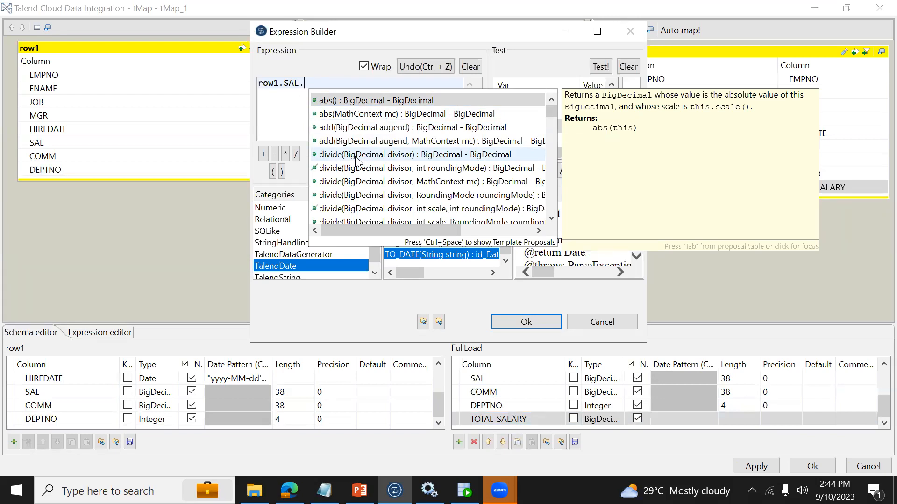
double_click(346, 127)
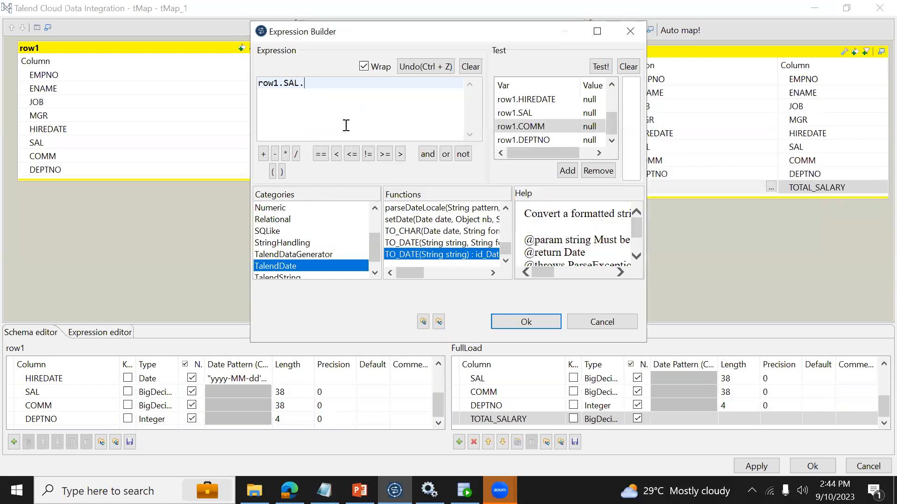
double_click(522, 127)
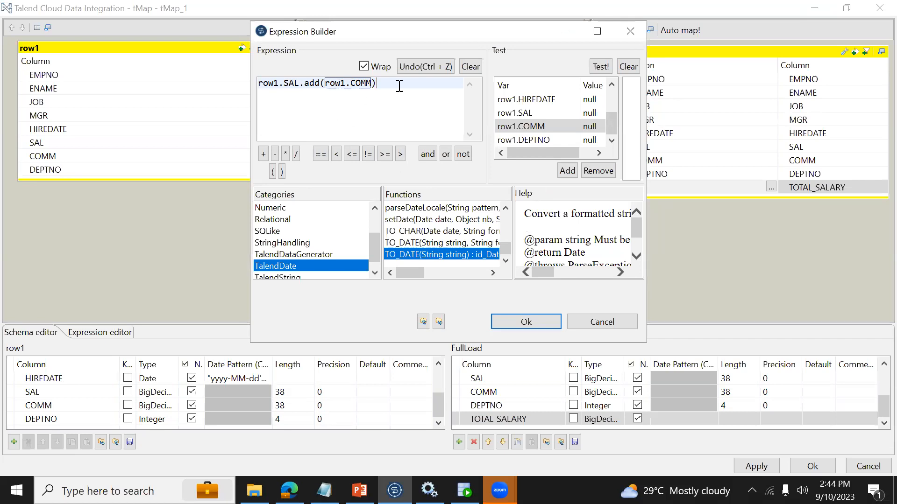
left_click(536, 320)
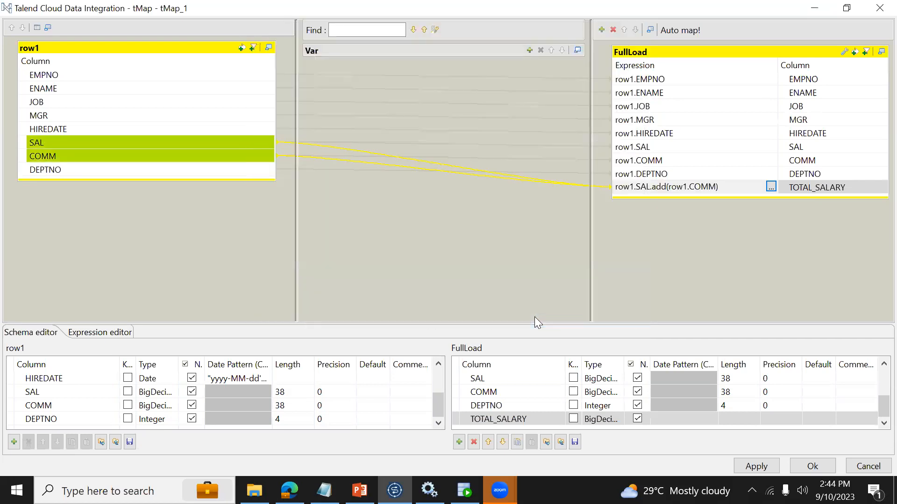
Accept the tMap_1 mapping with its changes propagated, and run job_DIM_EMPLOYEE
left_click(796, 469)
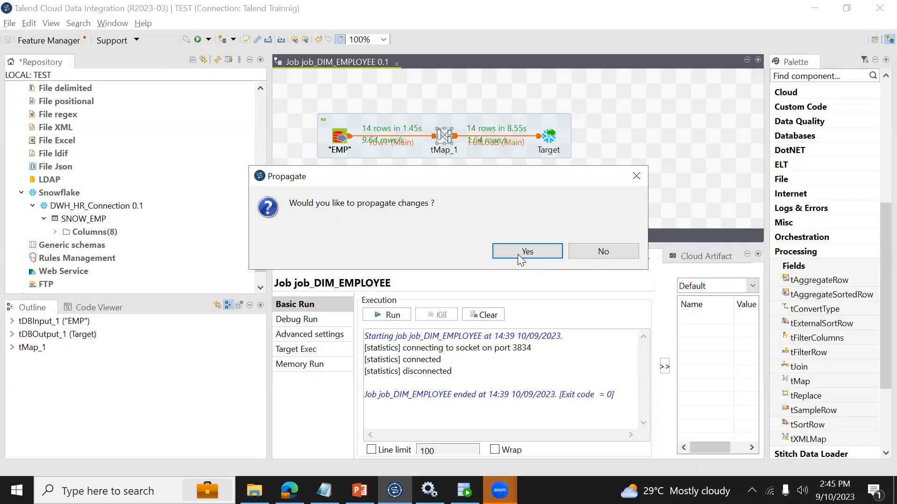
left_click(518, 254)
left_click(506, 259)
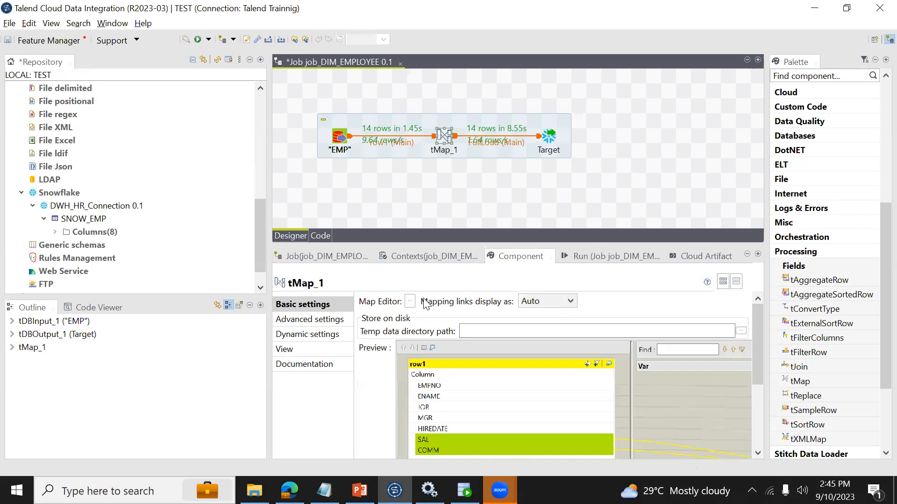
left_click(579, 258)
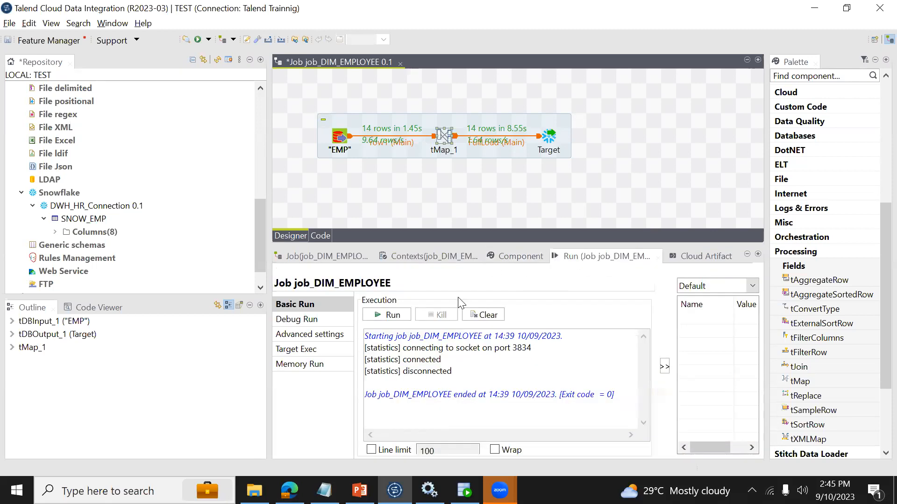
left_click(392, 315)
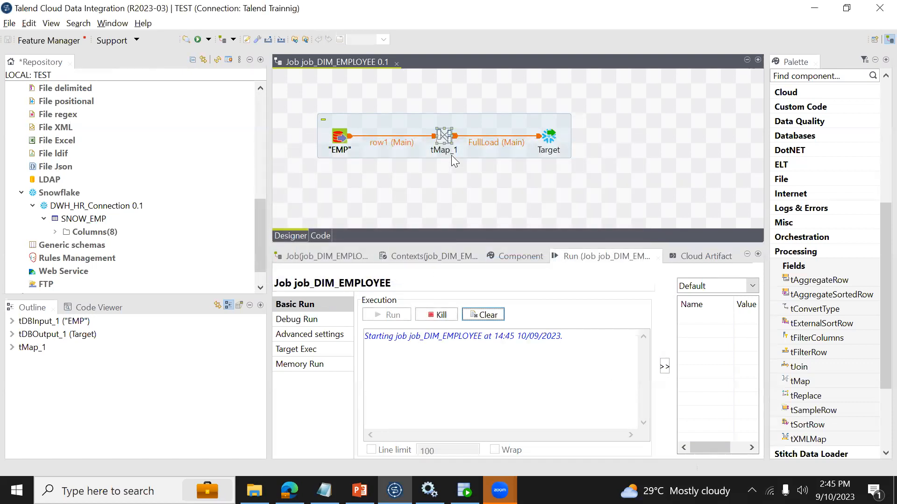
Look over the tMap_1 mapping and the query result rows in the Snowflake worksheet, and return to the job design
left_click(441, 133)
double_click(442, 134)
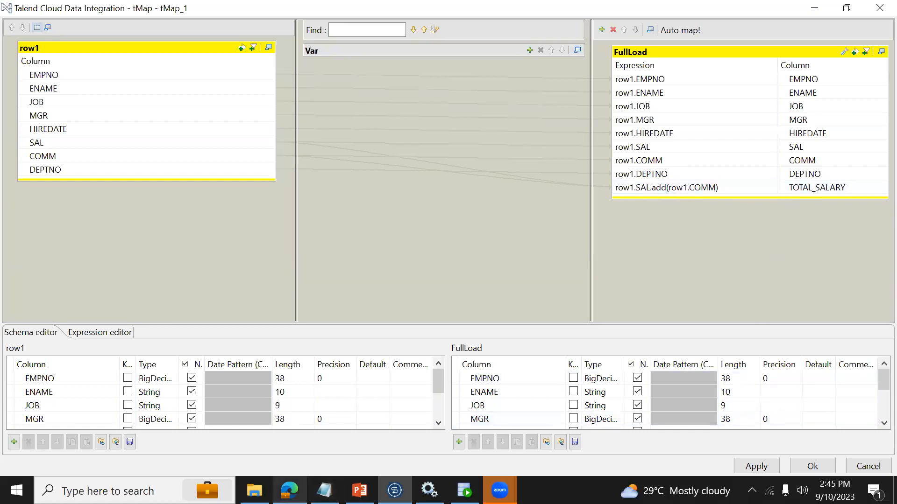
left_click(289, 490)
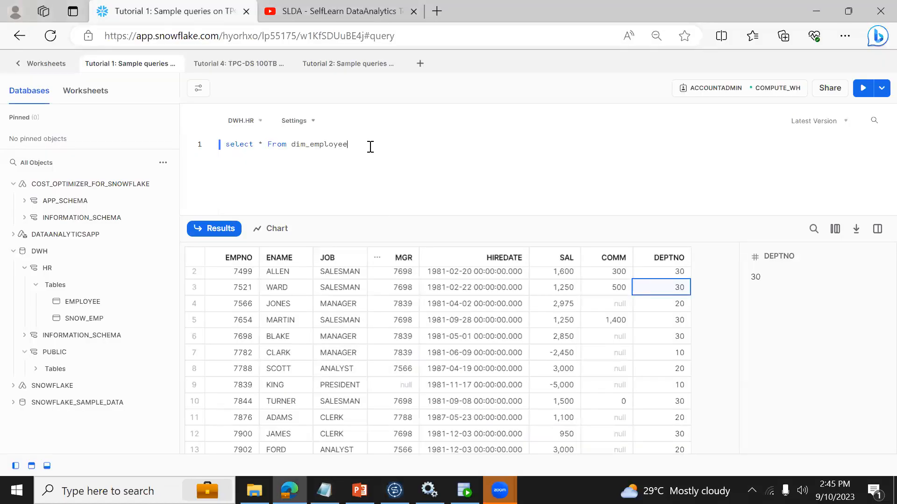
key("ctrl+Return")
left_click(405, 316)
key("Right")
key("Right")
key("Right")
key("Right")
key("alt+Tab")
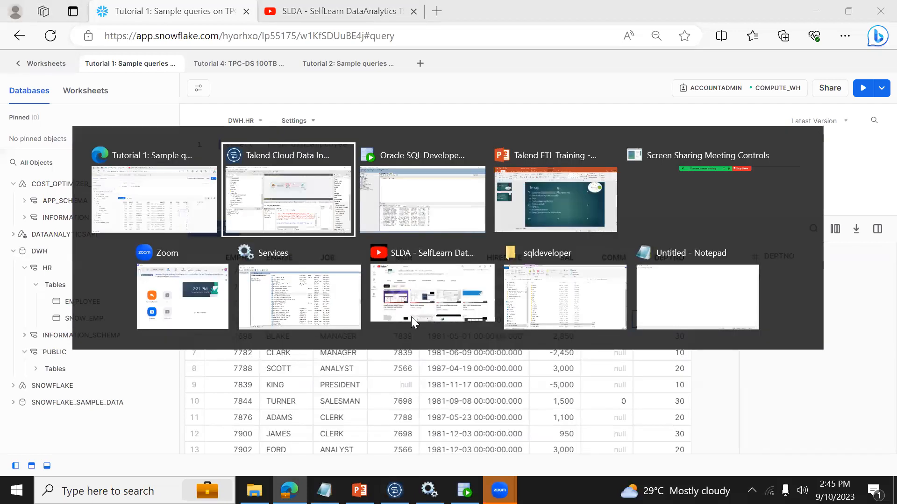
left_click(799, 459)
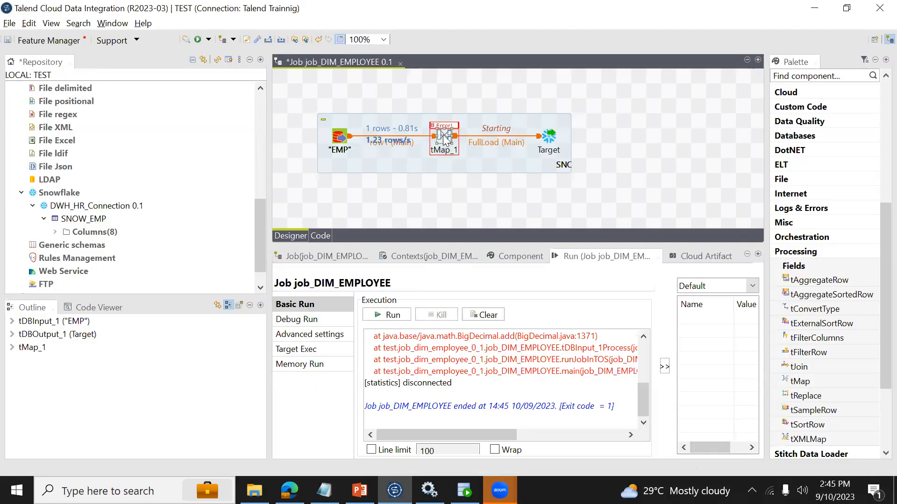
Inspect the SAL mapping and the FullLoad column types in tMap_1, and close the mapping
double_click(444, 135)
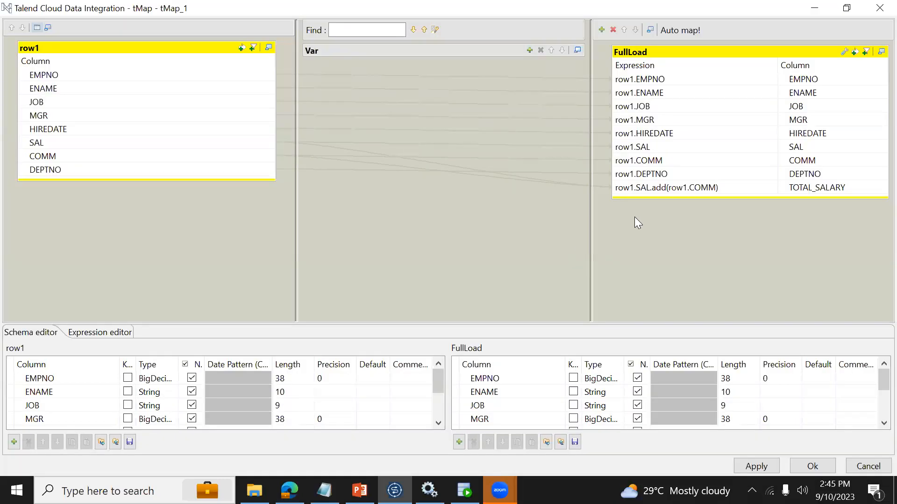
left_click(654, 150)
left_click(655, 149)
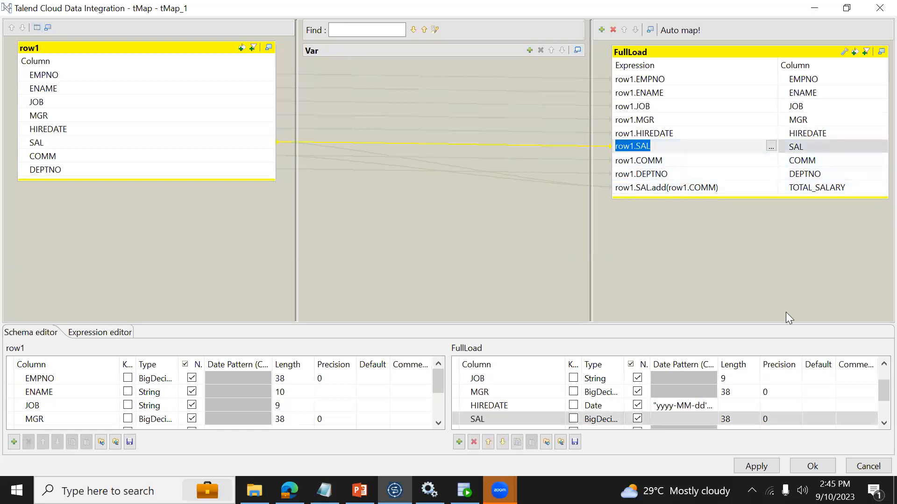
left_click_drag(877, 392, 878, 424)
left_click(811, 466)
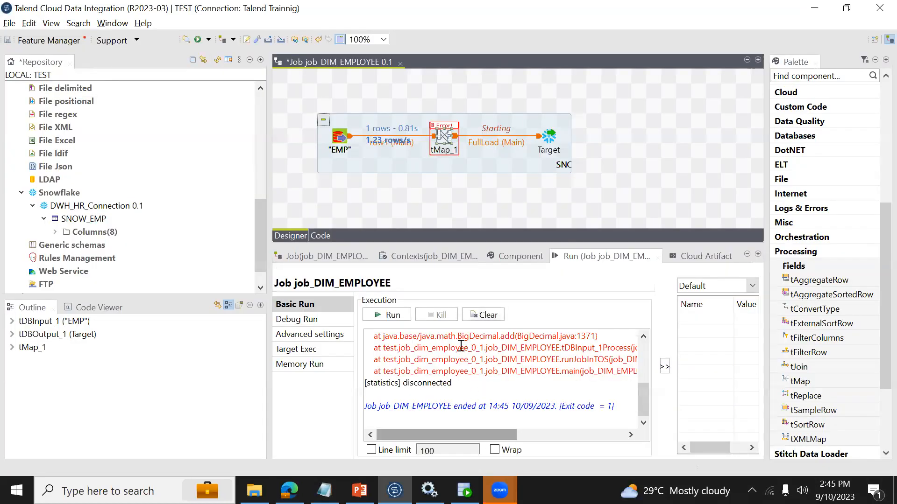
Read the run log of job_DIM_EMPLOYEE from its first line to its end
key("F6")
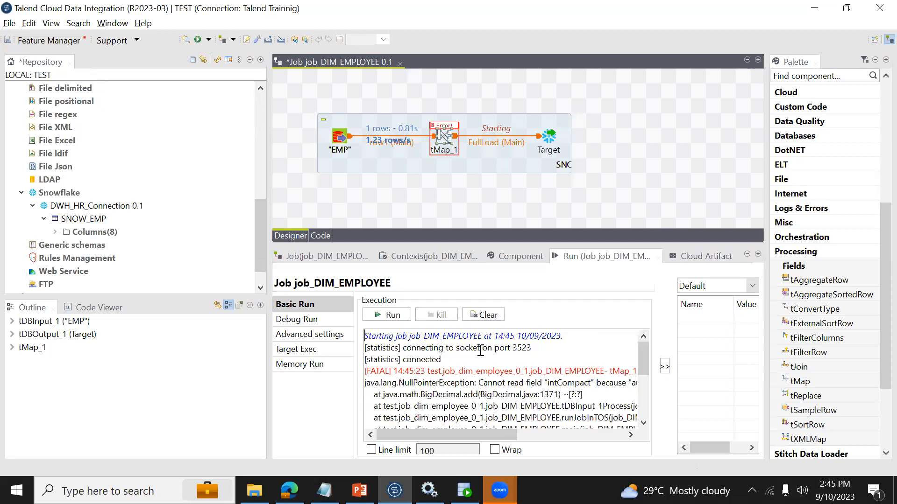
key("Down")
key("Down")
key("Down")
key("End")
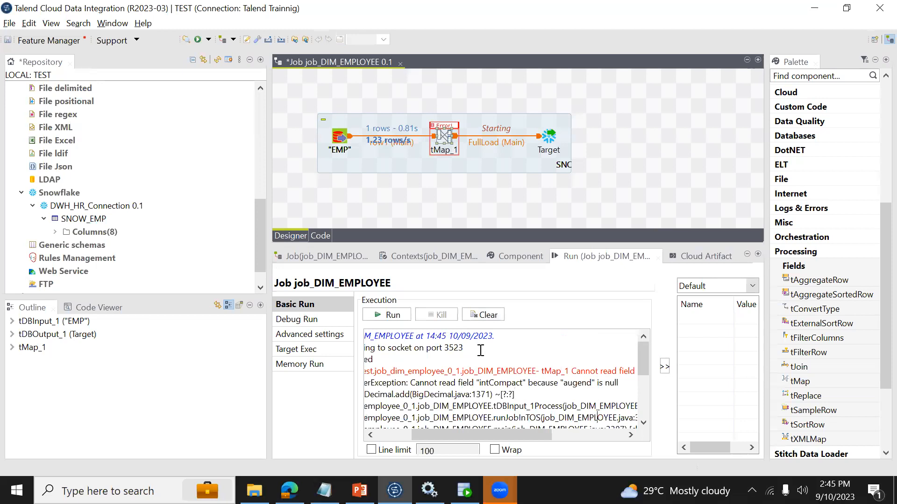
key("Home")
key("Down")
key("Down")
key("Down")
key("Down")
key("Down")
key("Down")
key("Down")
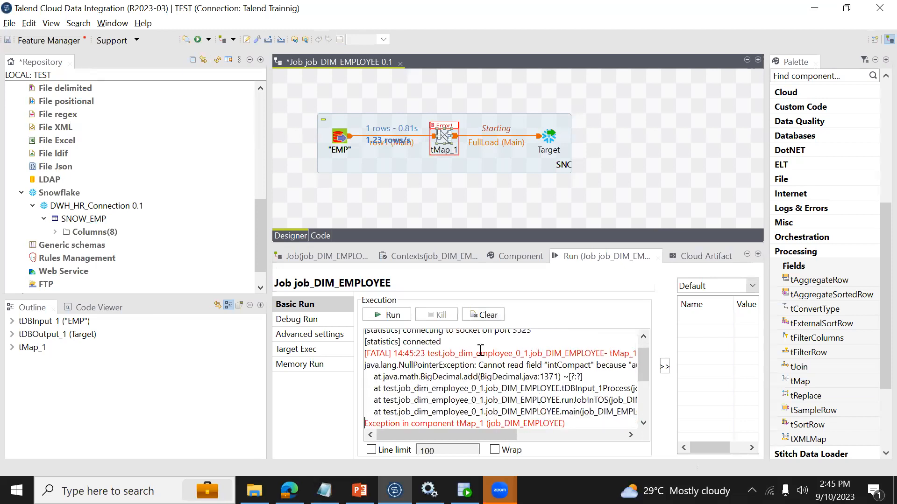
key("Down")
key("Down")
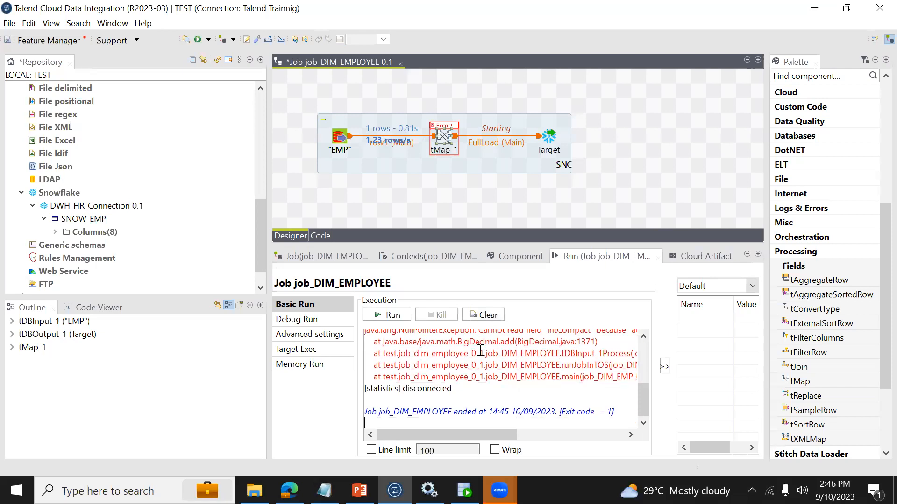
Go back to the tMap_1 exception in the run log and examine the end of its message for the cause
key("Up")
key("Up")
key("Up")
key("Up")
key("Up")
key("Up")
key("Up")
key("Up")
key("Up")
key("Down")
key("Down")
key("Down")
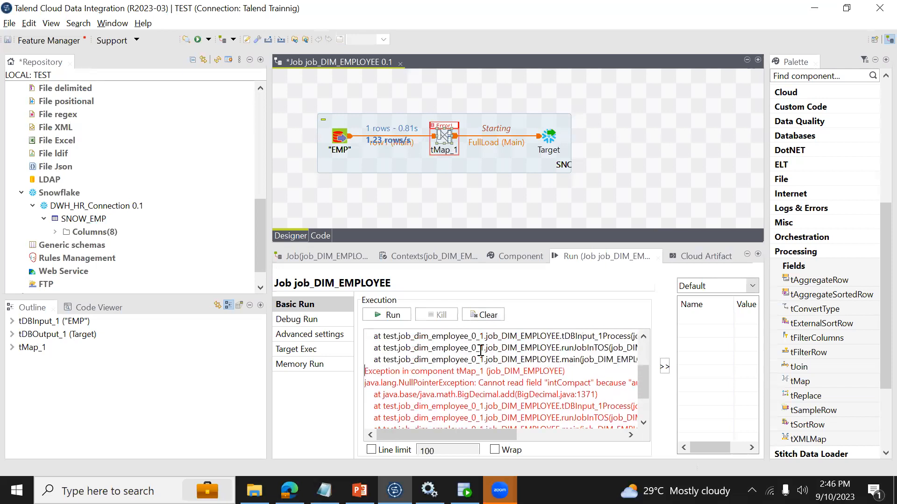
key("End")
key("shift+Left")
key("shift+Left")
key("shift+Left")
key("shift+Left")
key("shift+Left")
key("shift+Left")
key("shift+Left")
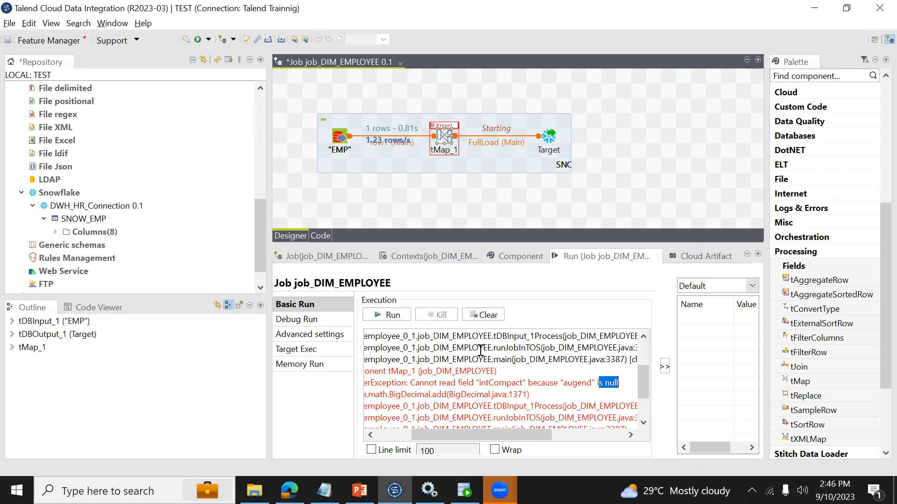
Open the TOTAL_SALARY expression of tMap_1 in the Expression Builder and insert an empty line above it
double_click(444, 134)
left_click(725, 184)
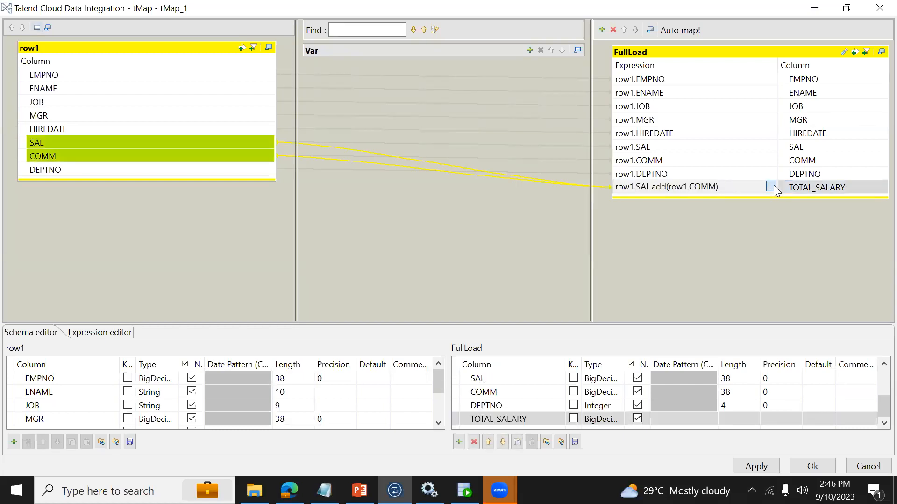
left_click(771, 188)
key("Home")
key("Return")
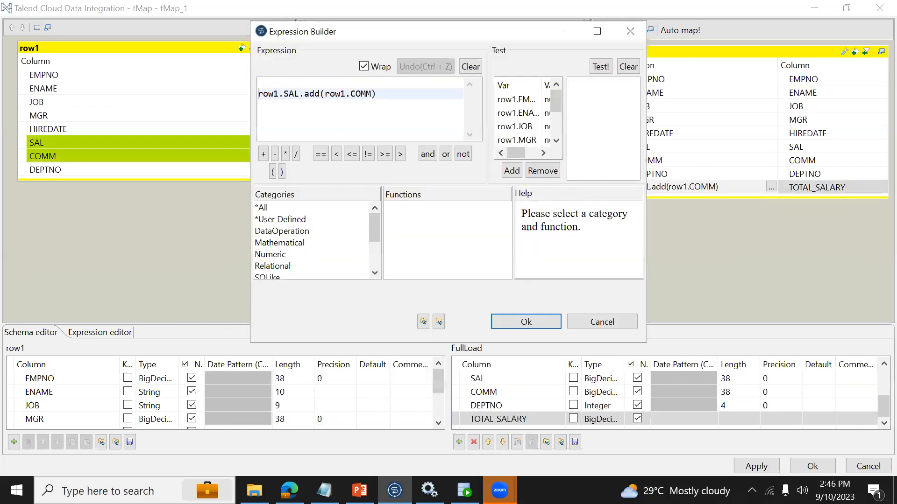
key("Up")
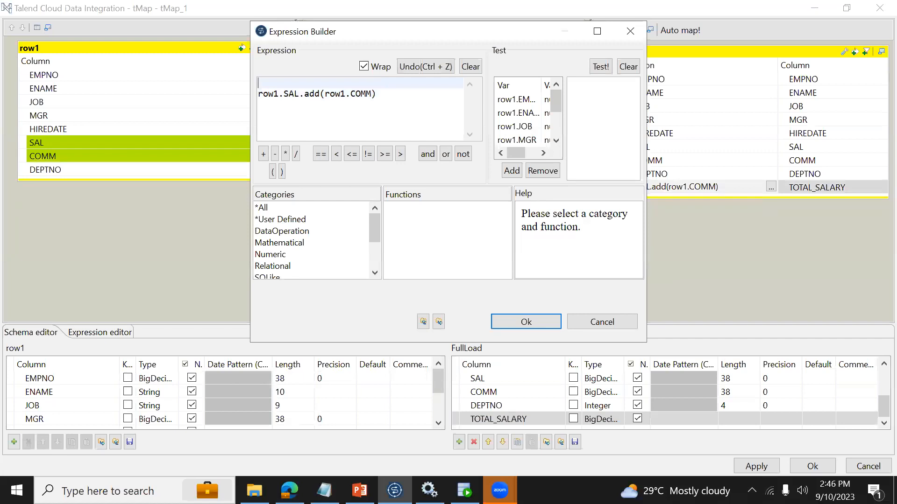
type("//")
key("BackSpace")
key("BackSpace")
type("//")
key("BackSpace")
key("BackSpace")
Insert the Relational ISNULL function on the empty first line, select its null argument and read the function's help
left_click(279, 265)
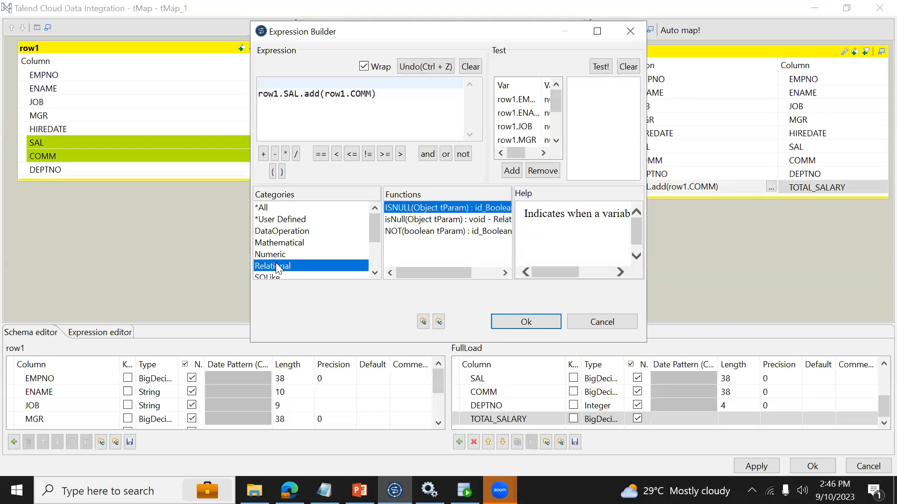
double_click(421, 209)
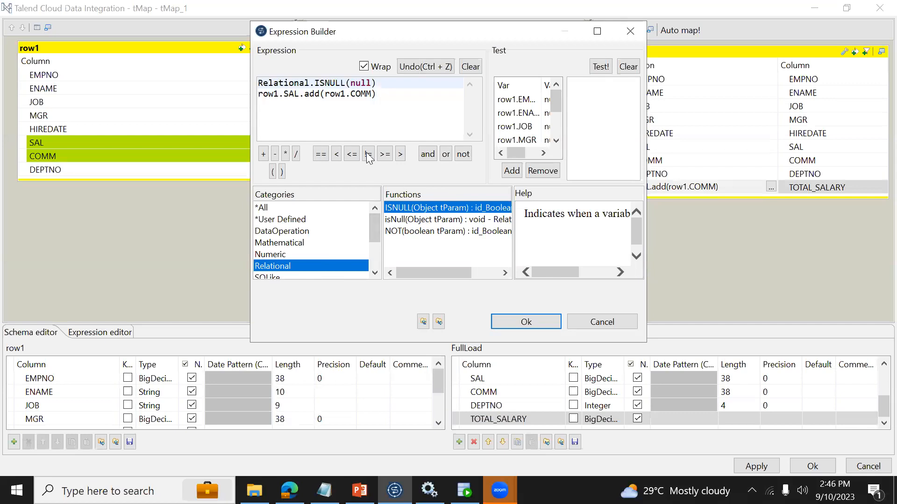
double_click(361, 84)
left_click_drag(541, 271, 595, 280)
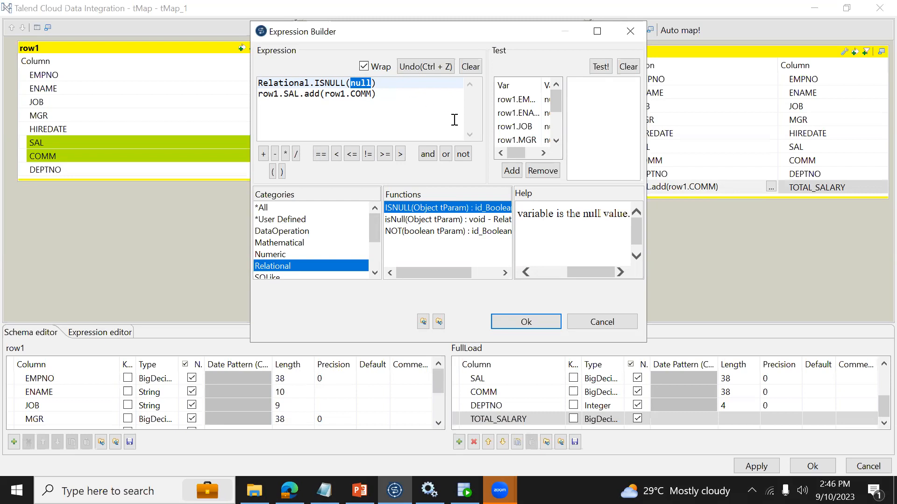
scroll(555, 116, "down", 3)
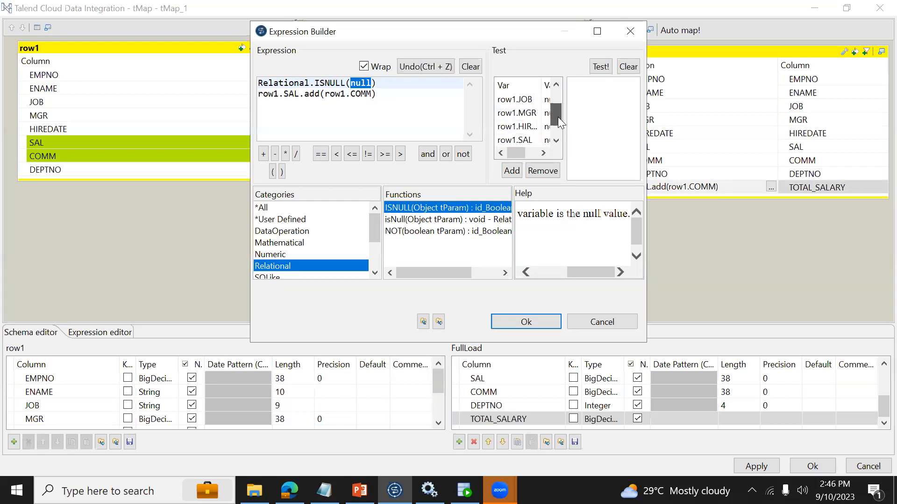
Switch to Oracle SQL Developer and go down the SAL values in the EMP query result
key("alt+Tab")
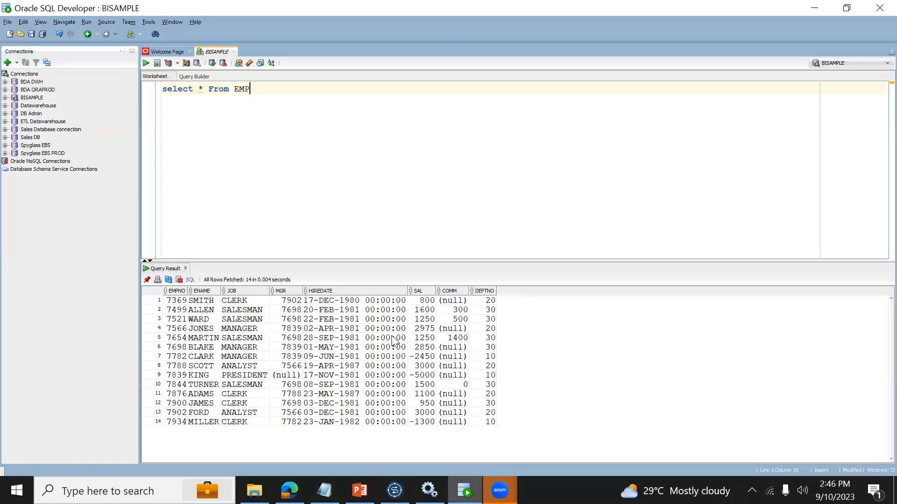
left_click(426, 301)
key("Down")
key("Down")
key("Down")
key("Down")
key("Down")
key("Down")
key("Down")
key("Down")
key("Down")
key("Down")
key("Down")
key("Down")
key("Down")
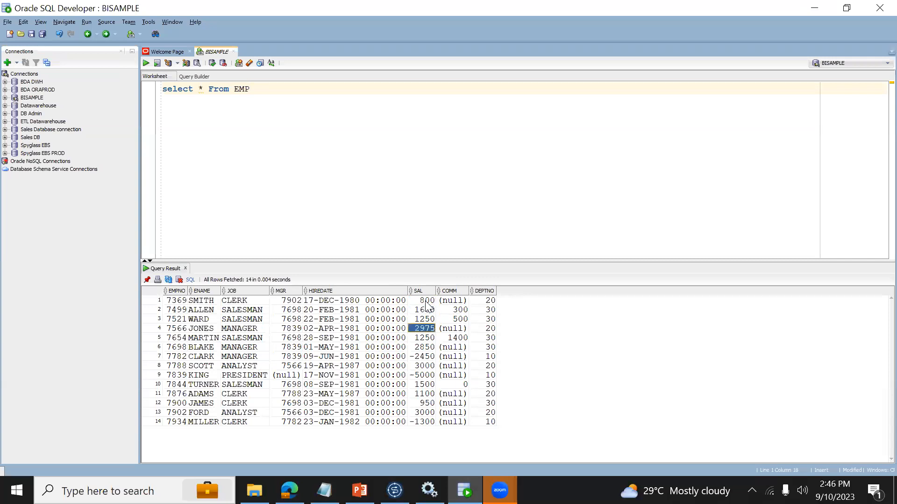
Compare the COMM values of the first EMP rows with SAL, and return to the Expression Builder
left_click(426, 301)
key("Right")
key("Down")
key("Down")
key("Down")
key("Up")
key("Up")
key("Up")
key("alt+Tab")
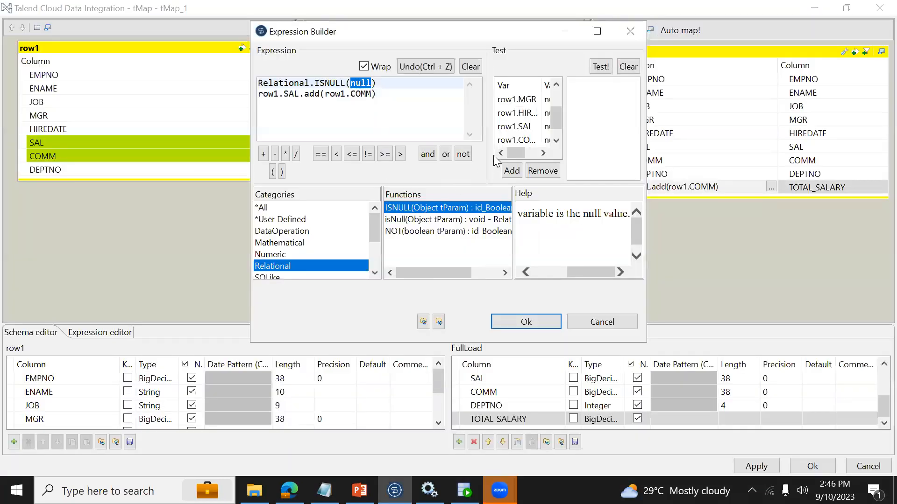
Replace the ISNULL argument with row1.COMM, and check SAL against COMM for the first EMP row in SQL Developer
double_click(516, 140)
key("alt+Tab")
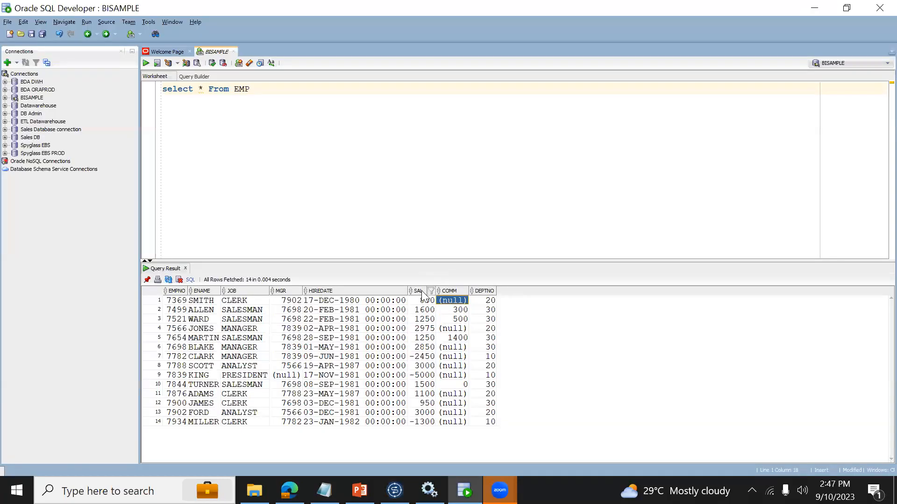
left_click(416, 309)
key("Up")
key("shift+Right")
key("shift+Left")
key("shift+Right")
key("alt+Tab")
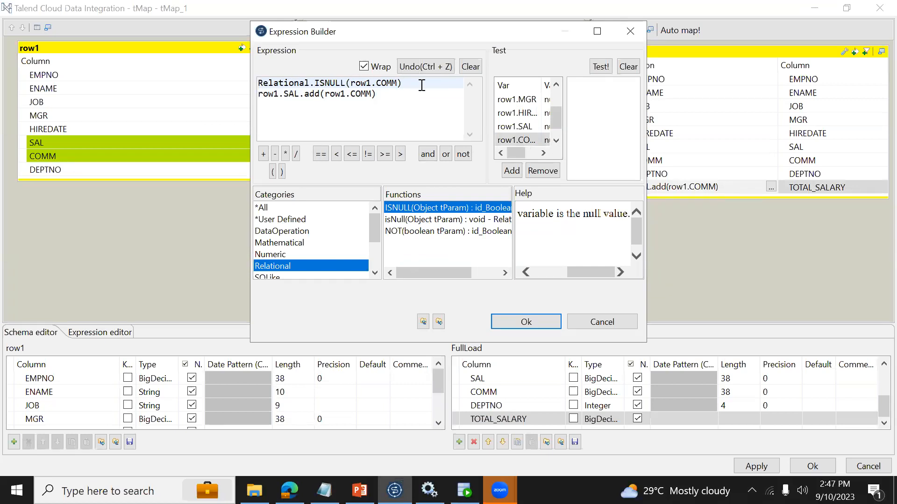
Complete the conditional as Relational.ISNULL(row1.COMM)?row1.SAL: ahead of row1.SAL.add(row1.COMM)
type("?")
key("shift+Home")
key("End")
key("shift+Left")
left_click(382, 93)
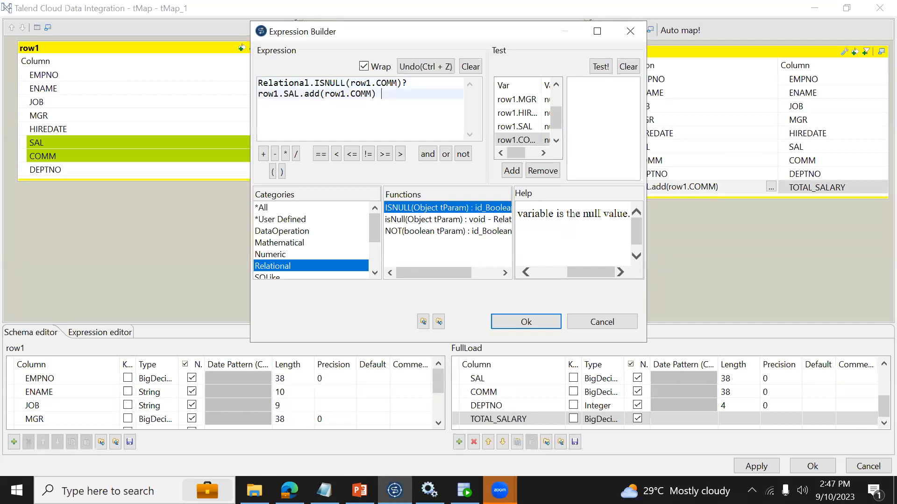
left_click(405, 83)
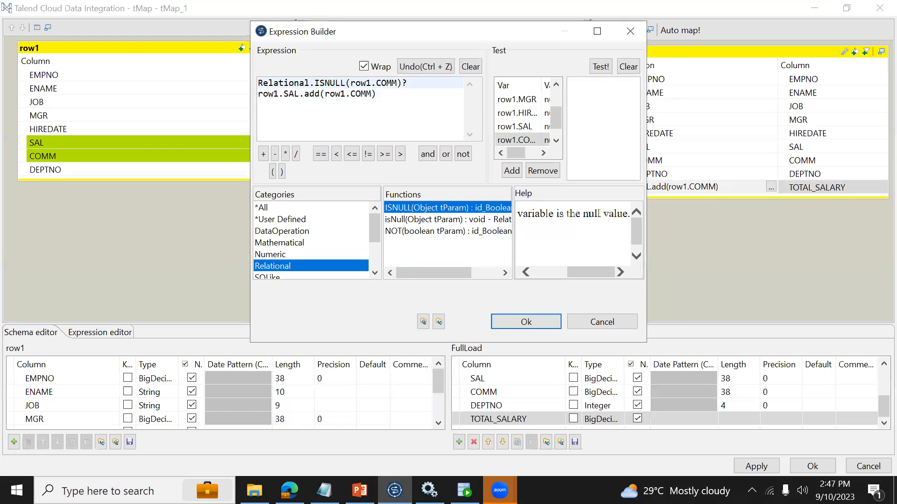
double_click(514, 126)
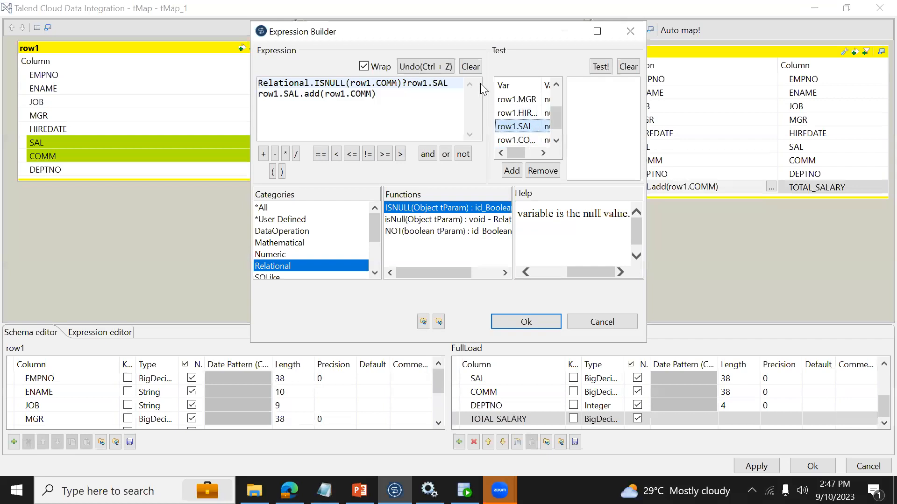
left_click(455, 84)
type(":")
Review the conditional expression part by part, from the ISNULL condition through the row1.SAL branch to the add branch
key("shift+Home")
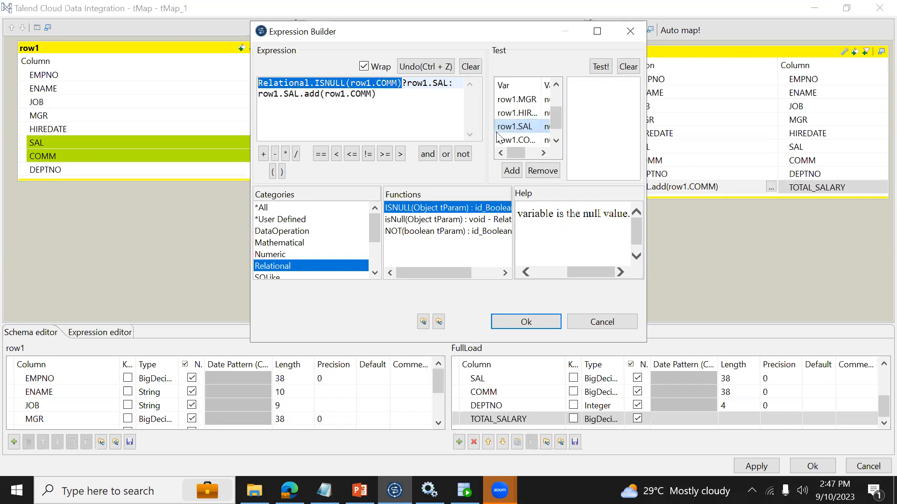
key("Right")
key("shift+Right")
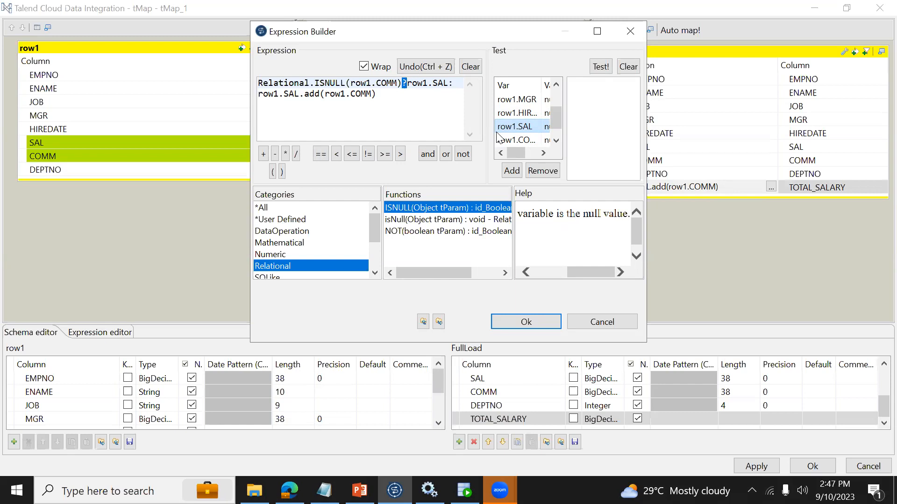
key("Right")
key("shift+End")
key("Right")
key("Down")
key("shift+Home")
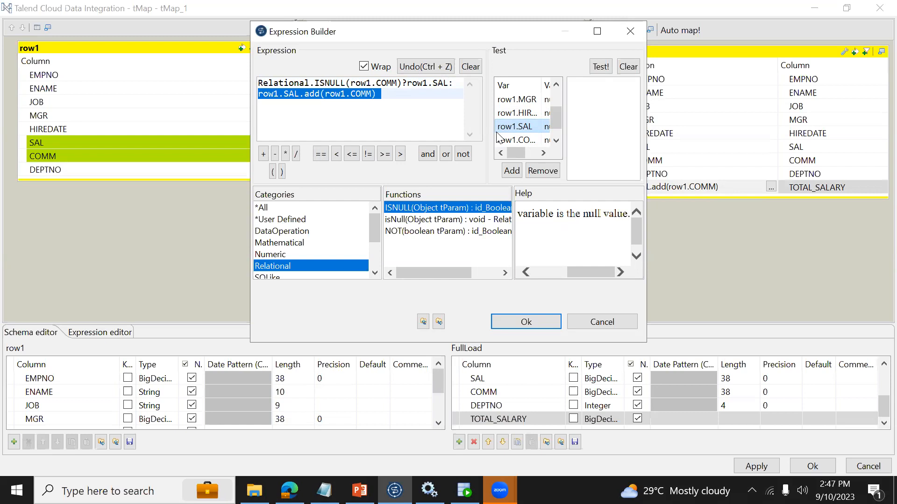
Recheck the ISNULL function with its row1.COMM argument, and the row1.SAL.add(row1.COMM) line used otherwise
double_click(333, 86)
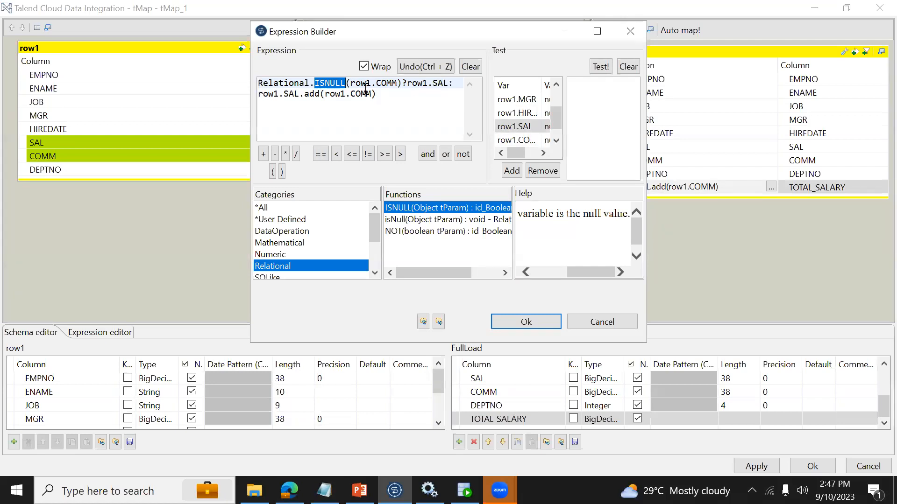
left_click(401, 87)
key("shift+Home")
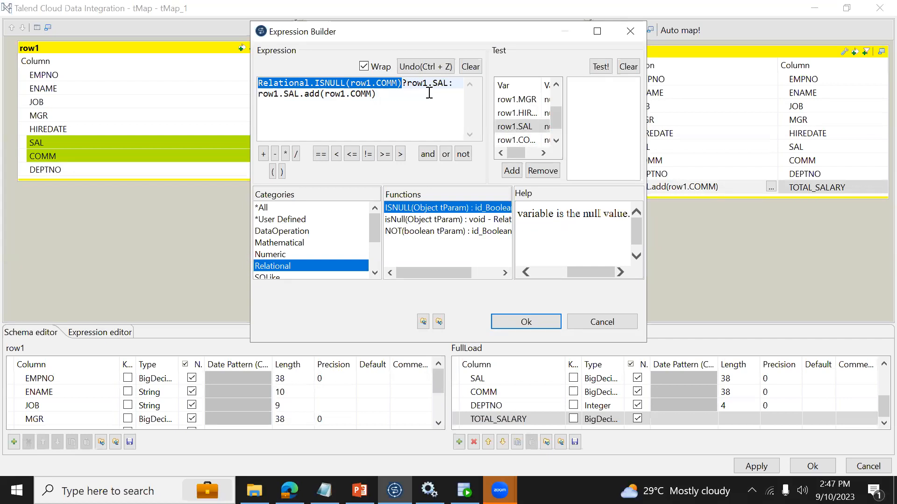
left_click(411, 87)
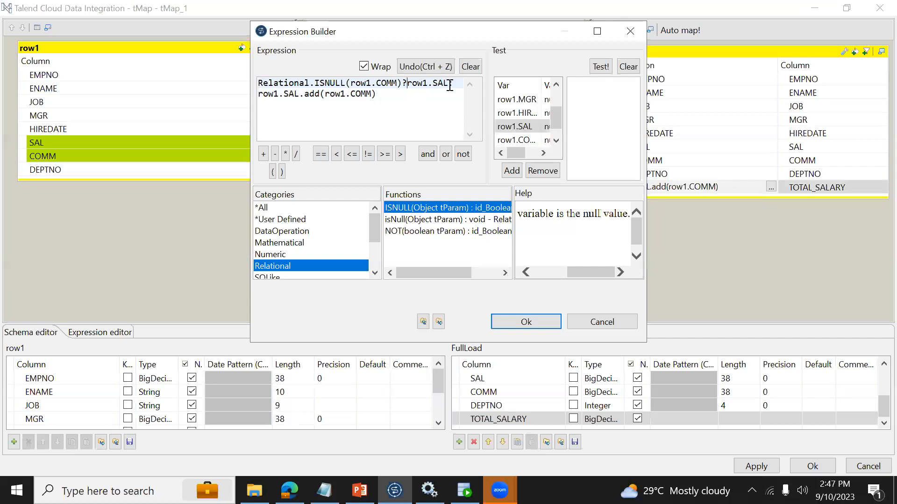
left_click(392, 98)
triple_click(391, 97)
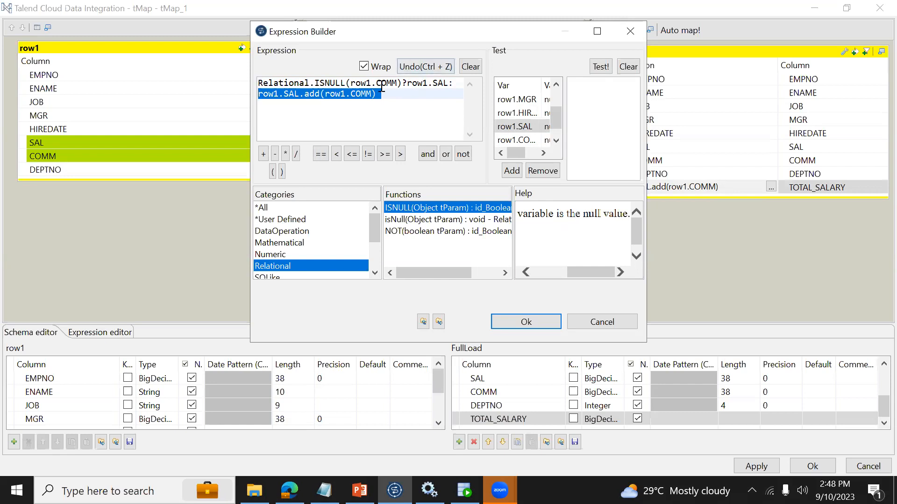
Accept the null-safe TOTAL_SALARY expression and the tMap mapping, and rerun job_DIM_EMPLOYEE
double_click(382, 85)
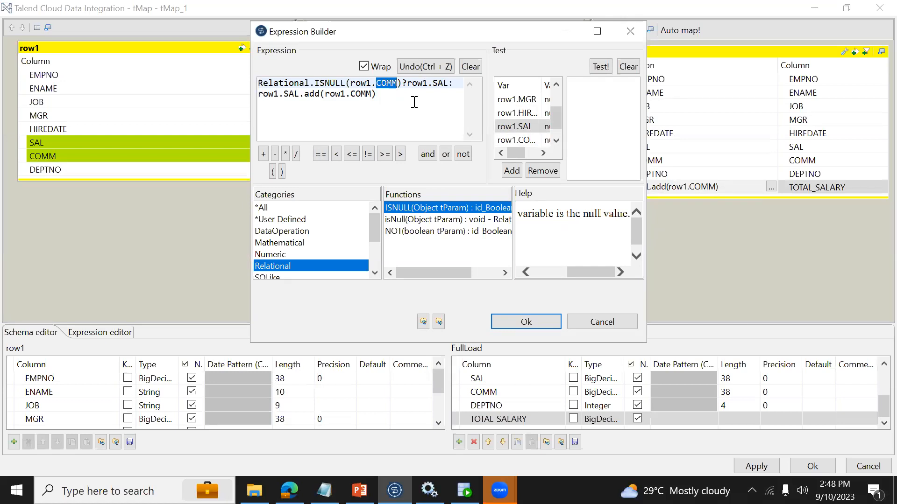
left_click(530, 327)
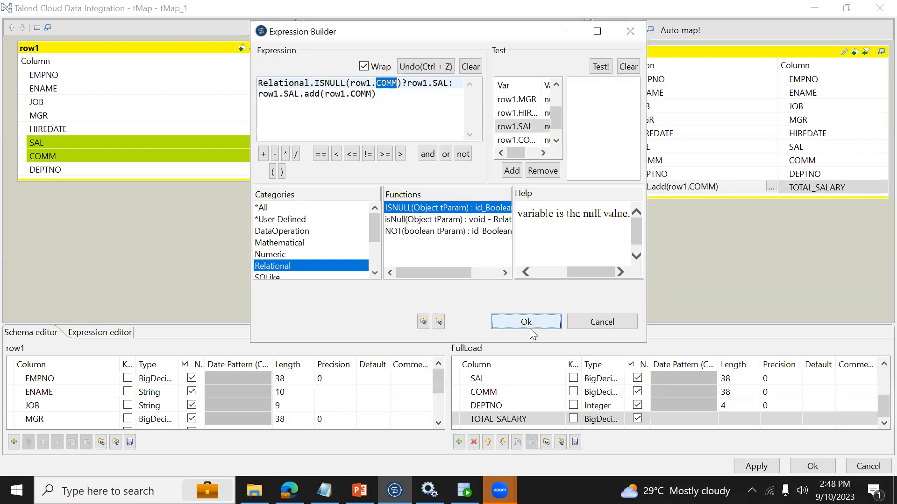
left_click(802, 466)
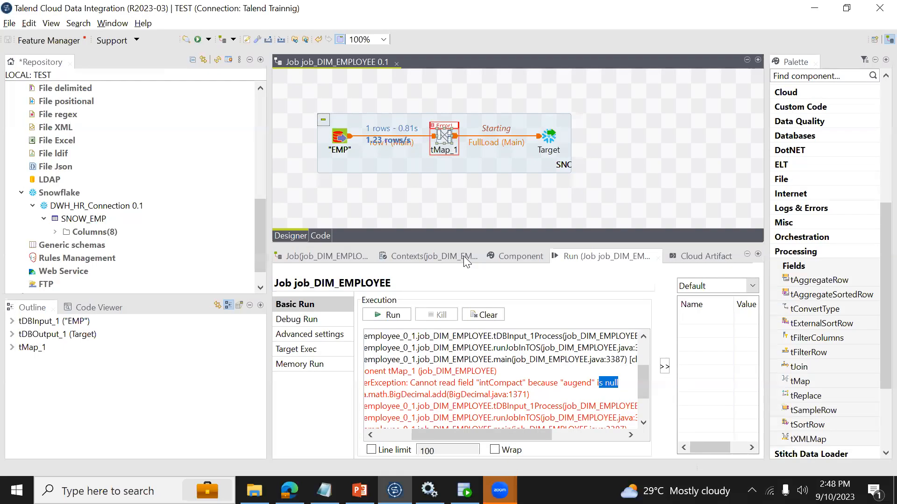
left_click(492, 252)
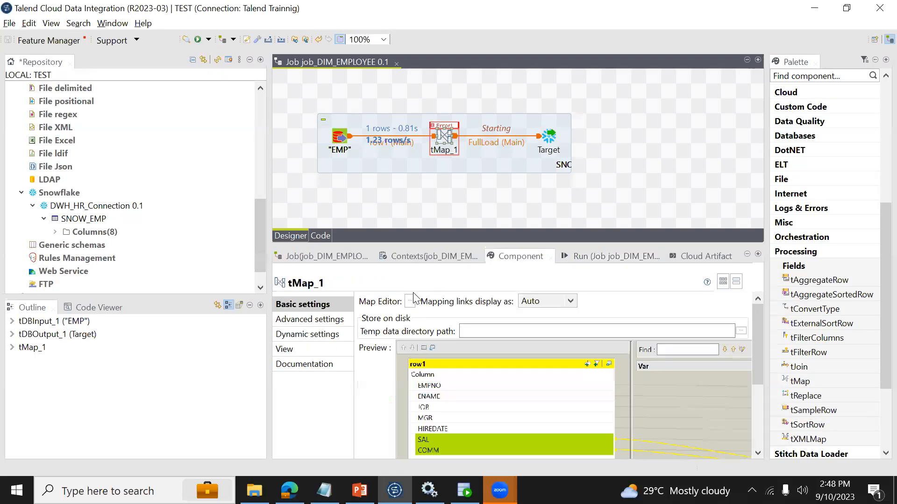
left_click(564, 253)
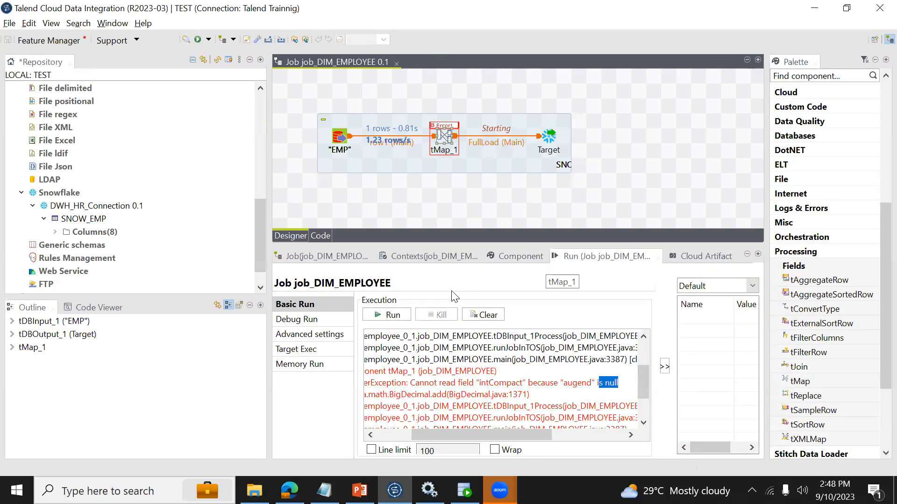
left_click(404, 316)
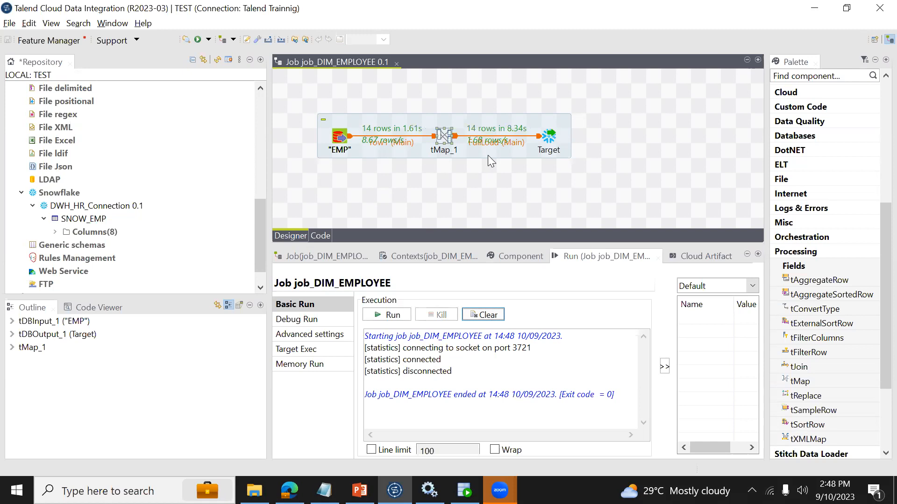
Switch to the Snowflake worksheet and rerun the select * From dim_employee query
key("alt+Tab")
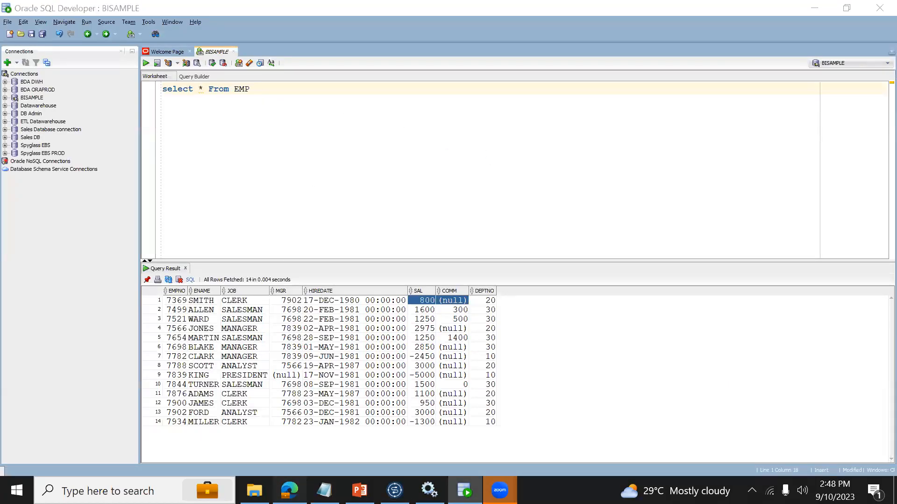
key("alt+Tab")
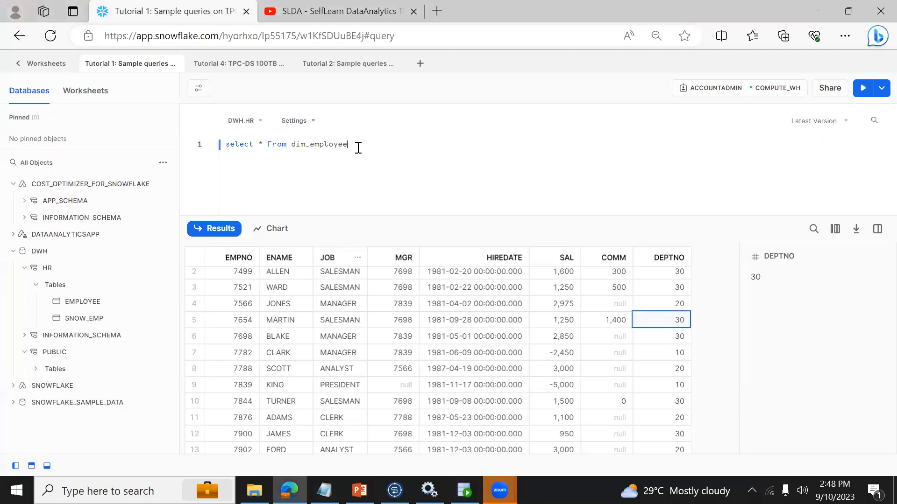
key("ctrl+Return")
Compare TOTAL_SALARY with SAL and COMM in the dim_employee results for rows with and without a commission
left_click(352, 322)
key("Right")
key("Right")
key("Right")
key("Right")
key("Right")
key("Right")
key("Up")
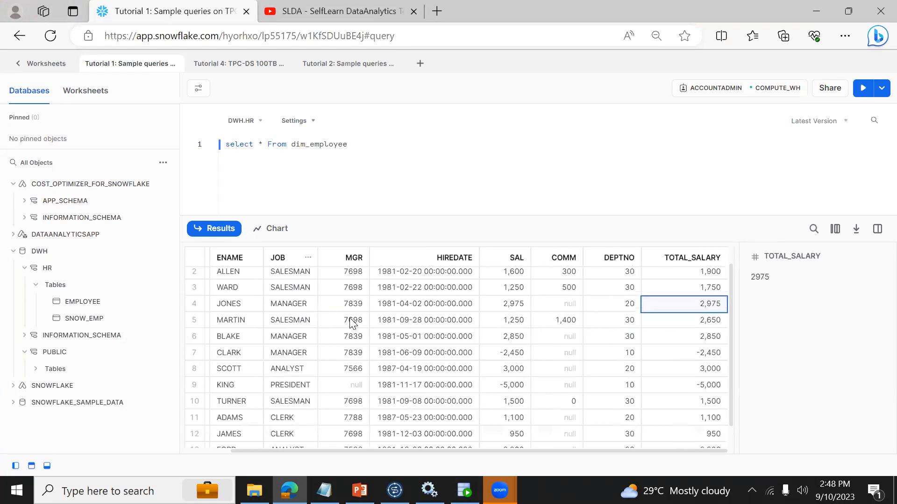
key("Up")
key("Up")
key("Down")
key("Down")
Return to Talend, compare the input and output columns down to TOTAL_SALARY in the Target component's schema, and sync its columns
key("alt+Tab")
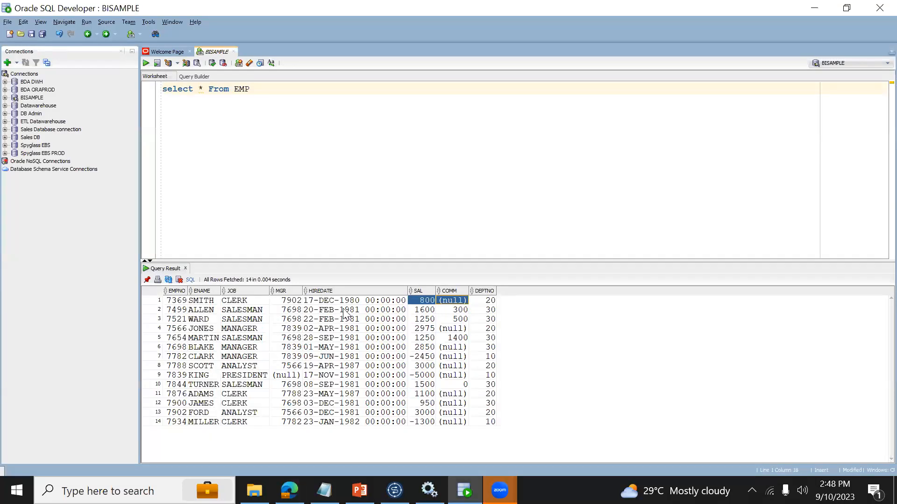
key("alt+Tab")
left_click(447, 140)
left_click(550, 138)
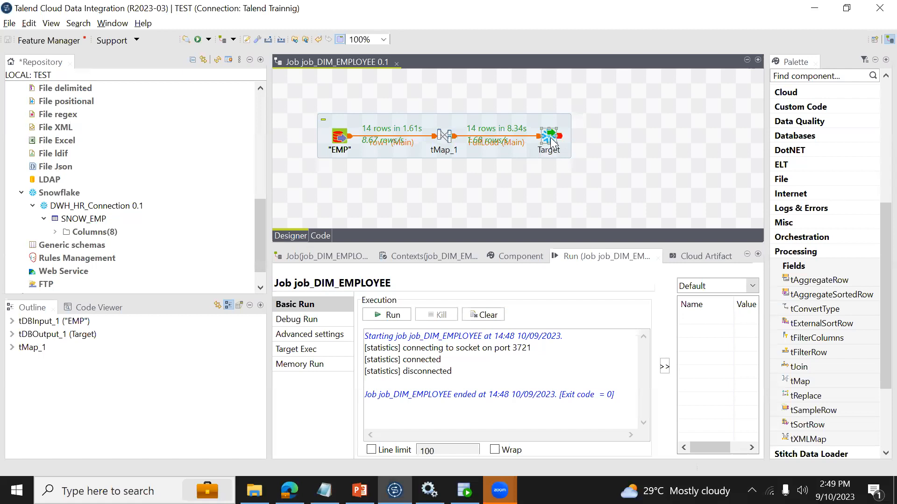
left_click(525, 256)
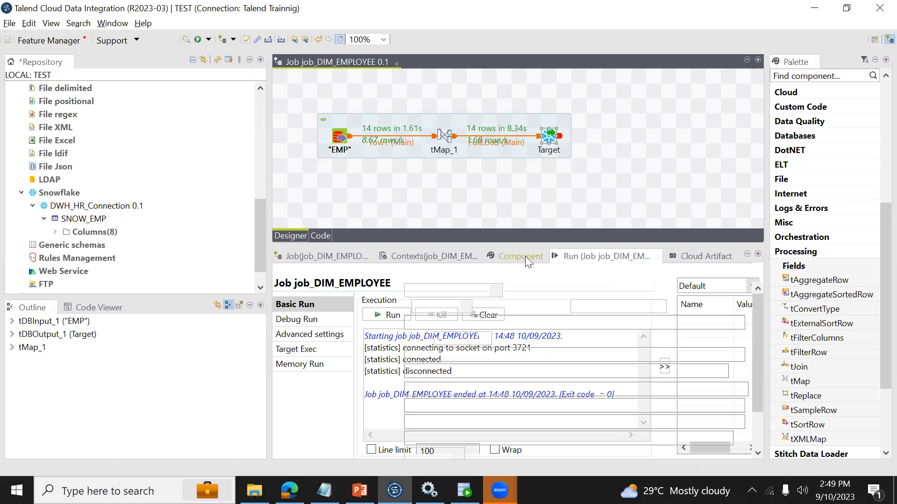
scroll(704, 439, "down", 2)
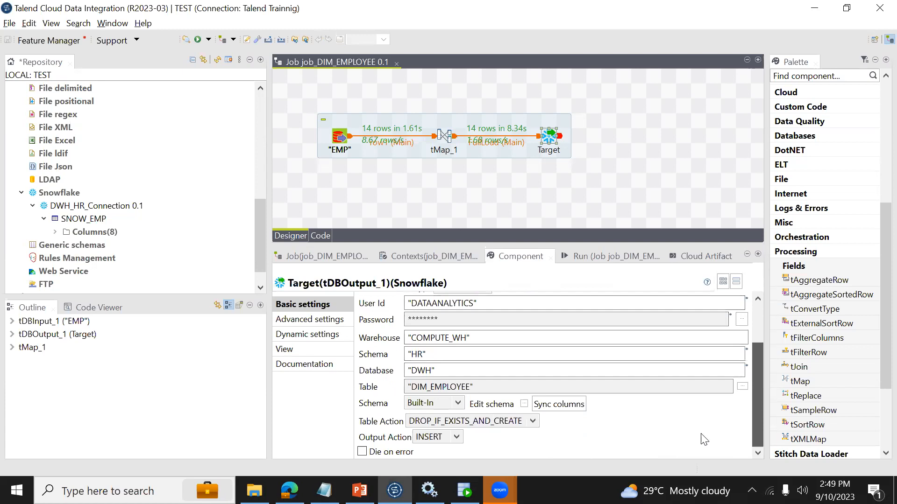
left_click(524, 405)
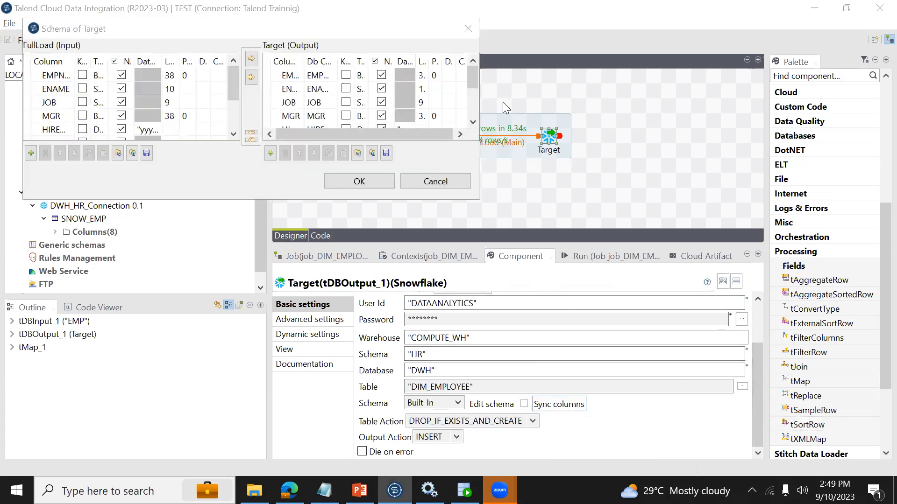
scroll(475, 86, "down", 2)
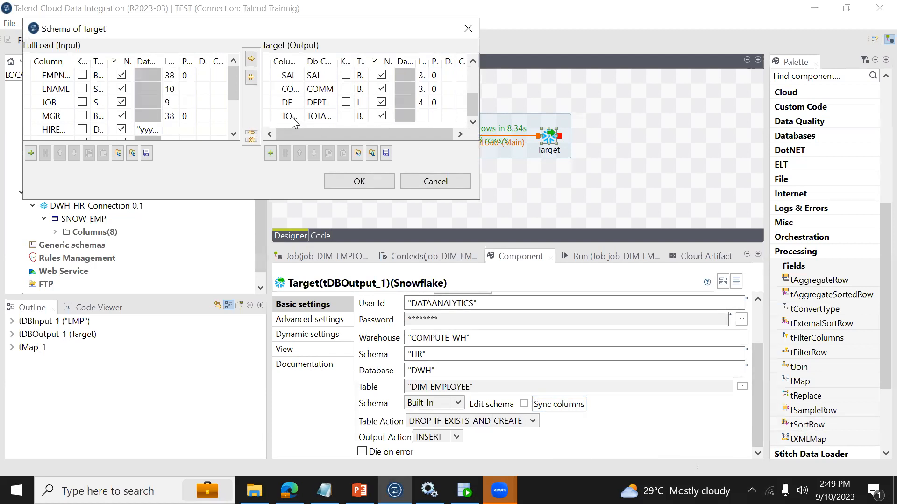
left_click_drag(232, 86, 232, 136)
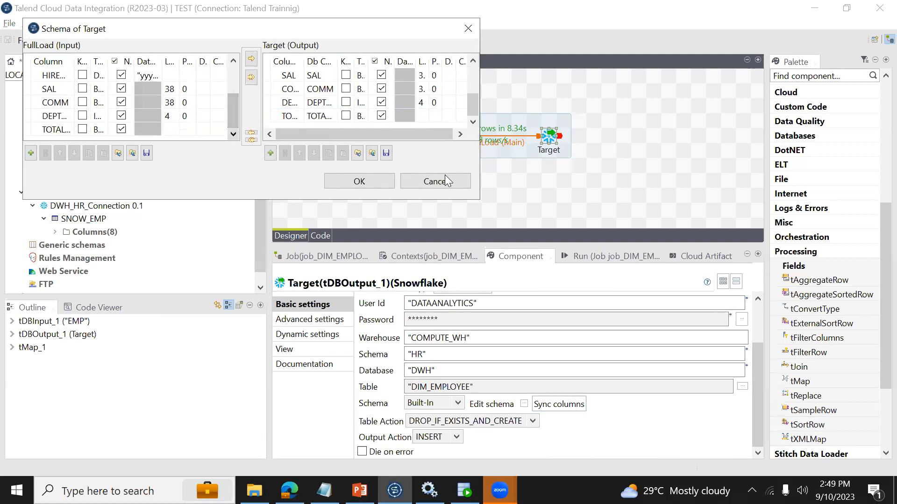
left_click(456, 182)
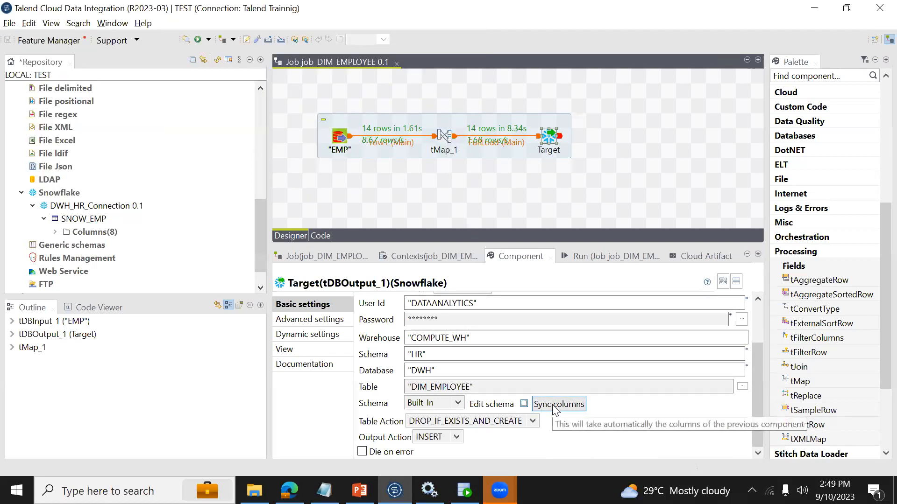
left_click(556, 406)
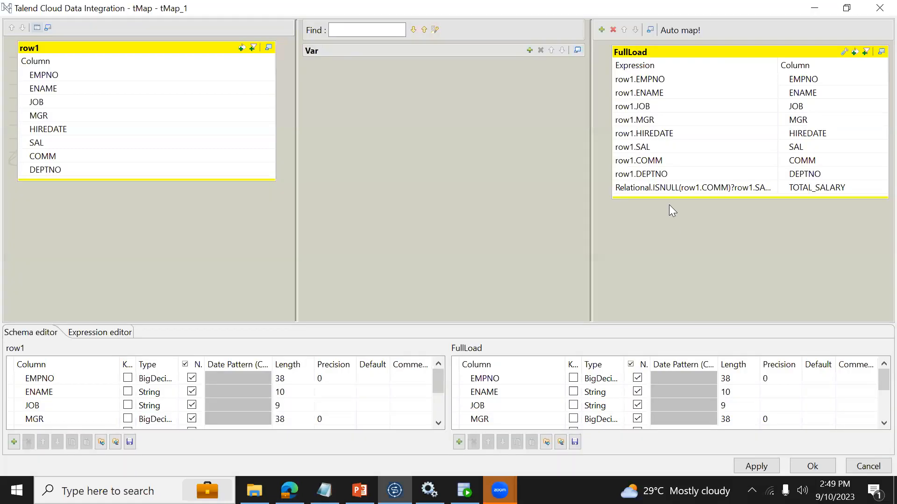
In tMap_1, add a CREATE_DATE column to the FullLoad output below TOTAL_SALARY
left_click(652, 189)
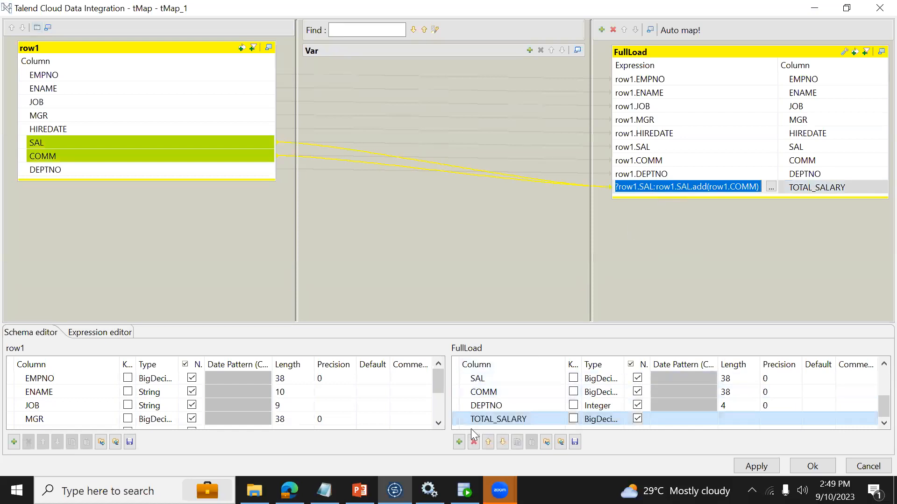
left_click(459, 442)
left_click(799, 202)
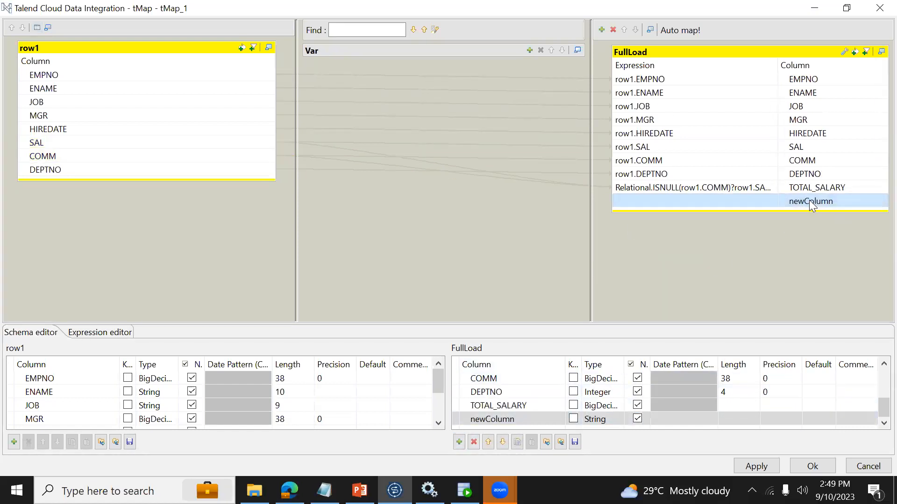
left_click(503, 418)
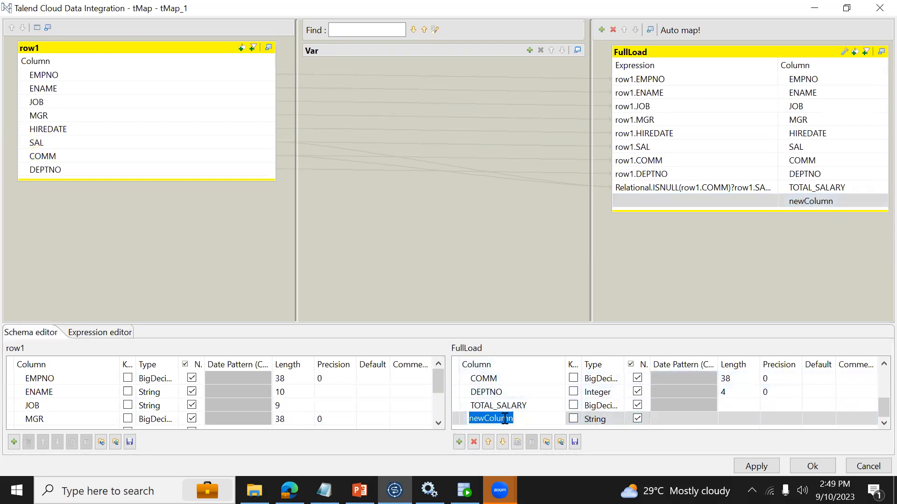
type("CREATE_DATE")
Set the CREATE_DATE column's type to Date, and accept the mapping with its changes propagated
left_click(601, 420)
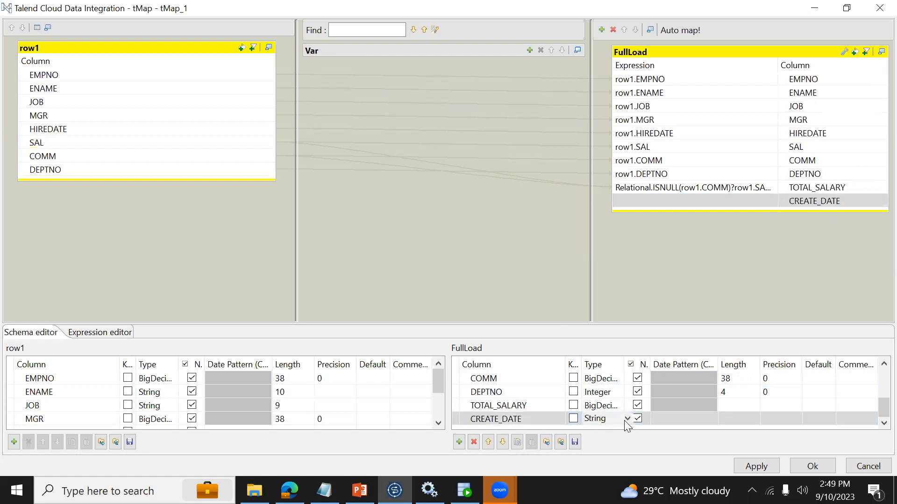
left_click(627, 419)
left_click_drag(653, 352, 652, 375)
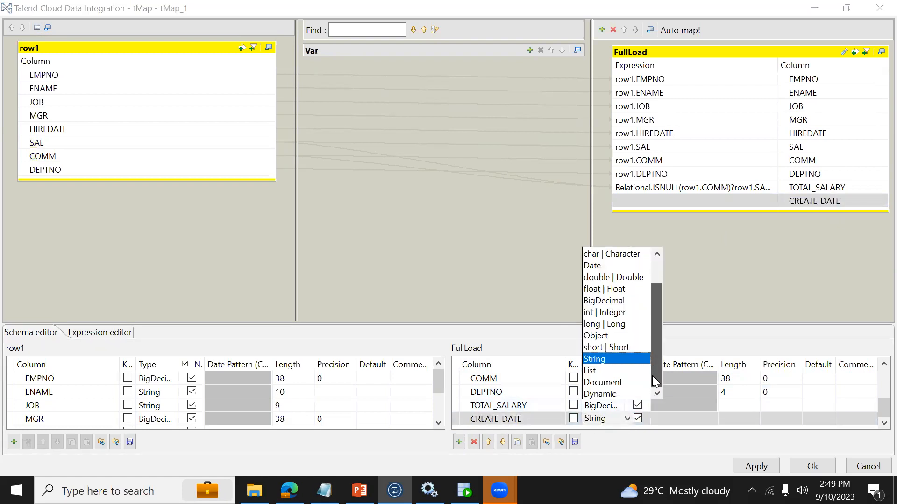
left_click(592, 266)
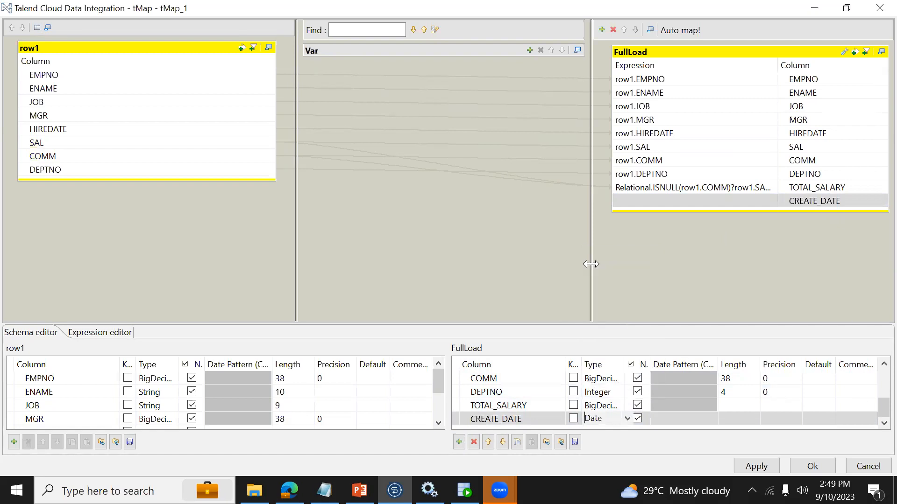
left_click(723, 200)
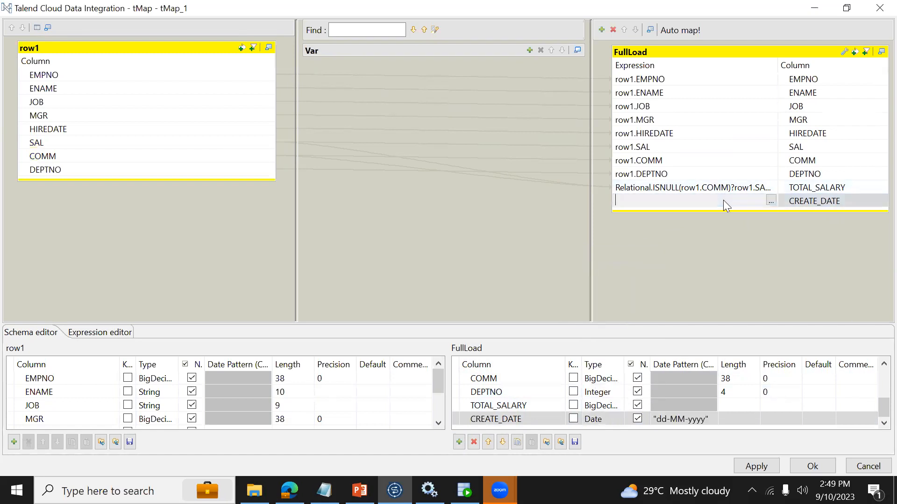
left_click(812, 466)
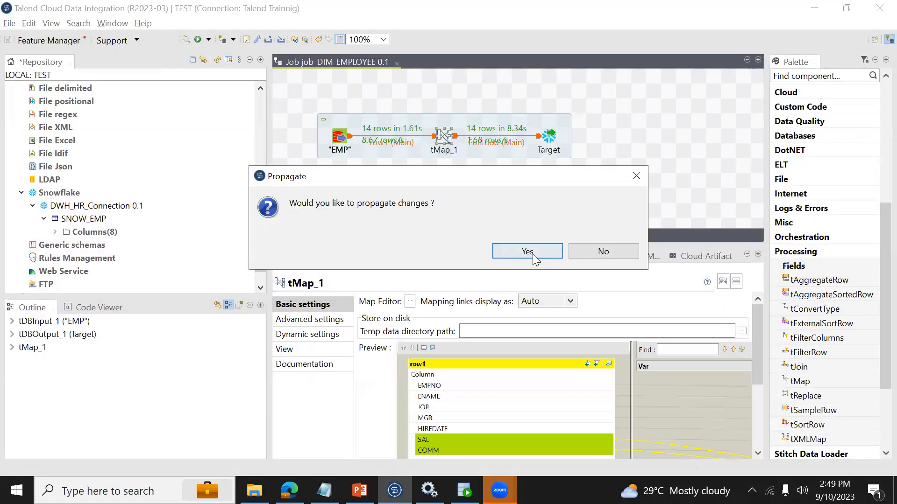
left_click(527, 251)
Inspect the Target component's schema, enlarged to show all columns, for CREATE_DATE in both the input and output lists
left_click(553, 136)
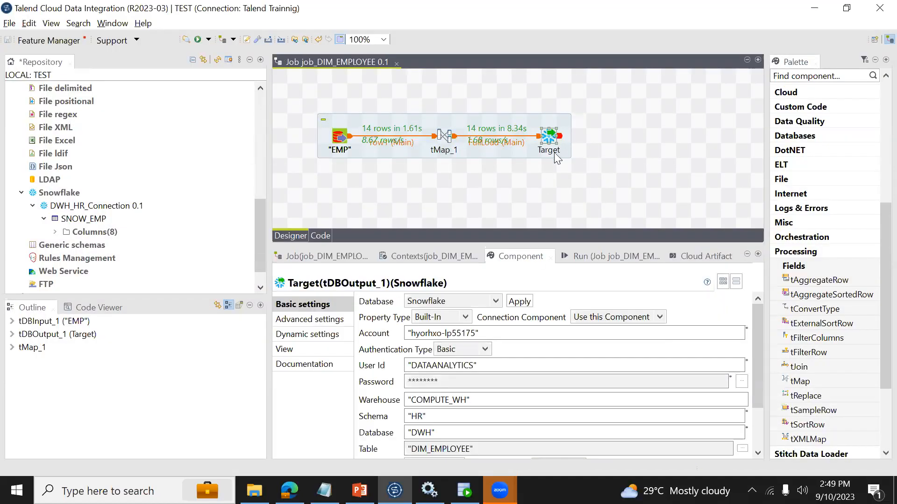
scroll(645, 359, "down", 3)
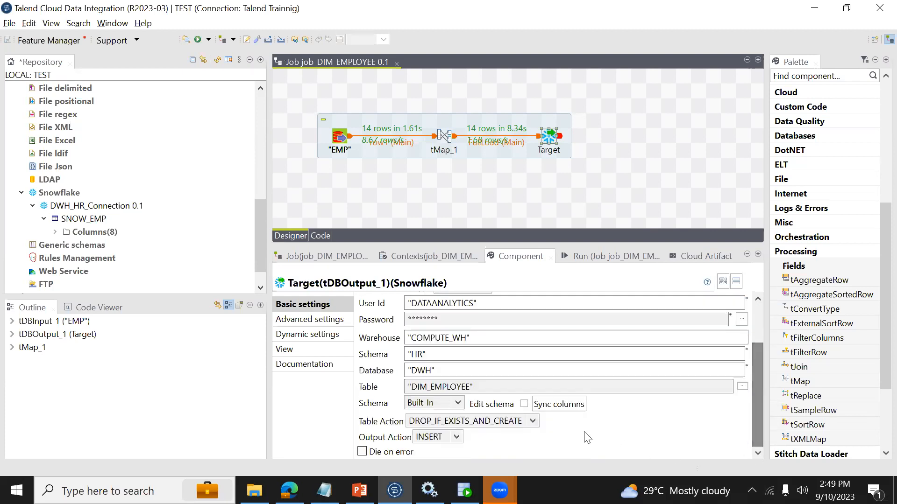
left_click(524, 404)
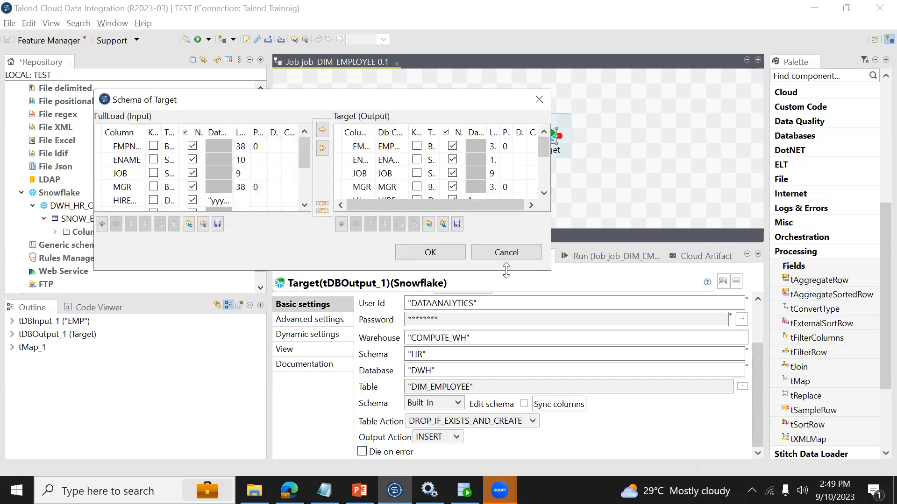
left_click_drag(506, 269, 506, 410)
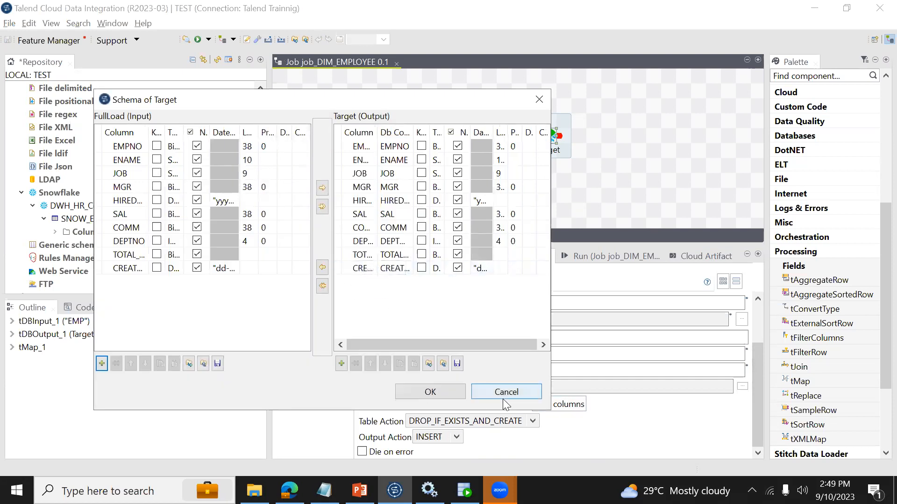
left_click(503, 398)
Sync the Target component's columns with FullLoad, and recheck CREATE_DATE in the Target schema and in the tMap_1 output
left_click(568, 404)
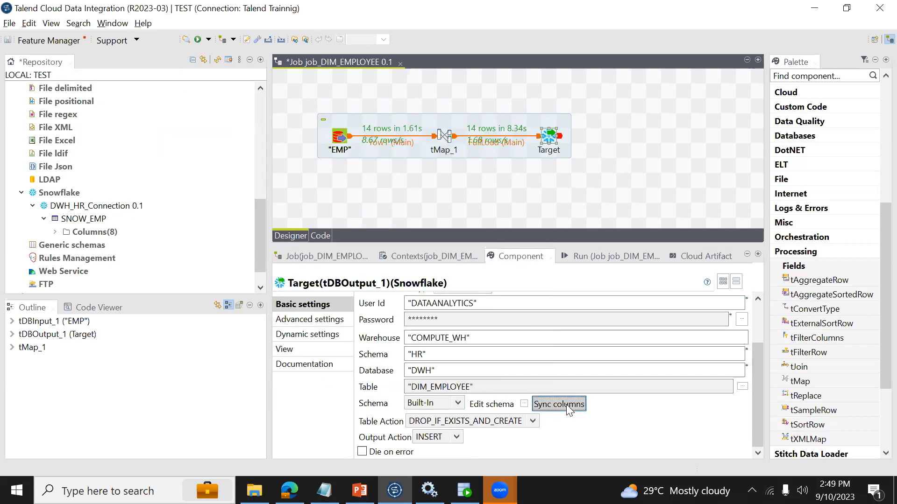
left_click(524, 405)
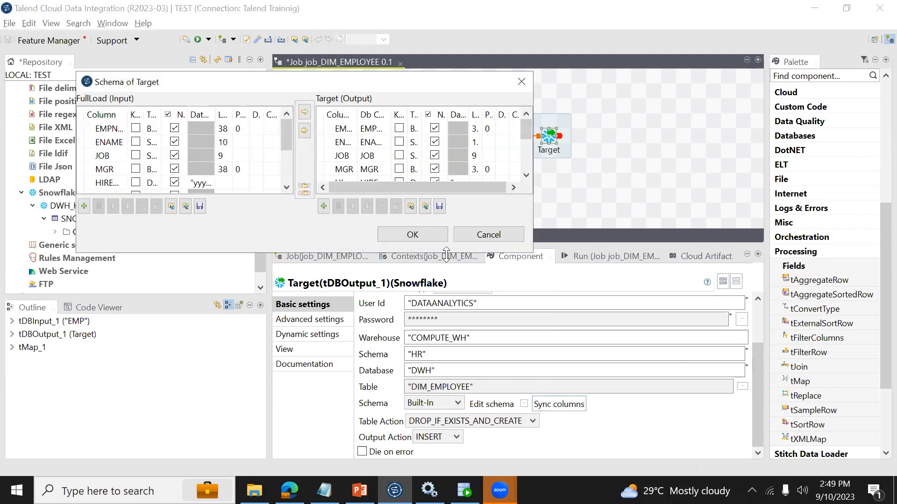
left_click_drag(446, 255, 507, 347)
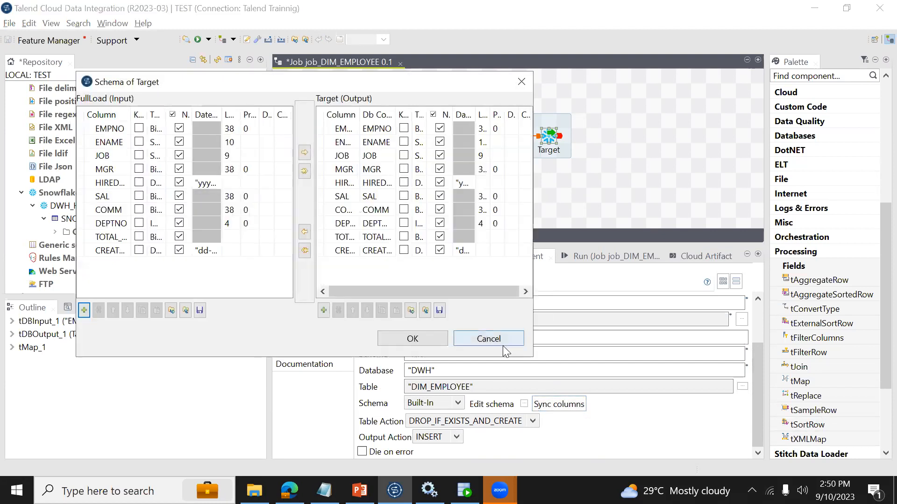
left_click(503, 345)
double_click(444, 136)
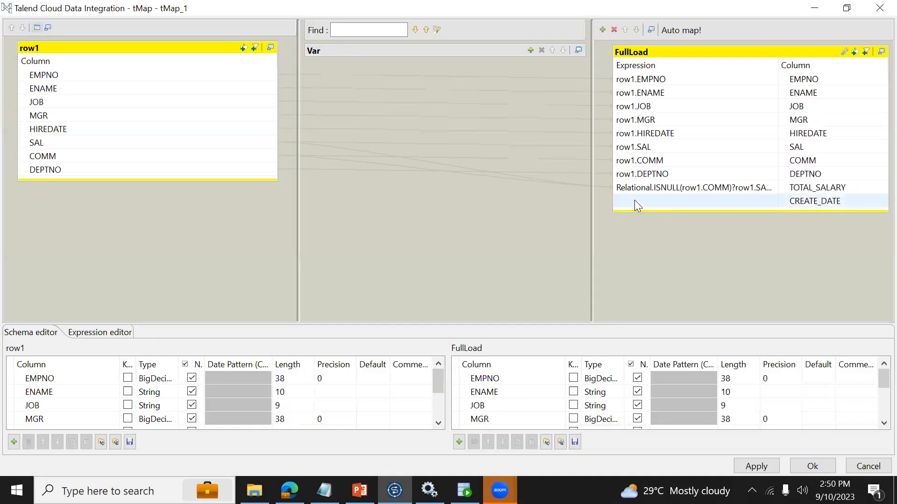
left_click(854, 466)
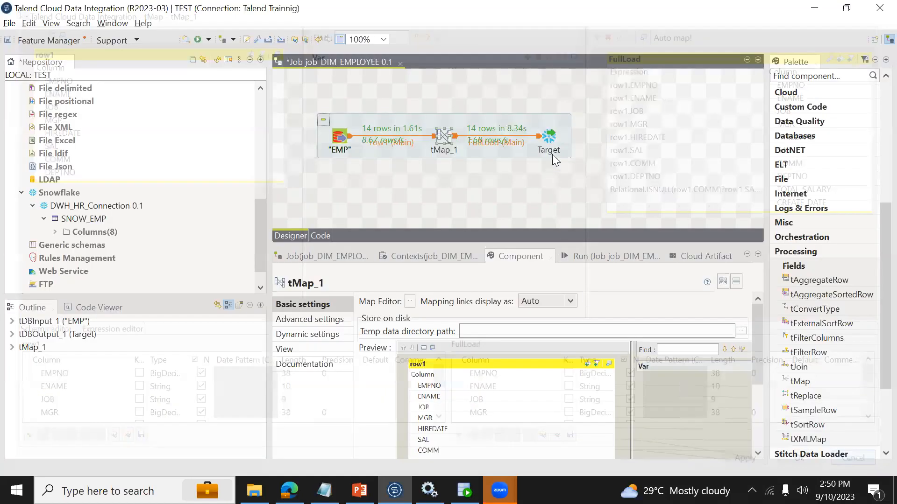
Sync the Target component's columns, and review the FullLoad output columns in tMap_1 without changing the mapping
left_click(547, 143)
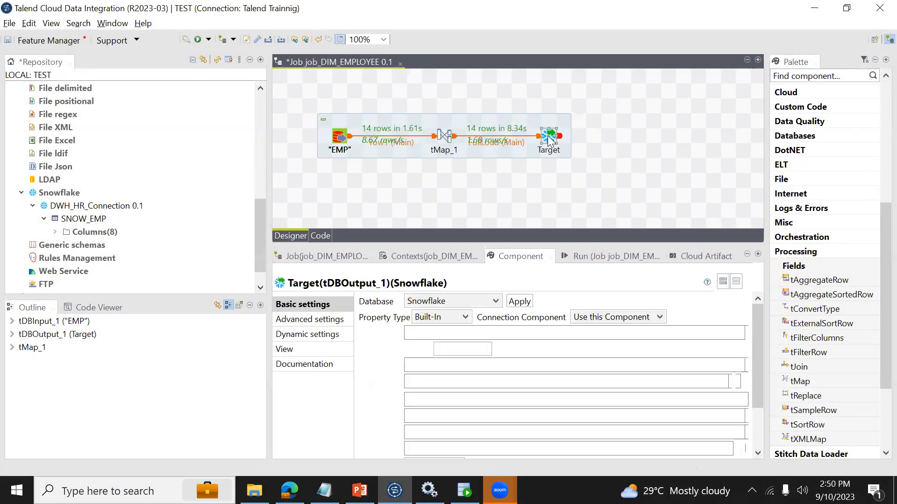
scroll(755, 326, "down", 3)
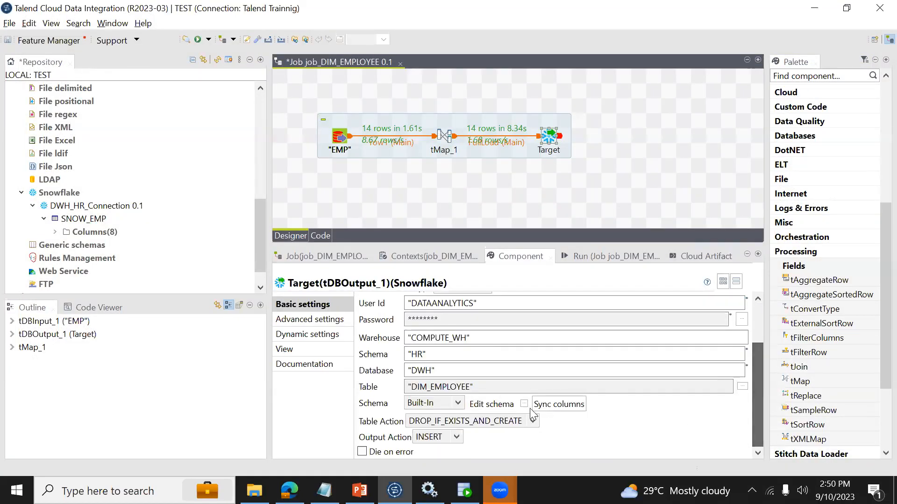
left_click(554, 411)
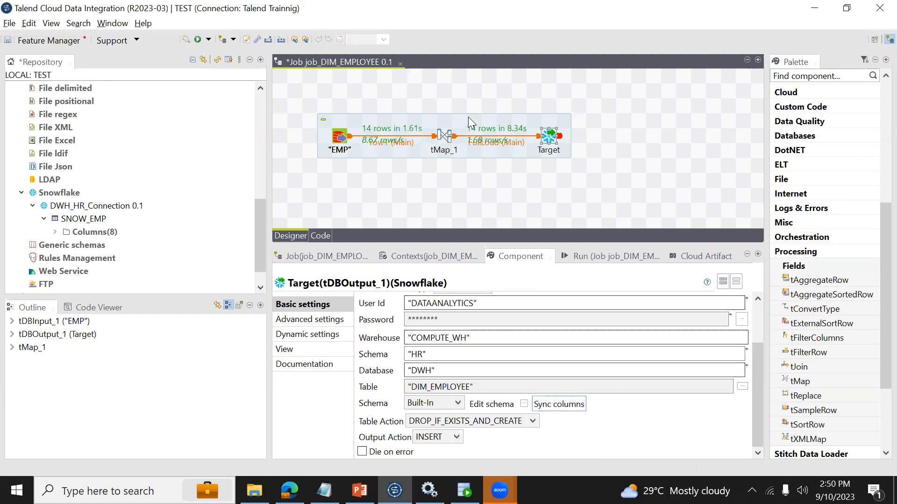
double_click(446, 138)
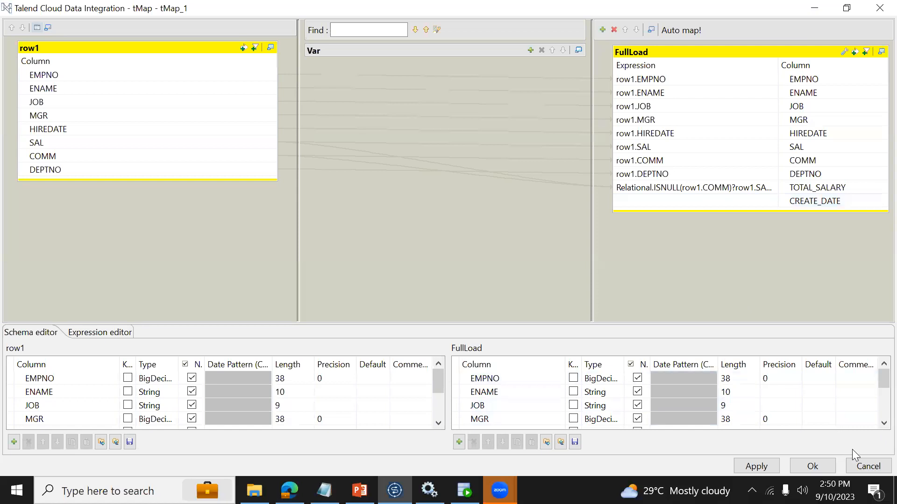
left_click(859, 472)
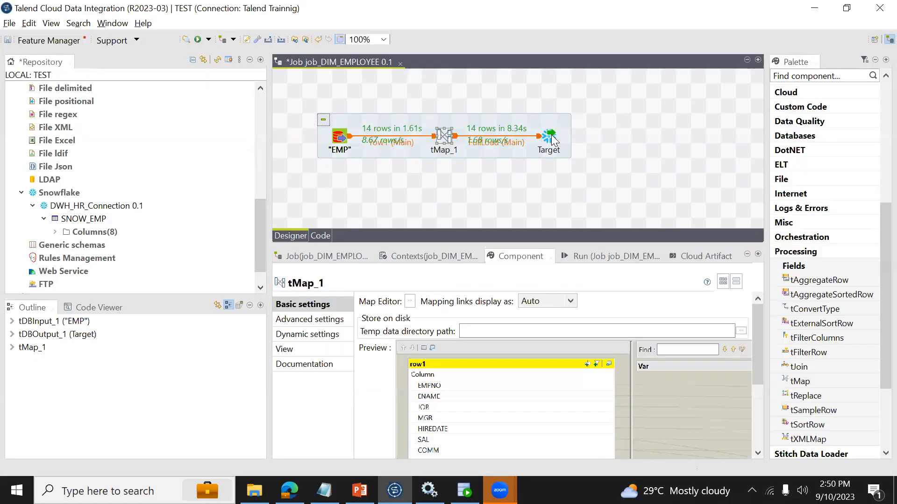
In the Target component's schema, add a column named TEST below CREATE_DATE in the output list and accept the schema
left_click(551, 135)
scroll(756, 337, "down", 3)
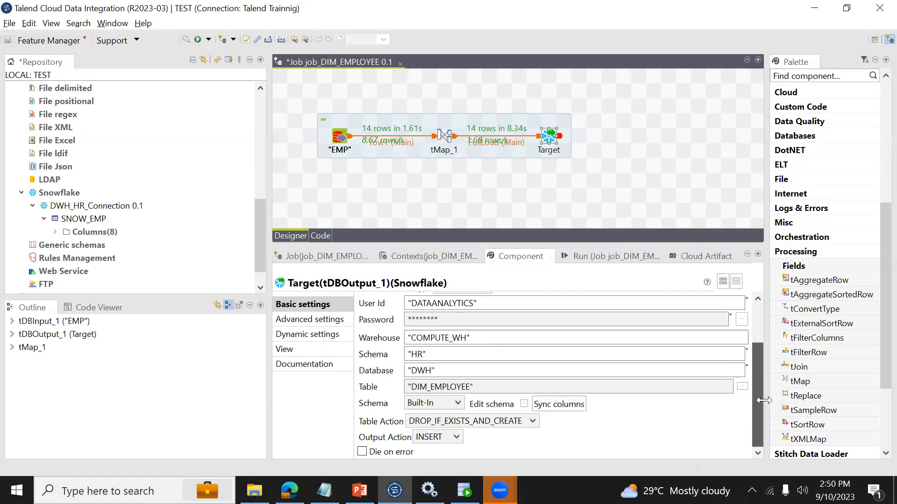
left_click(524, 405)
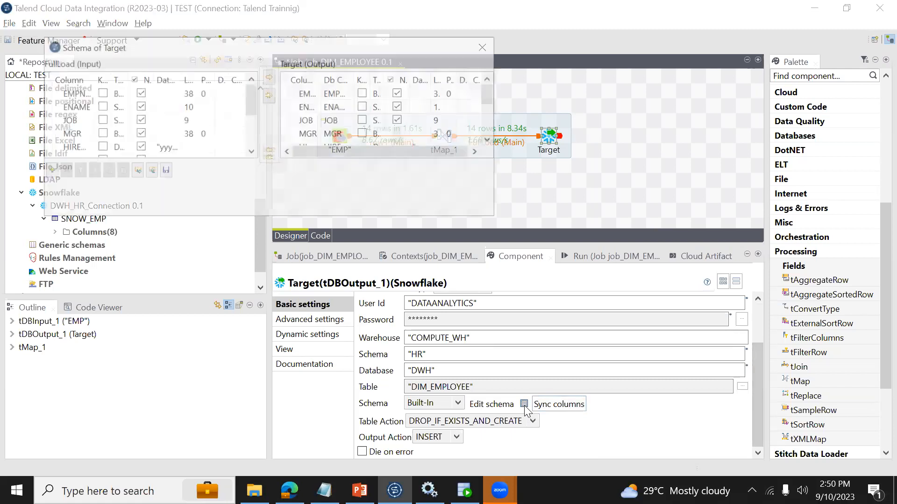
left_click_drag(440, 217, 440, 341)
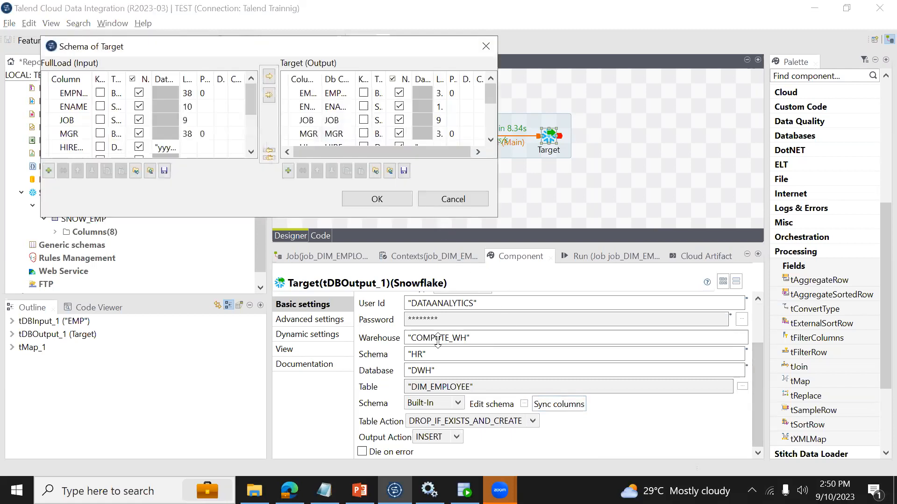
left_click(310, 216)
left_click(310, 216)
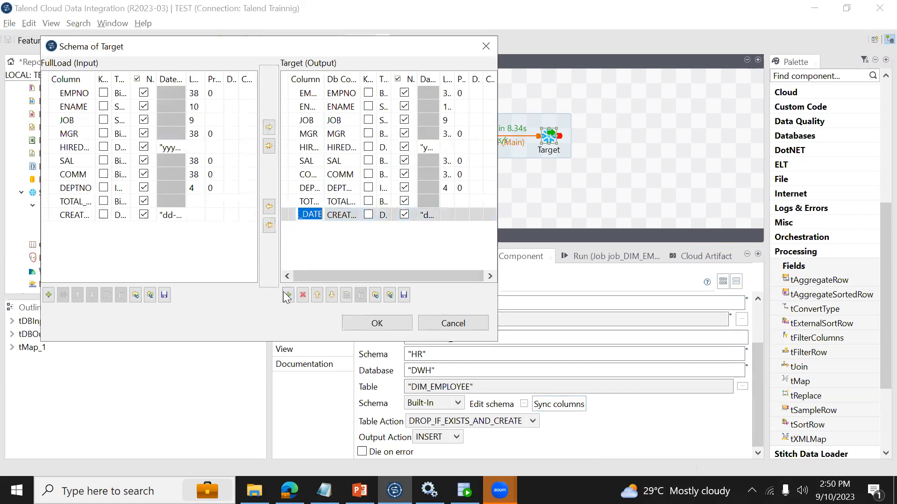
left_click(288, 295)
left_click(302, 229)
type("TEST")
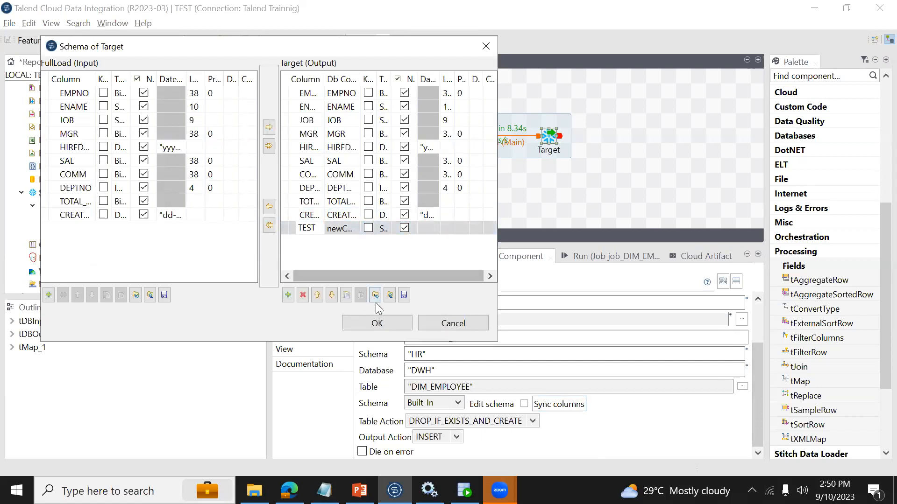
left_click(387, 327)
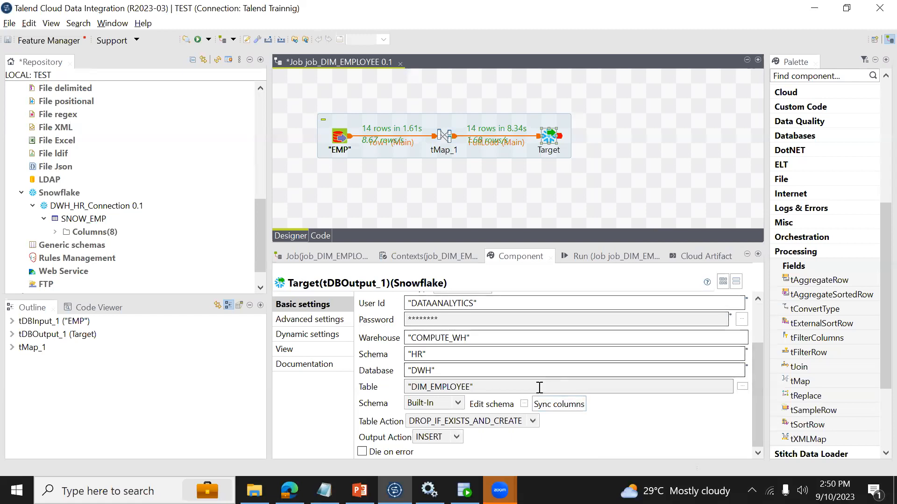
Compare the input and output lists of the Target schema, enlarged to show all columns, for the TEST column
left_click(524, 404)
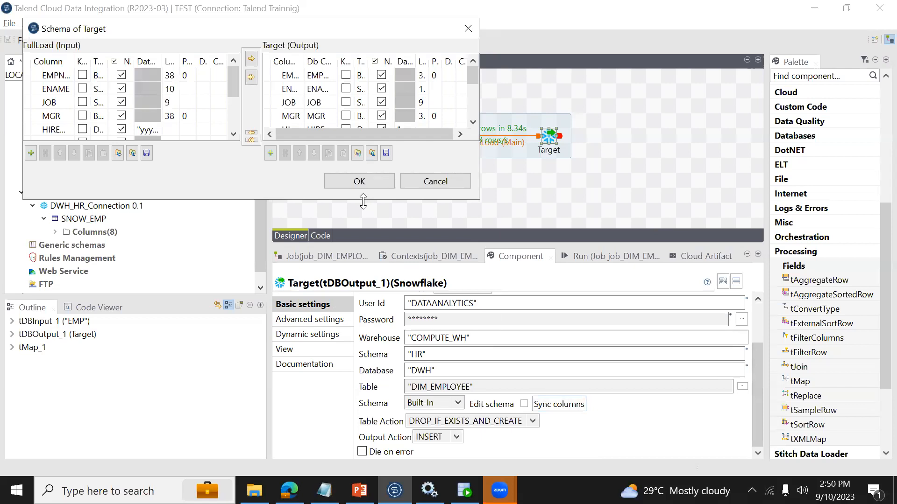
left_click_drag(363, 201, 363, 348)
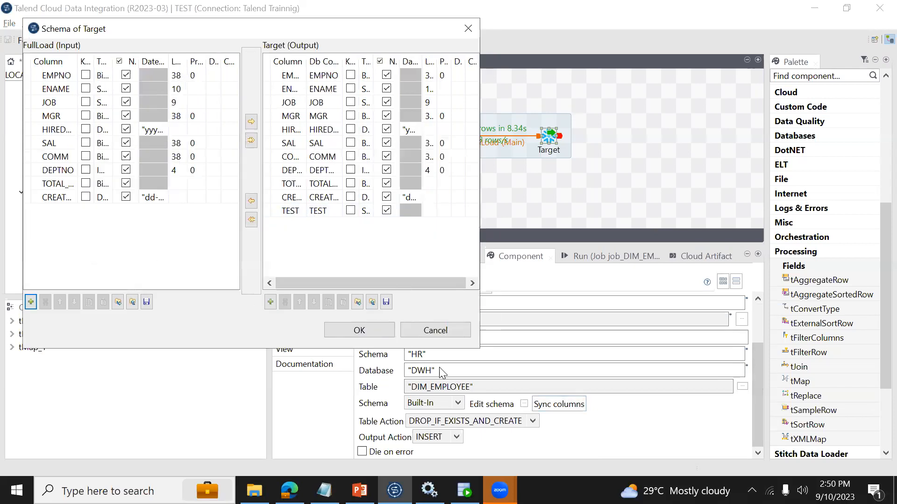
left_click(435, 329)
Sync the Target component's columns with the FullLoad input, and reopen the Target schema to check for TEST
left_click(560, 405)
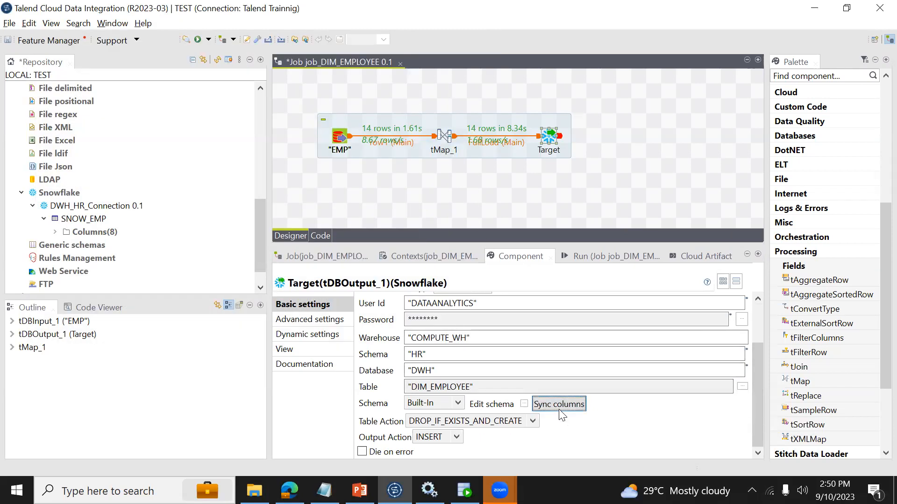
left_click(524, 404)
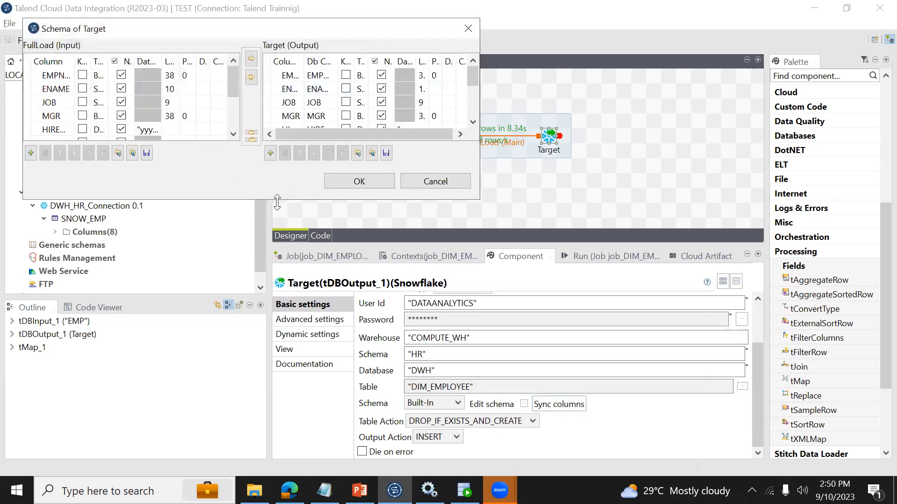
Compare the Target component's input and output schema columns and review the tMap_1 column mappings
left_click_drag(277, 202, 277, 374)
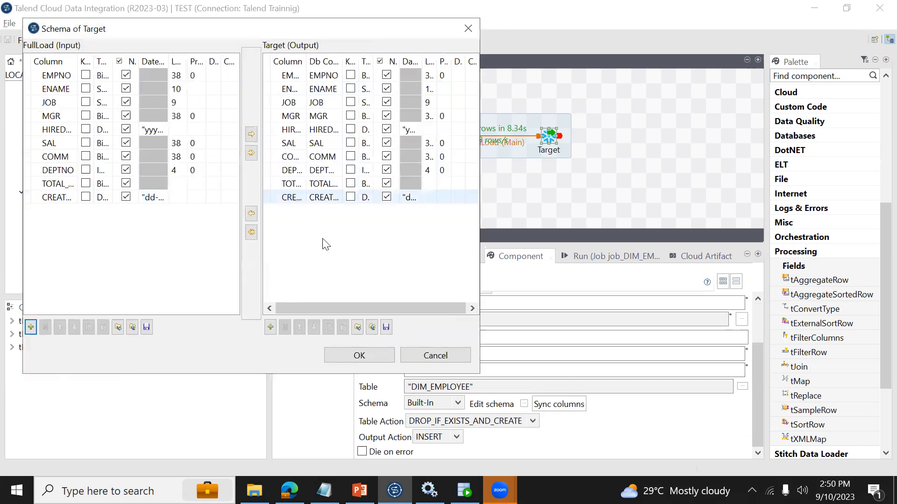
left_click(417, 354)
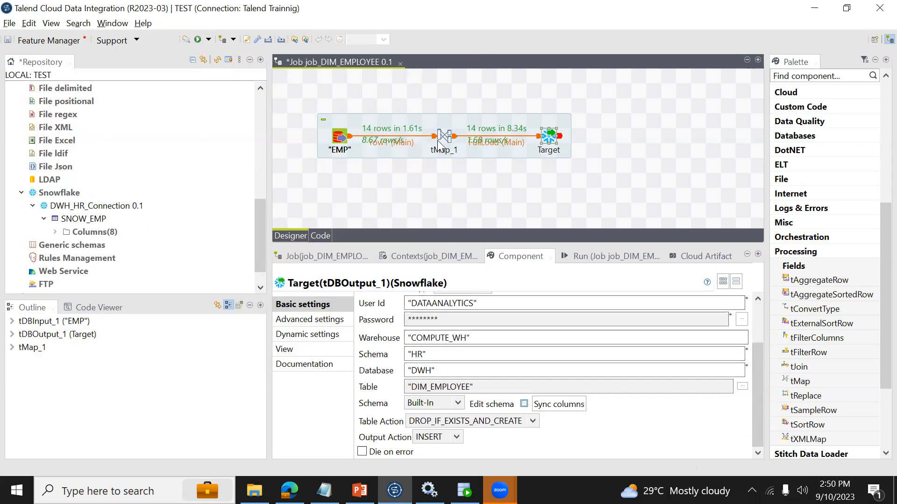
double_click(447, 136)
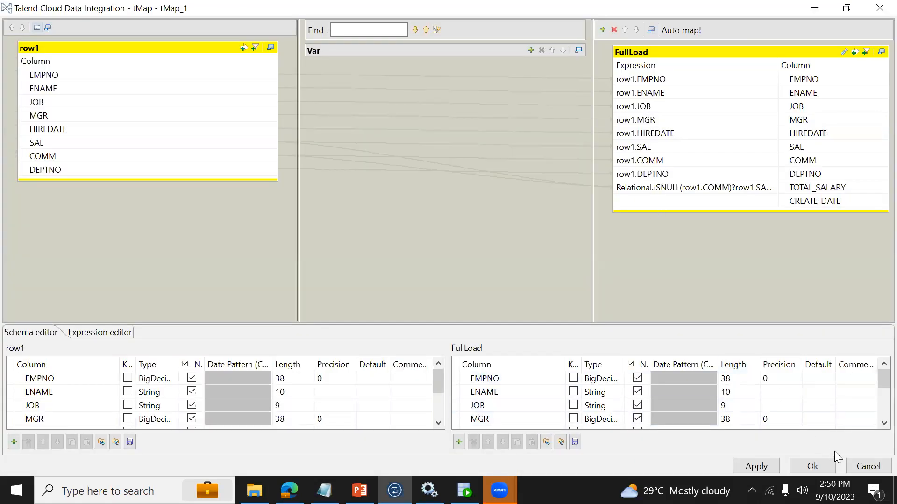
left_click(854, 462)
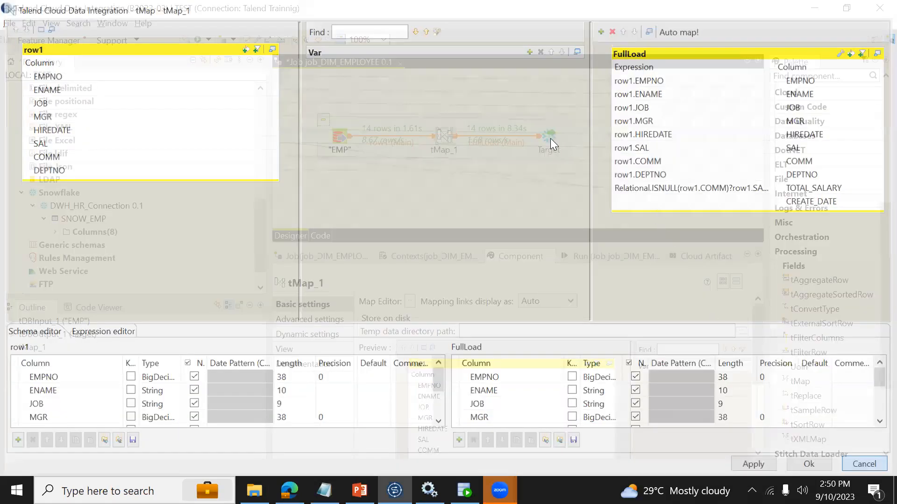
Sync the Target component's columns from the preceding component and check its input and output schemas
left_click(550, 139)
scroll(560, 374, "down", 3)
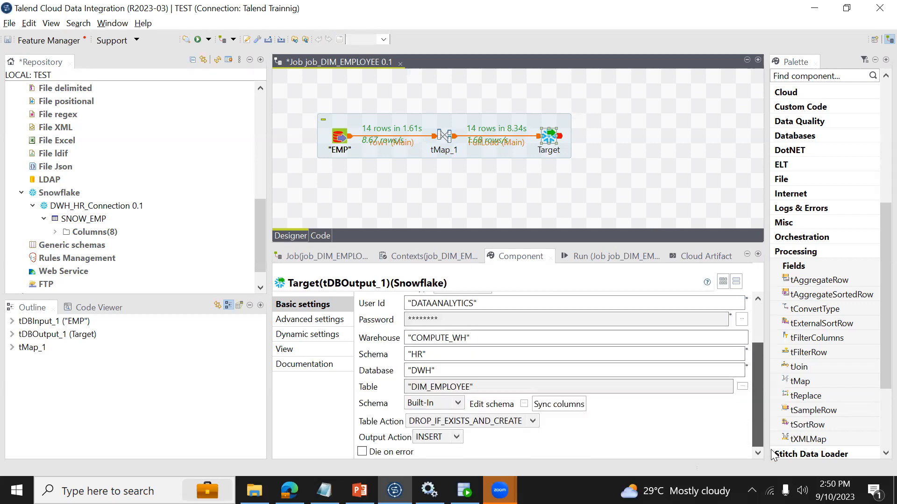
left_click(564, 407)
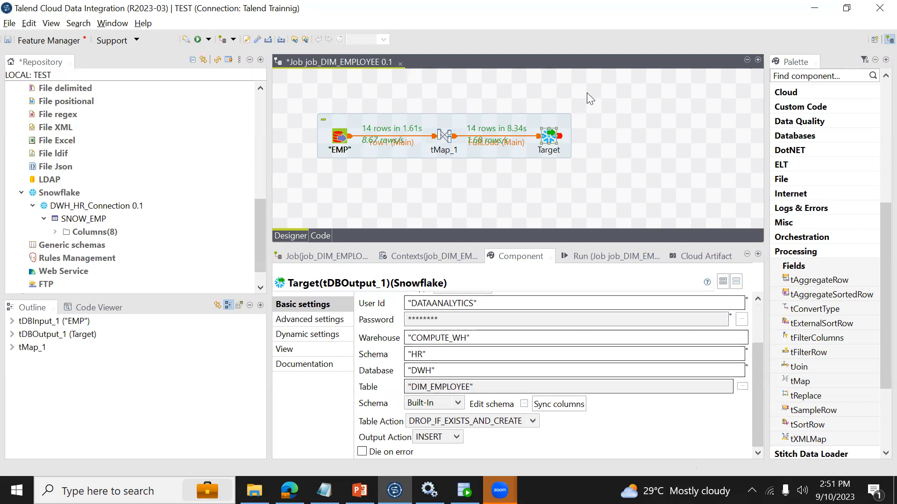
left_click(523, 405)
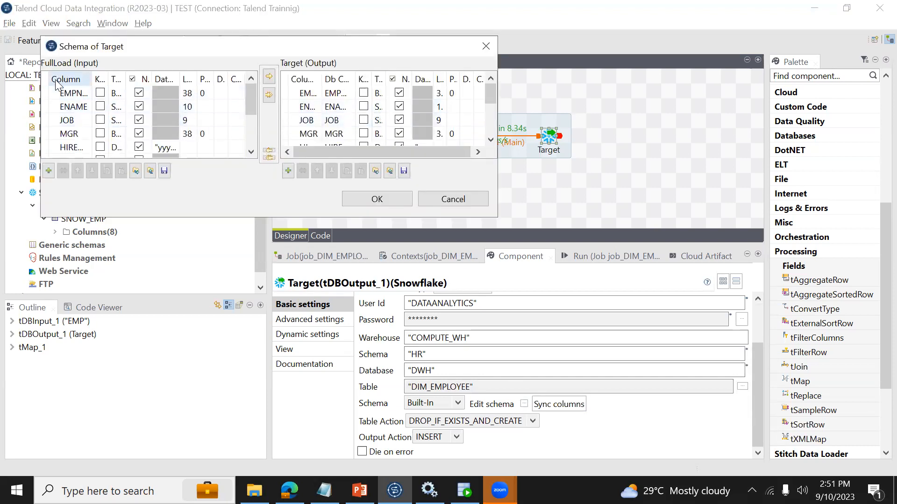
left_click(450, 201)
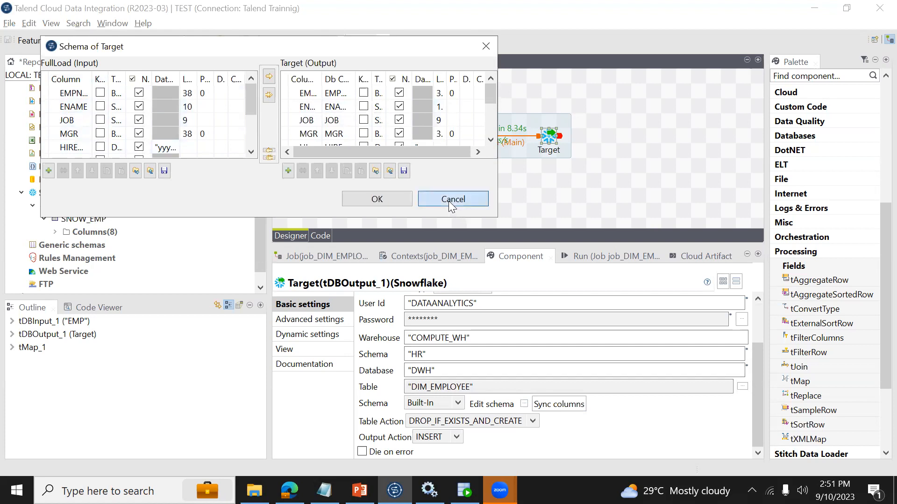
double_click(445, 137)
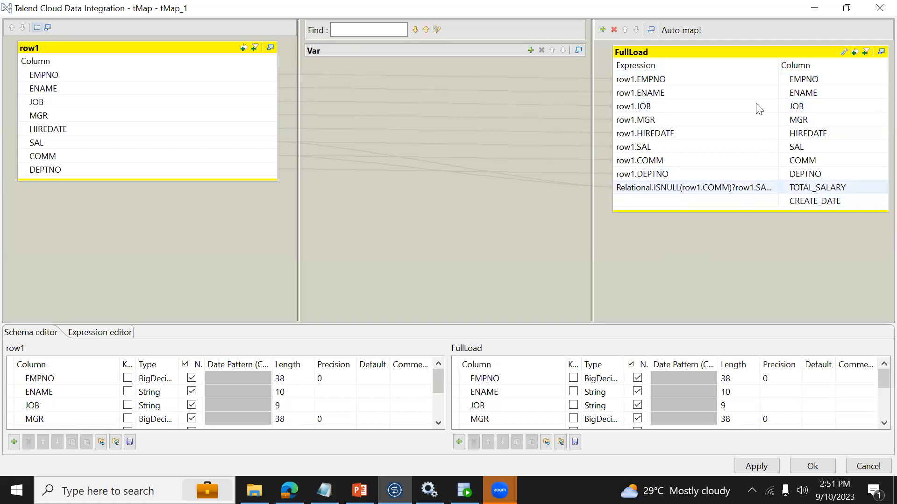
left_click(602, 30)
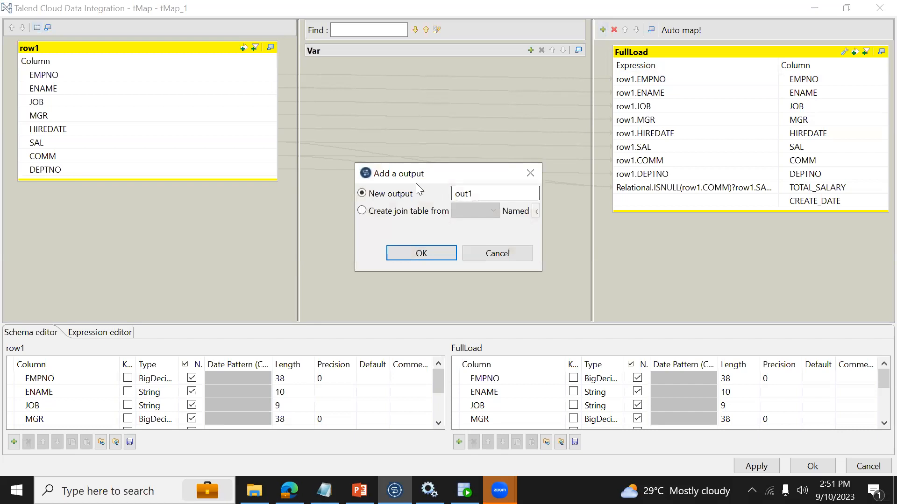
left_click(487, 260)
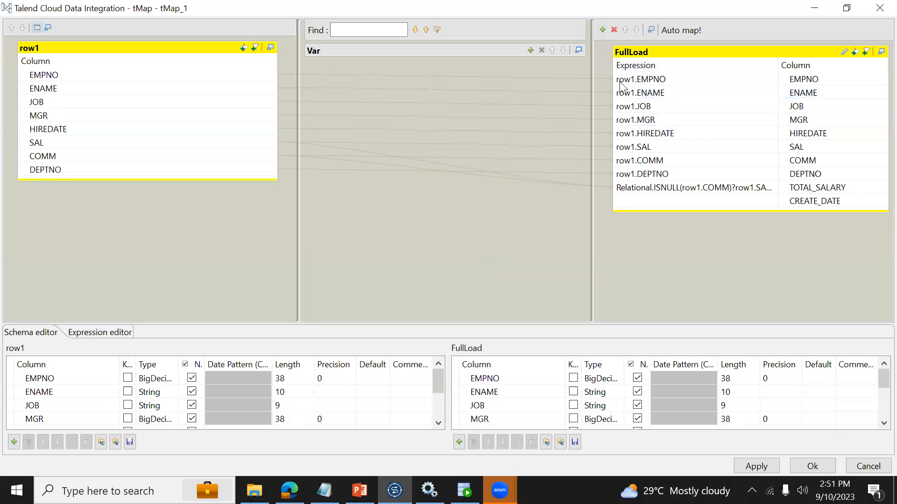
left_click(875, 467)
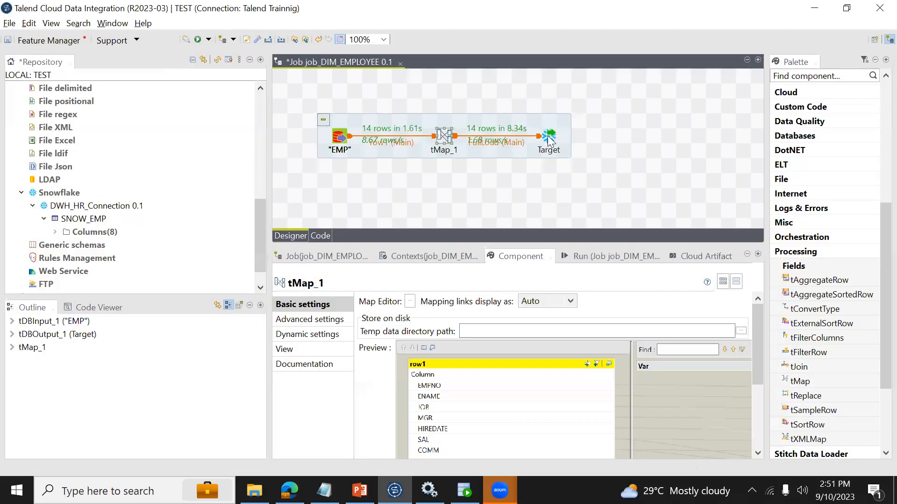
Examine the full list of FullLoad input and Target output columns in the Target component's schema
left_click(549, 140)
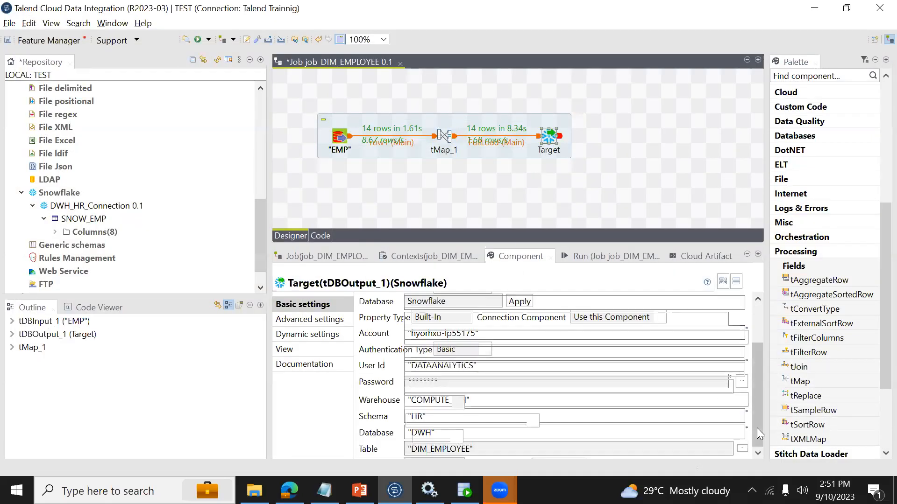
scroll(757, 428, "down", 3)
left_click(524, 404)
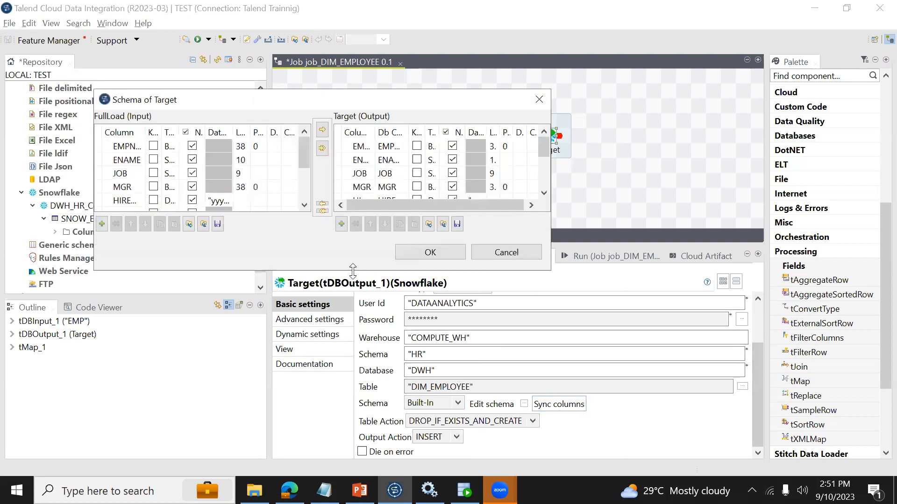
left_click_drag(352, 270, 352, 360)
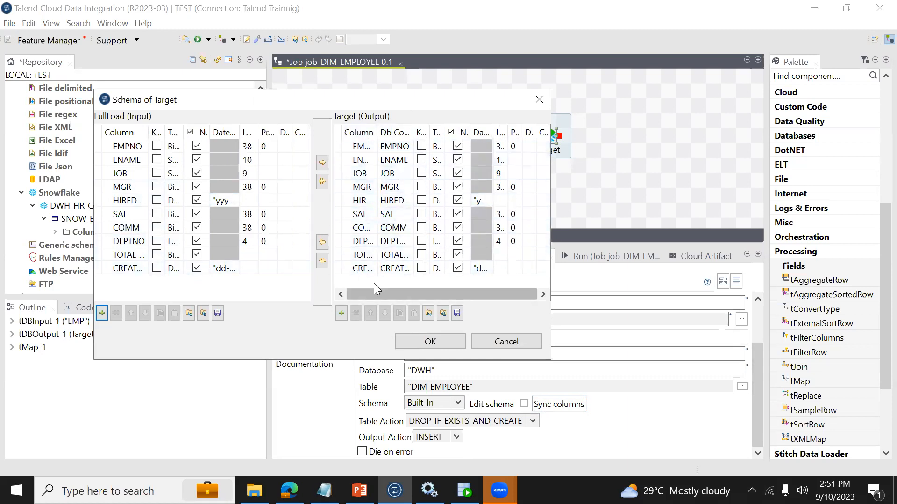
left_click(489, 343)
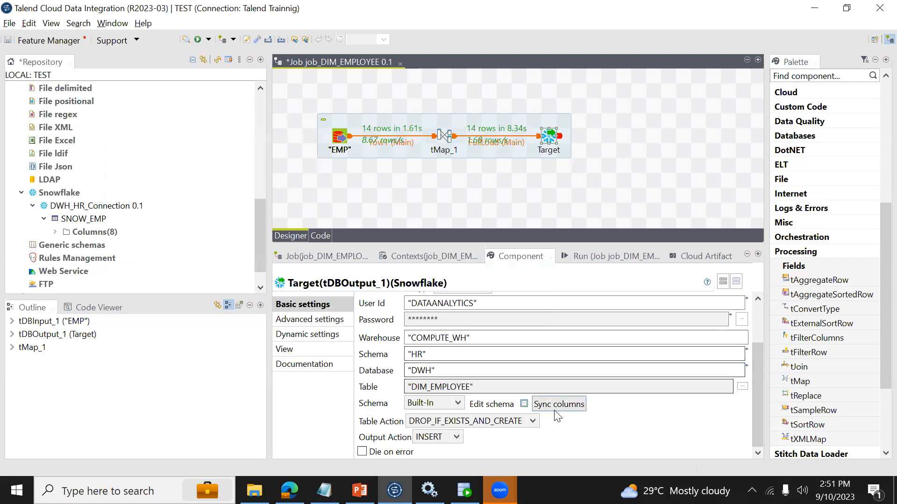
Sync the Target component's columns with the tMap output again and review the schema
left_click(556, 409)
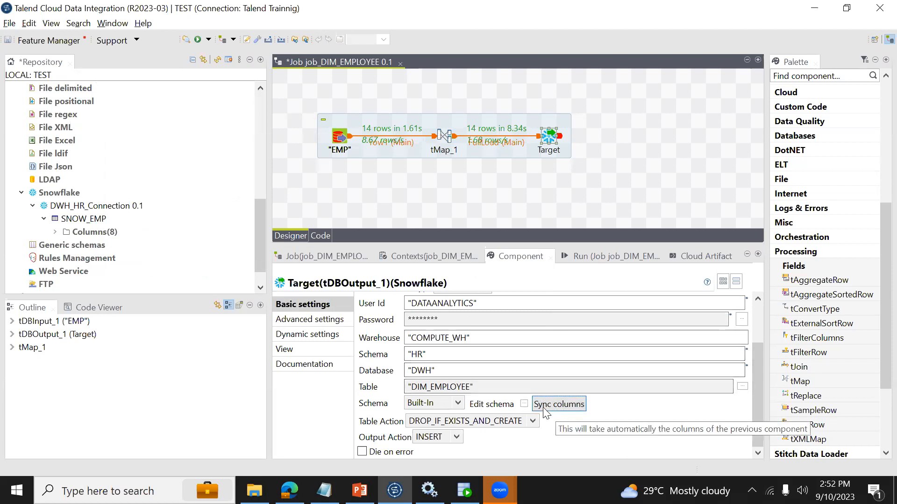
left_click(524, 405)
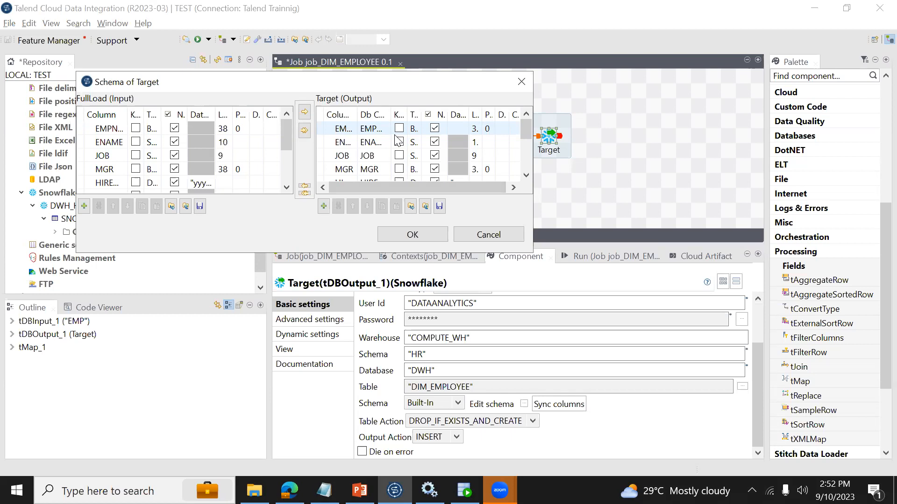
left_click(497, 232)
Add a column named MODIFY_DATE with type Date to the FullLoad output in tMap_1
double_click(443, 137)
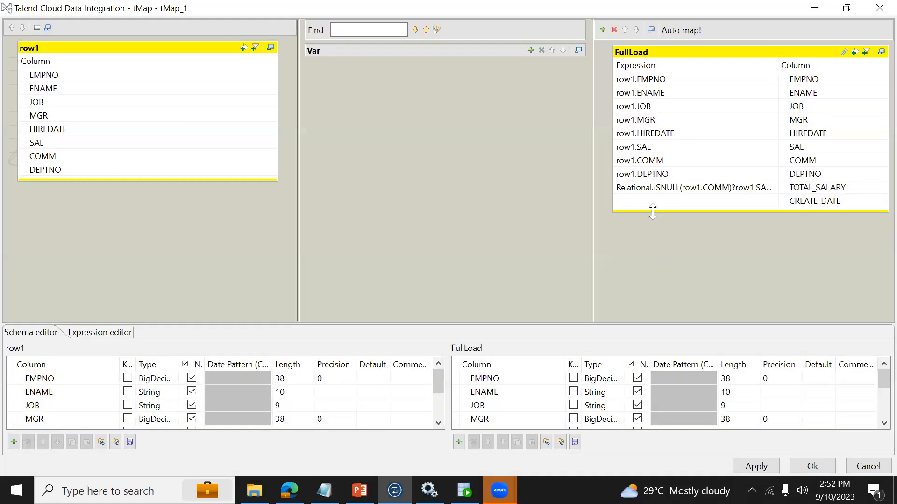
left_click(649, 203)
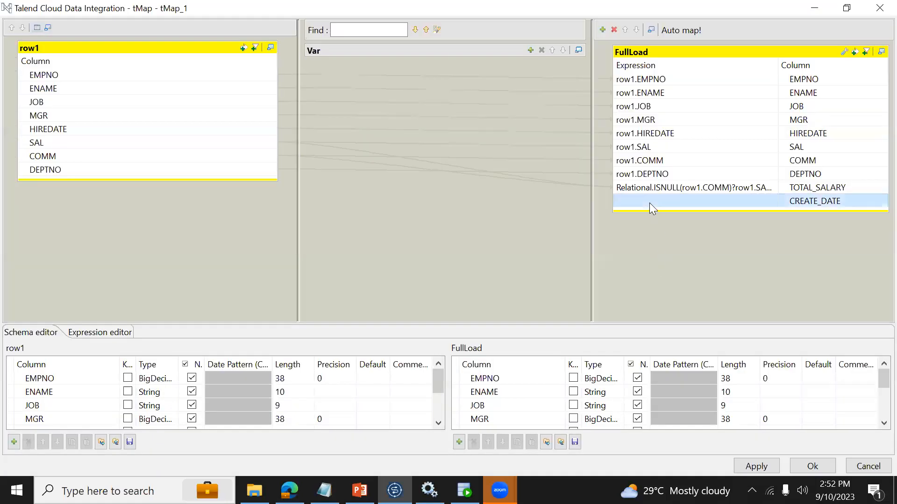
left_click(459, 442)
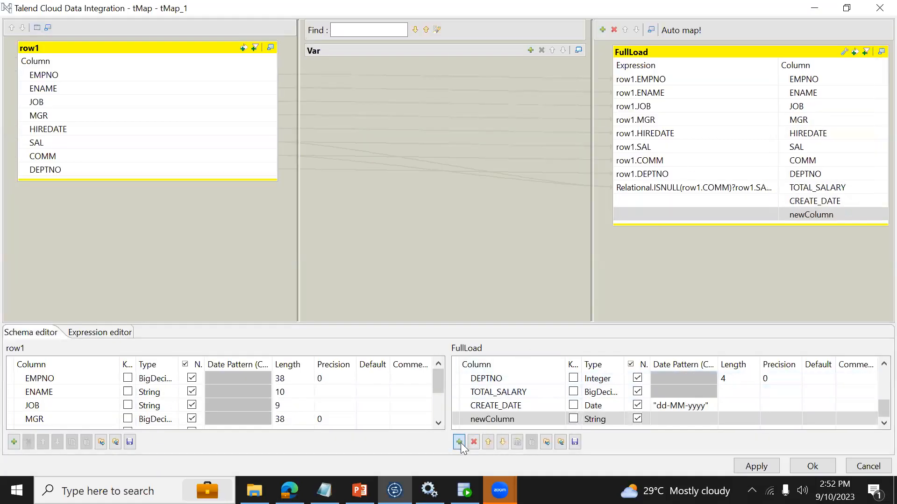
left_click(504, 419)
type("MODIFY_DATE")
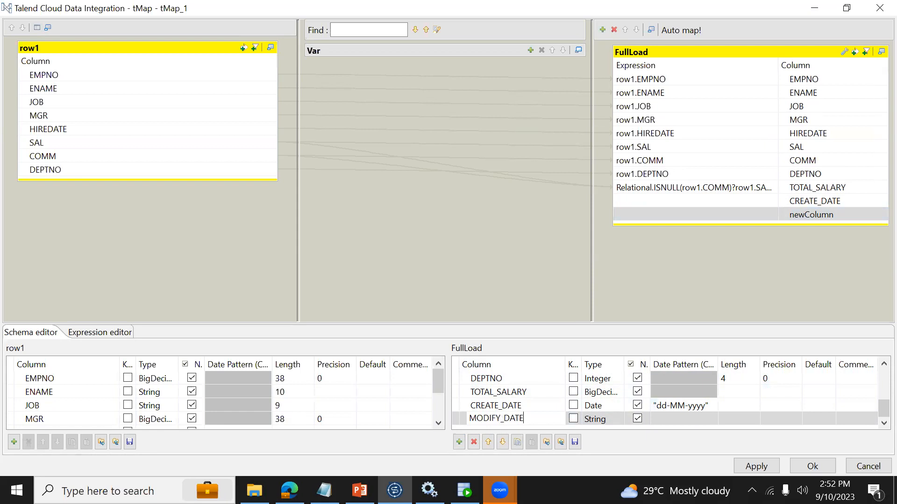
key("Return")
left_click(587, 420)
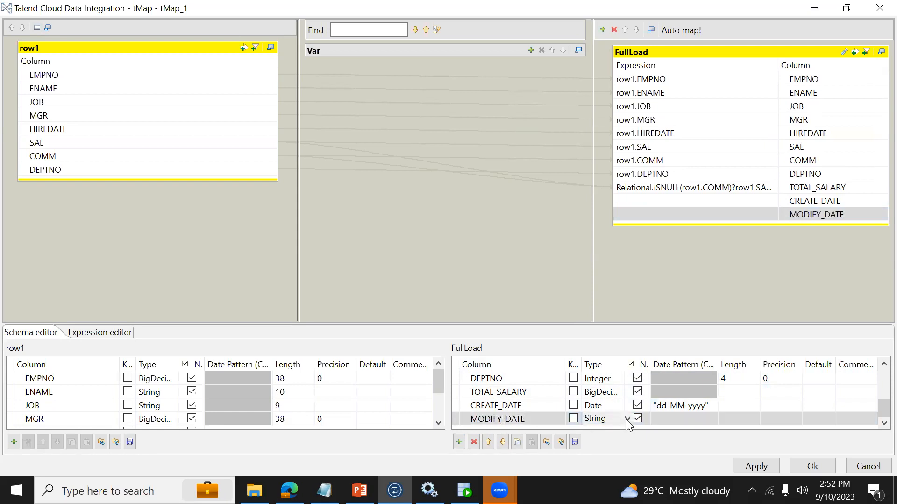
left_click(627, 419)
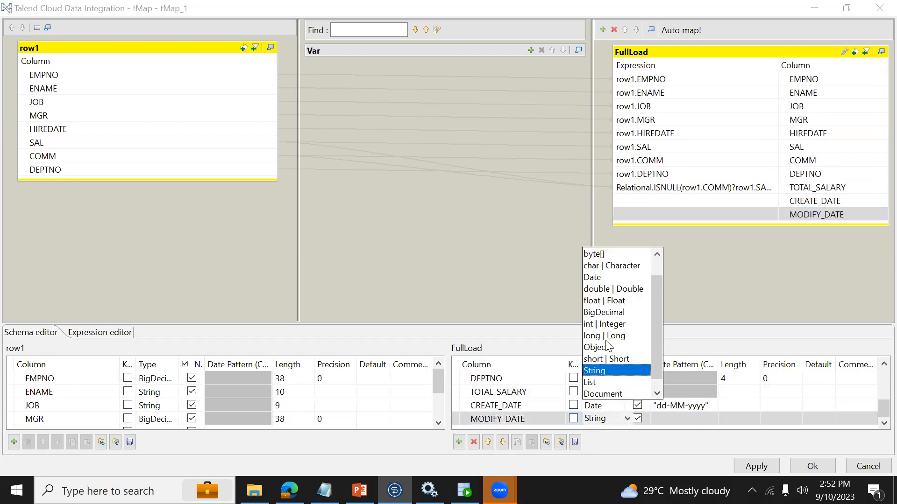
left_click(594, 277)
Set the CREATE_DATE expression in FullLoad to TalendDate.getDate("CCYY-MM-DD hh:mm:ss") using the expression builder
left_click(699, 199)
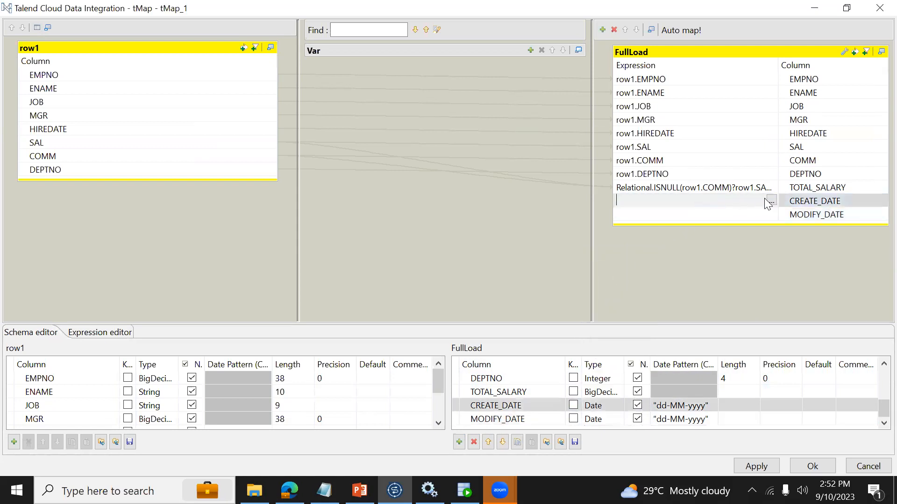
left_click(771, 202)
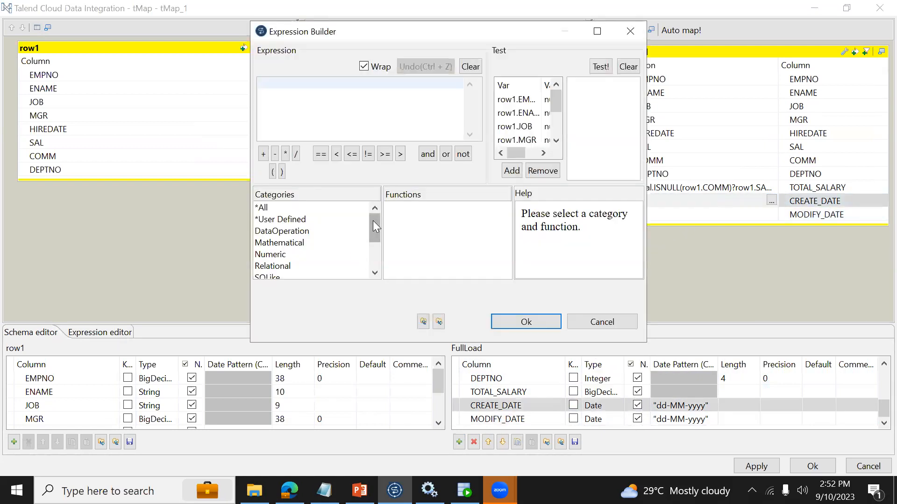
left_click_drag(372, 221, 378, 259)
left_click(283, 255)
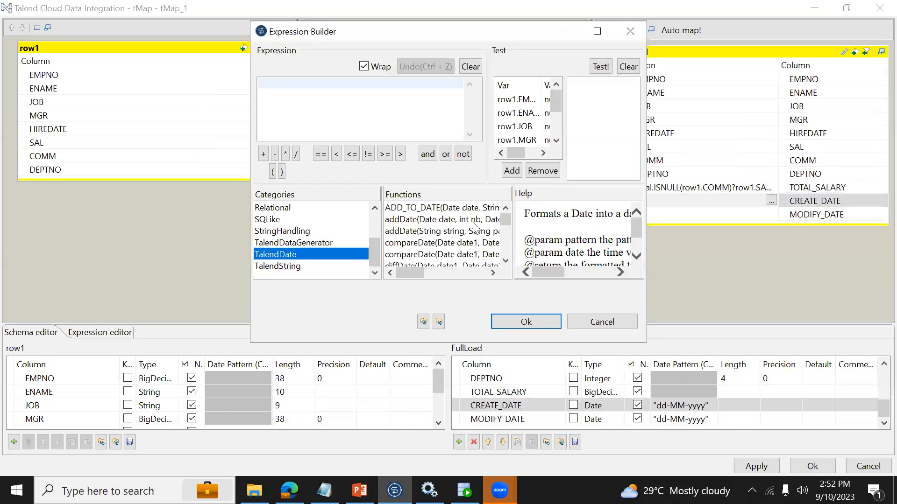
left_click_drag(505, 219, 504, 233)
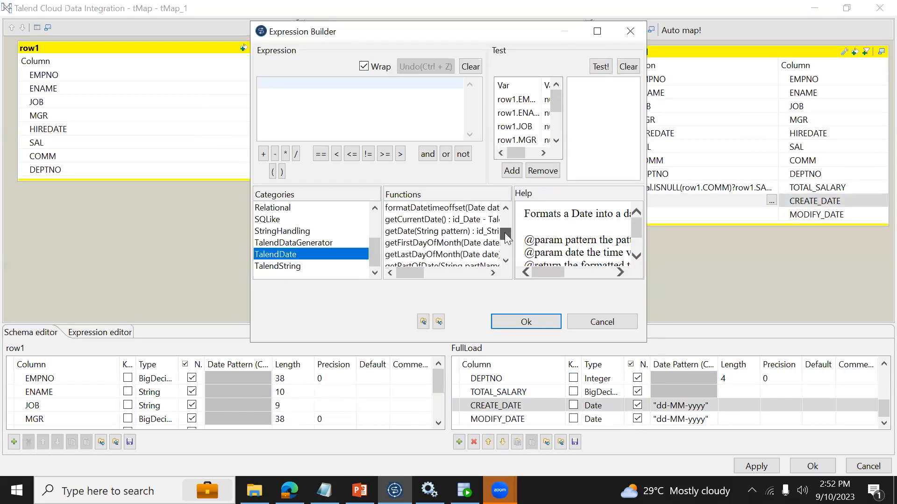
double_click(417, 231)
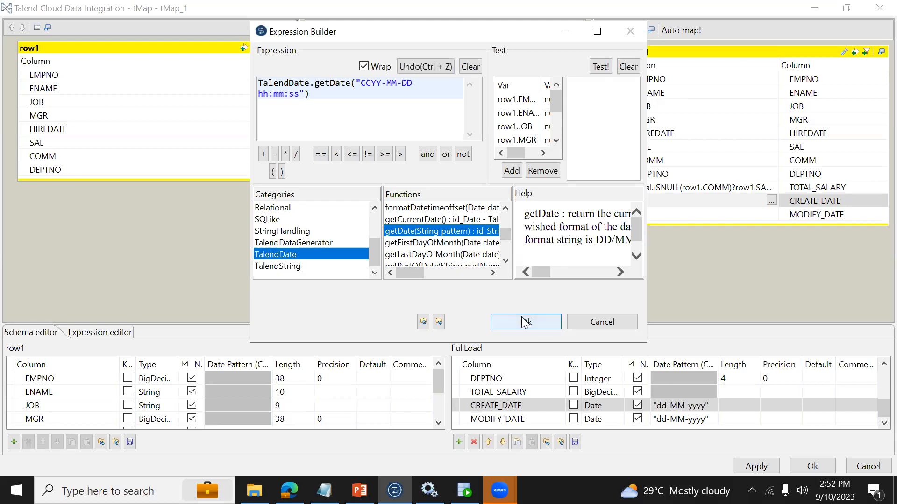
left_click(525, 322)
Try to set the MODIFY_DATE expression in FullLoad to the TalendDate getCurrentDate() function
left_click(772, 216)
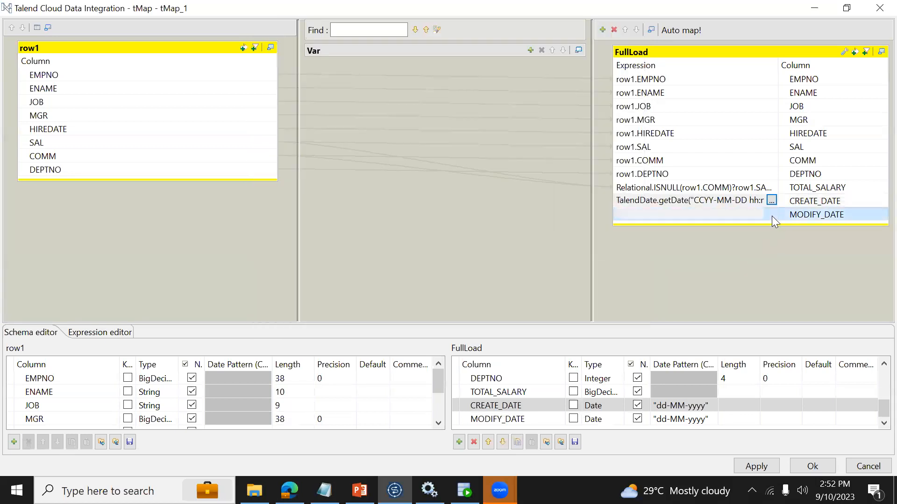
left_click(772, 214)
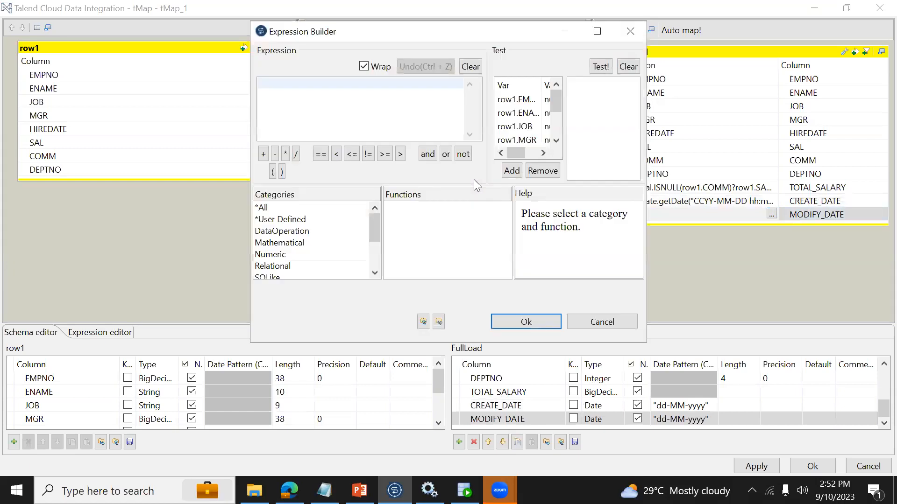
left_click(372, 250)
left_click(292, 255)
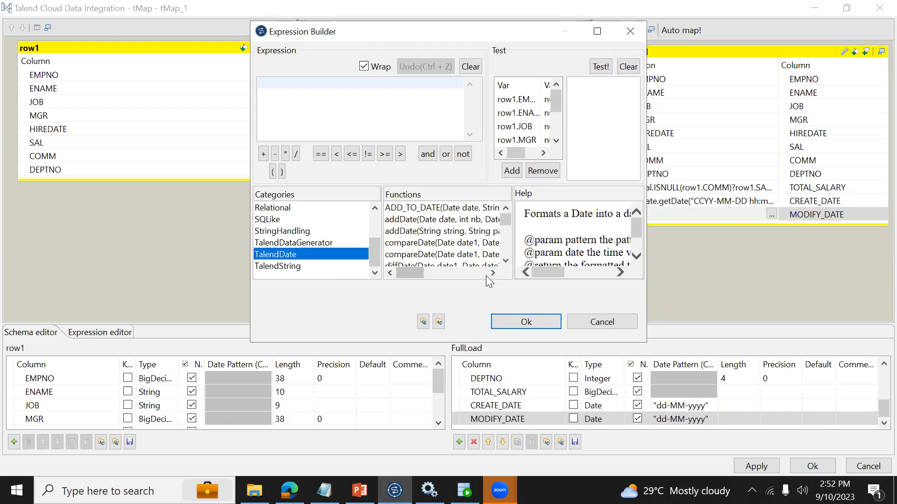
left_click(427, 219)
key("g")
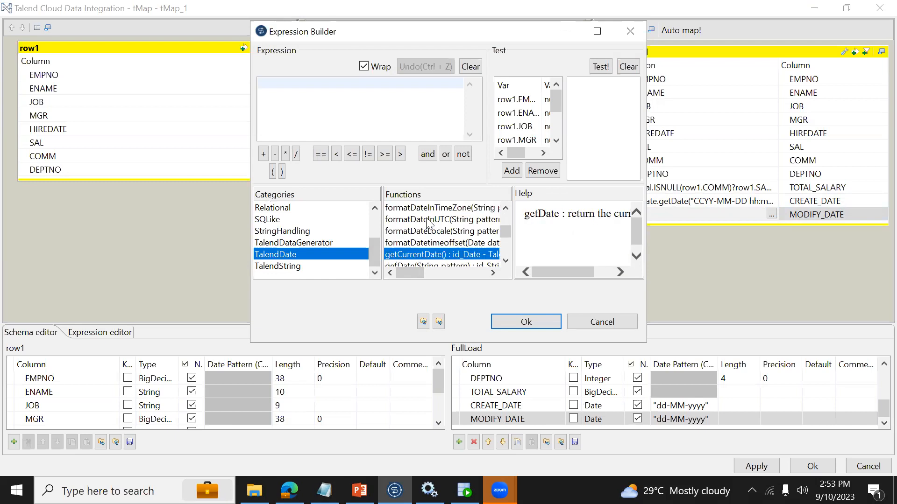
left_click(513, 323)
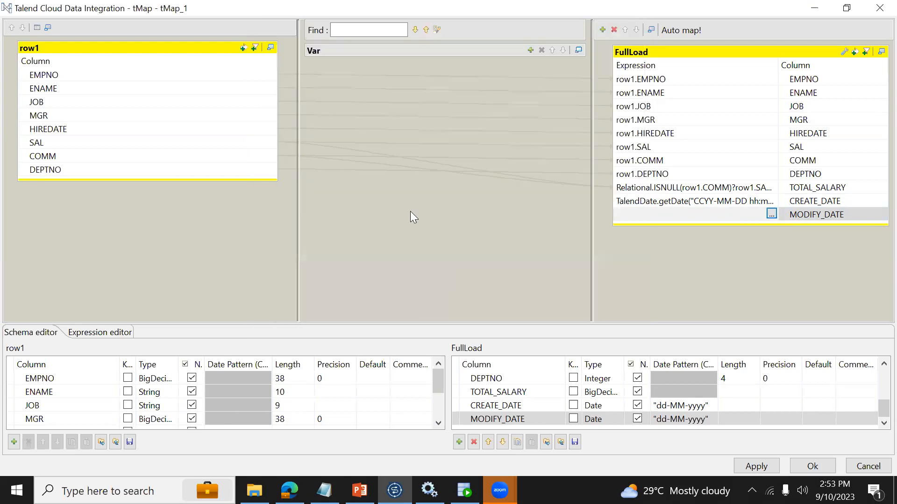
Set the MODIFY_DATE expression in FullLoad to TalendDate.getCurrentDate() using the expression builder
left_click(772, 214)
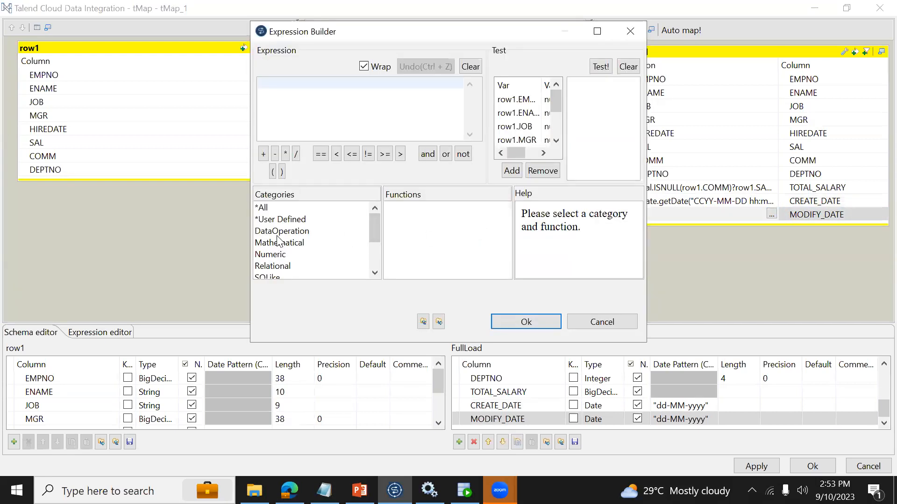
scroll(374, 257, "down", 3)
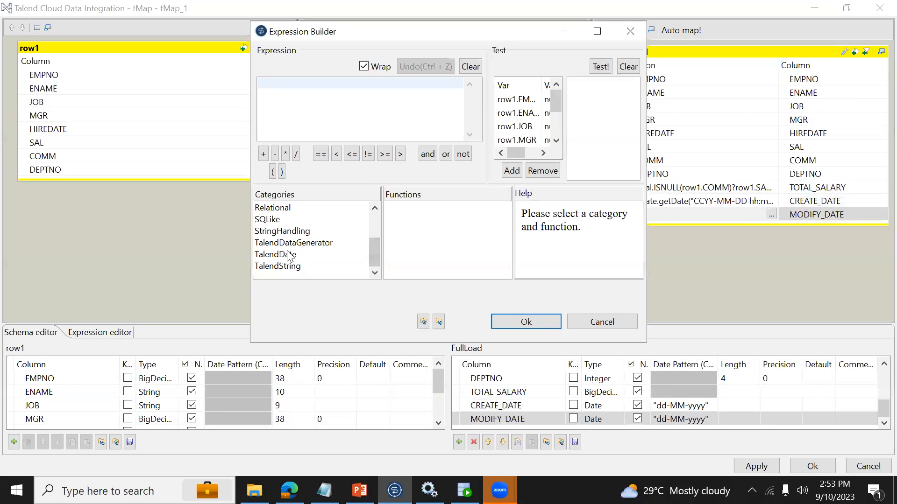
left_click(286, 255)
left_click(410, 246)
scroll(411, 247, "down", 3)
left_click(412, 250)
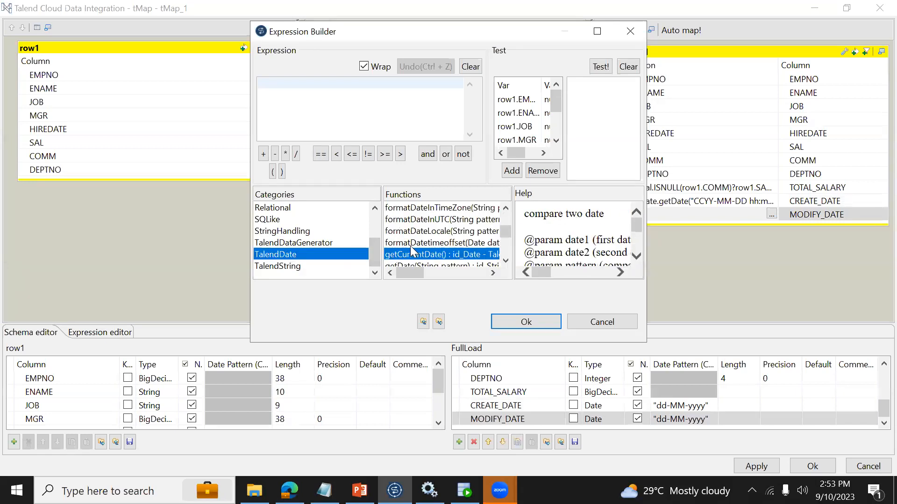
double_click(411, 257)
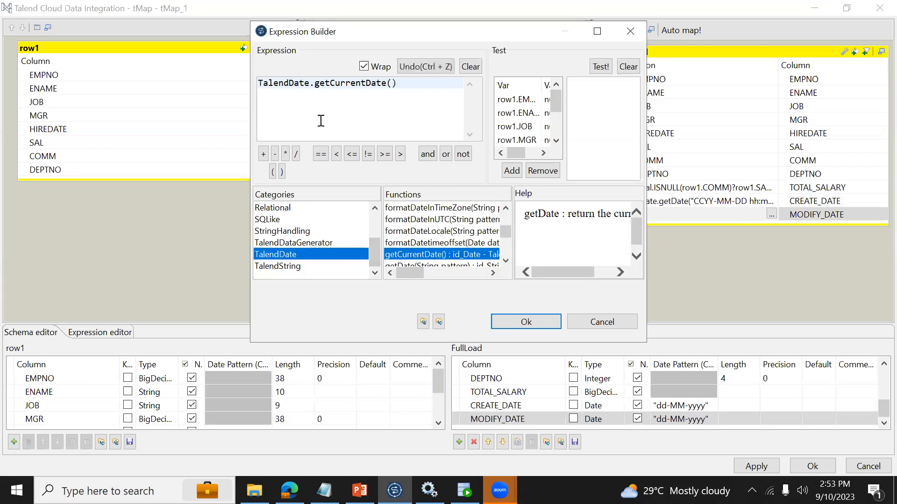
left_click(525, 321)
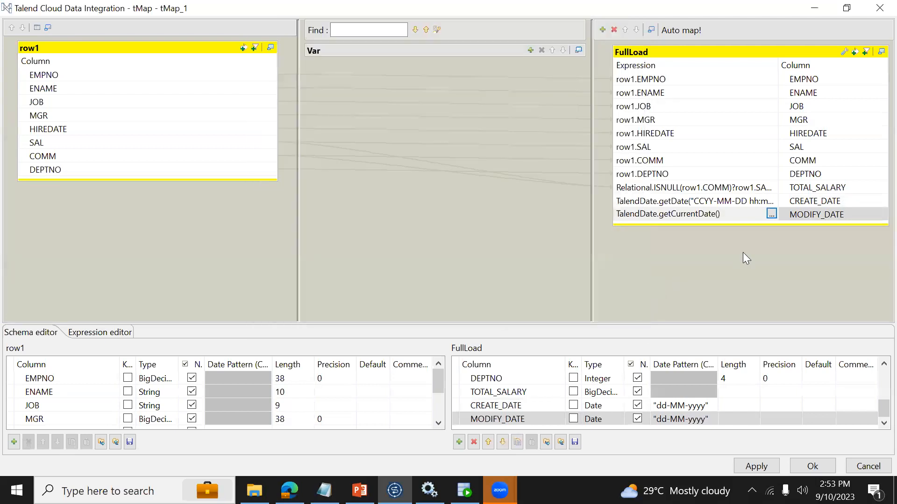
Replace the CREATE_DATE expression in FullLoad with TalendDate.getCurrentDate(), then accept the mapping and propagate the changes
left_click(768, 202)
left_click(771, 201)
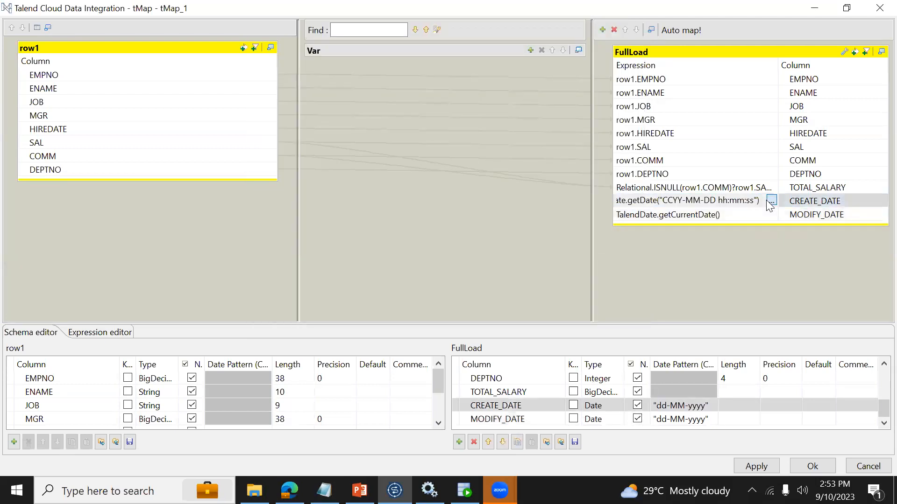
key("ctrl+a")
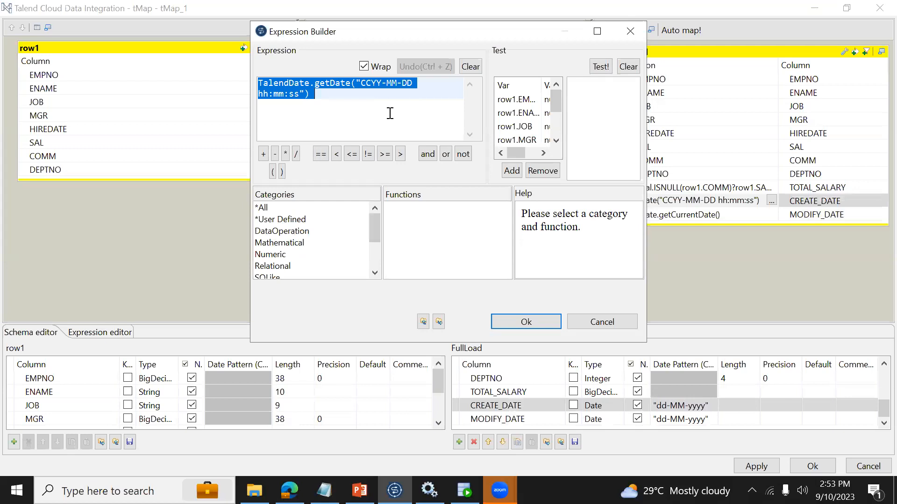
key("Delete")
left_click_drag(373, 227, 375, 262)
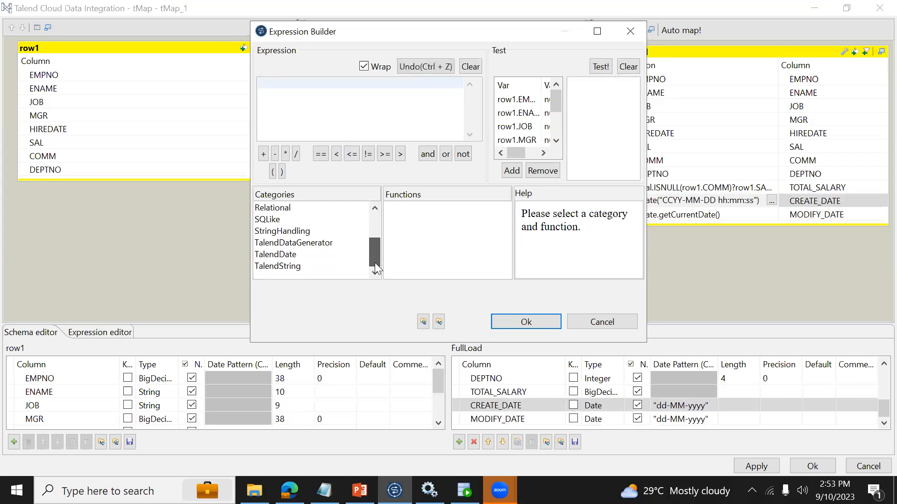
left_click(316, 256)
left_click(421, 256)
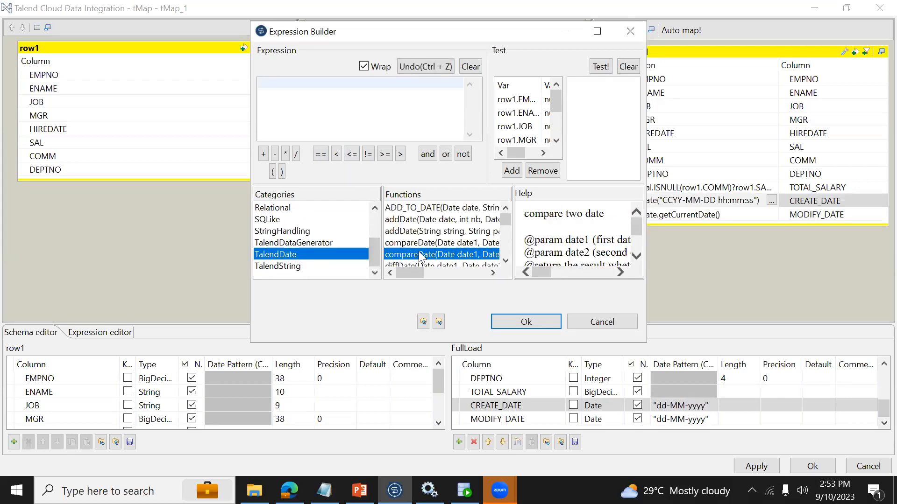
scroll(421, 256, "down", 3)
left_click(420, 256)
double_click(425, 254)
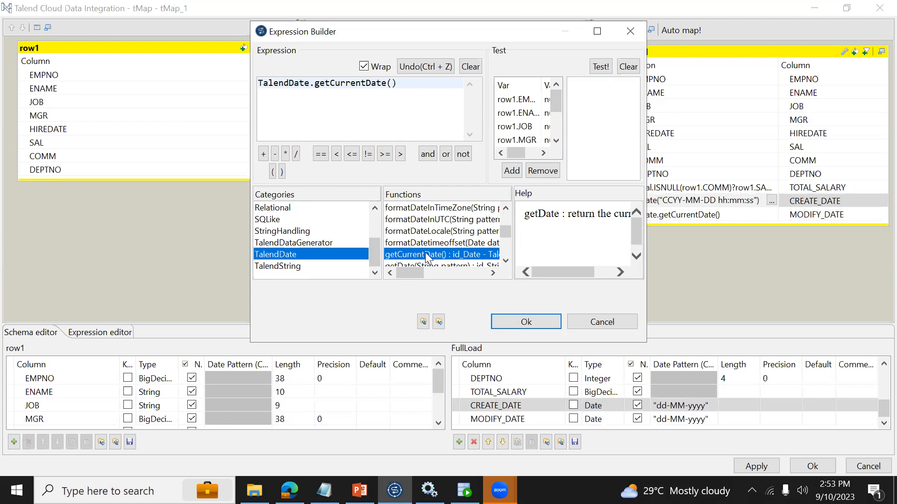
left_click(525, 322)
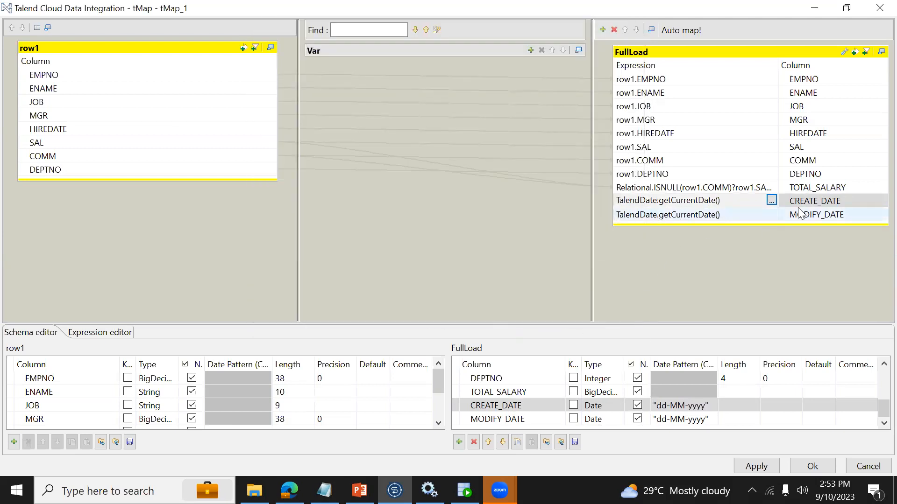
left_click(812, 466)
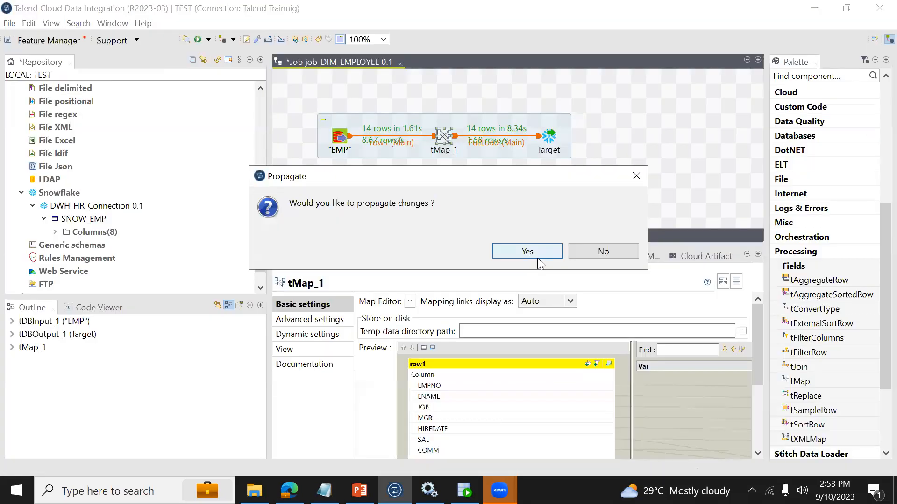
left_click(537, 258)
Review the Target component's schema for the CREATE_DATE and MODIFY_DATE columns and close it without changes
left_click(547, 140)
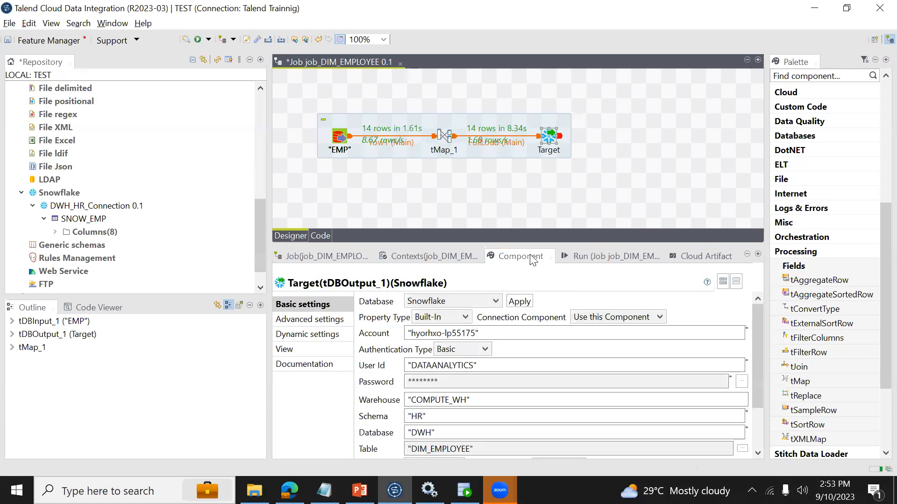
left_click_drag(757, 364, 765, 459)
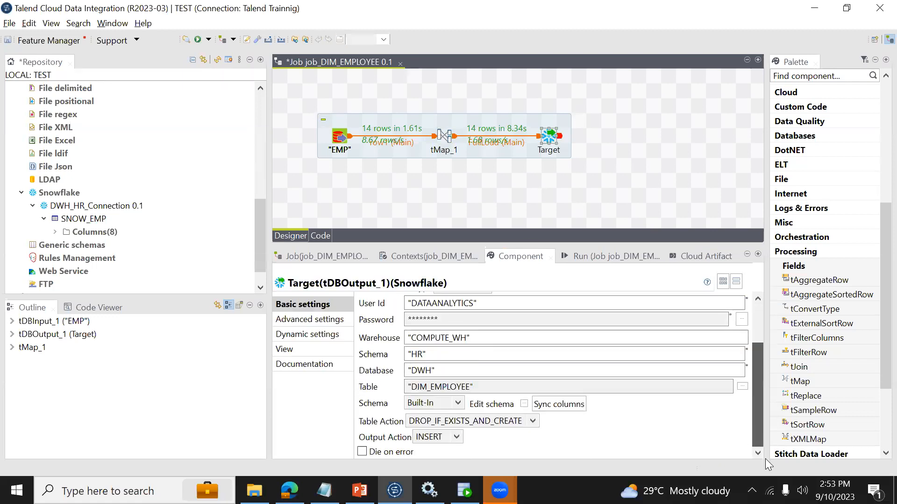
left_click(523, 405)
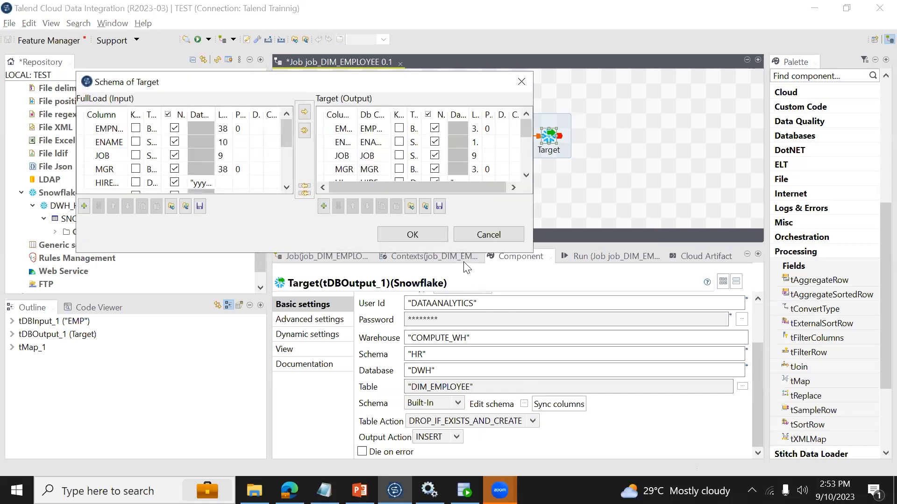
left_click_drag(458, 254, 496, 415)
left_click(485, 396)
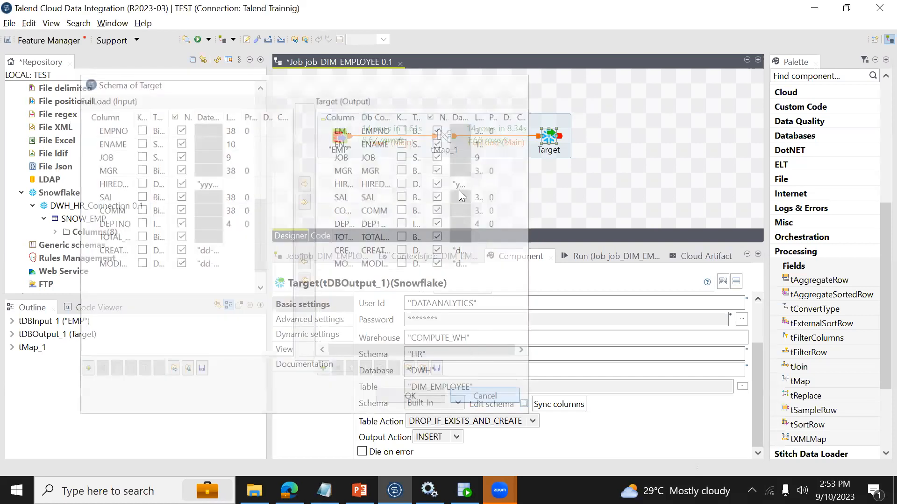
Recheck the FullLoad expressions in tMap_1, accept the mapping and run job_DIM_EMPLOYEE
double_click(445, 136)
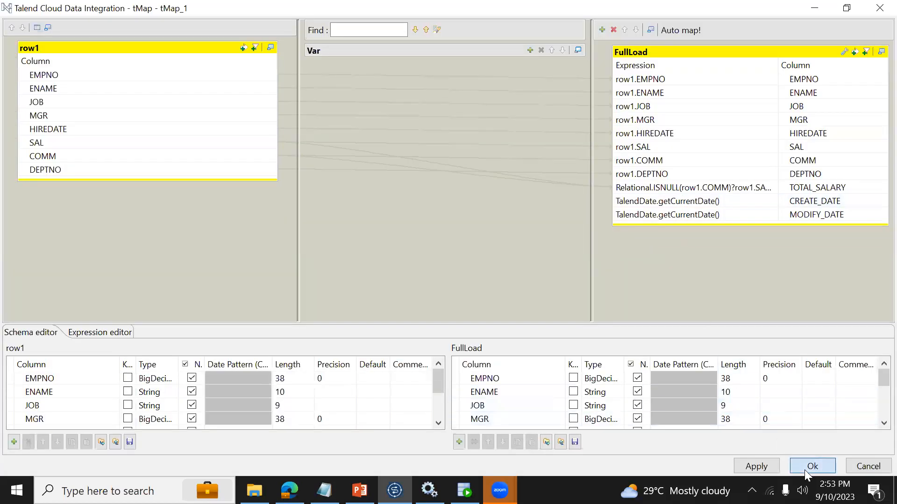
left_click(804, 470)
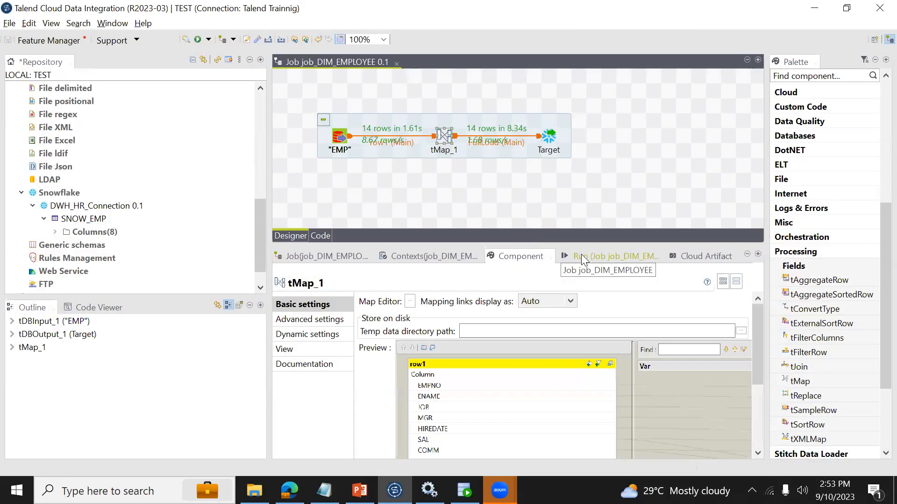
left_click(581, 254)
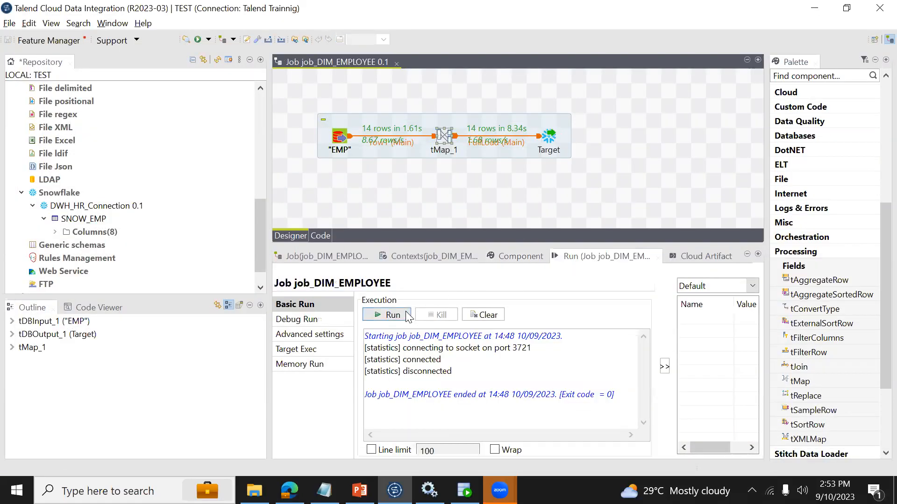
left_click(406, 316)
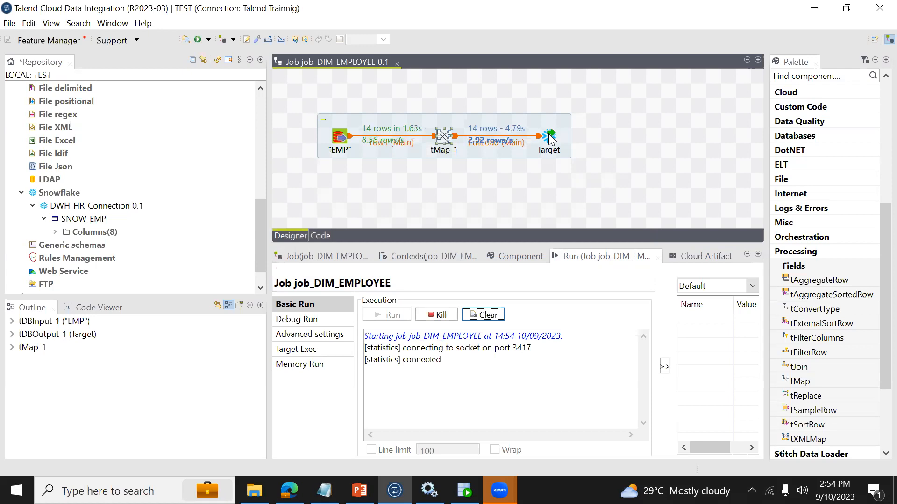
Open the Target component's schema and enlarge it to examine all input and output columns
left_click(549, 140)
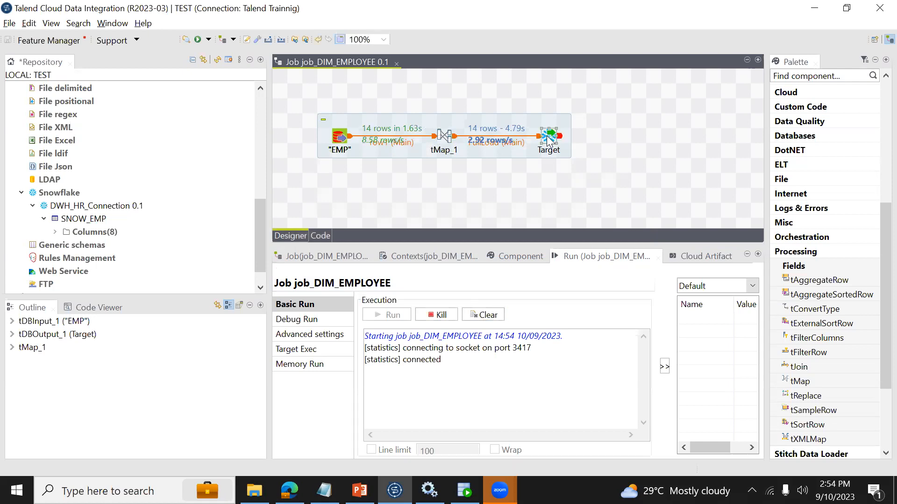
left_click(506, 256)
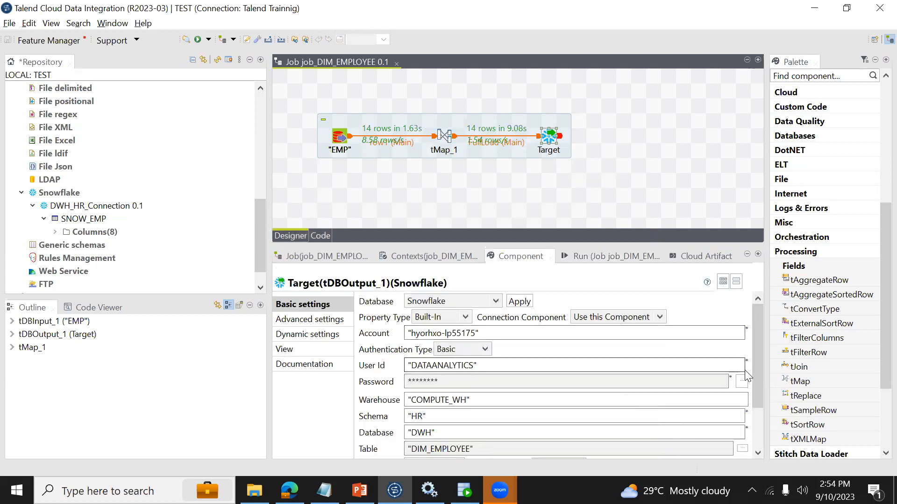
left_click_drag(755, 379, 761, 431)
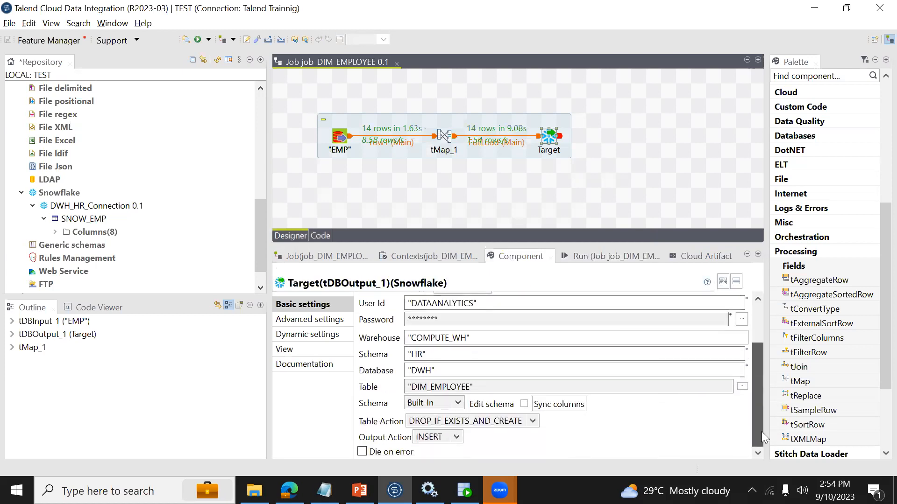
left_click(524, 404)
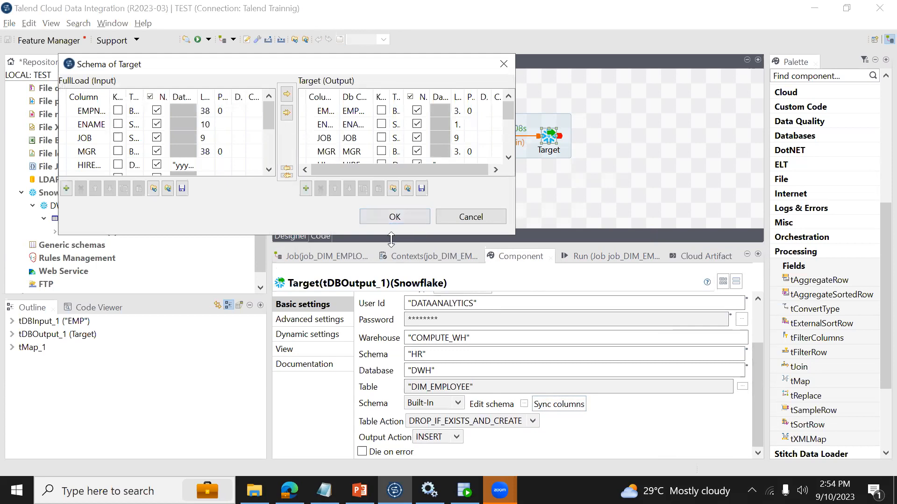
left_click_drag(391, 239, 391, 381)
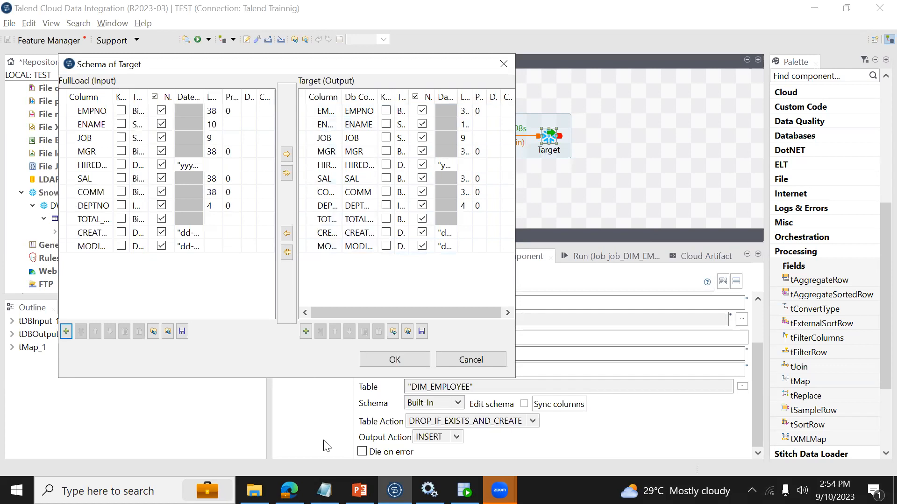
Switch to the Snowflake worksheet in the browser, rerun select * From dim_employee and bring the MODIFY_DATE column into view
left_click(289, 490)
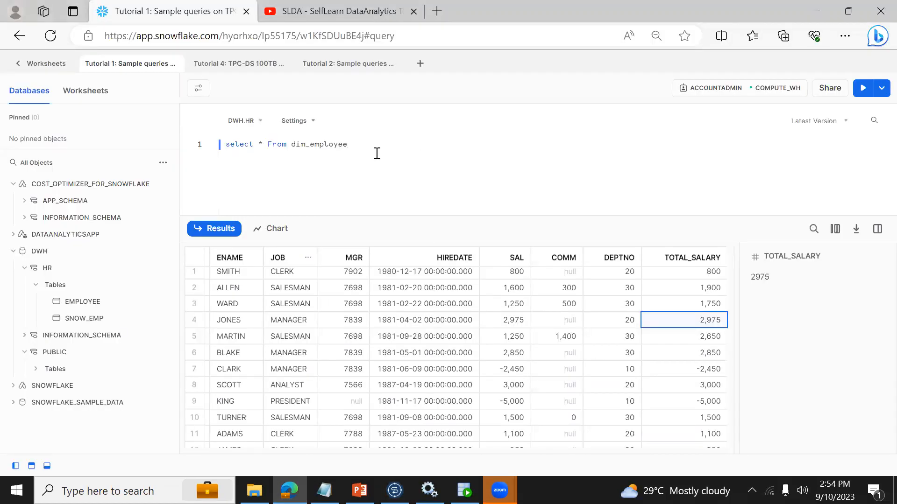
key("ctrl+Return")
left_click(424, 311)
key("Right")
key("Right")
key("Right")
key("Right")
key("Right")
key("Right")
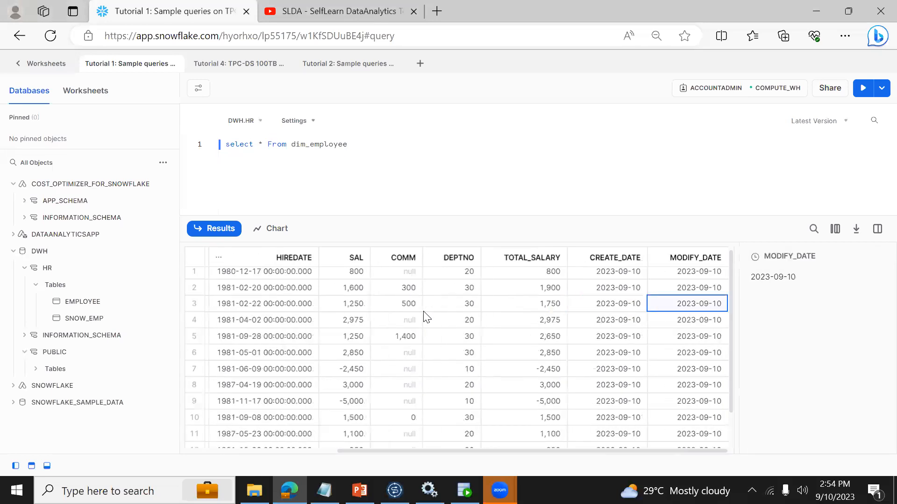
Examine the CREATE_DATE and MODIFY_DATE values down to the last result row, then return to the first cell
key("Left")
key("Right")
key("Left")
key("Right")
key("Left")
key("Right")
key("Left")
key("Right")
key("Left")
key("Right")
key("Down")
key("Down")
key("Down")
key("Down")
key("Down")
key("Down")
key("Down")
key("Down")
key("Down")
key("Down")
key("Down")
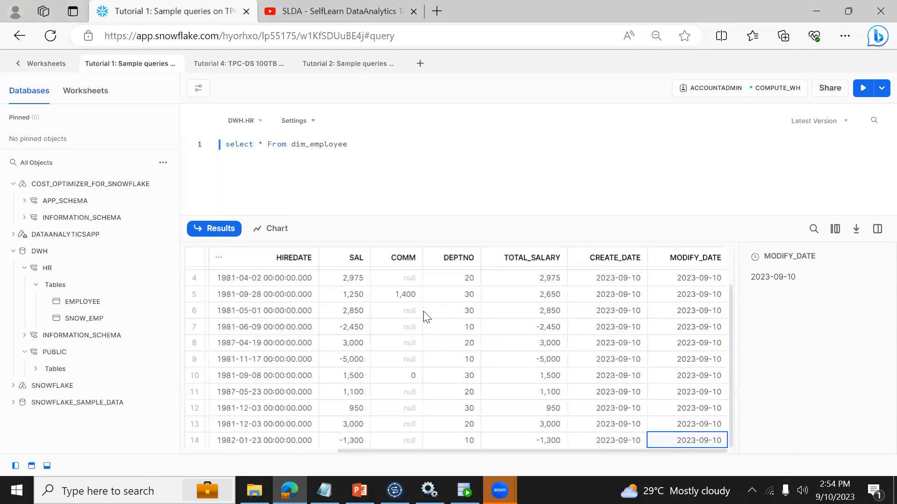
key("ctrl+Home")
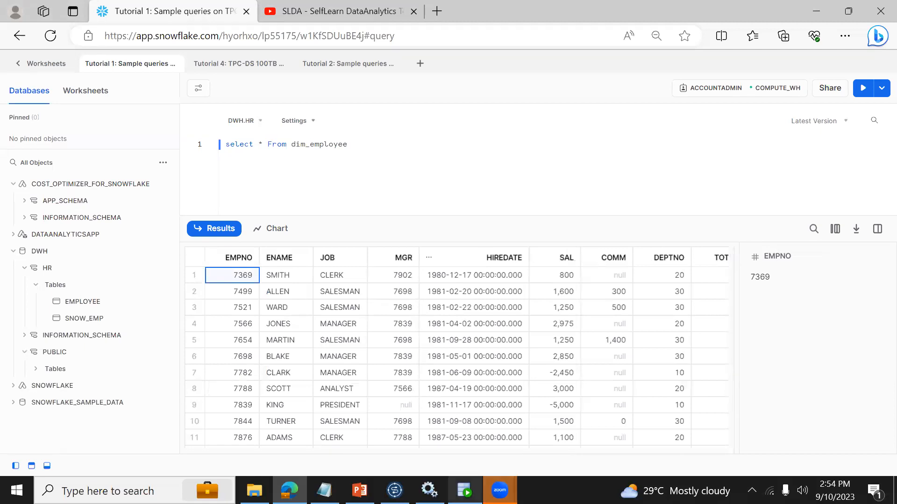
Switch back to Talend, close the Target schema and review the CREATE_DATE and TOTAL_SALARY expressions in tMap_1
key("alt+Tab")
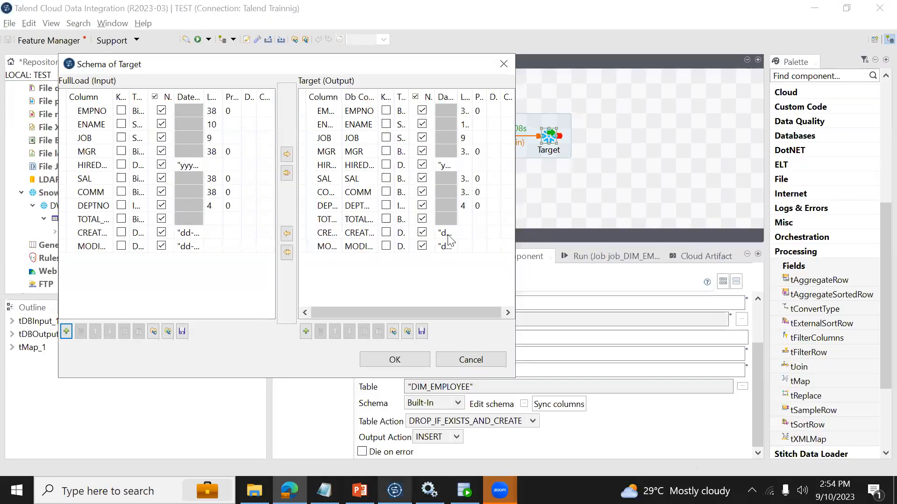
left_click(469, 359)
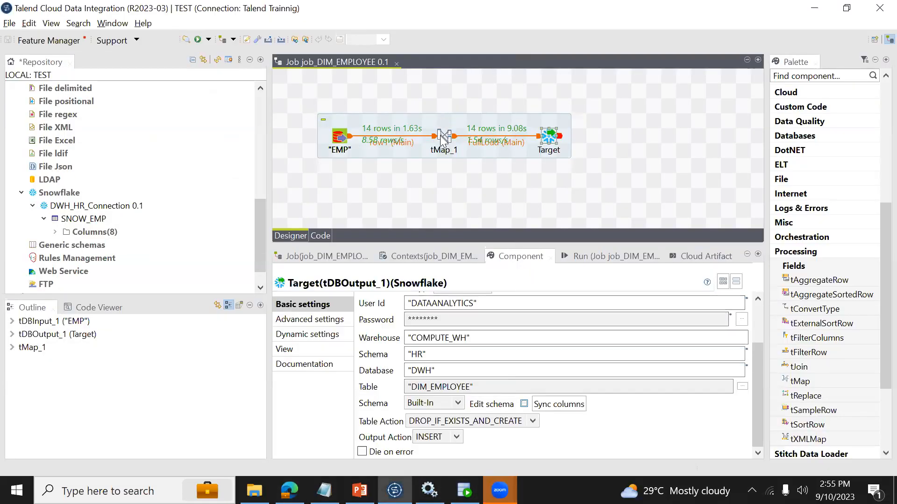
double_click(441, 136)
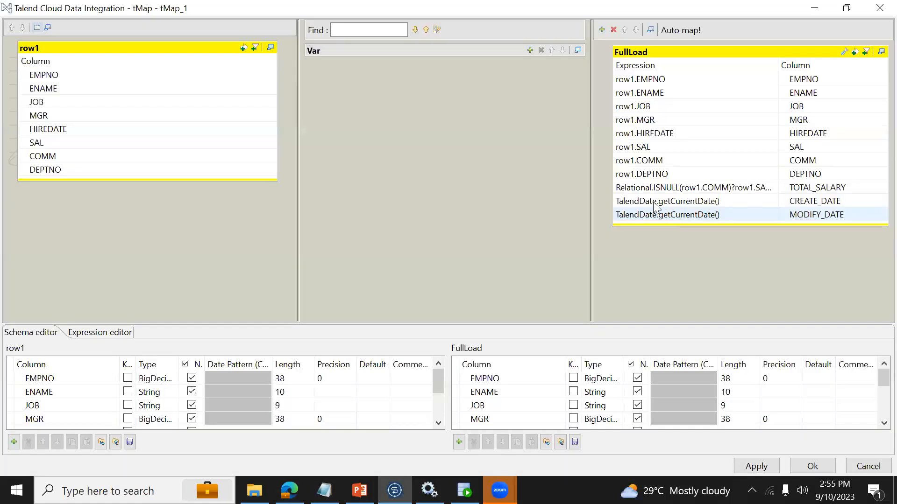
left_click(653, 202)
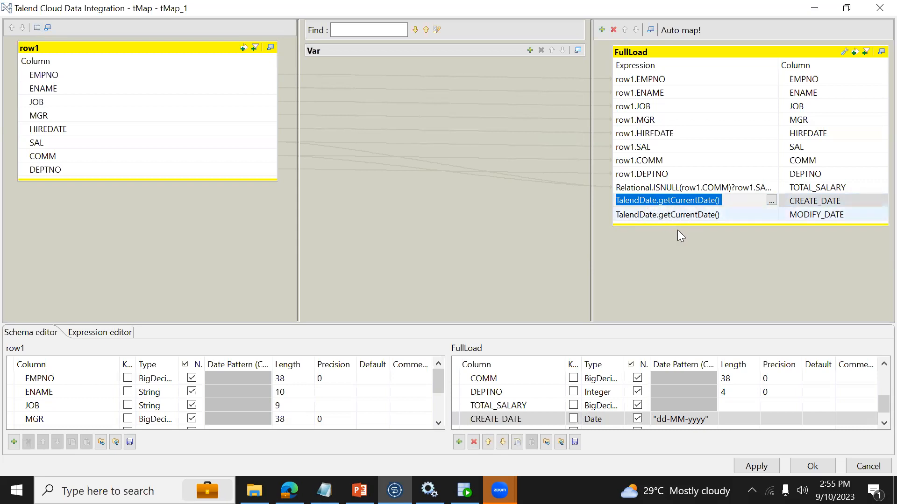
left_click(702, 188)
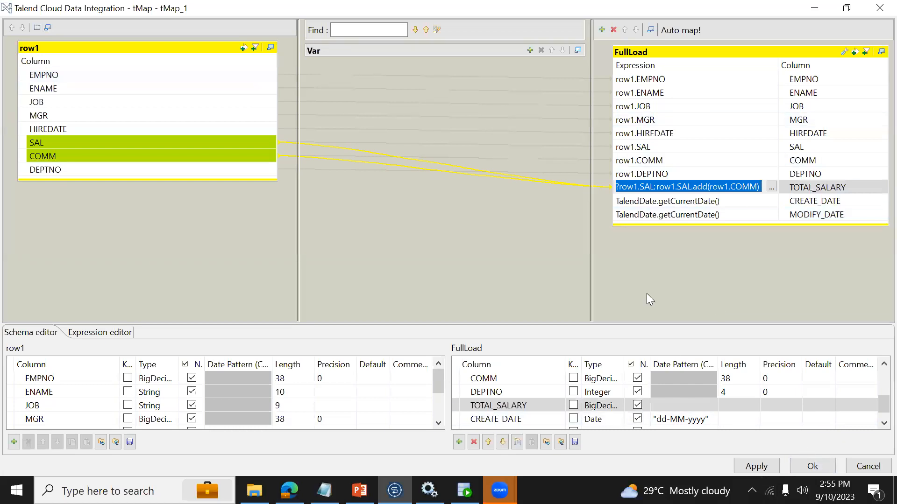
left_click(812, 468)
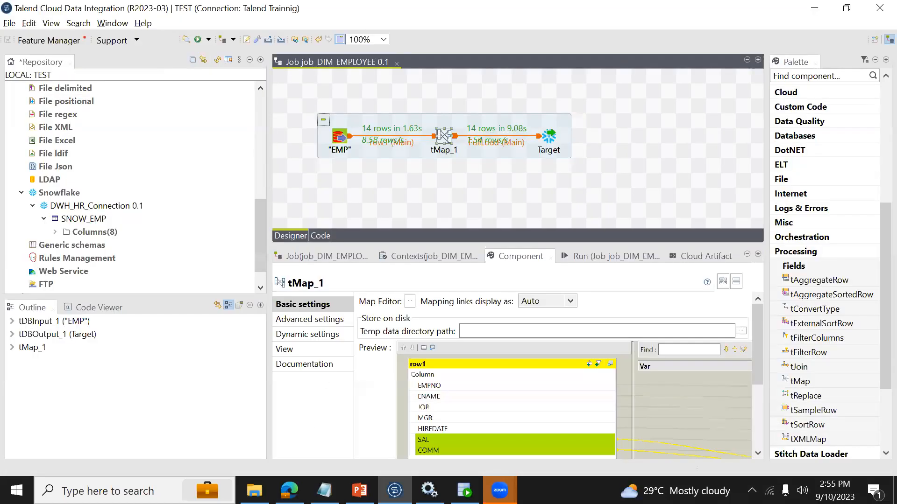
Switch to the Snowflake worksheet in the browser and inspect the dim_employee results up to MODIFY_DATE in the last row
left_click(289, 490)
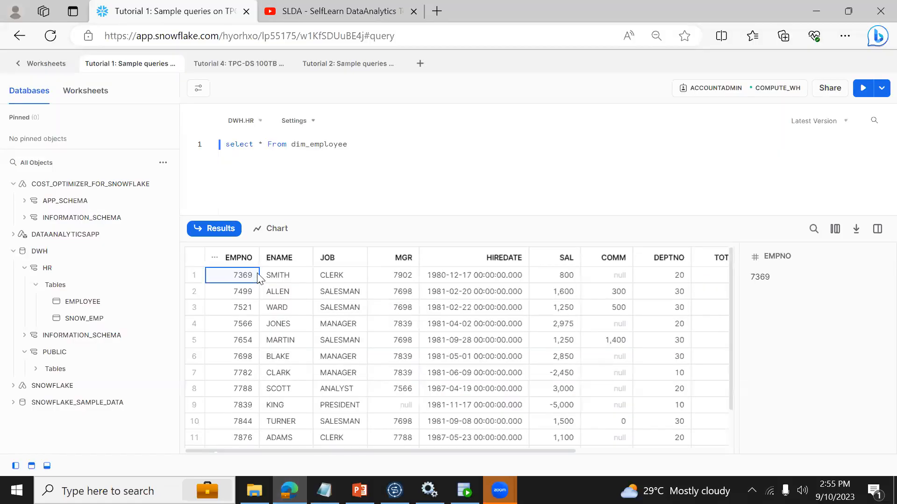
left_click(286, 297)
key("ctrl+End")
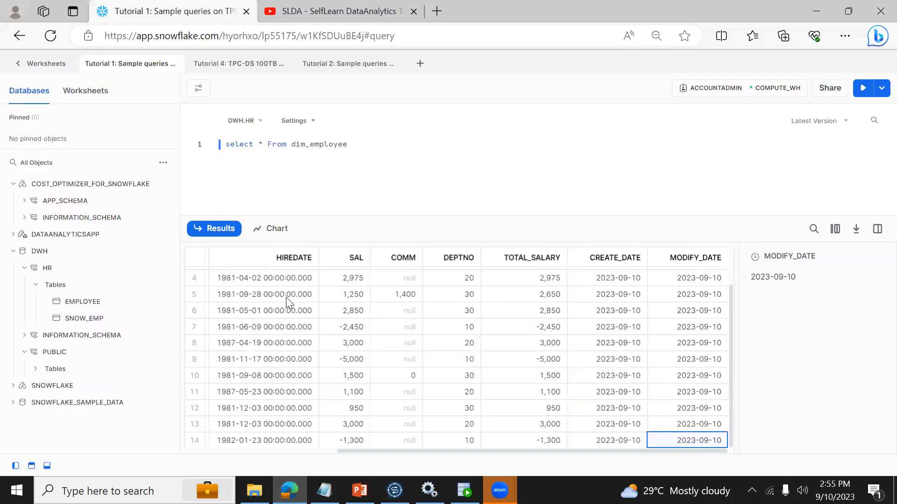
Leave the worksheet for the Query History under Activity and look through the switchable roles and the user filter options
left_click(18, 71)
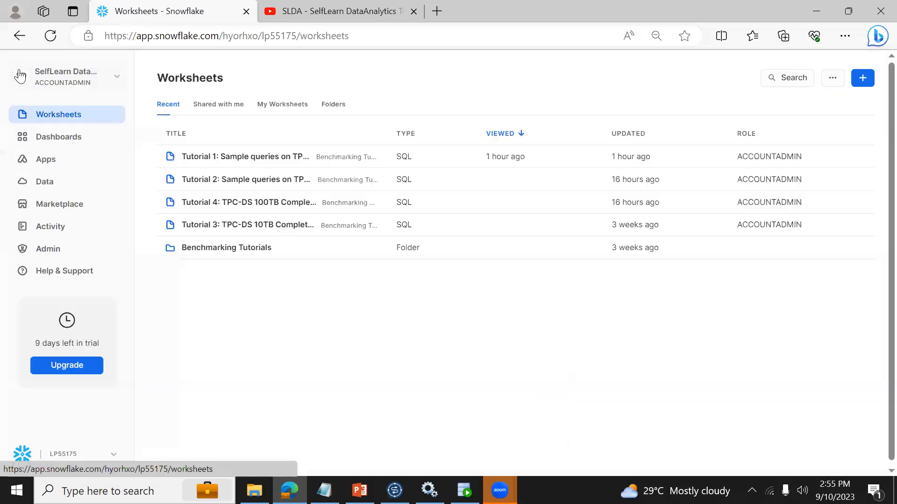
left_click(55, 229)
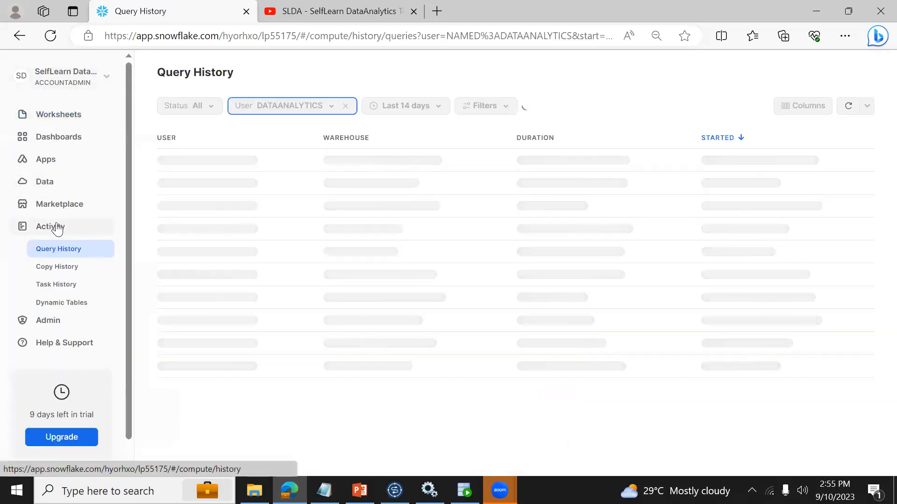
left_click(65, 86)
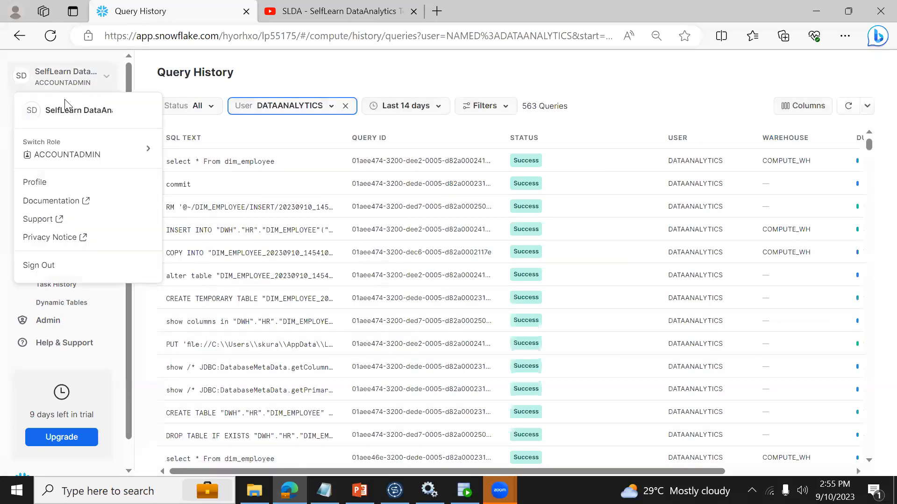
mouse_move(97, 157)
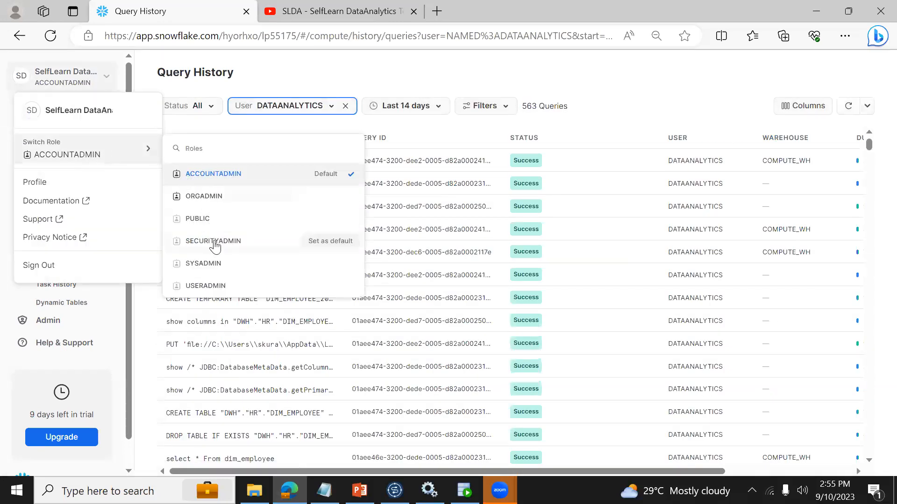
left_click(5, 304)
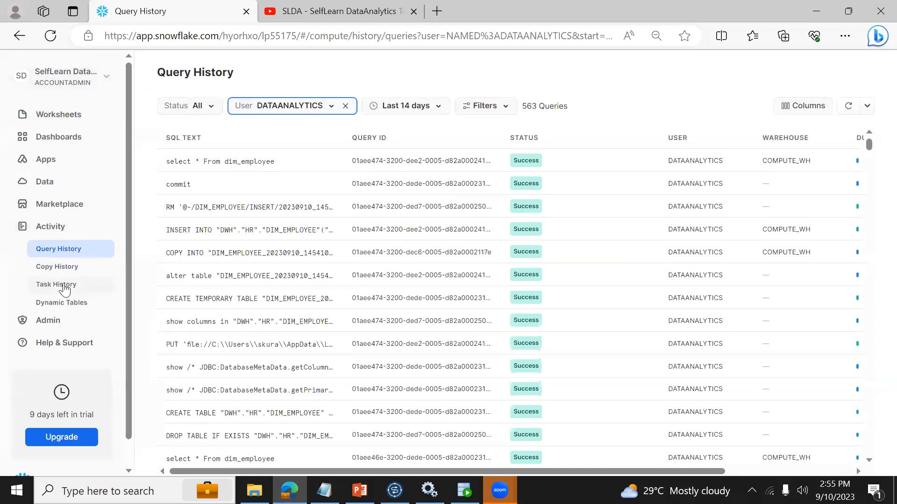
left_click(293, 106)
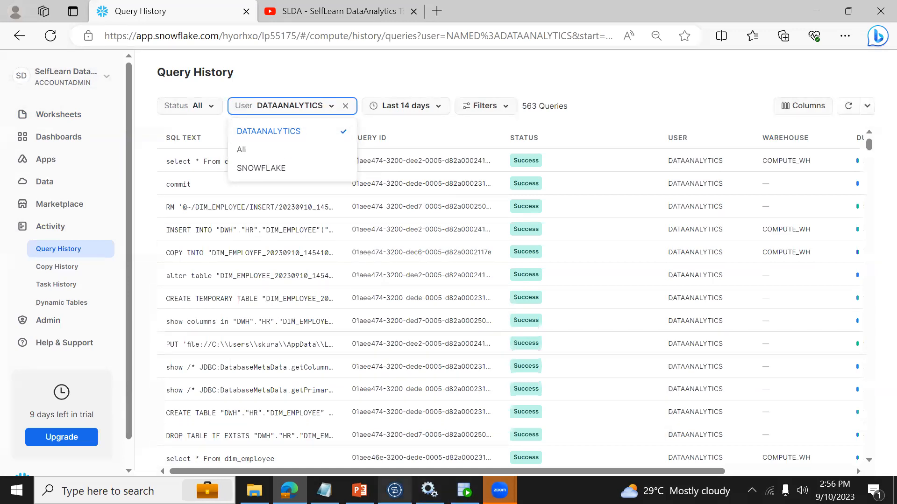
Switch to Talend, check the User Id in the Target component's basic settings and return to the Snowflake Query History
left_click(394, 490)
left_click(551, 134)
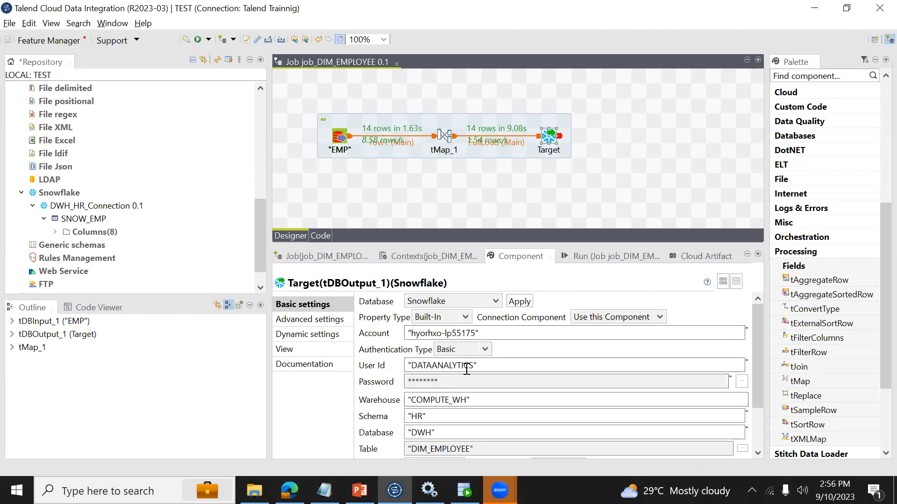
key("alt+Tab")
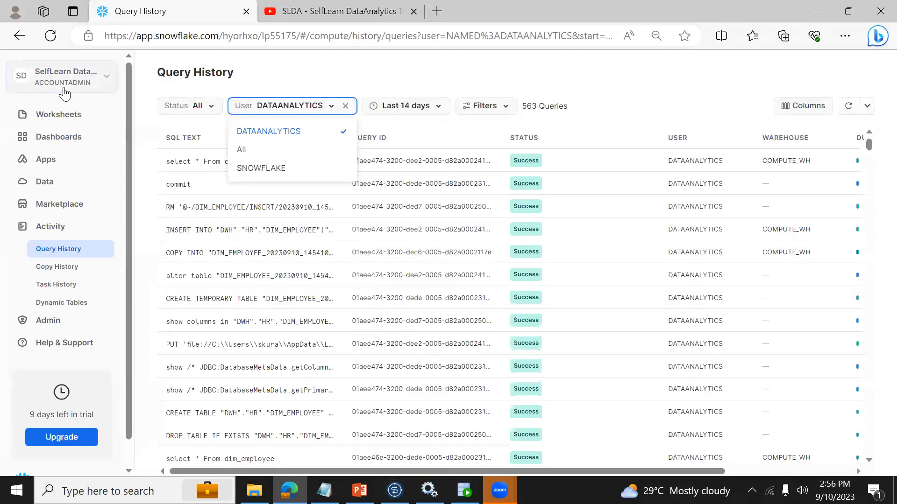
Filter the Query History by the DATAANALYTICS user and limit its time range to the last day
left_click(64, 90)
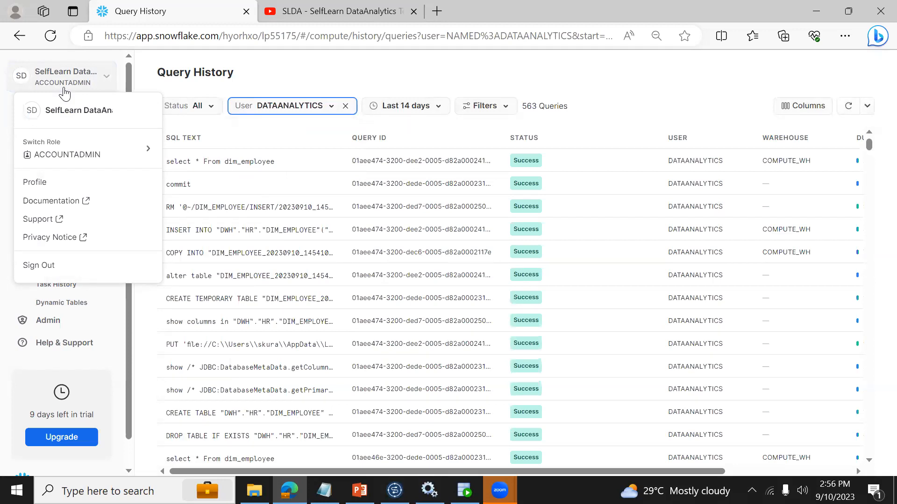
left_click(64, 92)
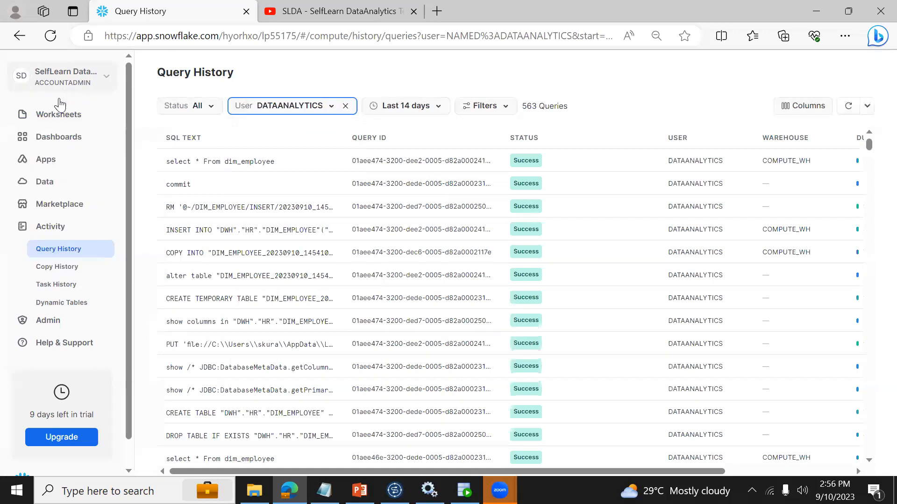
left_click(58, 256)
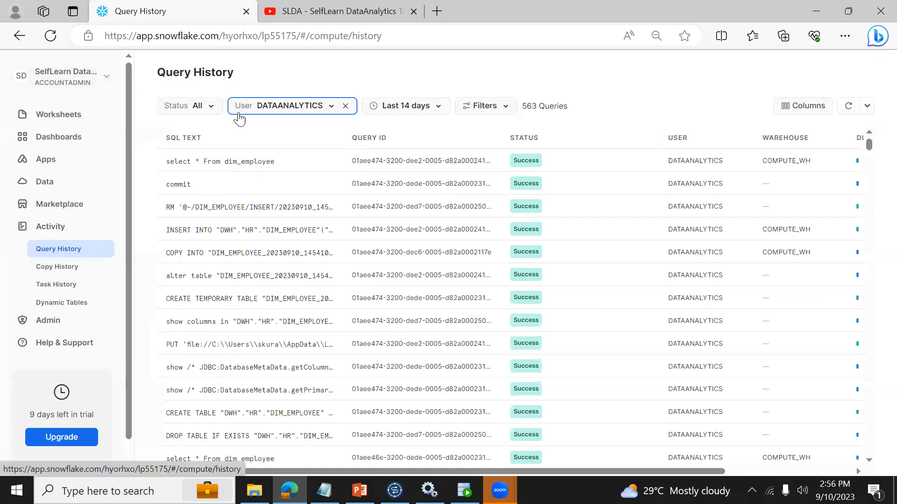
left_click(274, 111)
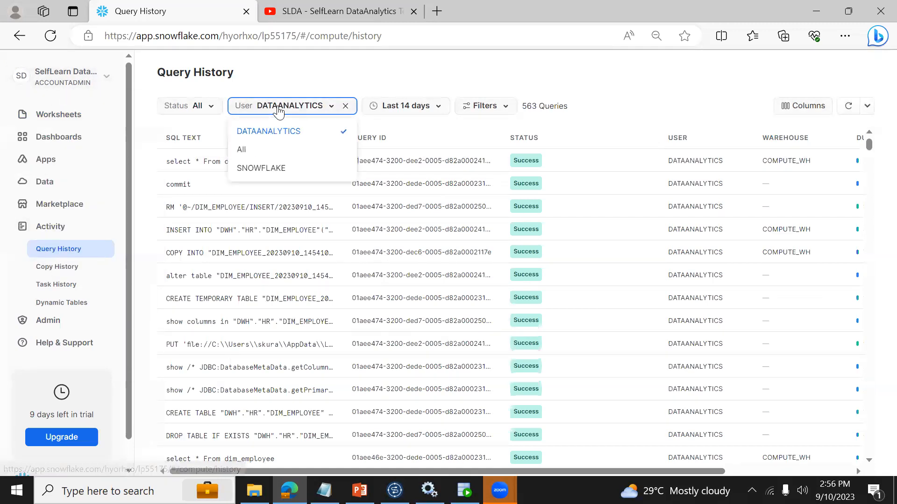
left_click(255, 135)
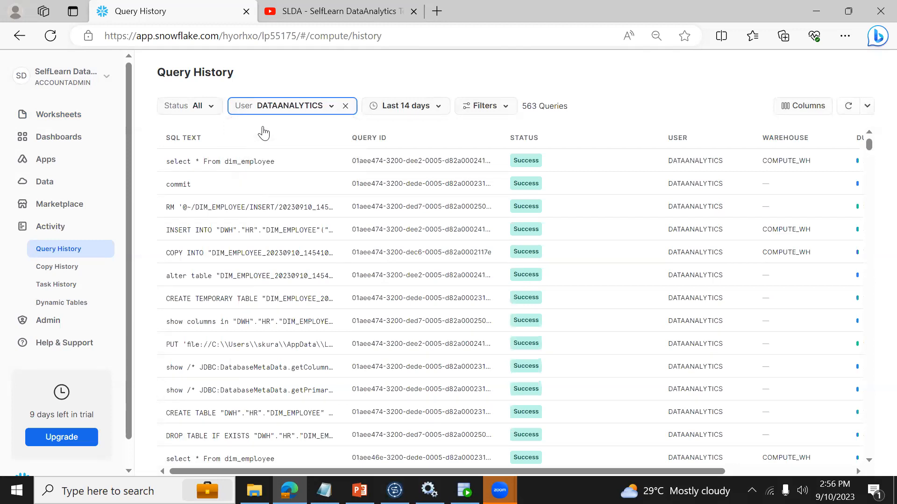
left_click(414, 113)
left_click(405, 155)
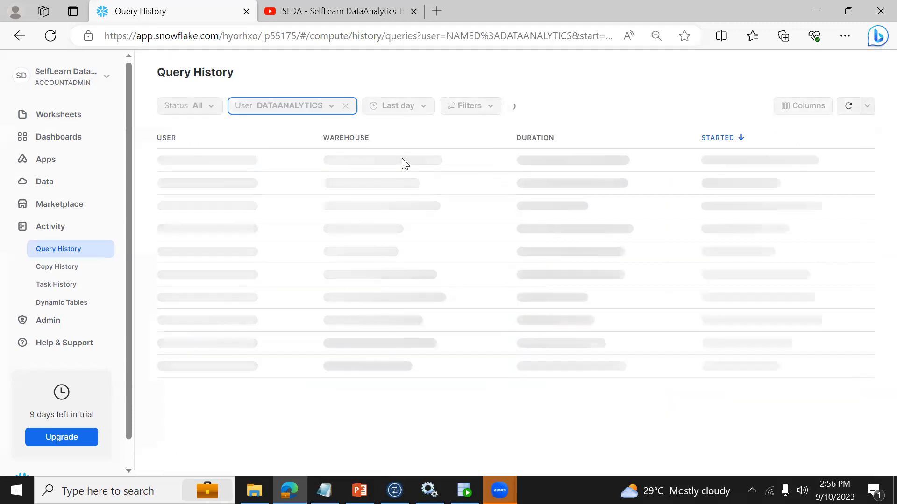
Review the logged statements with their duration and start time, including the full SQL text of the latest DROP TABLE IF EXISTS statement
mouse_move(232, 176)
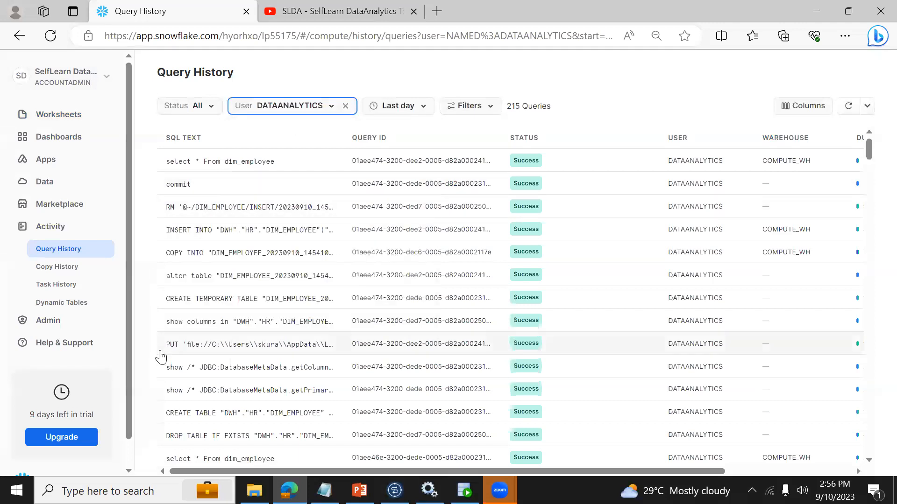
mouse_move(208, 424)
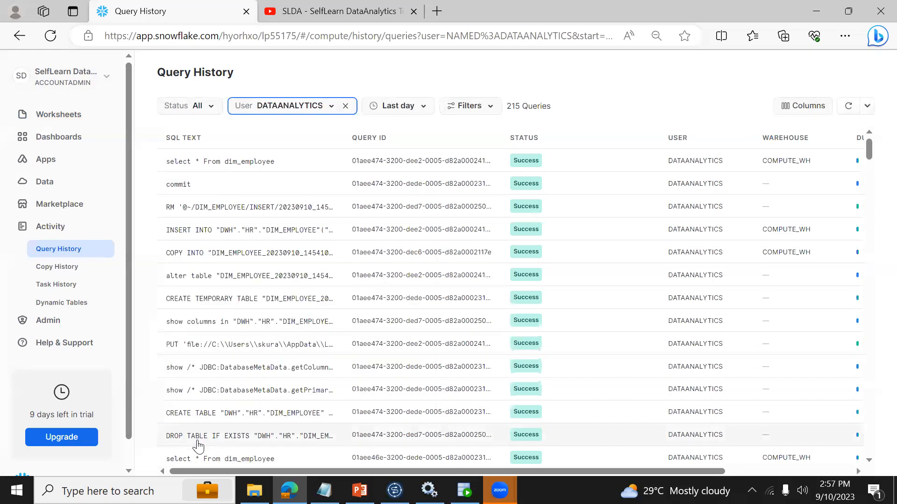
mouse_move(199, 446)
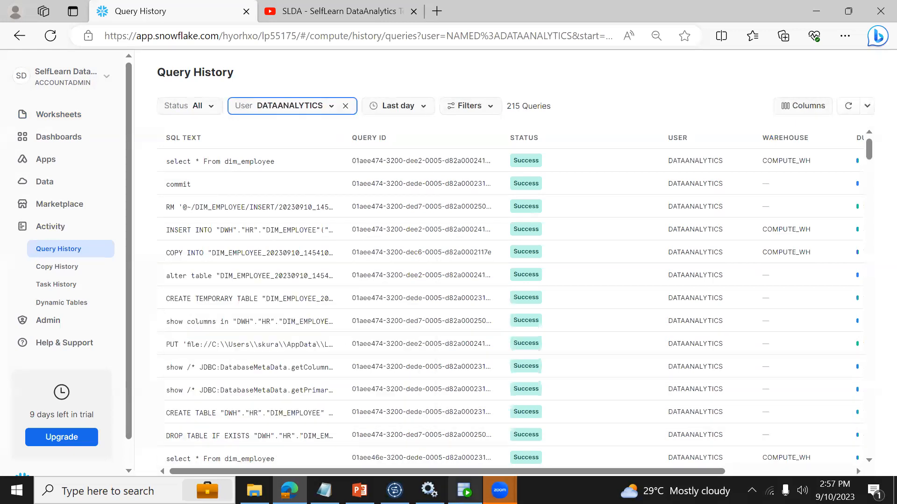
left_click_drag(508, 472, 635, 472)
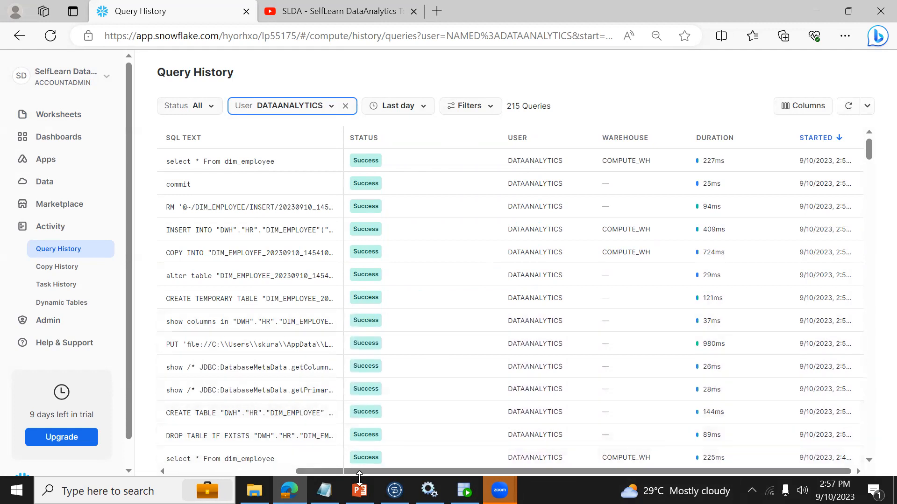
left_click_drag(355, 472, 200, 474)
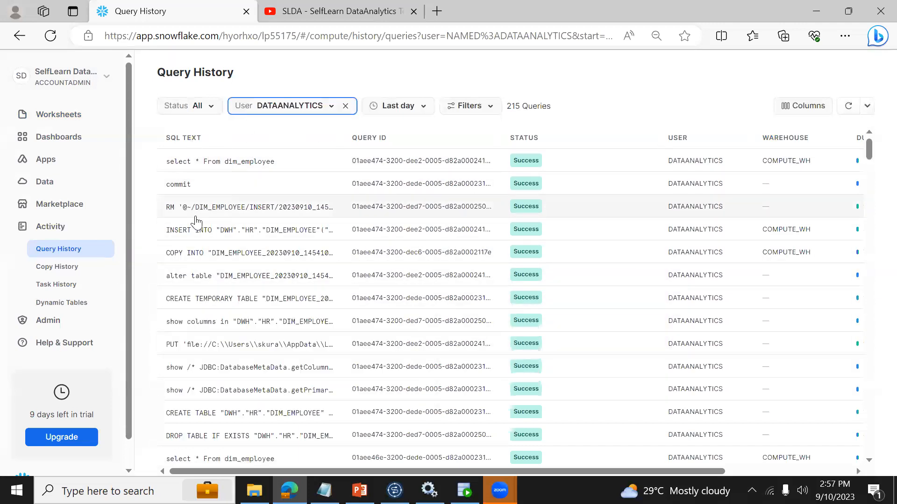
mouse_move(207, 441)
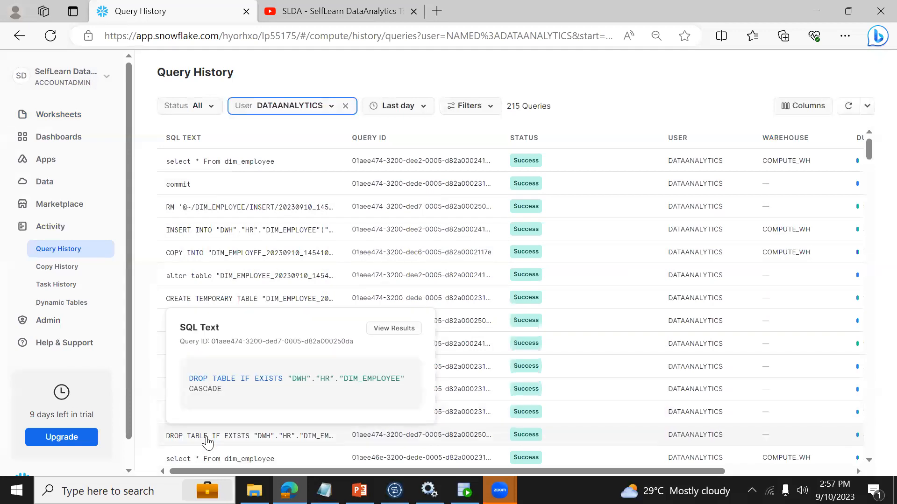
Compare the Target component's Table Action in Talend with the INSERT, COPY and PUT statements in Snowflake's Query History
key("alt+Tab")
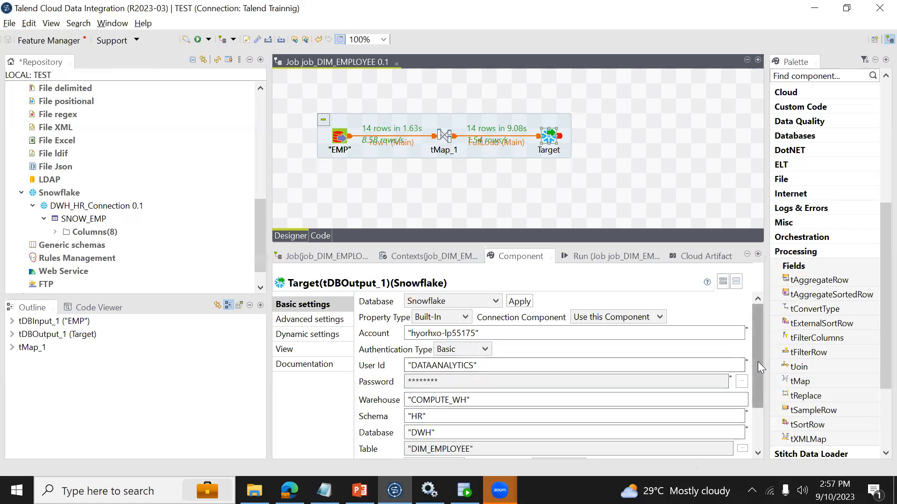
scroll(760, 368, "down", 3)
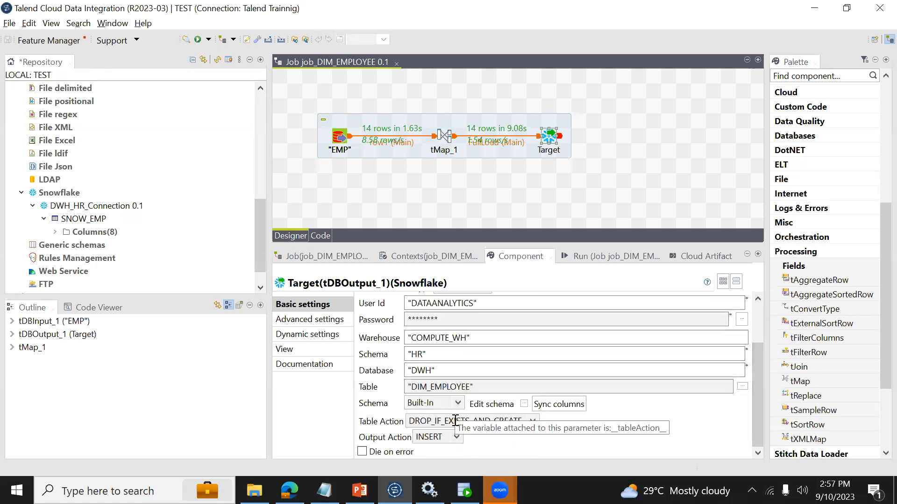
key("alt+Tab")
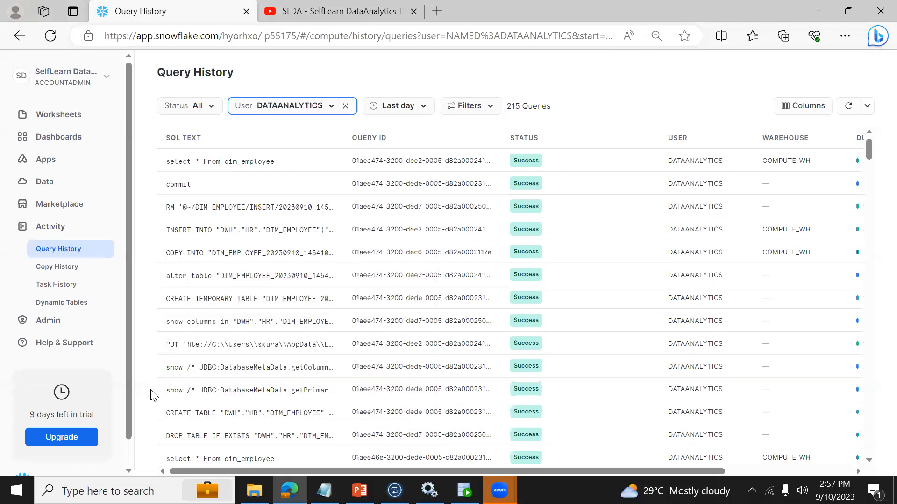
mouse_move(185, 344)
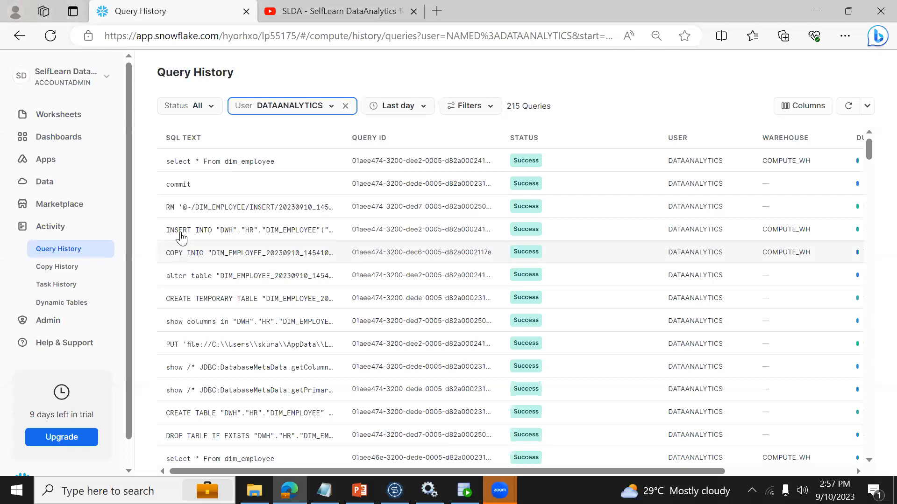
mouse_move(220, 237)
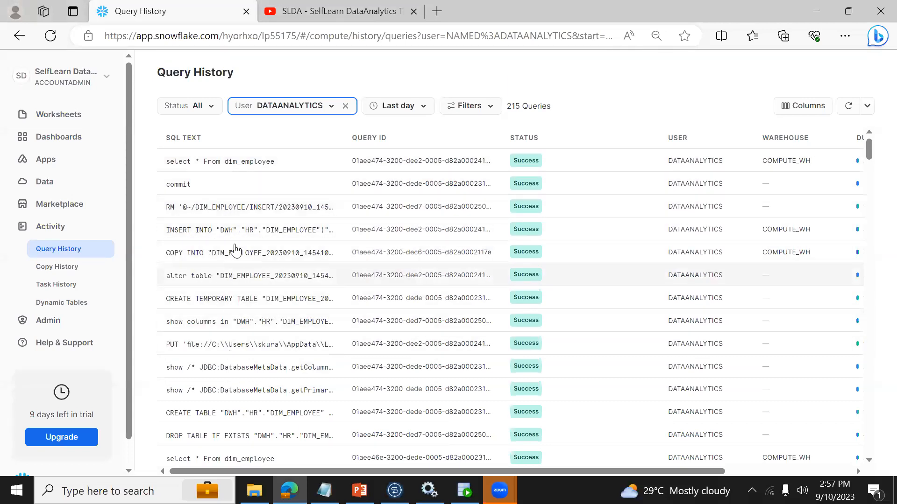
mouse_move(303, 348)
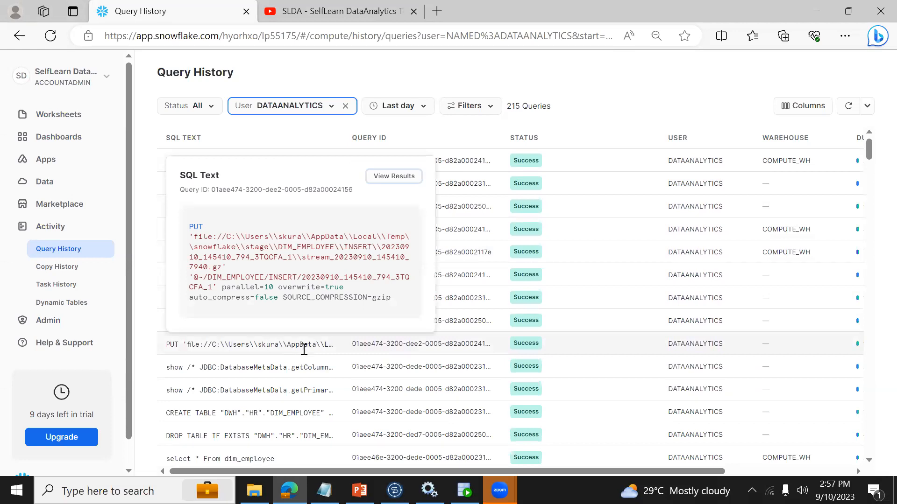
Open the tMap_1 editor in Talend, and switch to PowerPoint to highlight the Filters bullet on the tmap slide
key("alt+Tab")
double_click(446, 137)
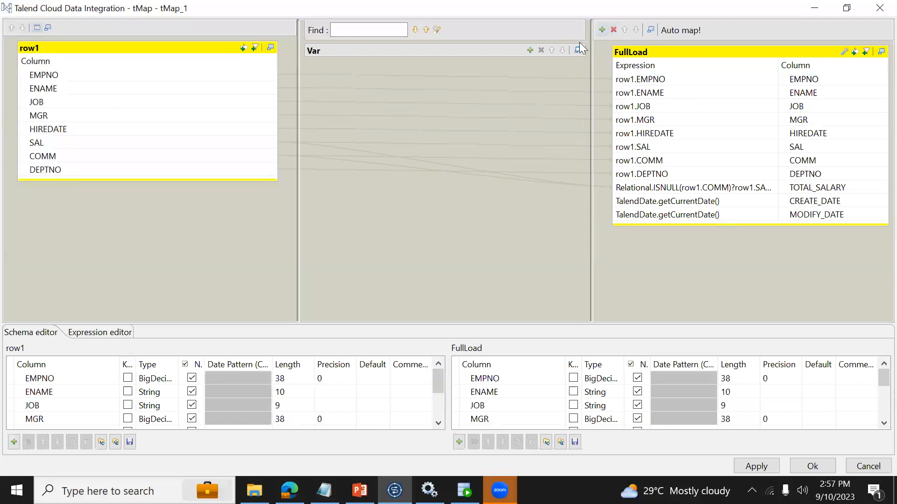
left_click(360, 490)
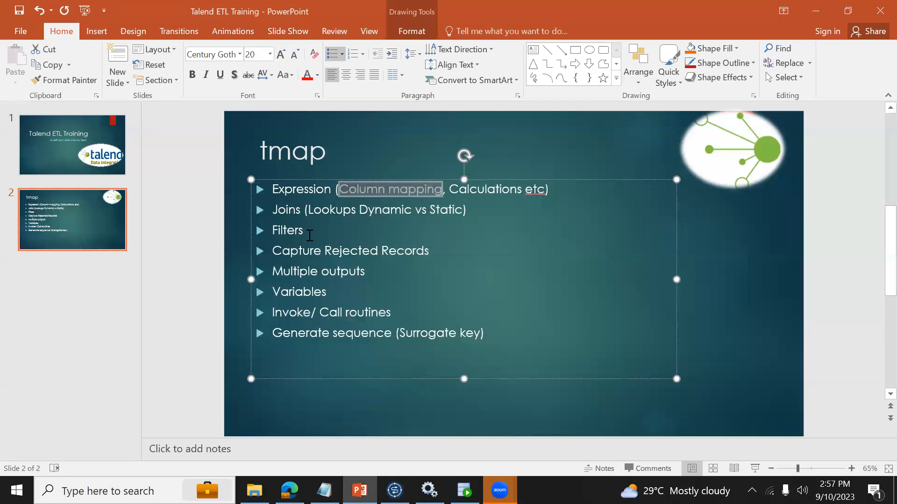
left_click_drag(309, 234, 270, 233)
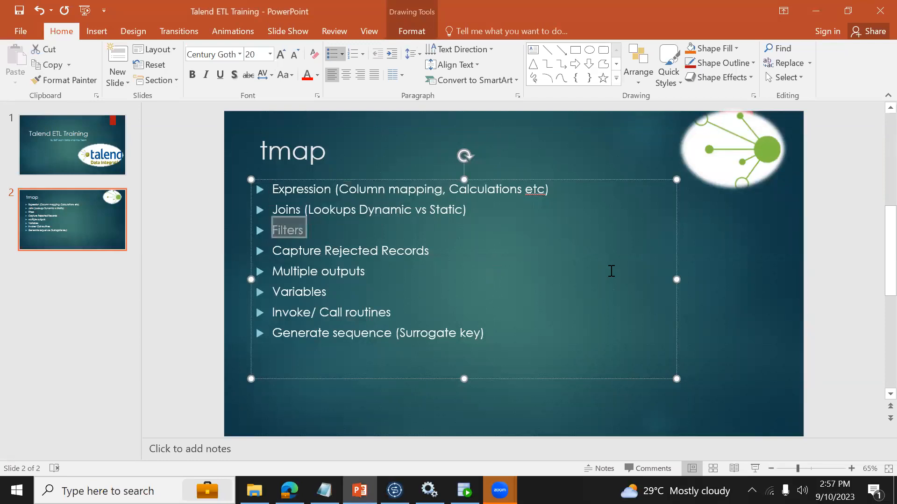
Switch to Oracle SQL Developer, restrict the EMP query with WHERE DEPTNO=10, and run it
key("alt+Tab")
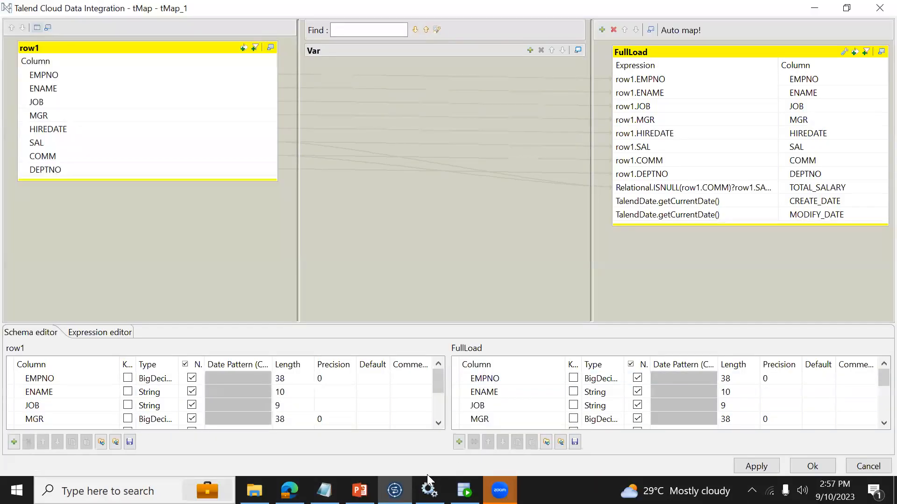
key("alt+Tab")
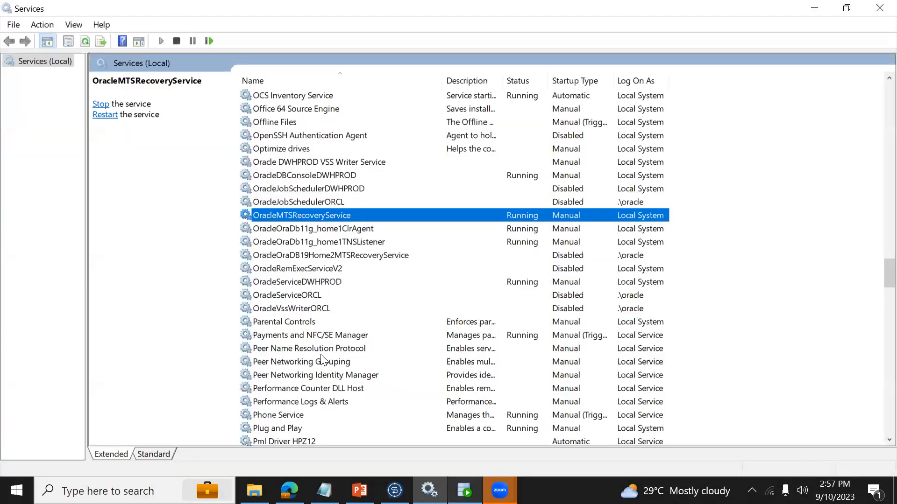
key("alt+Tab")
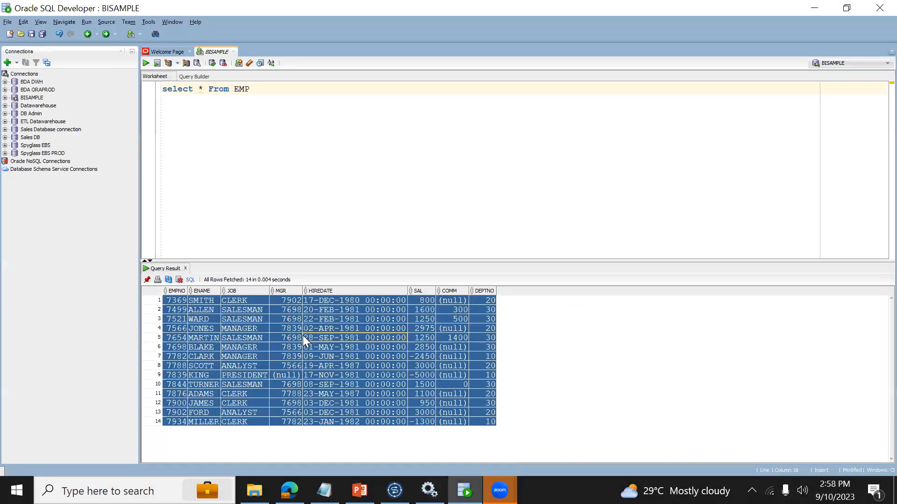
left_click(360, 120)
type("WHERE")
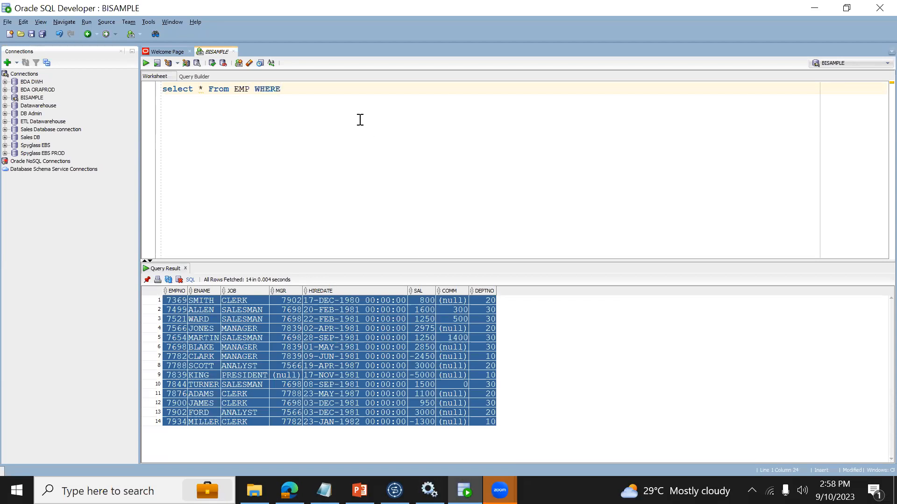
type(" DEPTNO=10")
key("ctrl+Return")
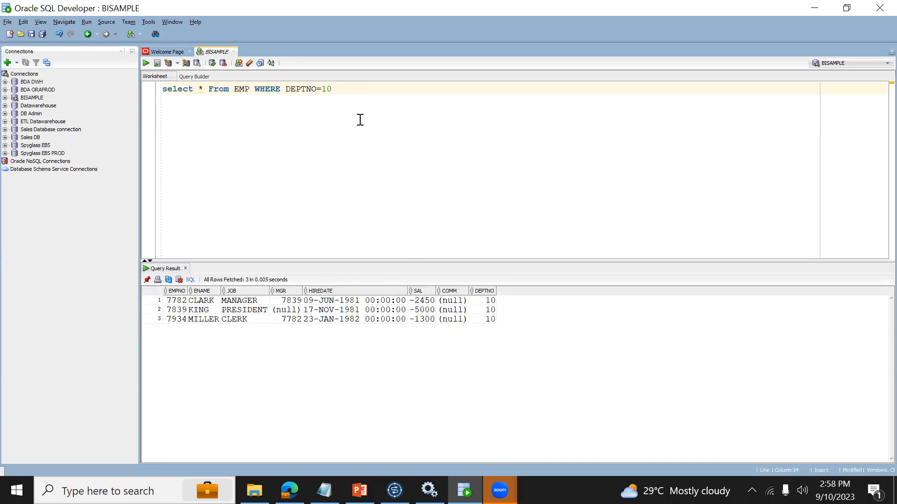
Return to the tMap_1 editor in Talend and enable the expression filter on the FullLoad output
key("alt+Tab")
key("alt+Tab")
key("Tab")
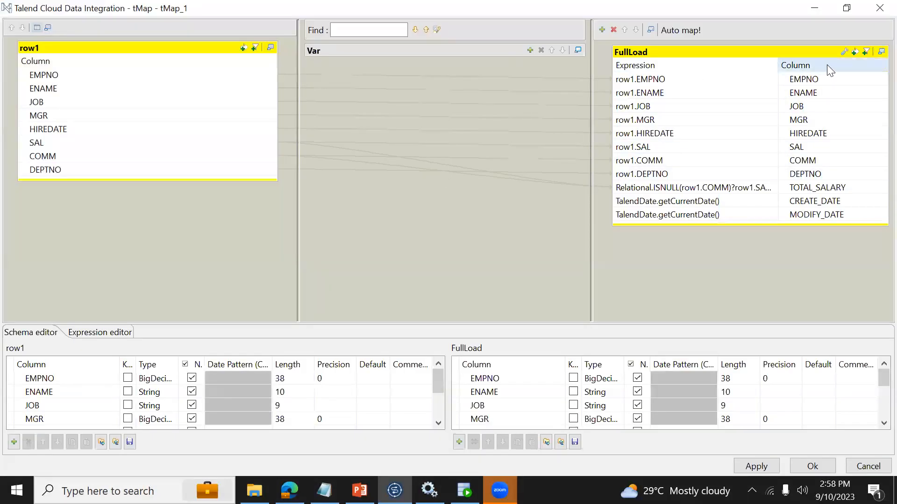
left_click(853, 50)
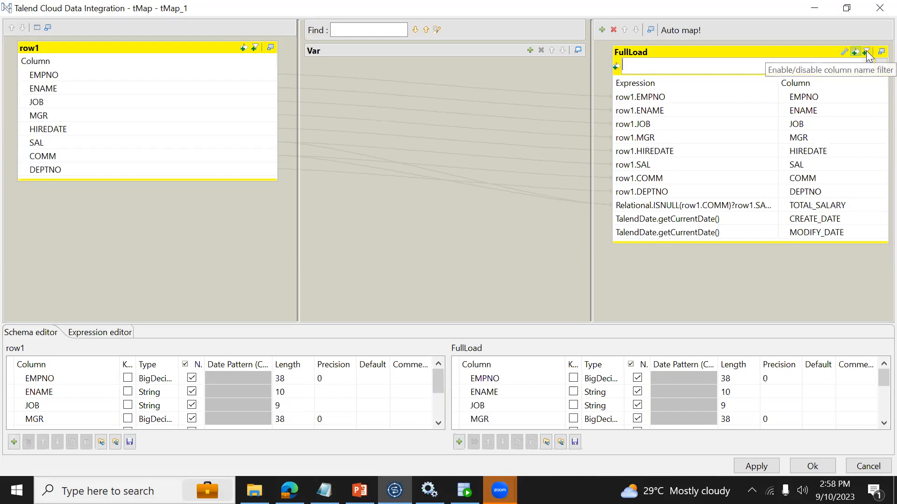
left_click(866, 52)
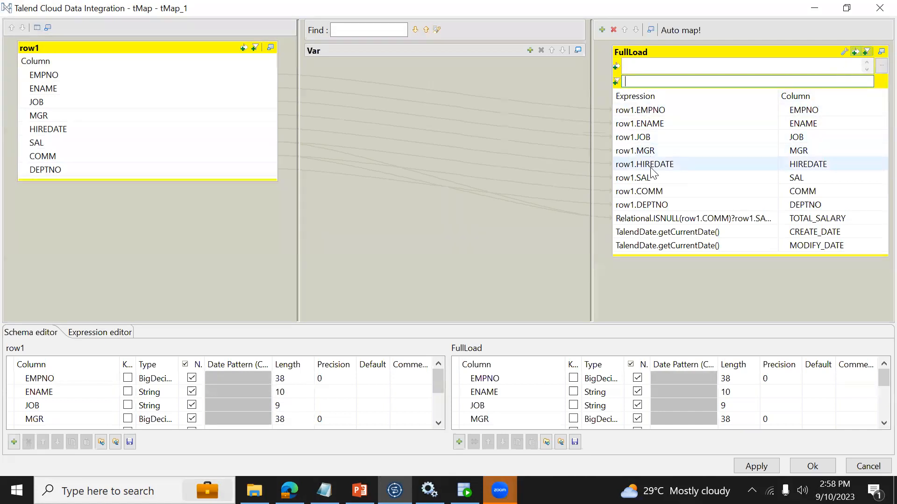
left_click_drag(672, 204, 653, 81)
left_click(742, 72)
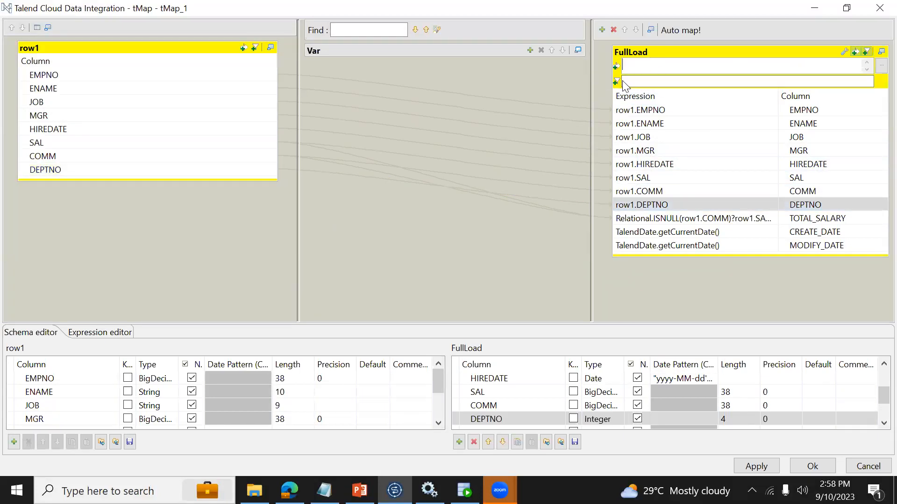
left_click(866, 52)
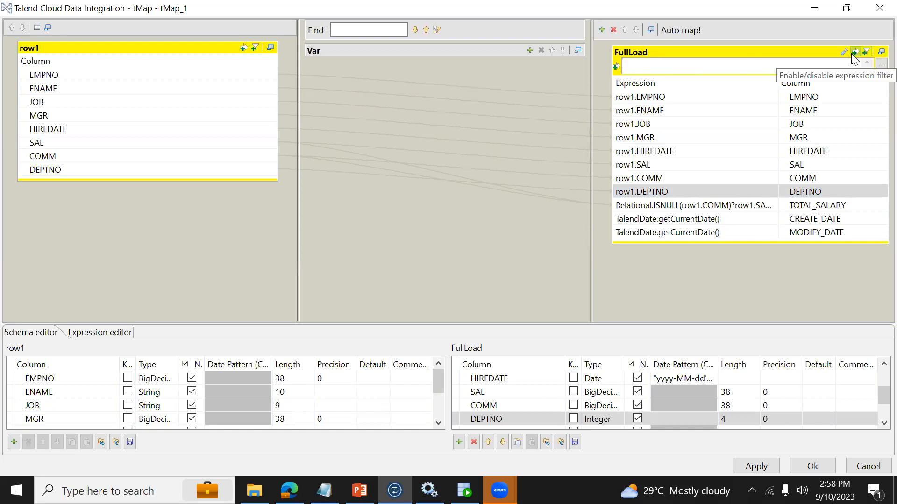
left_click(855, 53)
left_click(855, 52)
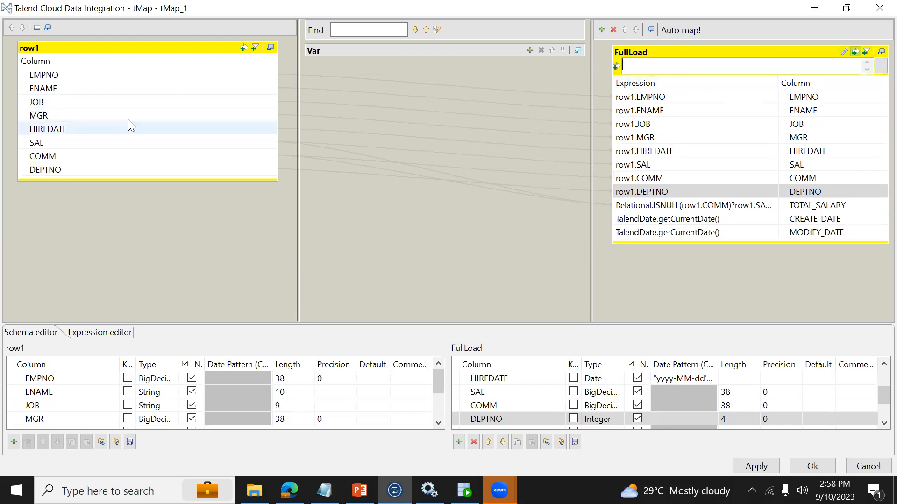
Set the FullLoad output's expression filter to row1.DEPTNO.equals(10), using the input's DEPTNO column, and save the mapping
left_click_drag(115, 170, 650, 70)
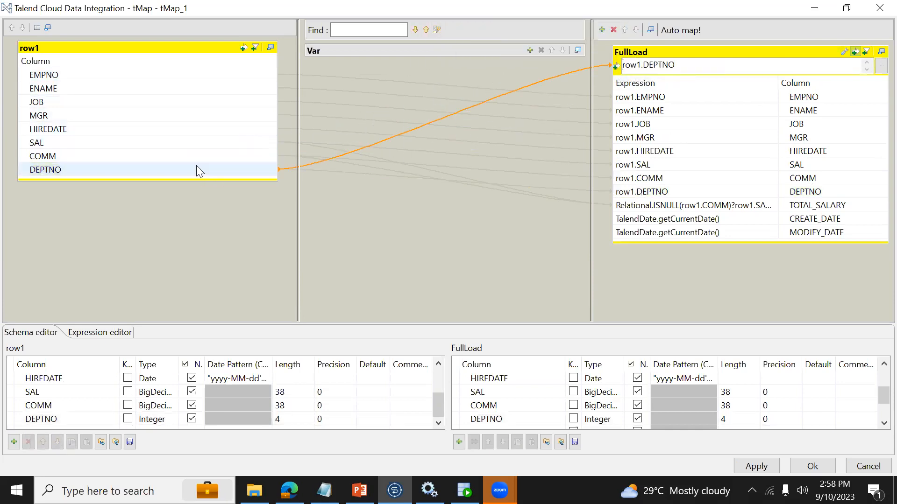
left_click(711, 62)
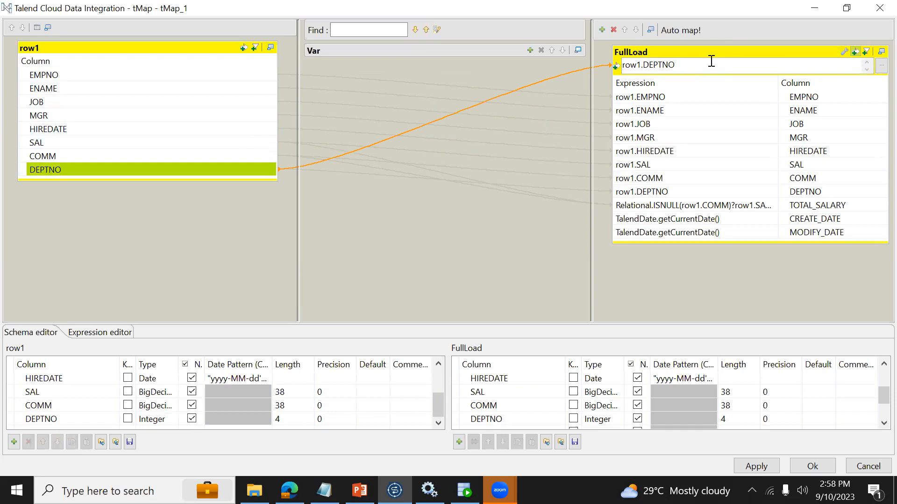
type(".")
left_click(464, 491)
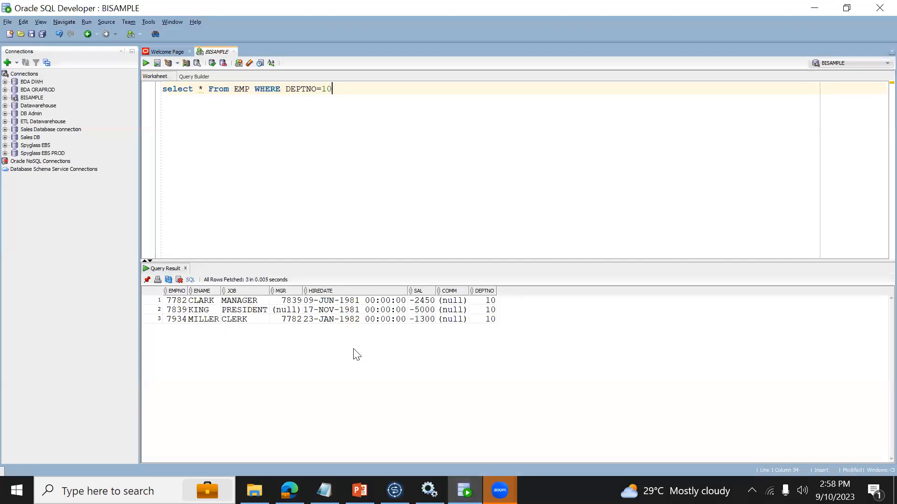
left_click(309, 321)
key("Right")
key("Right")
key("Right")
key("alt+Tab")
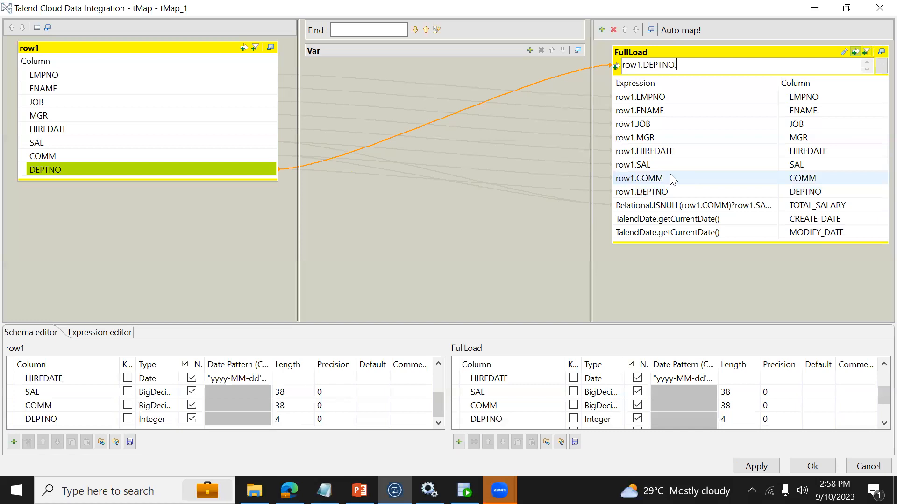
type("equals(10")
left_click(815, 471)
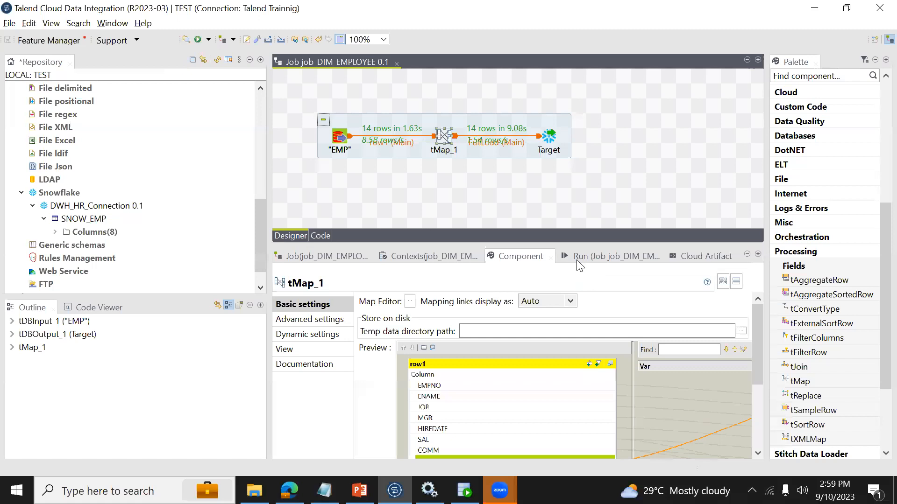
Run job_DIM_EMPLOYEE and check the FullLoad filter expression in tMap_1 during the run
left_click(579, 257)
left_click(389, 316)
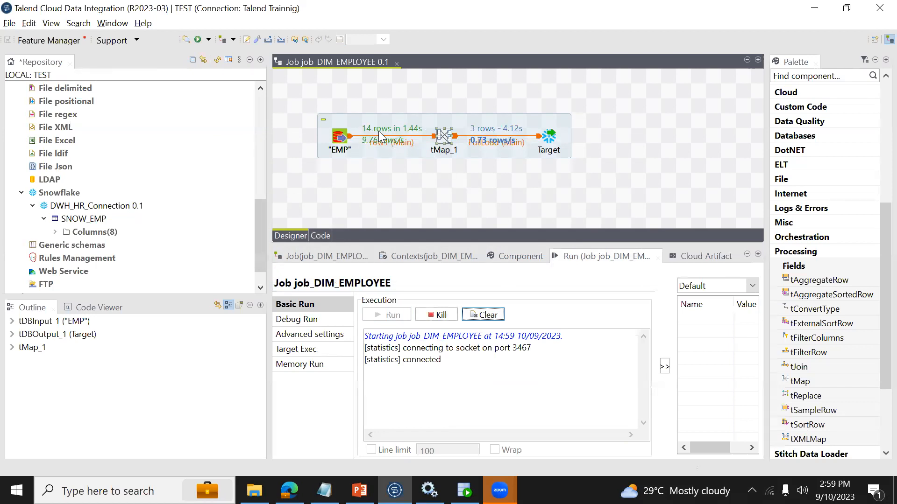
double_click(446, 139)
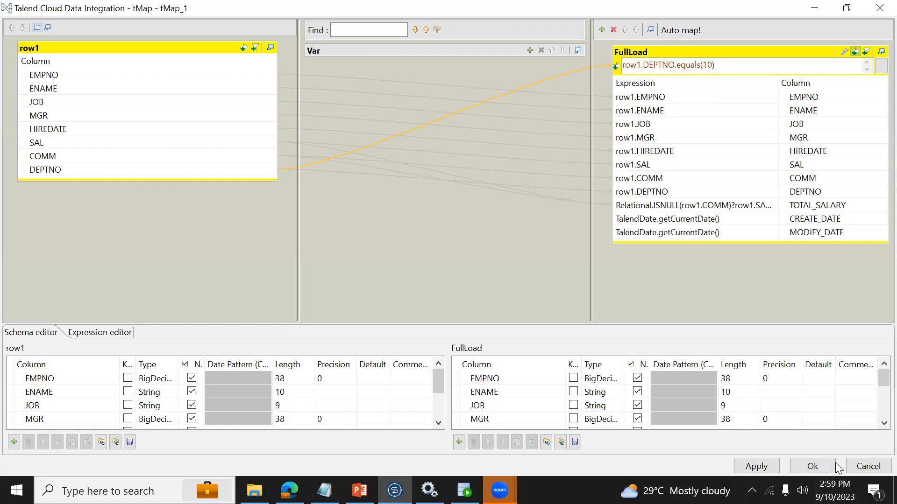
left_click(868, 466)
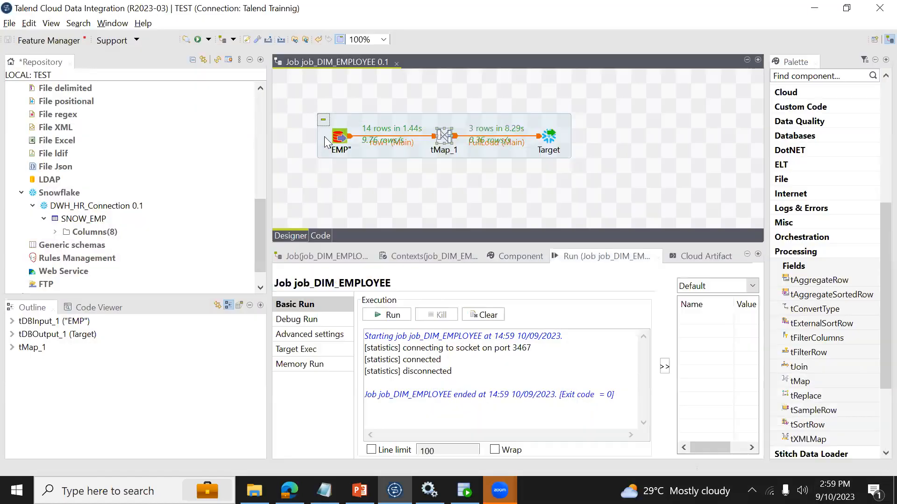
Review the EMP-to-Target flow, the FullLoad filter in tMap_1, and the options for adding another output, leaving the mapping as is
left_click(340, 139)
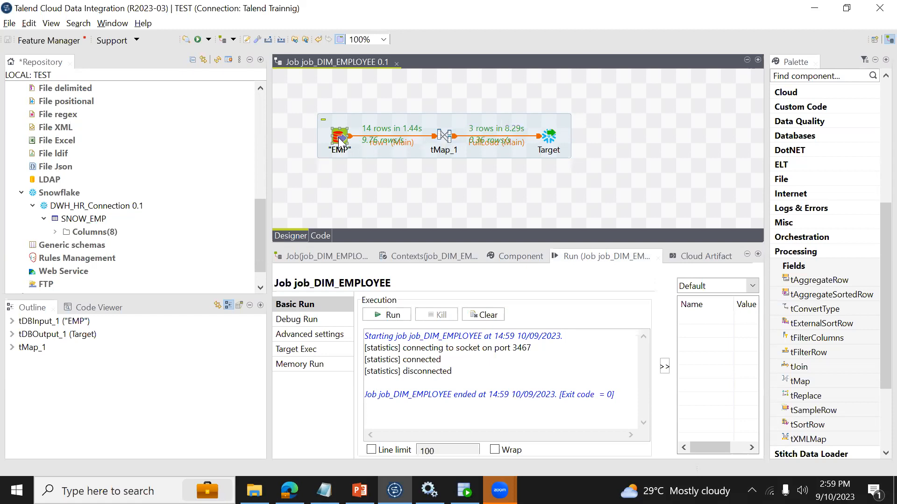
left_click(444, 138)
double_click(444, 144)
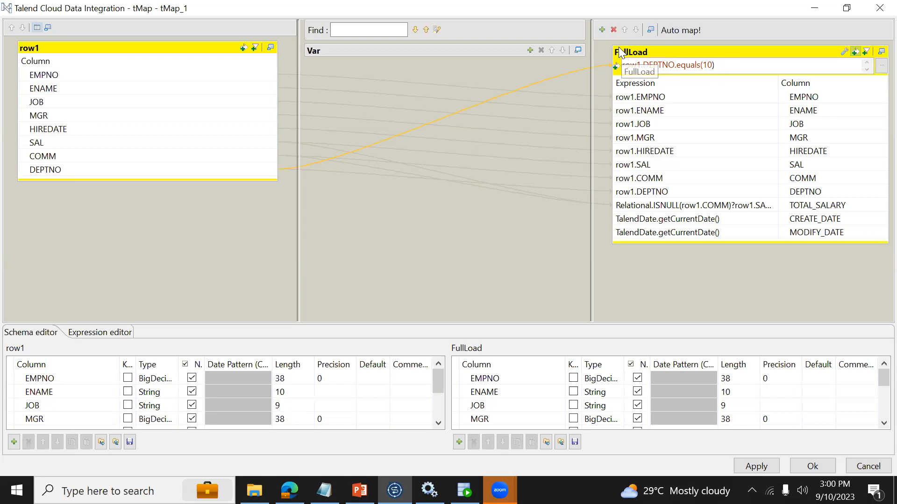
left_click(601, 31)
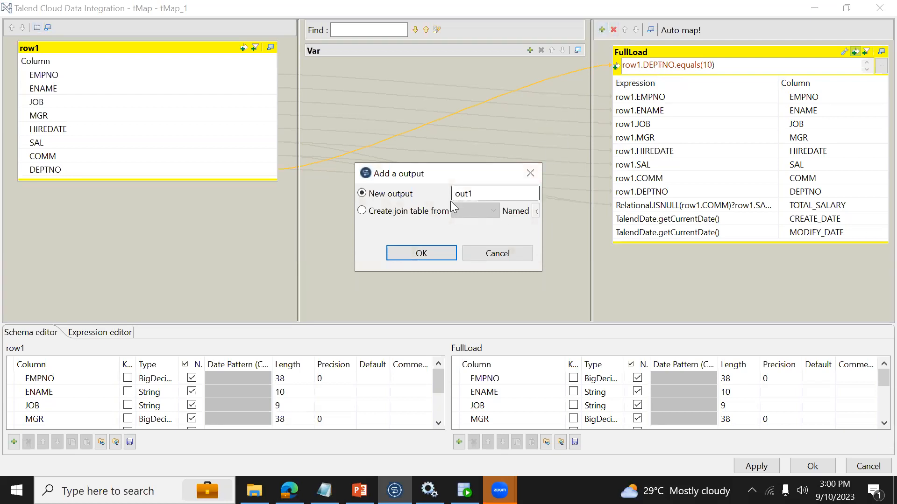
left_click(486, 253)
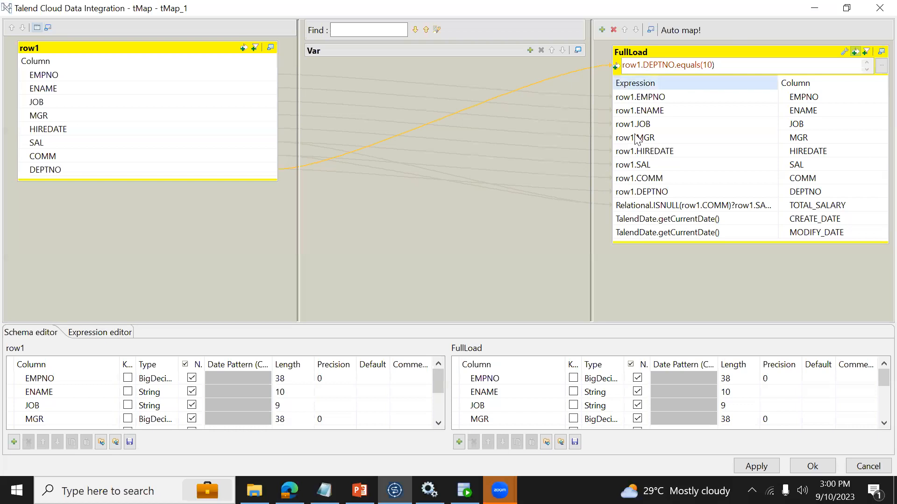
left_click(868, 466)
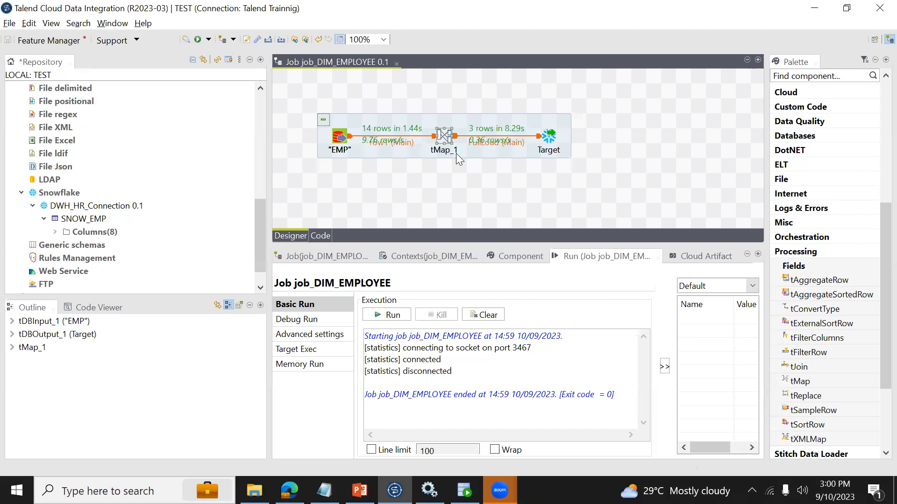
double_click(444, 136)
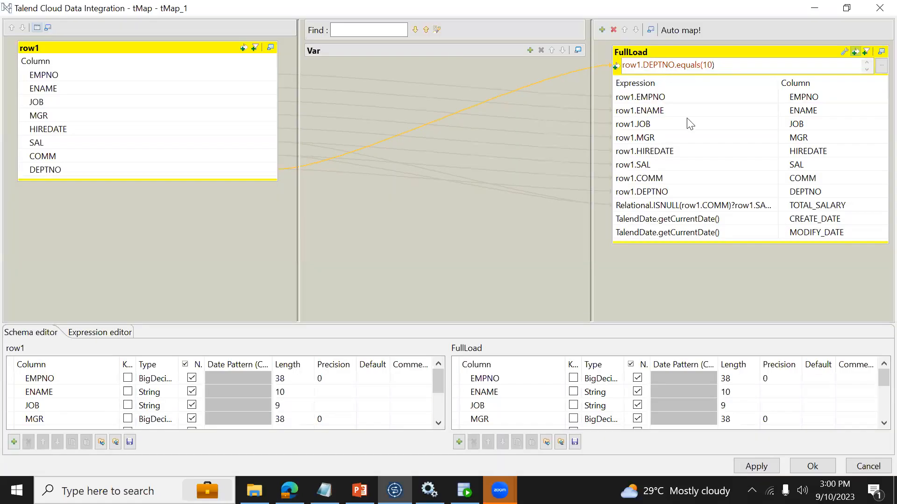
left_click(859, 463)
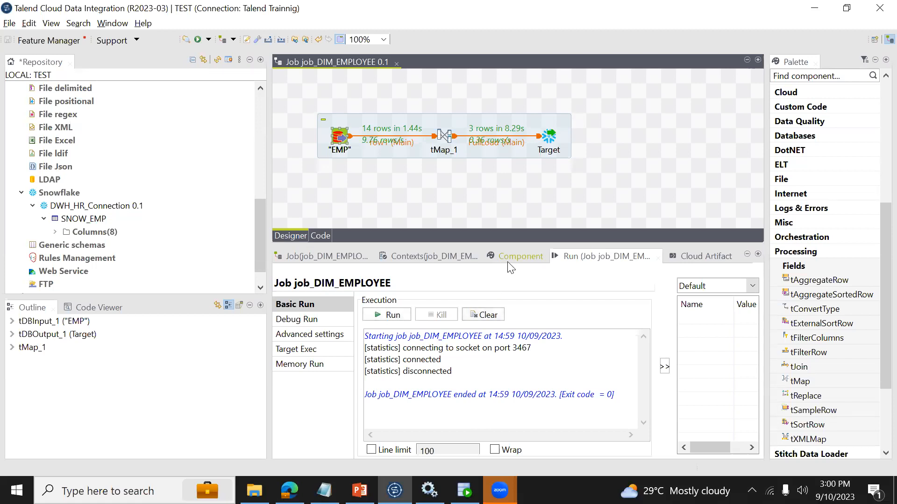
Compare the SELECT query in the EMP input's basic settings with the FullLoad filter expression in tMap_1
left_click(518, 256)
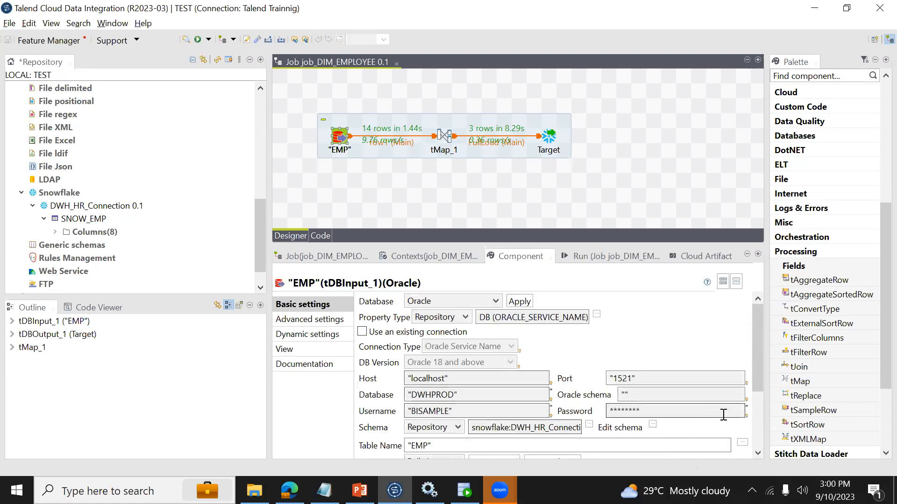
left_click(757, 431)
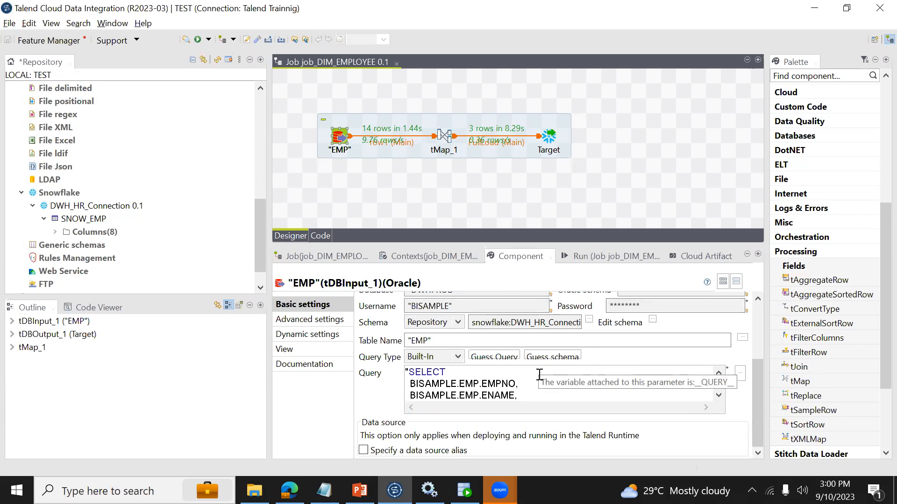
left_click(443, 138)
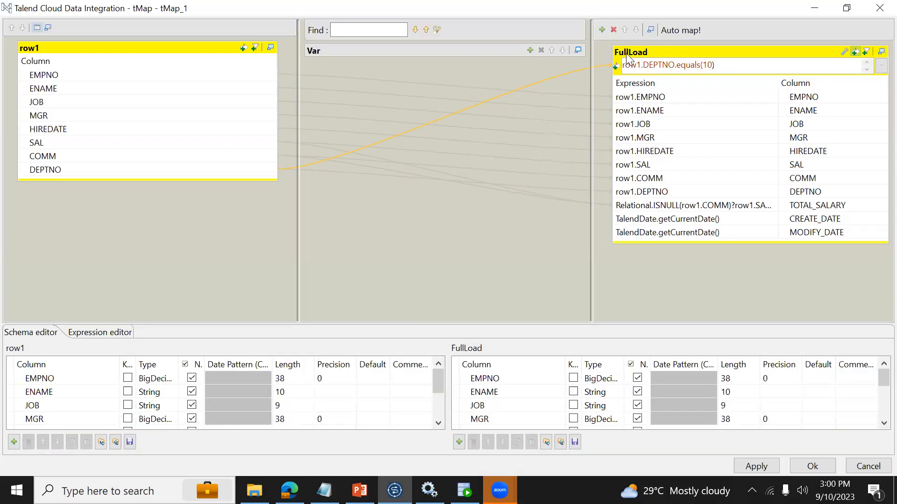
left_click(722, 65)
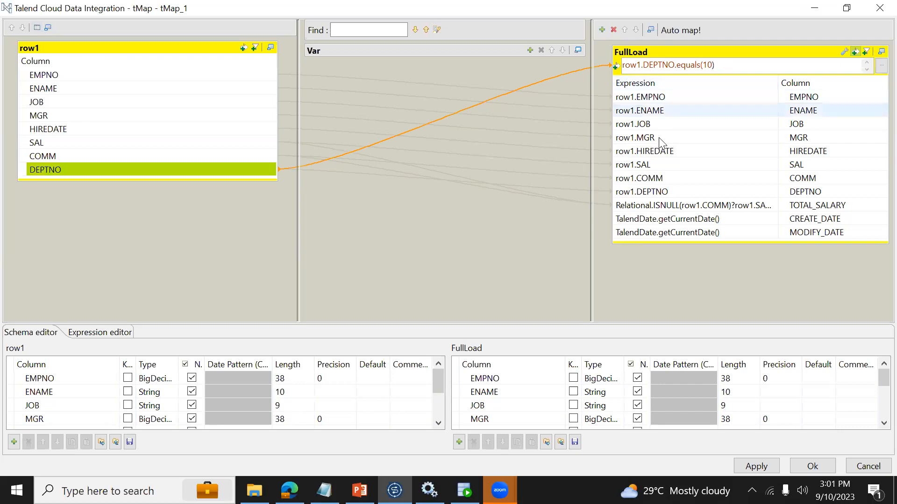
left_click(803, 467)
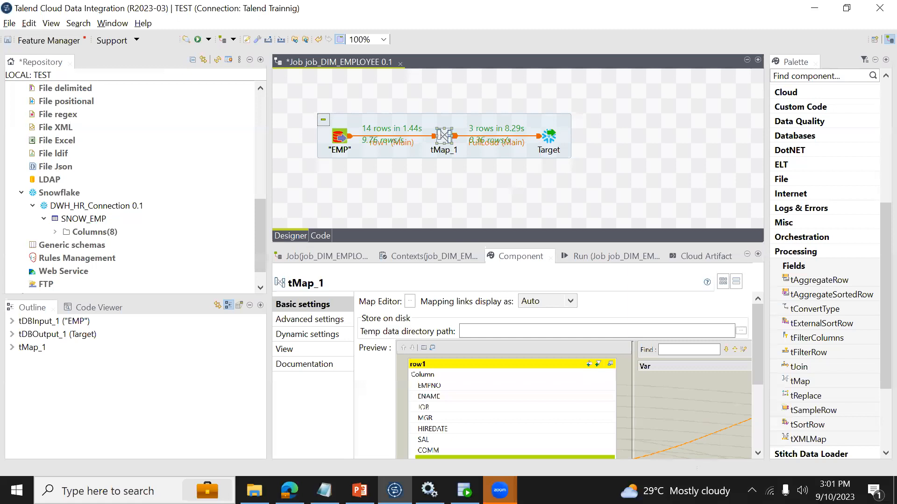
Rerun select * From dim_employee in the Snowflake worksheet to check the filtered load, and switch back to Talend
left_click(290, 490)
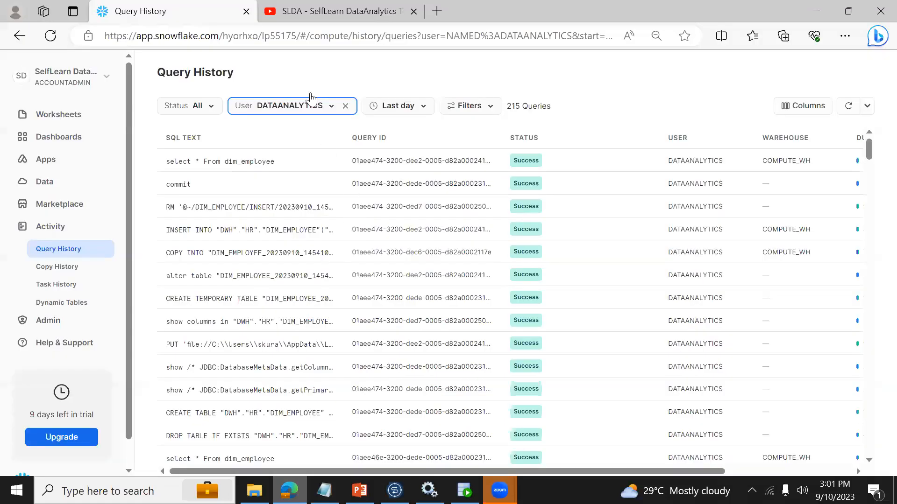
left_click(42, 116)
left_click(239, 157)
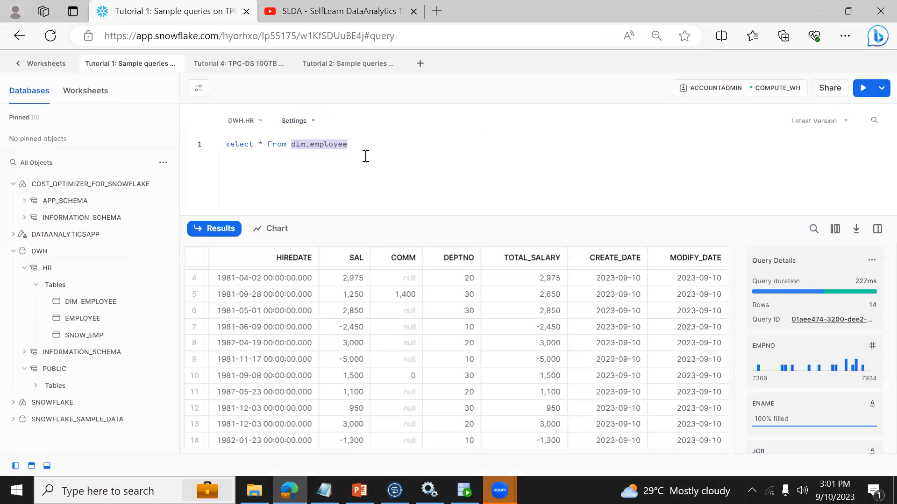
left_click(360, 148)
key("ctrl+Return")
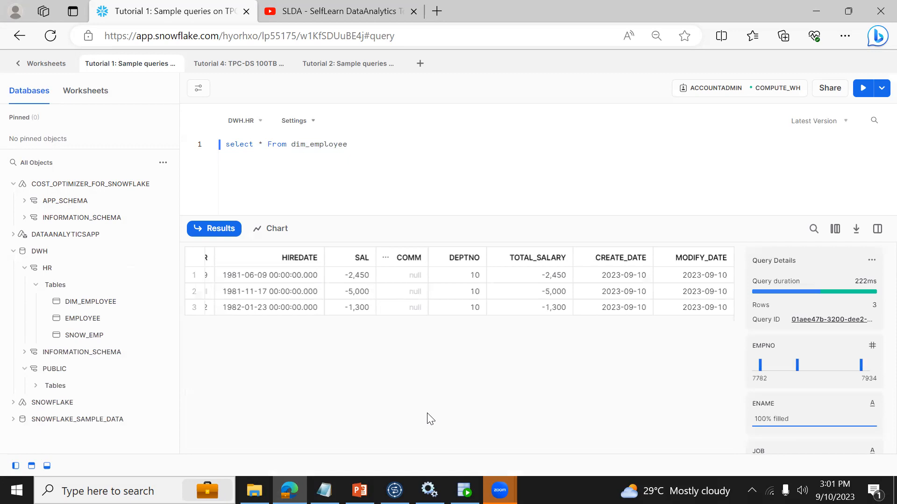
mouse_move(394, 490)
left_click(394, 435)
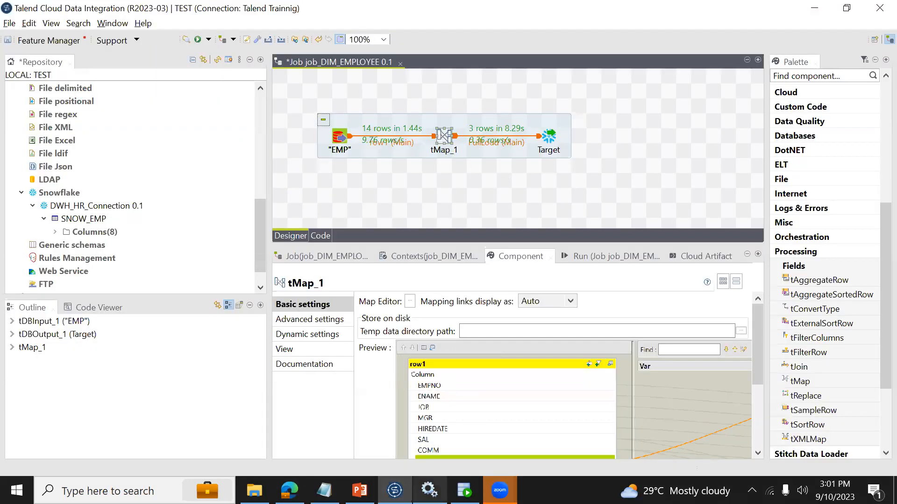
Switch to the PowerPoint tmap slide to highlight the Multiple outputs bullet, and return to Talend to view tMap_1's mapping without changes
mouse_move(429, 491)
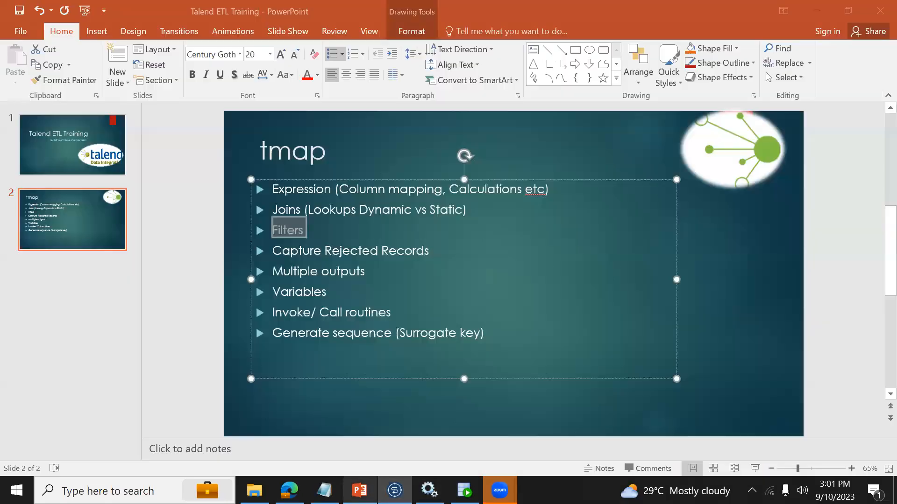
left_click(360, 490)
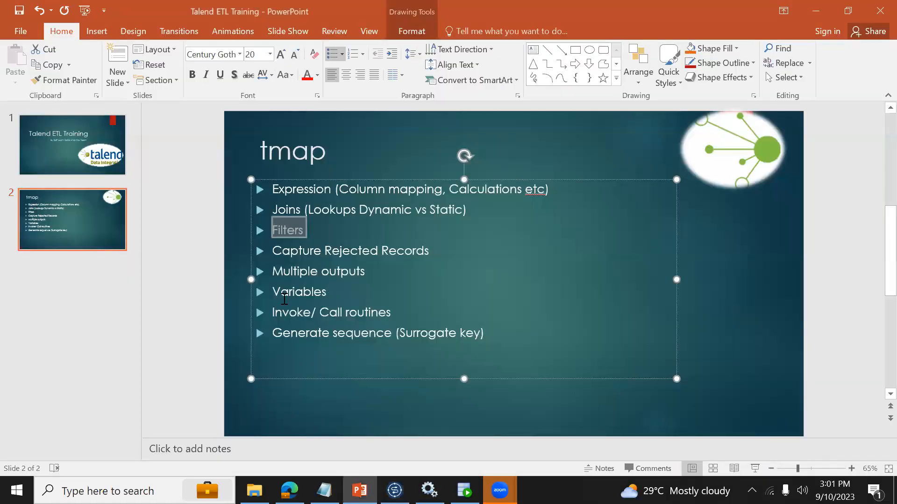
left_click_drag(275, 273, 368, 273)
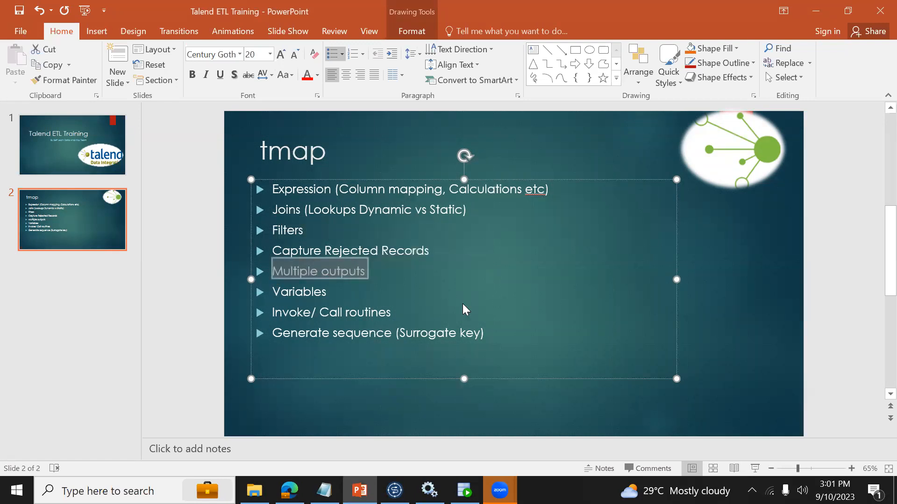
key("alt+Tab")
double_click(451, 137)
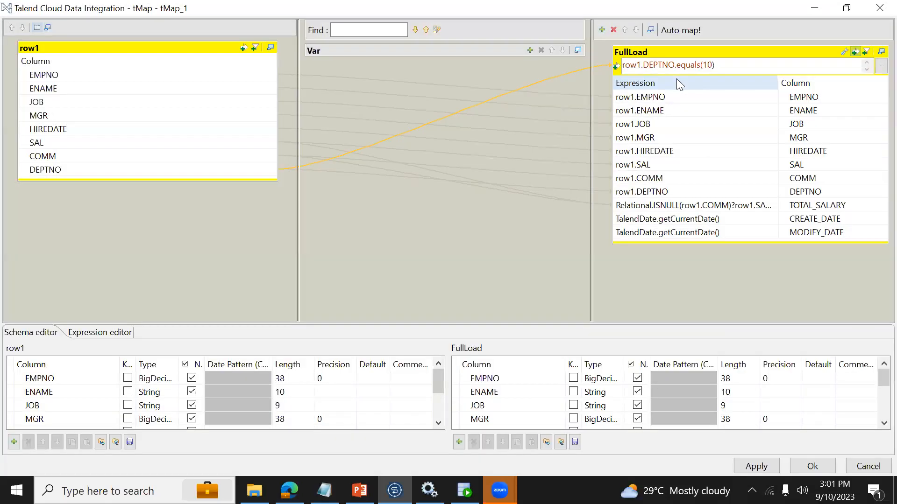
left_click(853, 470)
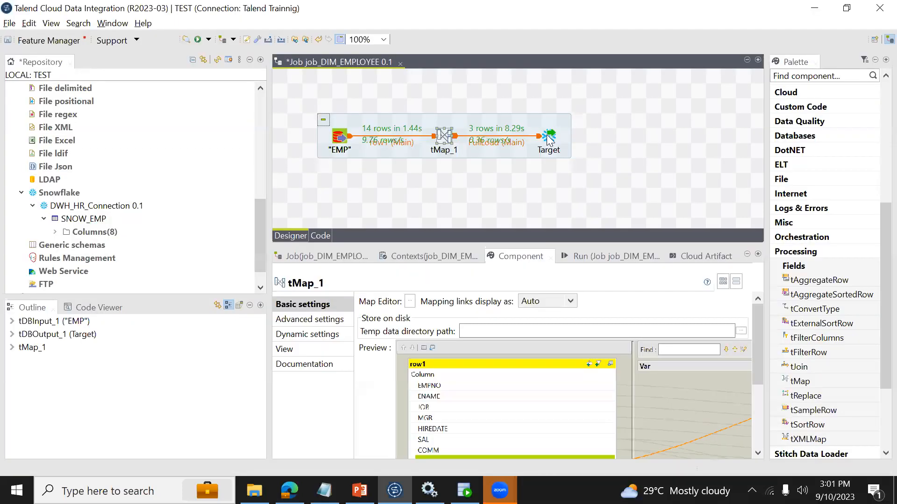
Duplicate the Snowflake Target output component and place the copy directly below the original in the job design
right_click(549, 138)
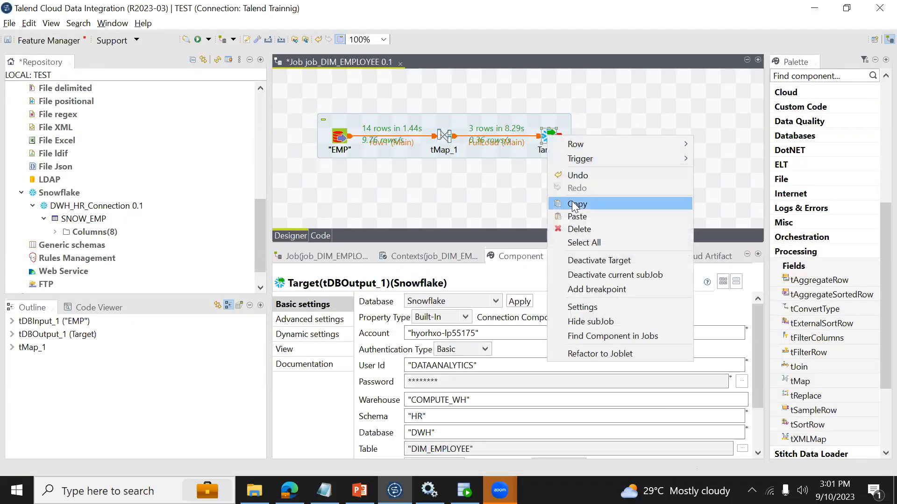
left_click(569, 205)
left_click(556, 197)
key("ctrl+v")
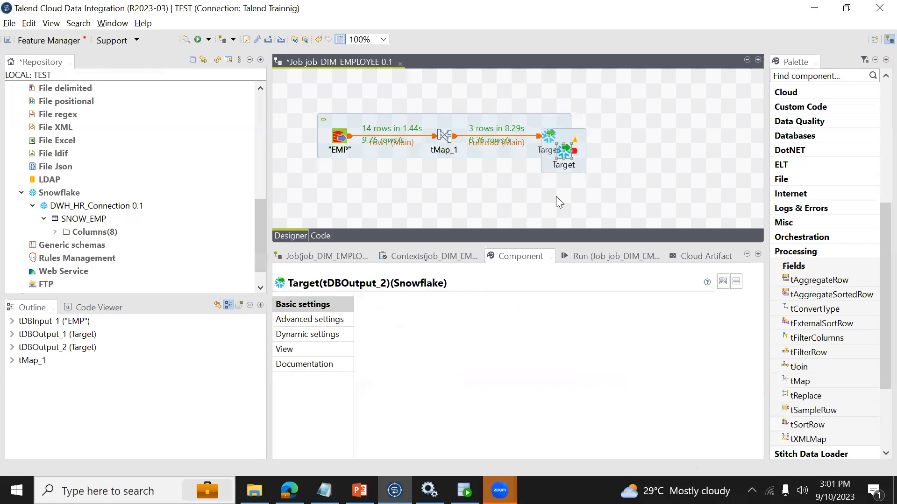
left_click_drag(551, 195, 550, 193)
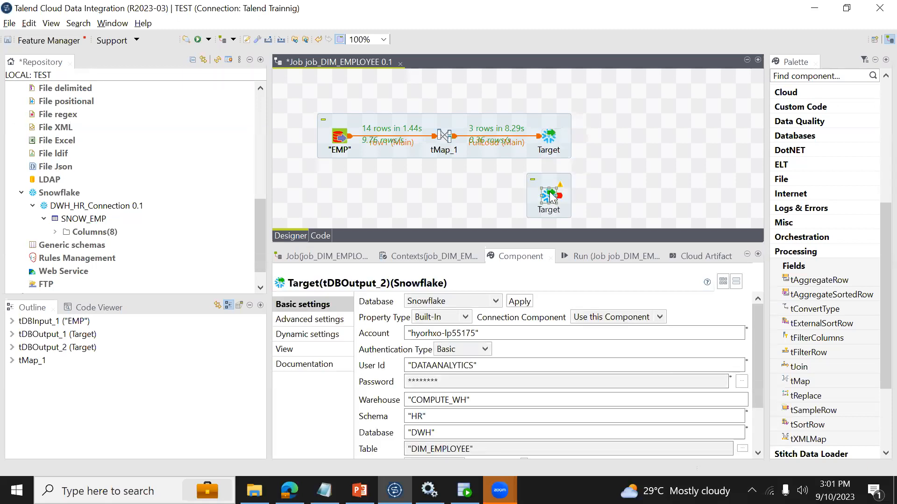
Set the table of the Target connected to tMap_1 to the custom object DIM_EMPLOYEE10
left_click(548, 138)
left_click(501, 447)
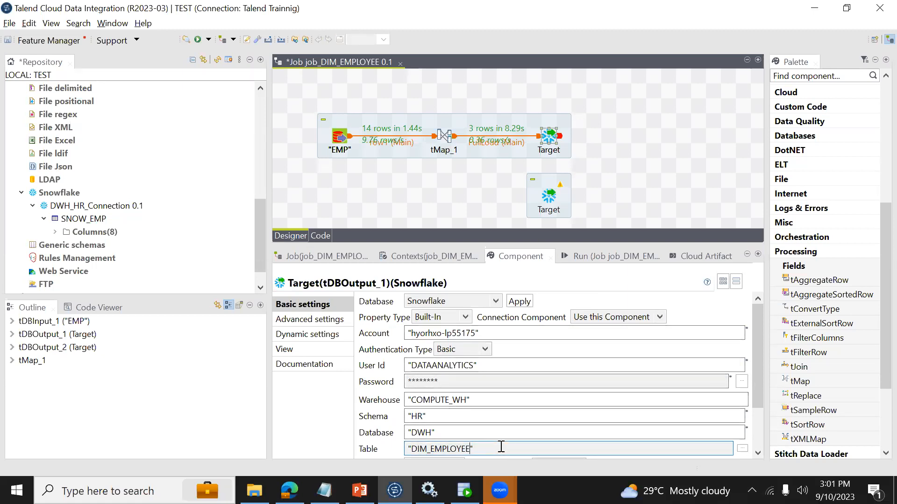
left_click(743, 448)
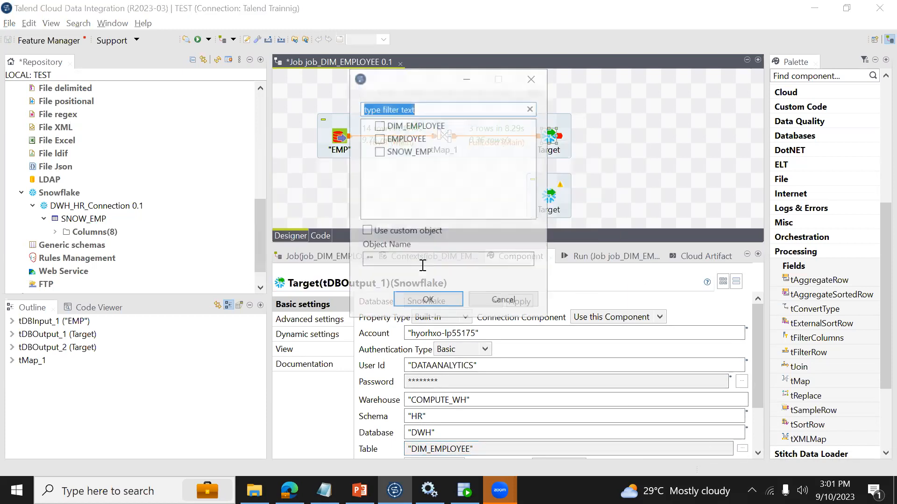
left_click(366, 231)
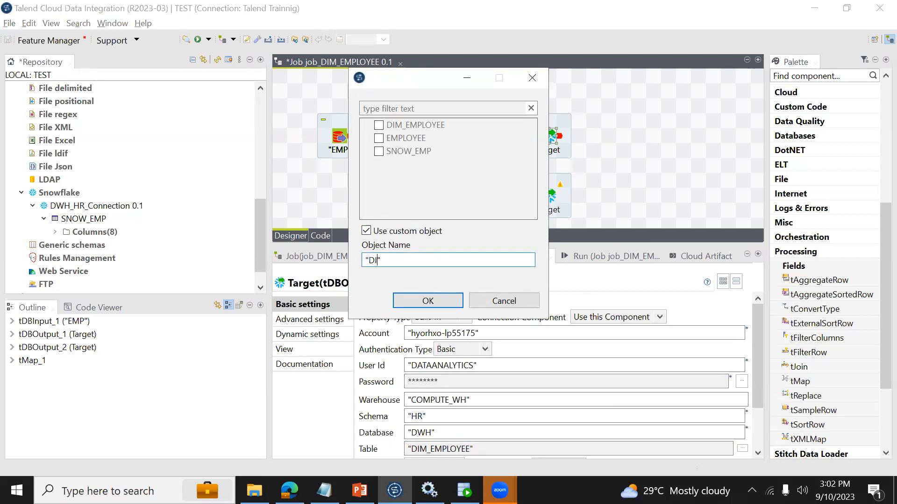
type("DIM_EMPLOYEE10")
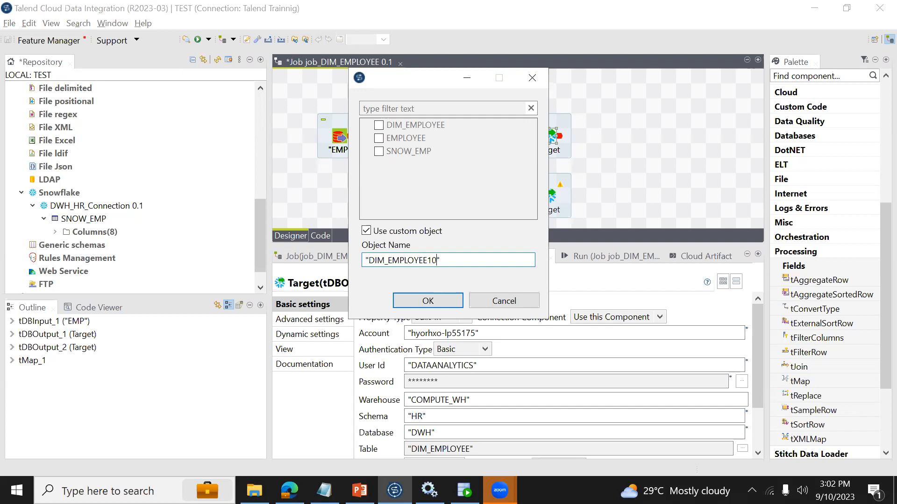
left_click(428, 301)
Set the copied Target's table to the custom object DIM_EMPLOYEE20 and save the job
left_click(550, 198)
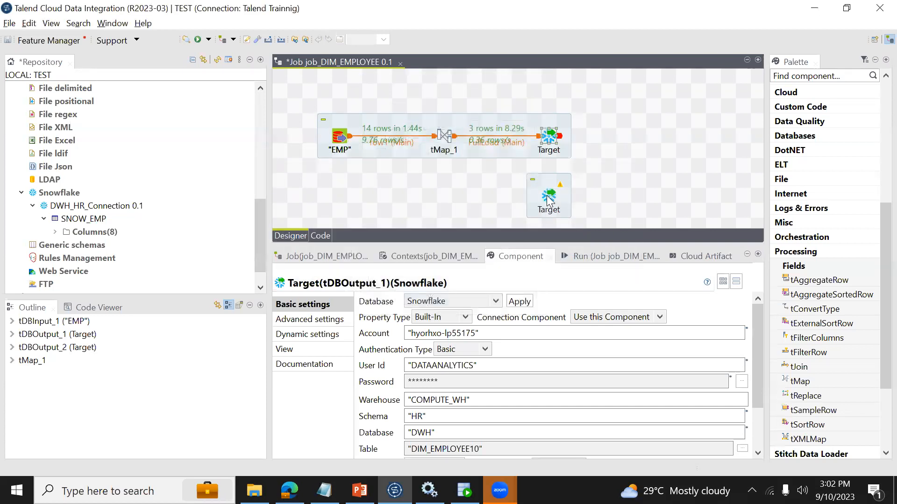
left_click(742, 449)
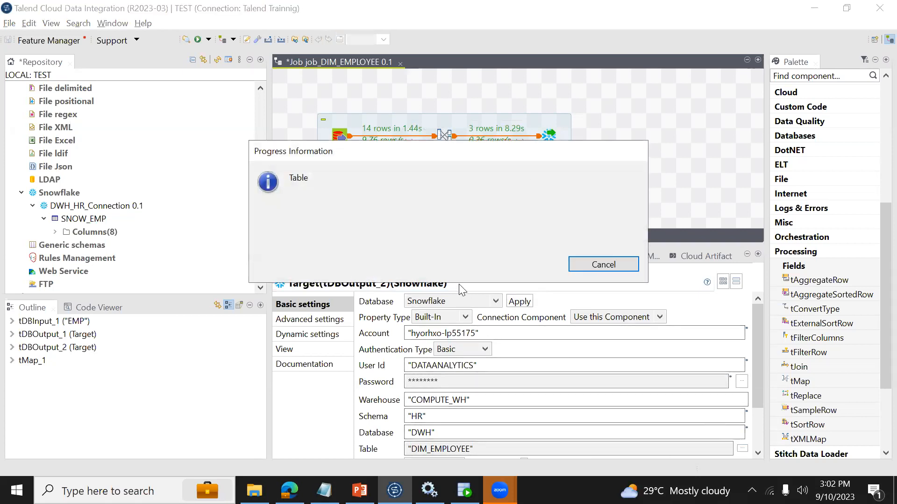
left_click(366, 231)
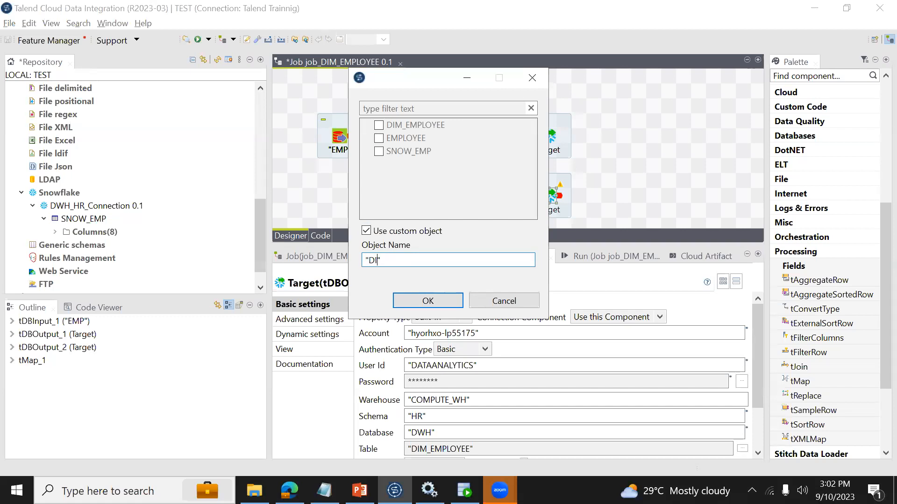
type("DIM_EMPLOYEE20")
left_click(416, 300)
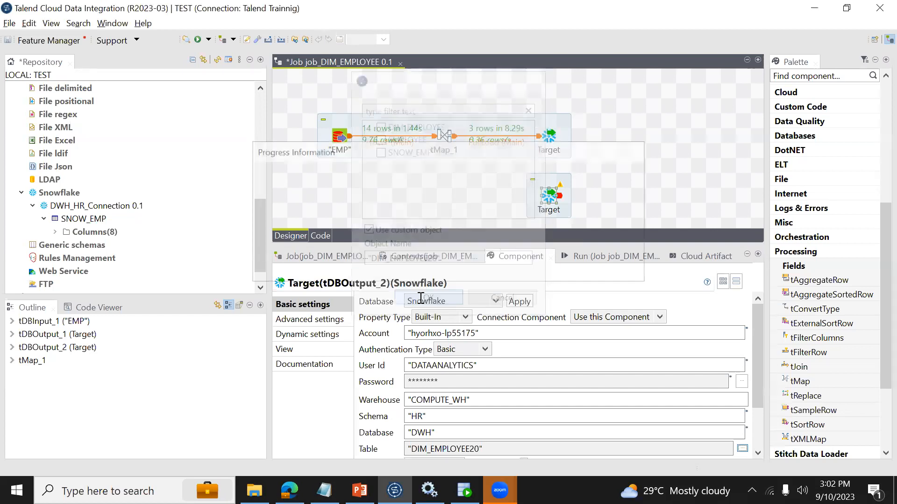
key("ctrl+s")
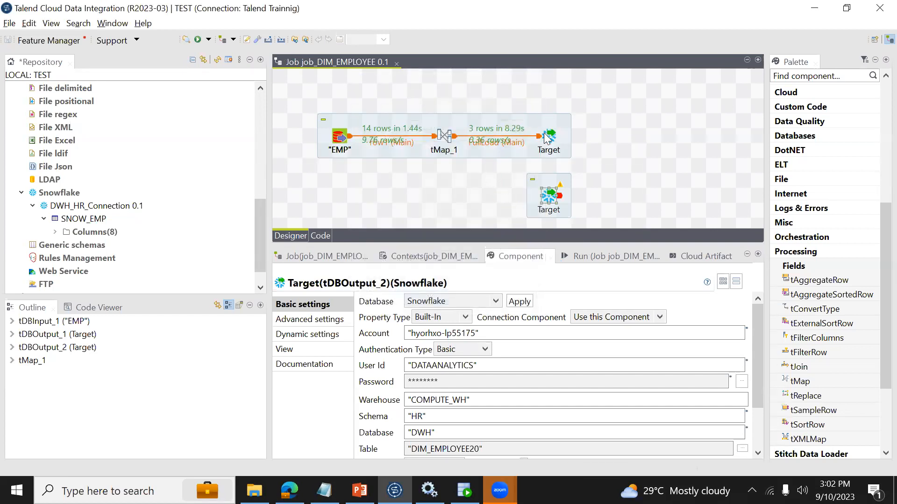
Change the label of the output component that writes to DIM_EMPLOYEE10 to Target10
left_click(547, 143)
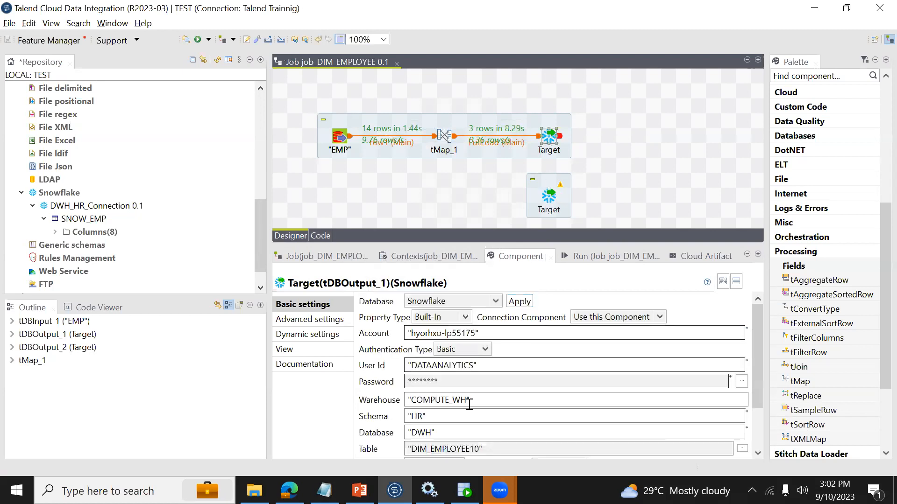
left_click(340, 350)
left_click(467, 301)
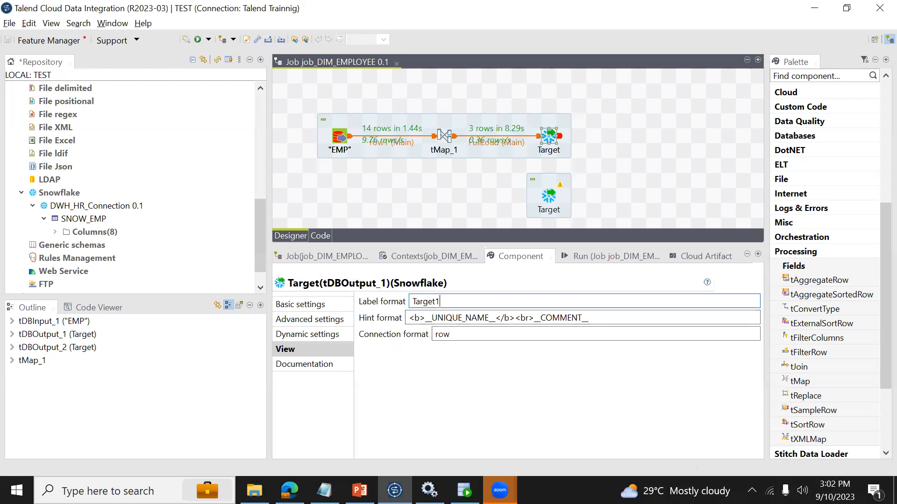
type("10")
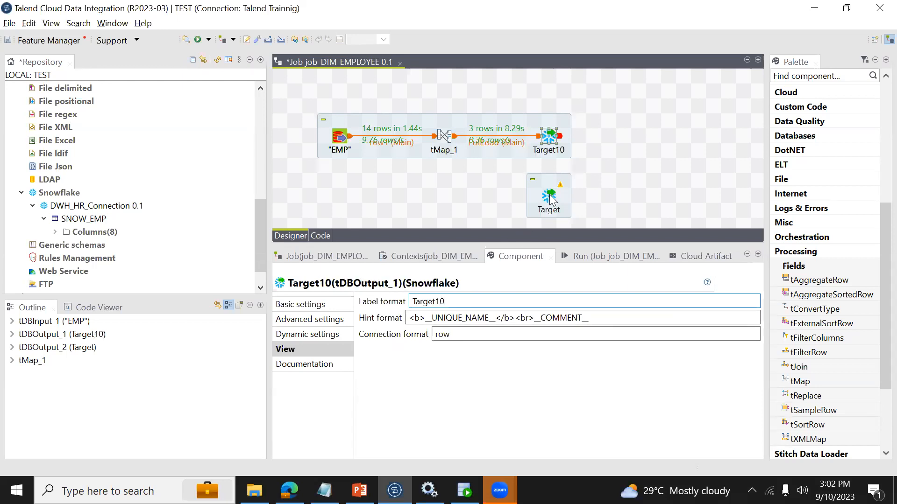
Change the label of the copied output component to Target20, check the Target10 label, and save the job
left_click(550, 198)
left_click(321, 350)
left_click(458, 303)
type("2")
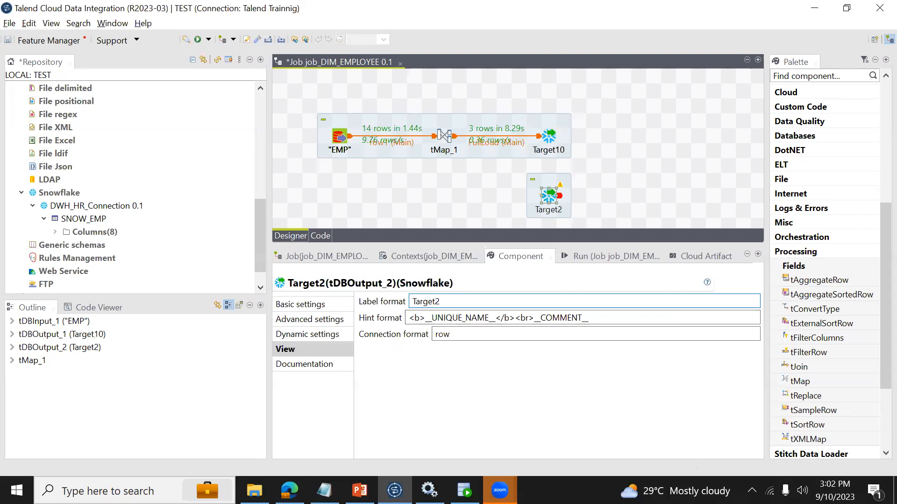
type("0")
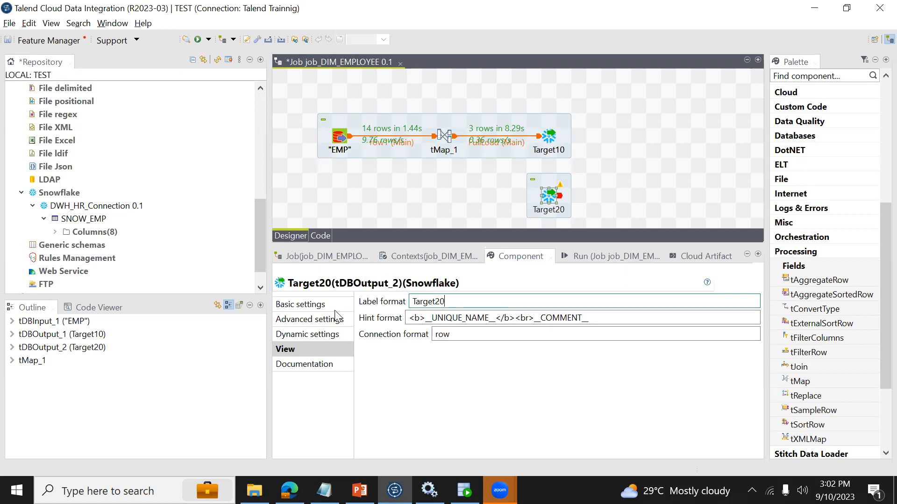
left_click(550, 137)
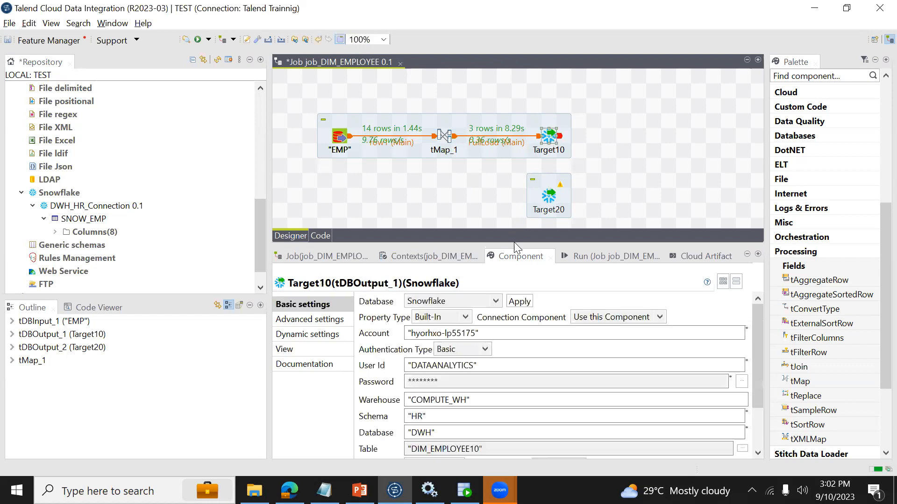
left_click(303, 351)
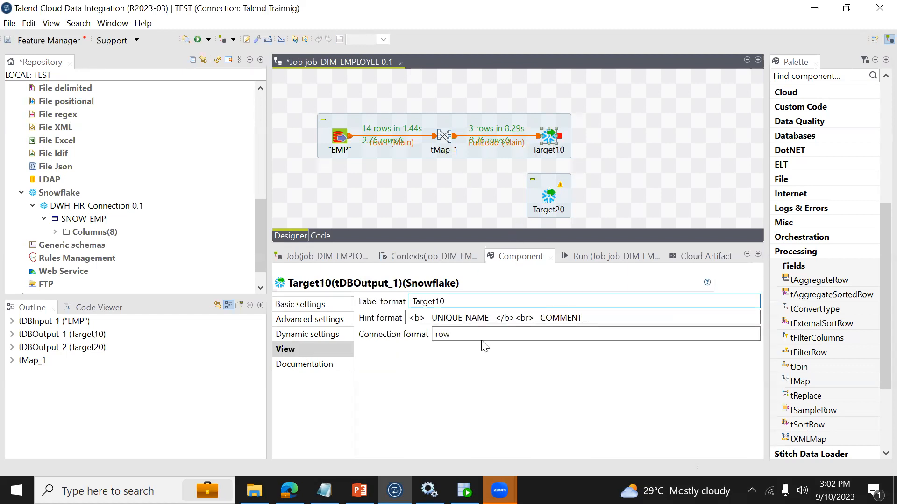
key("ctrl+s")
Add a new tMap_1 output named FullLoad20 linked to Target20, taking over the target component's schema
right_click(446, 142)
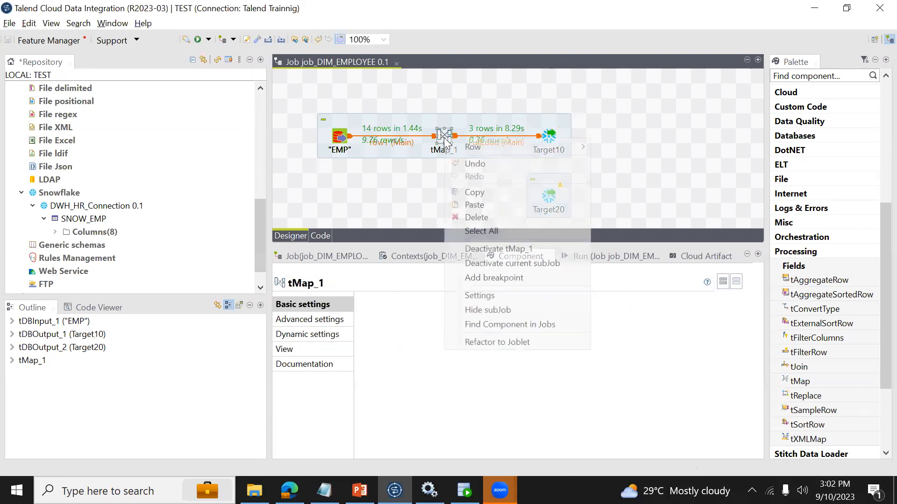
mouse_move(488, 144)
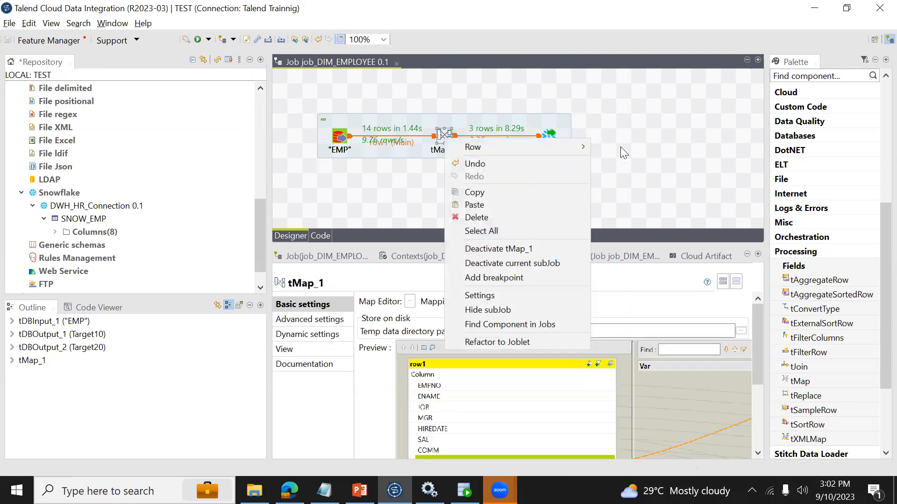
left_click(617, 147)
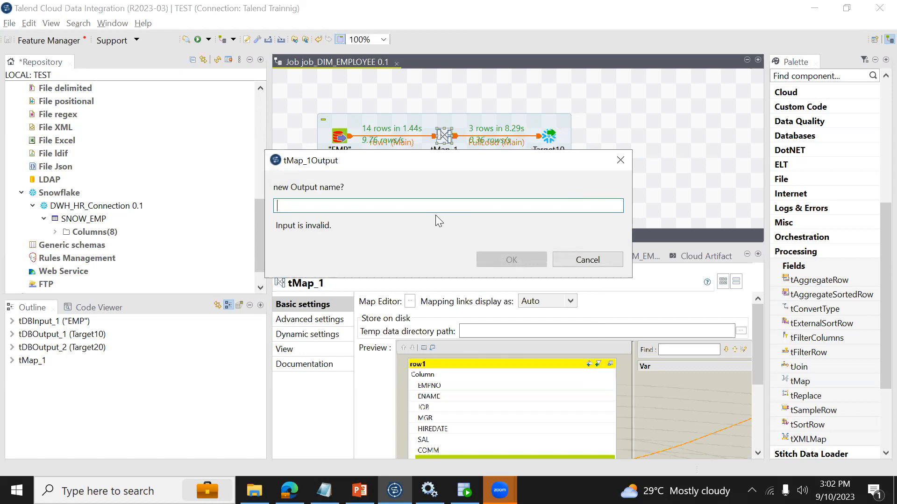
type("F")
type("ullLoad01")
key("Return")
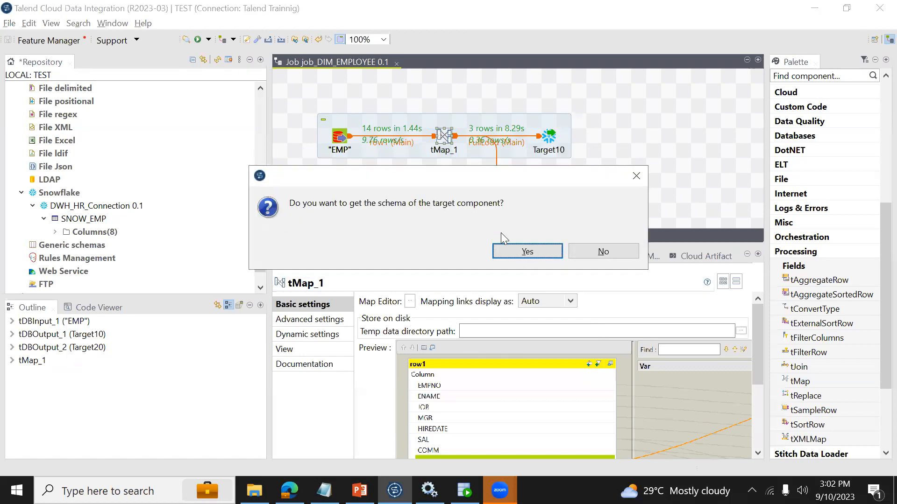
left_click(516, 249)
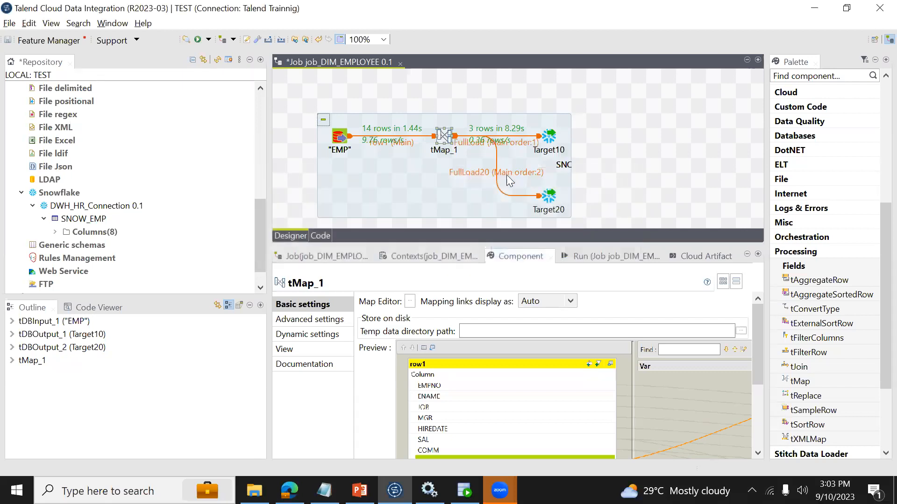
Move Target10 and Target20 farther from tMap_1, delete the stray SNOW_EMP component, and enlarge the design area
left_click_drag(549, 136, 609, 121)
left_click_drag(555, 196, 629, 211)
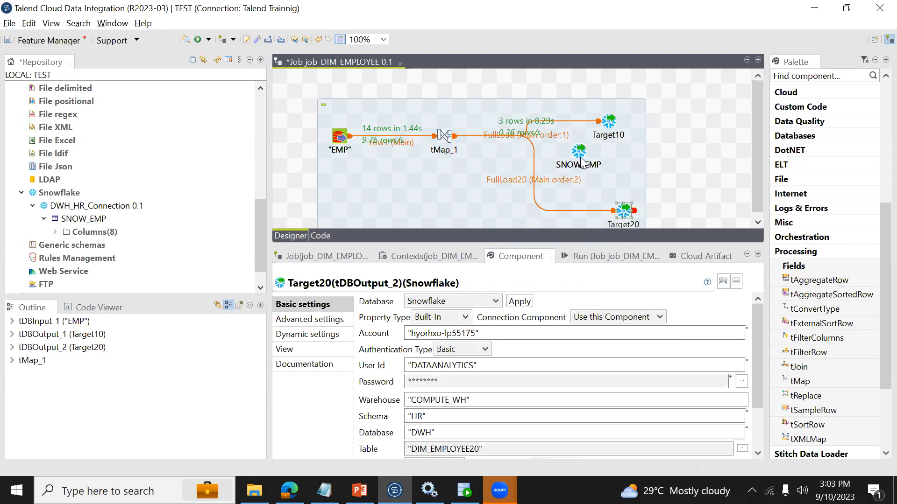
left_click_drag(579, 152, 689, 155)
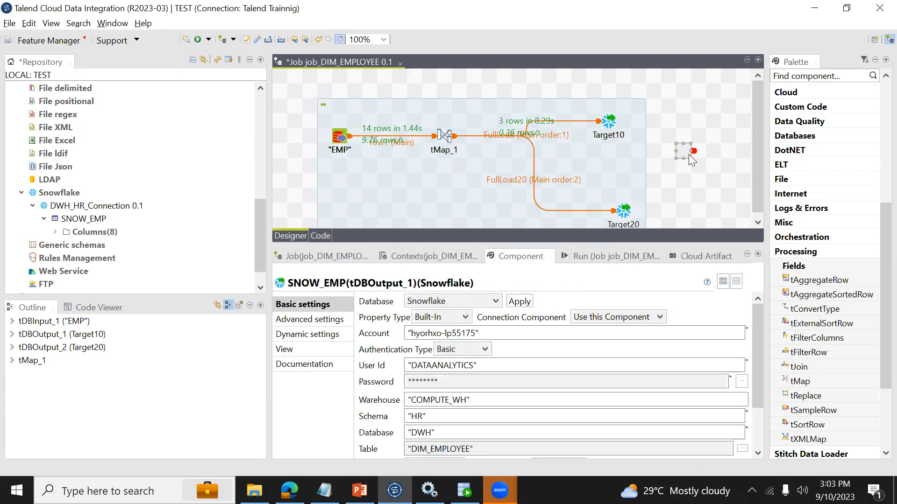
key("Delete")
left_click_drag(632, 243, 629, 312)
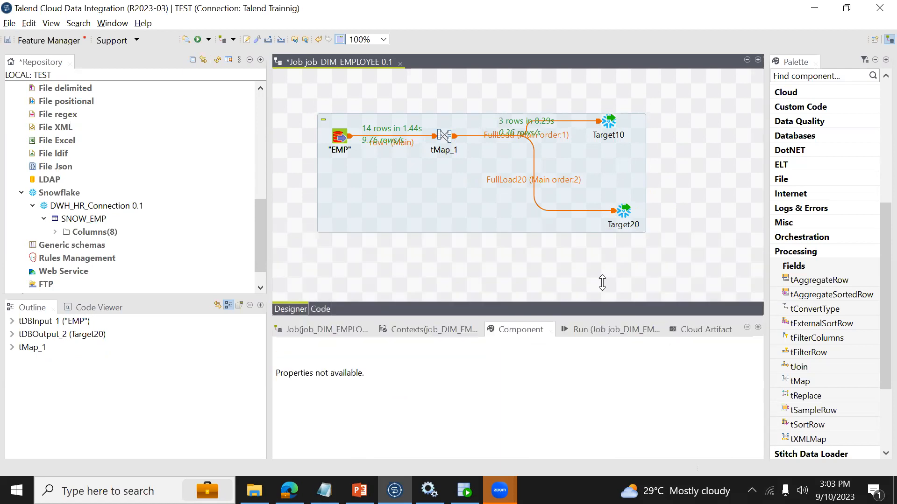
left_click(447, 140)
right_click(447, 141)
mouse_move(582, 148)
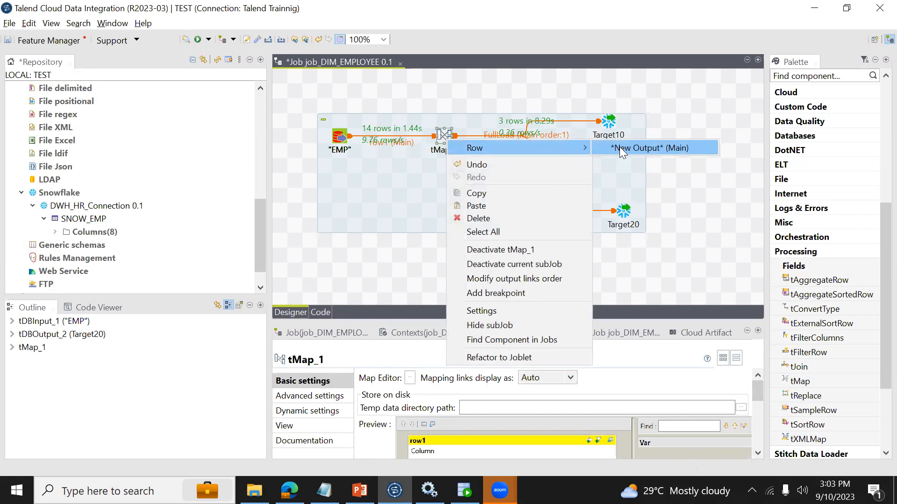
left_click(669, 200)
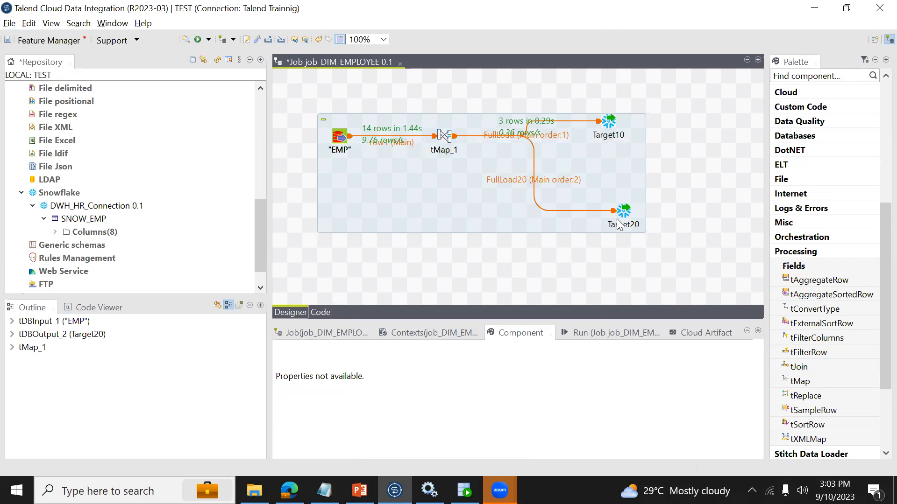
Collapse the FullLoad and FullLoad20 output tables in the tMap_1 mapping and accept the mapper changes
left_click(445, 136)
double_click(445, 136)
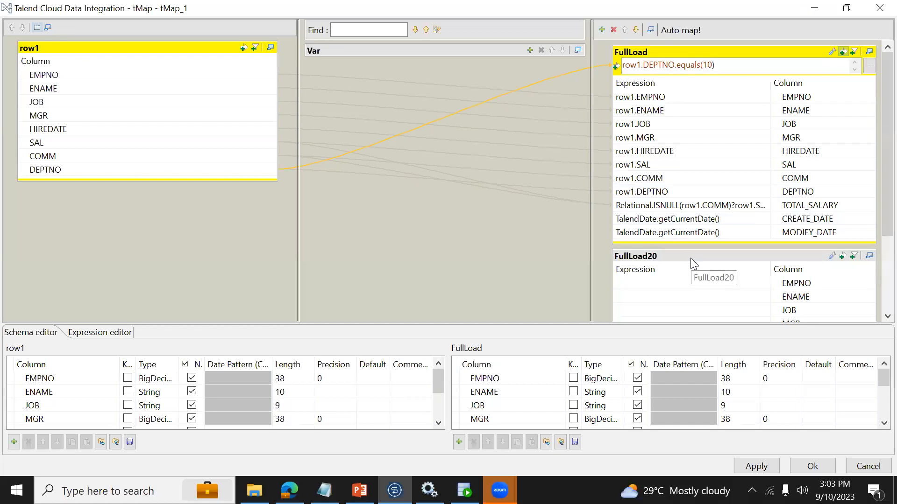
left_click(869, 52)
left_click(877, 52)
left_click(878, 52)
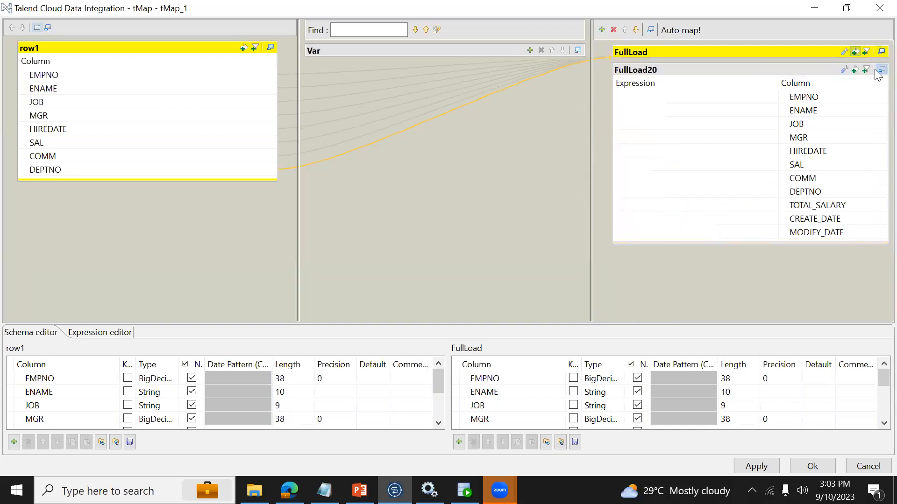
left_click(877, 70)
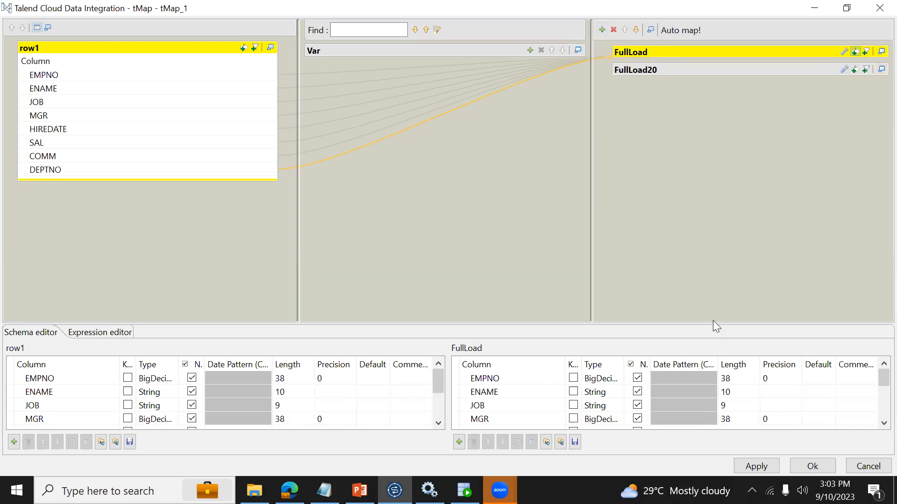
left_click(867, 466)
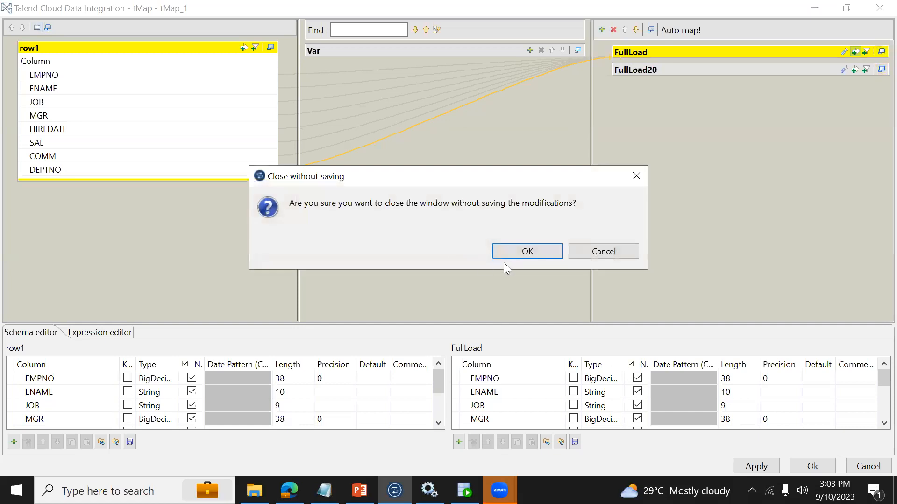
left_click(600, 254)
left_click(812, 466)
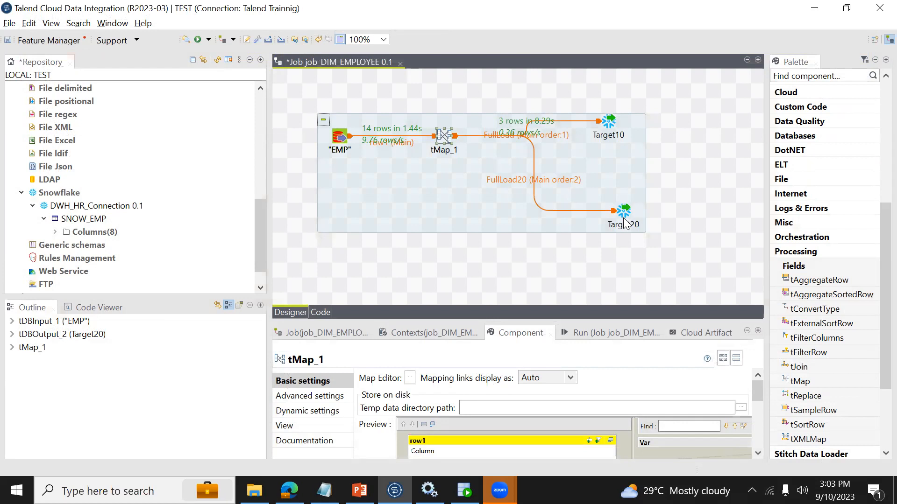
Auto-map the matching row1 columns to the FullLoad20 output in tMap_1 and check the mappings against FullLoad
double_click(443, 135)
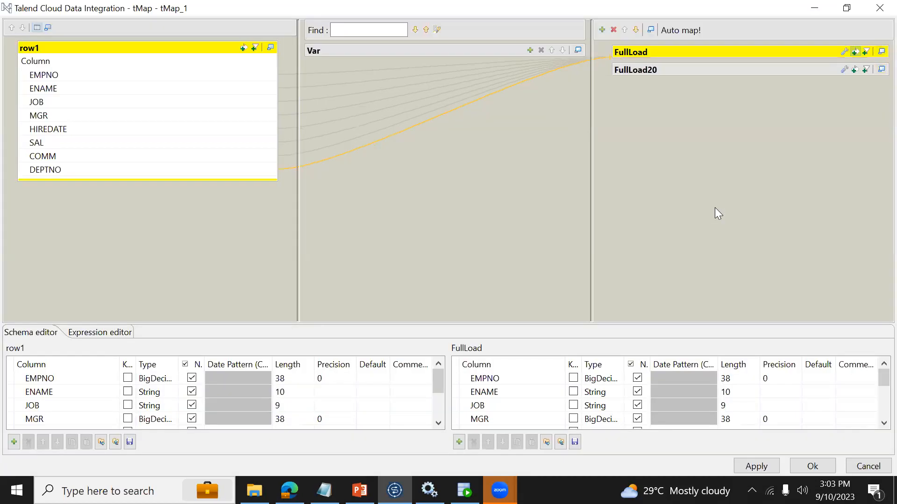
left_click(880, 70)
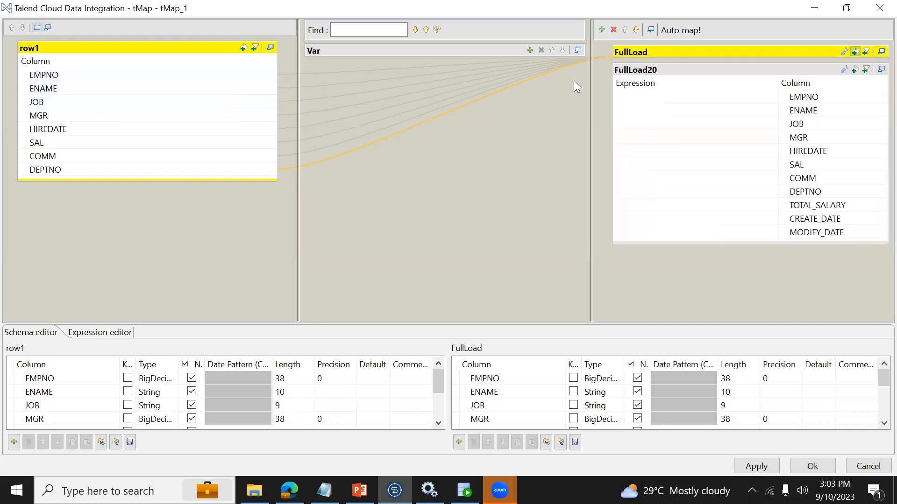
left_click(680, 31)
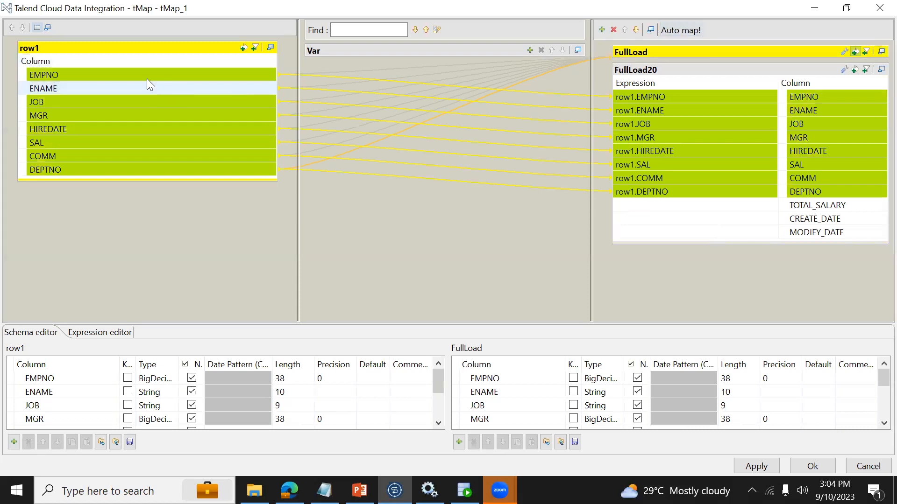
left_click(616, 52)
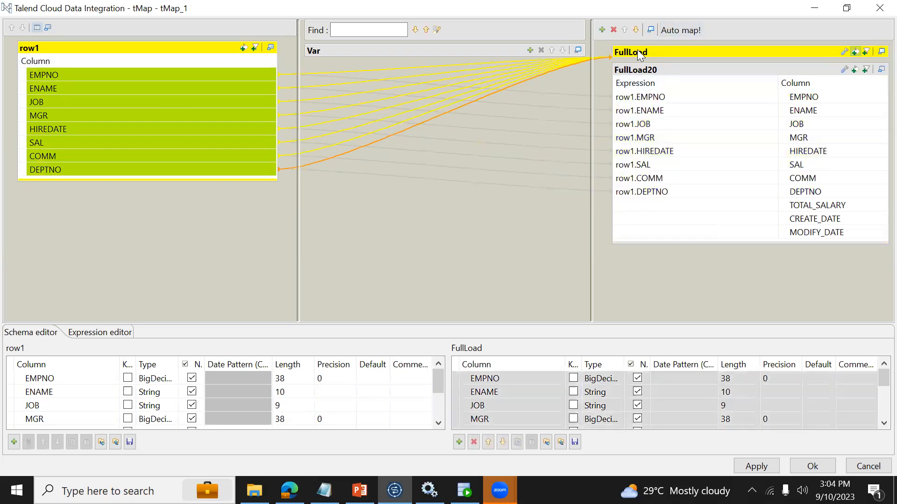
left_click(878, 53)
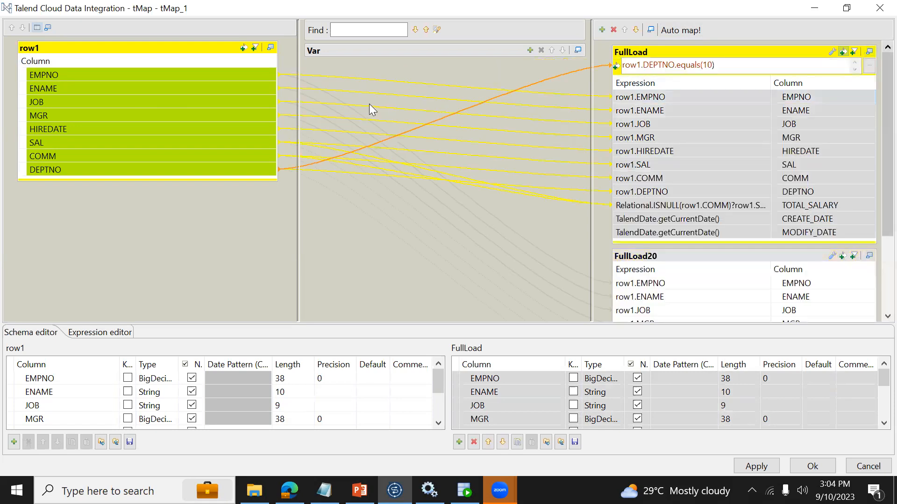
left_click(176, 74)
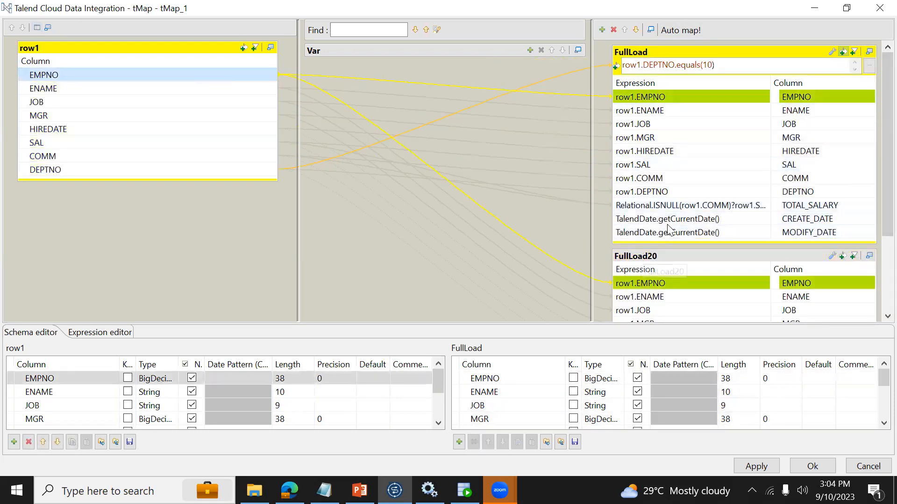
left_click(869, 52)
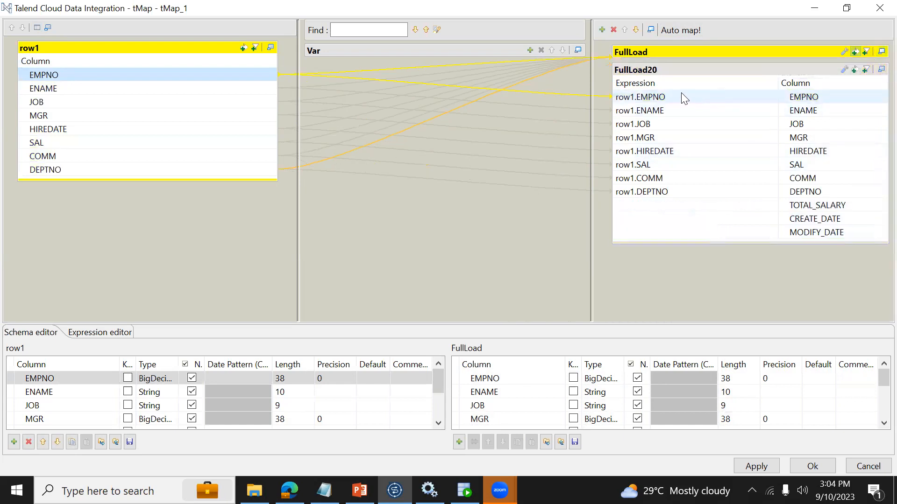
Enable the expression filter on the FullLoad20 output and accept the tMap_1 changes
left_click(855, 71)
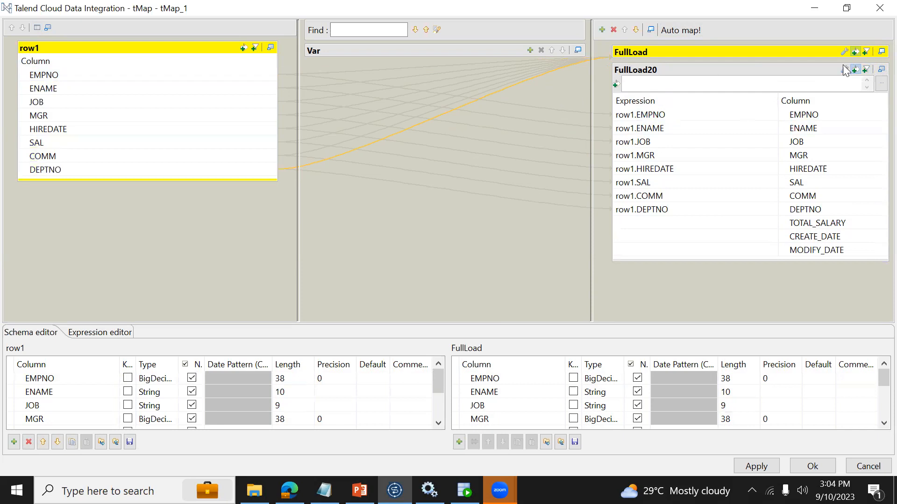
left_click(879, 71)
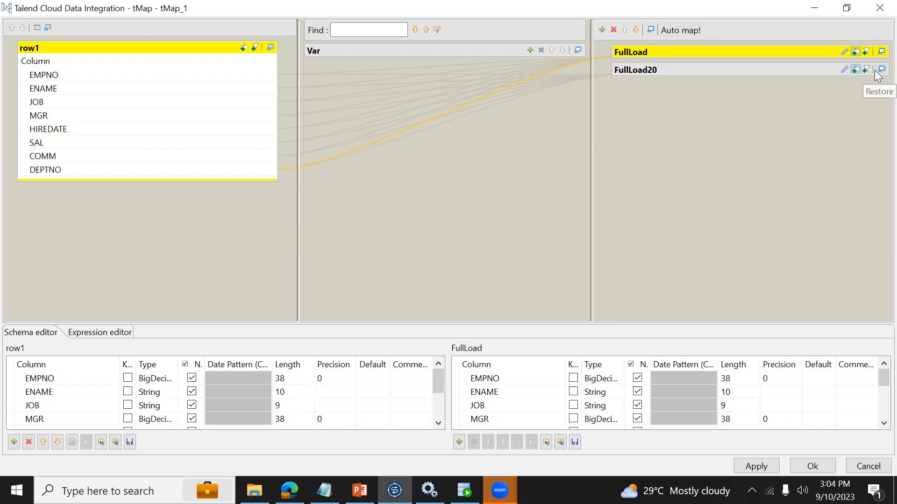
left_click(879, 71)
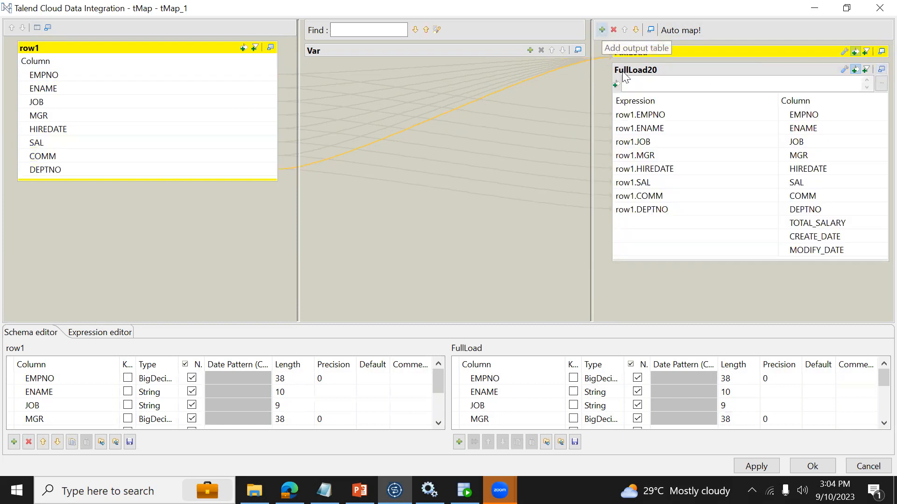
left_click(813, 465)
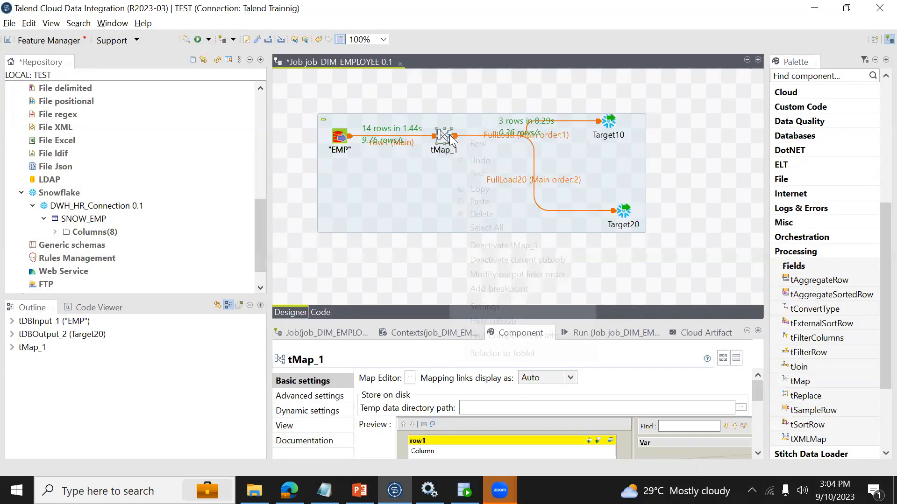
Reopen the tMap_1 mapping and set the FullLoad20 filter expression to row1.DEPTNO.equals(20)
right_click(450, 136)
mouse_move(544, 140)
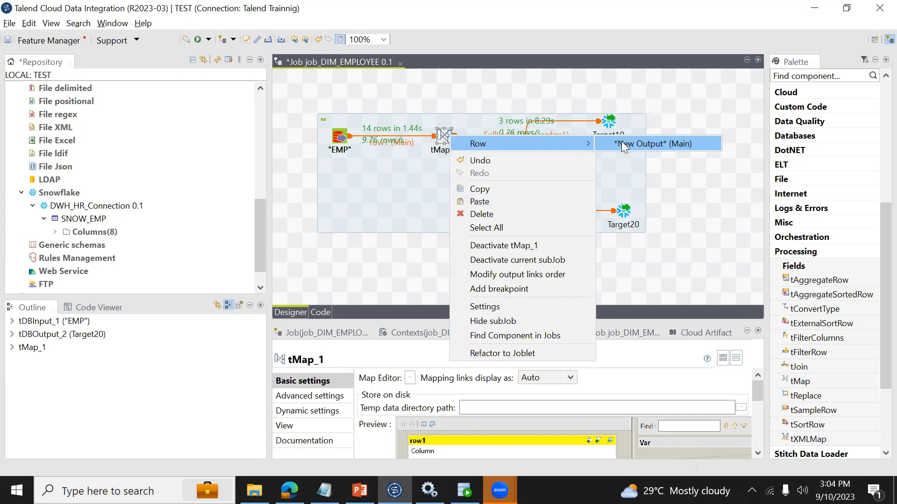
double_click(443, 137)
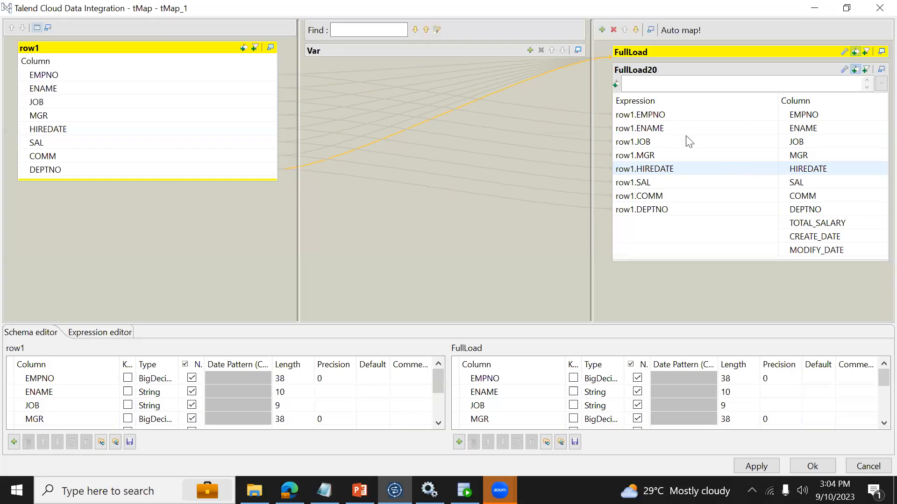
left_click_drag(114, 170, 533, 133)
left_click_drag(653, 87, 654, 85)
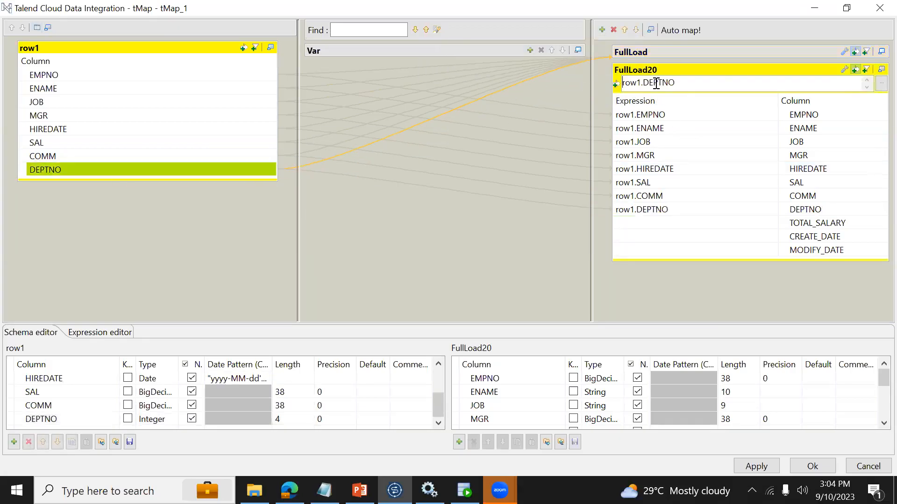
type(".equals(20")
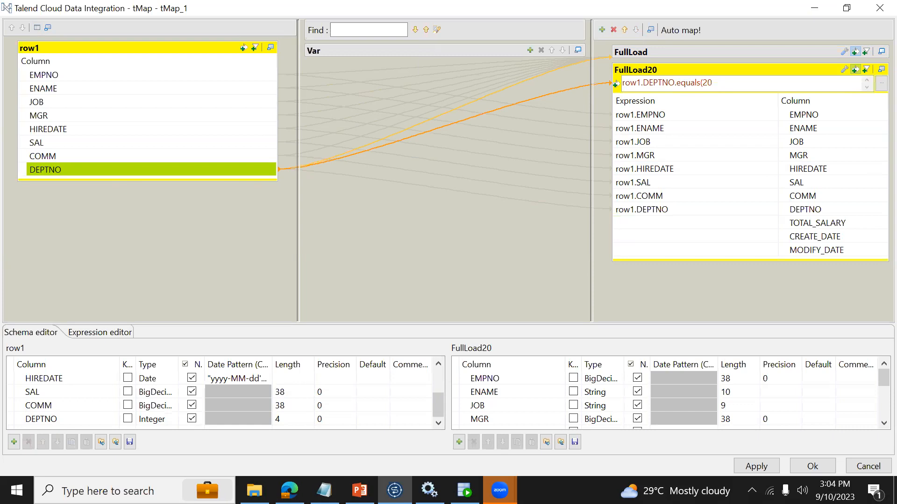
Copy the TOTAL_SALARY expression from the FullLoad output to the TOTAL_SALARY column of FullLoad20
left_click(752, 223)
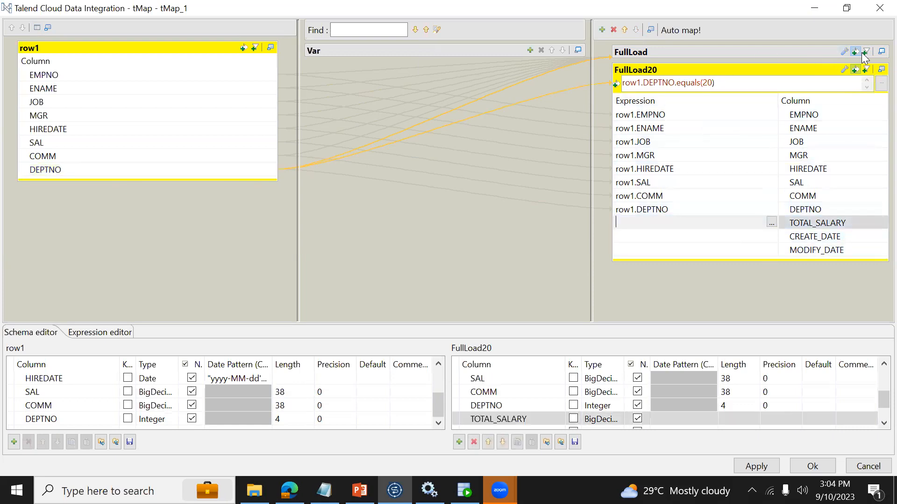
left_click(881, 51)
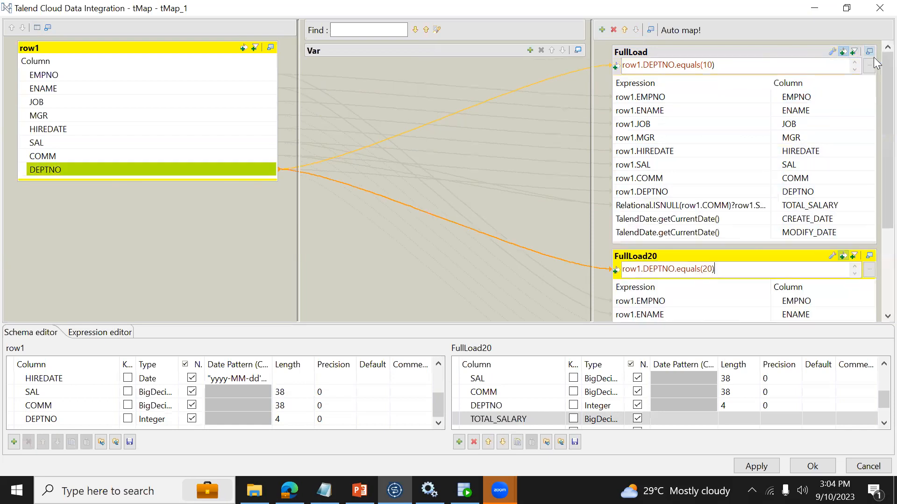
left_click(671, 209)
key("ctrl+a")
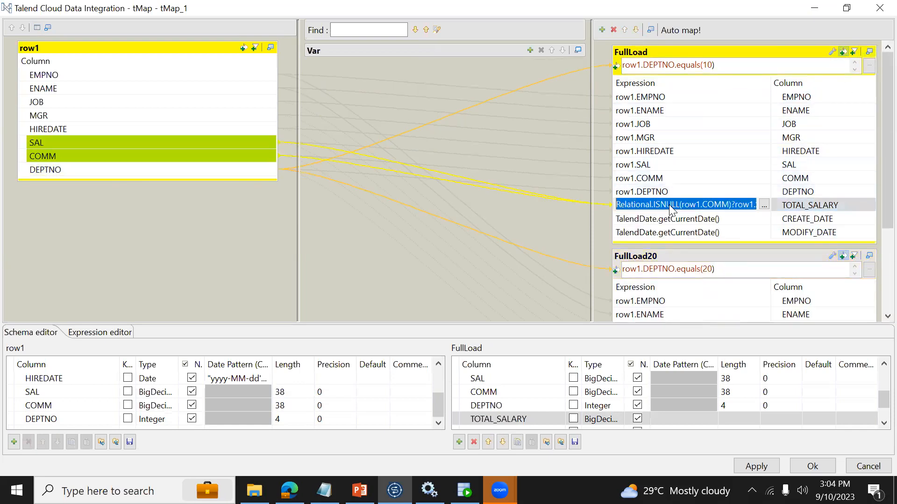
left_click(869, 52)
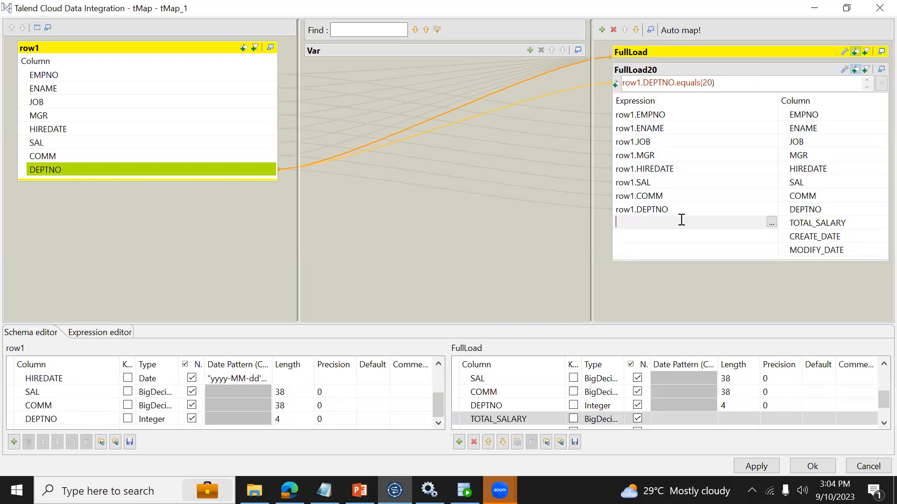
key("ctrl+v")
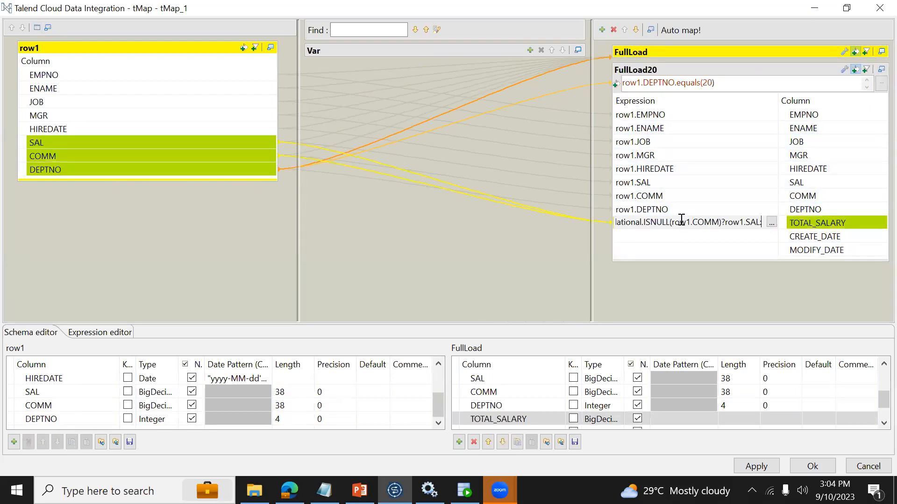
left_click(772, 235)
left_click(771, 235)
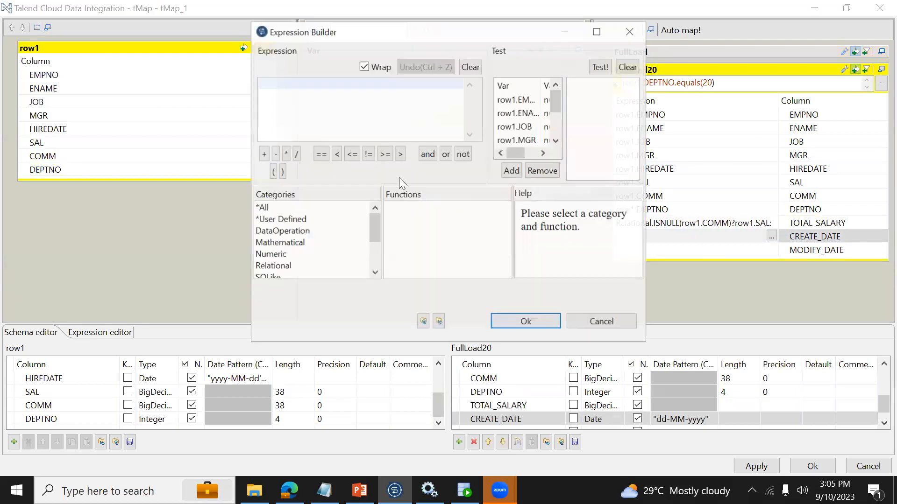
left_click_drag(376, 239, 377, 260)
left_click(287, 255)
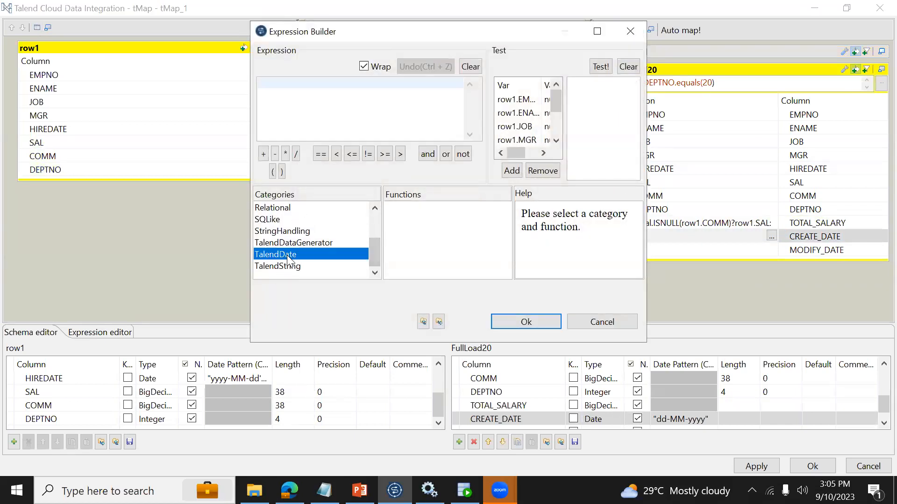
scroll(425, 257, "down", 3)
left_click(425, 255)
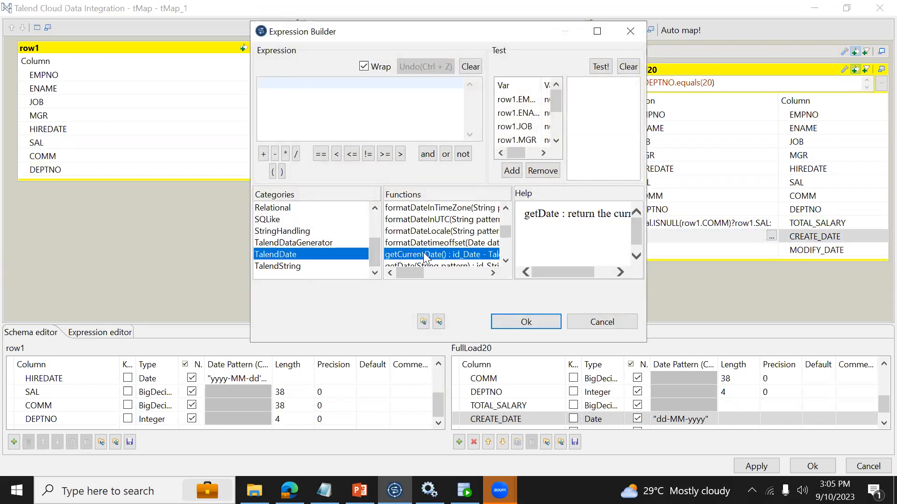
key("Escape")
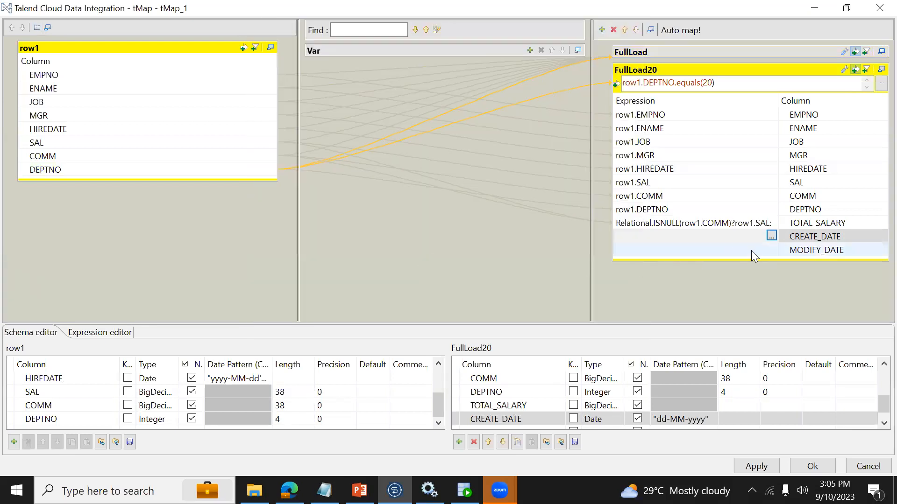
Set the CREATE_DATE expression of FullLoad20 to TalendDate.getCurrentDate() using the Expression Builder
left_click(771, 236)
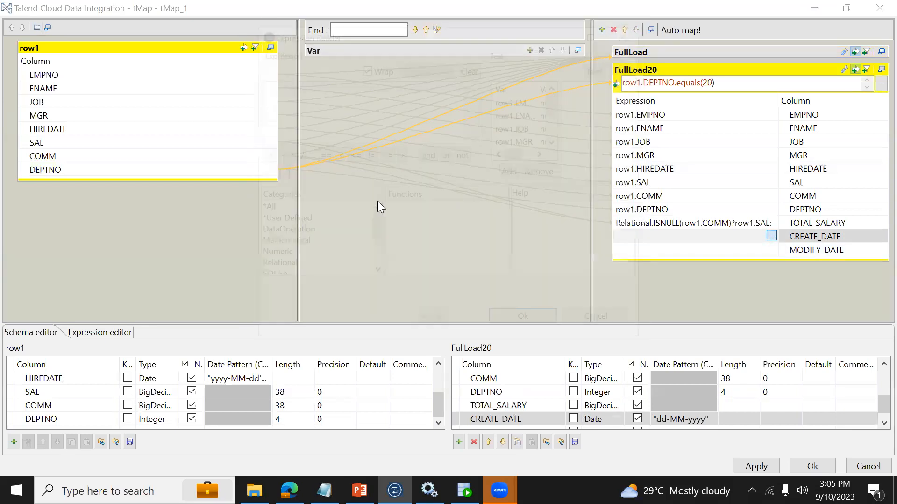
left_click(286, 244)
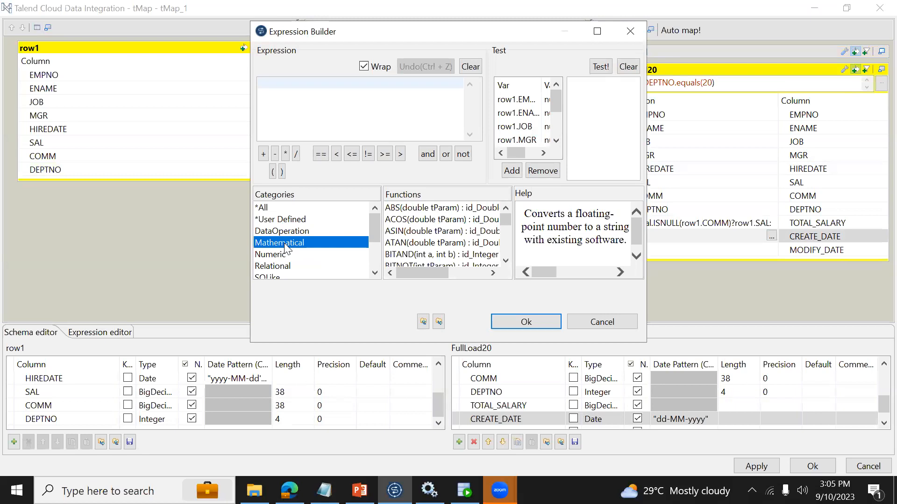
key("Down")
key("Down")
key("Down")
key("Down")
key("Down")
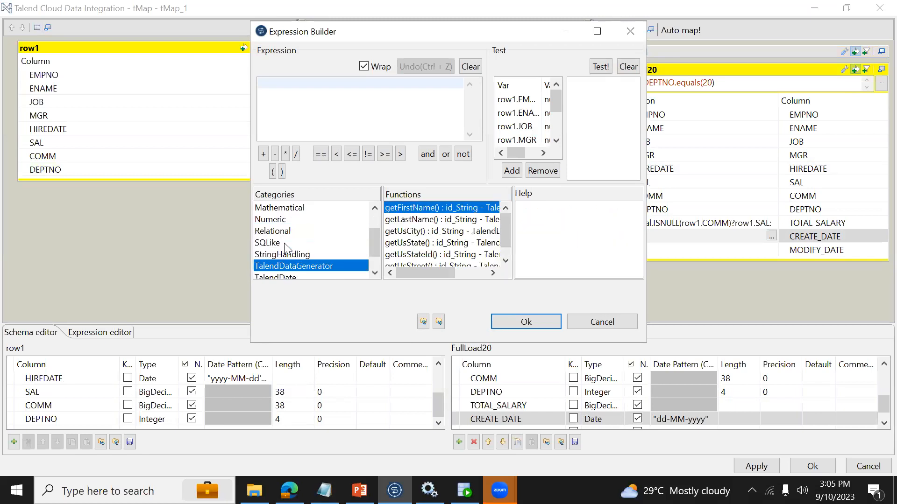
key("Down")
left_click(399, 233)
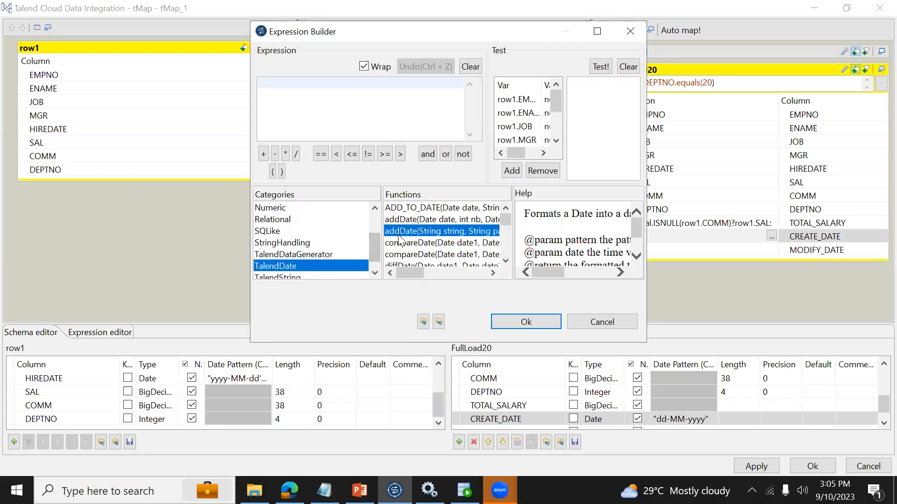
key("g")
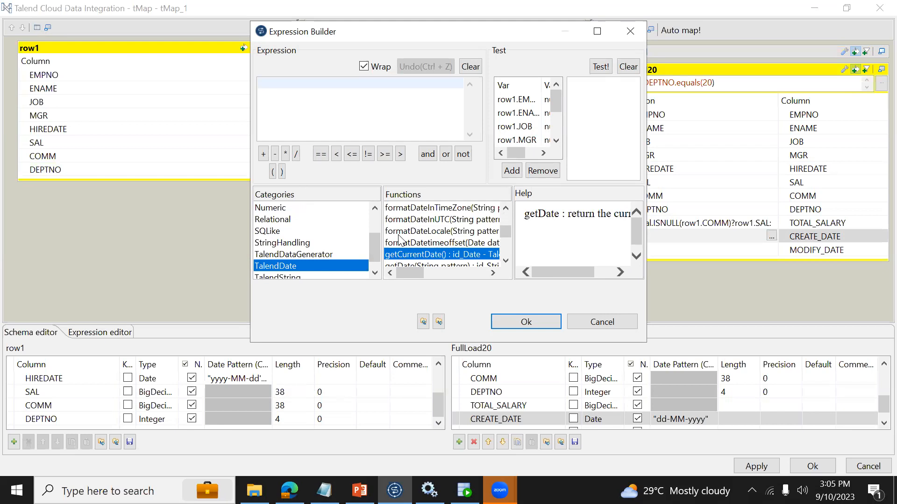
double_click(414, 255)
left_click(505, 326)
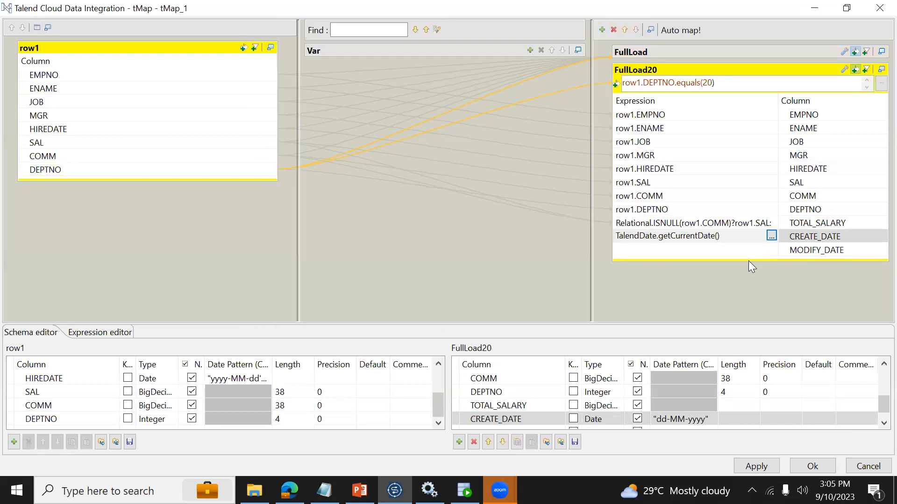
Copy the CREATE_DATE expression TalendDate.getCurrentDate() to MODIFY_DATE in FullLoad20, accept the mapping and save the job
left_click(728, 233)
key("ctrl+c")
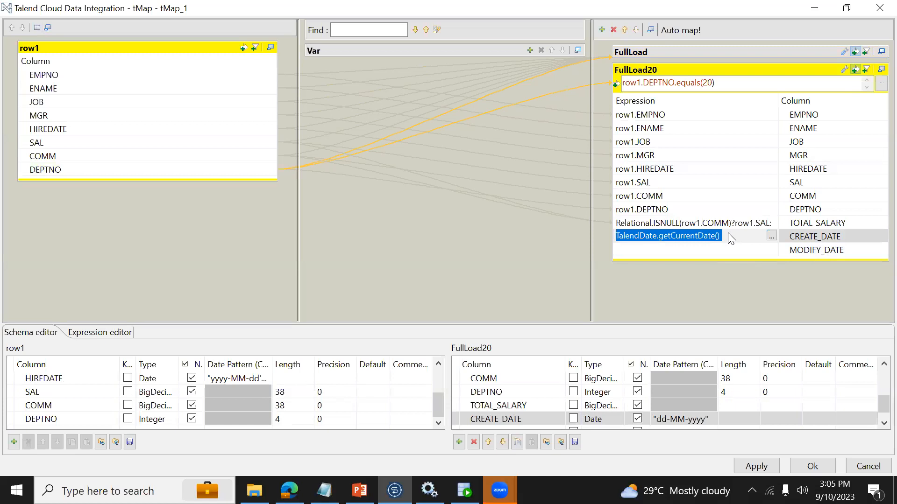
left_click(724, 254)
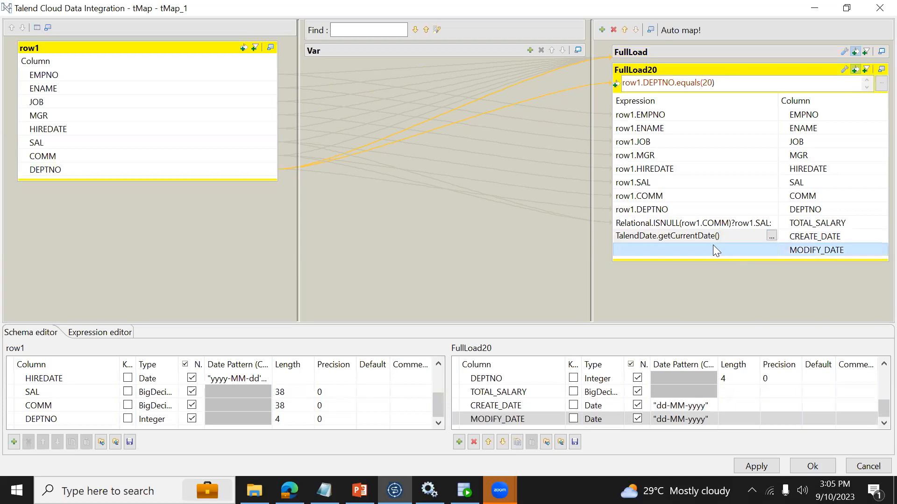
left_click(713, 246)
key("ctrl+v")
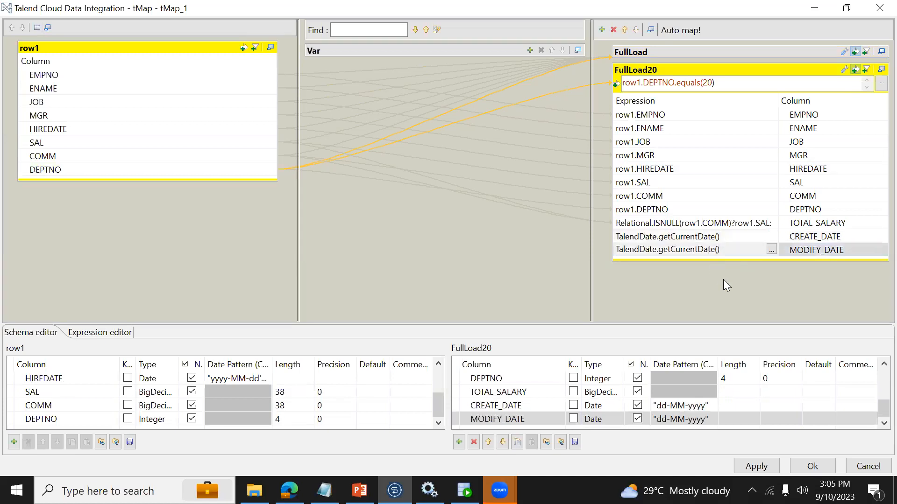
left_click(825, 466)
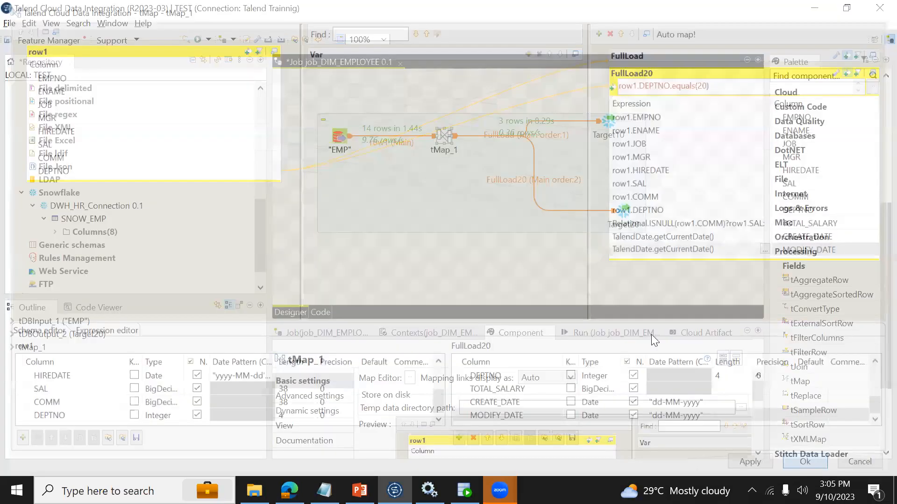
key("ctrl+s")
Review the tMap_1 mapping and the basic settings of the Target20 component, including its table and table action
double_click(444, 137)
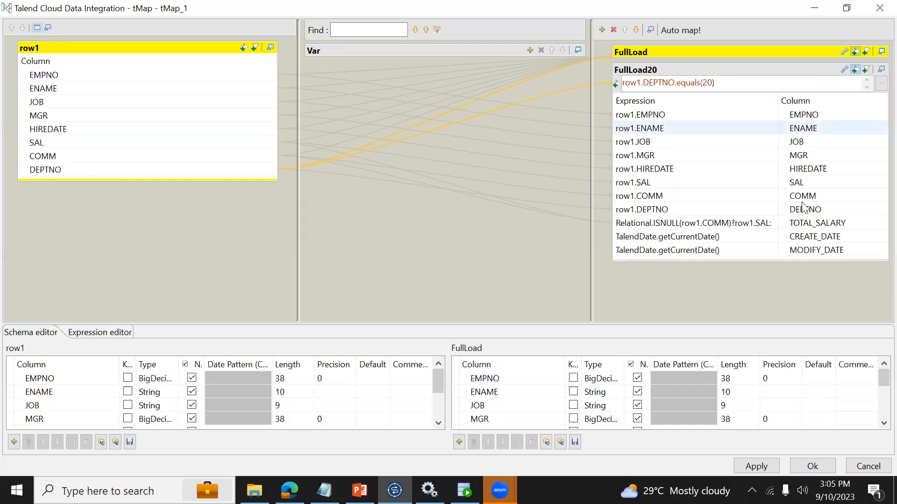
left_click(813, 466)
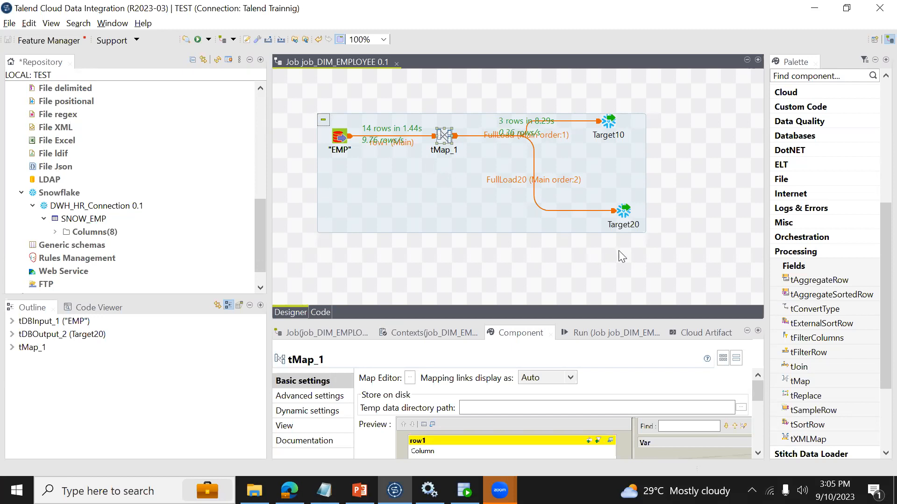
left_click(585, 334)
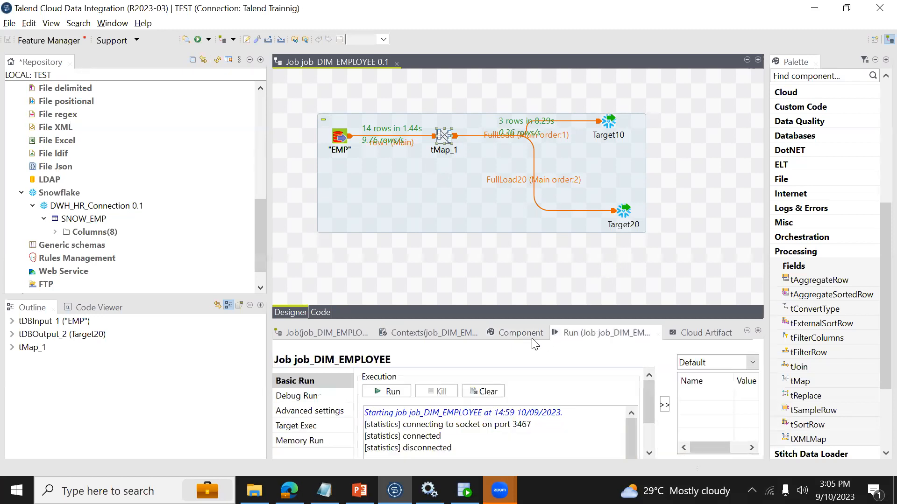
left_click(626, 213)
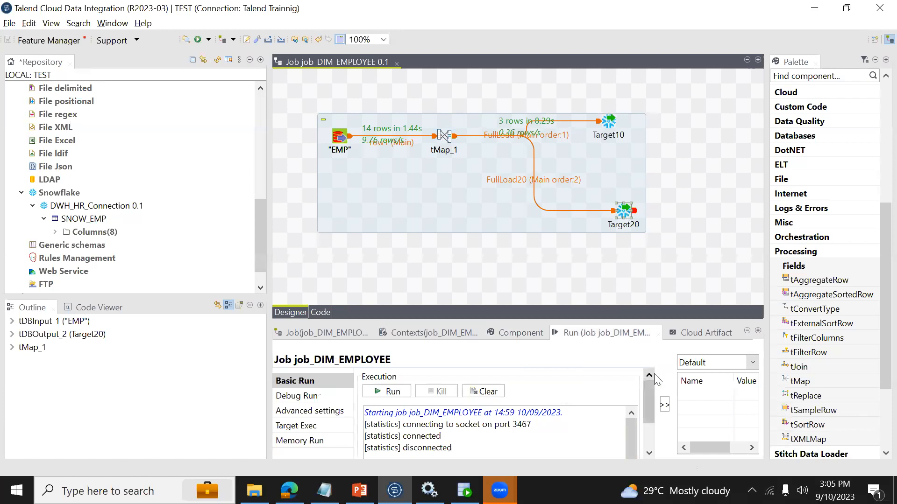
left_click(516, 339)
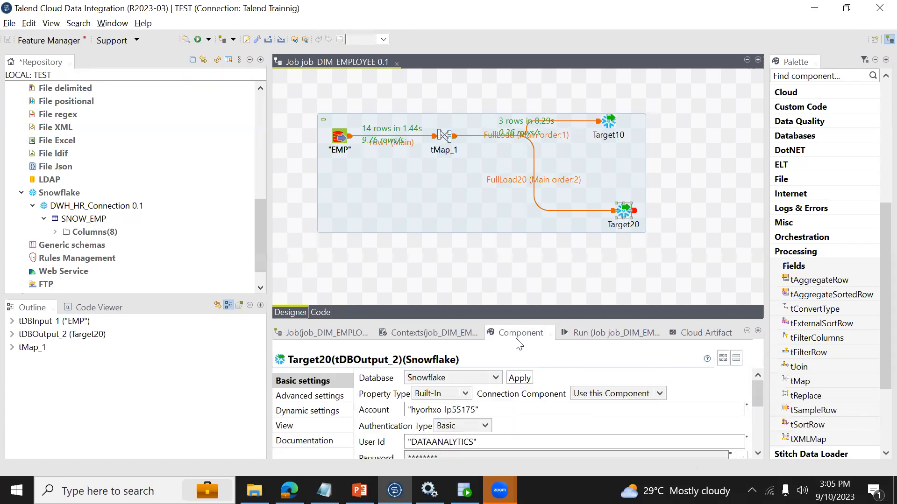
left_click_drag(755, 391, 761, 430)
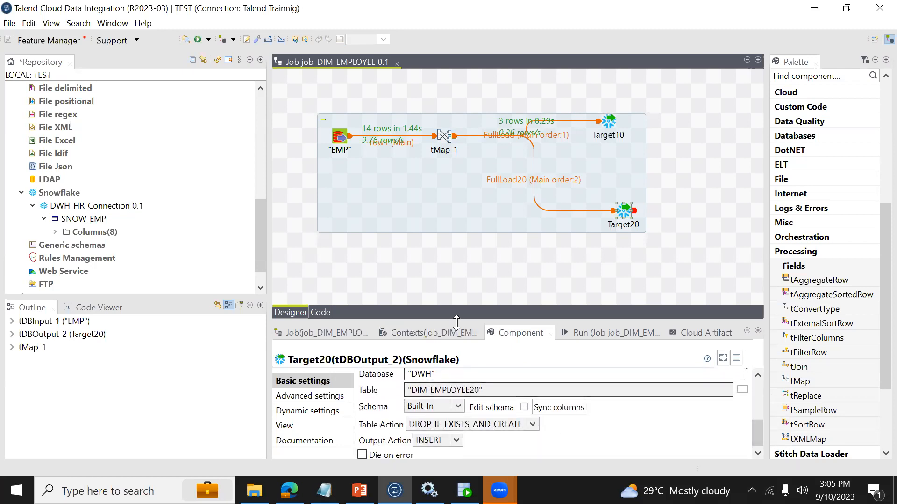
left_click(594, 333)
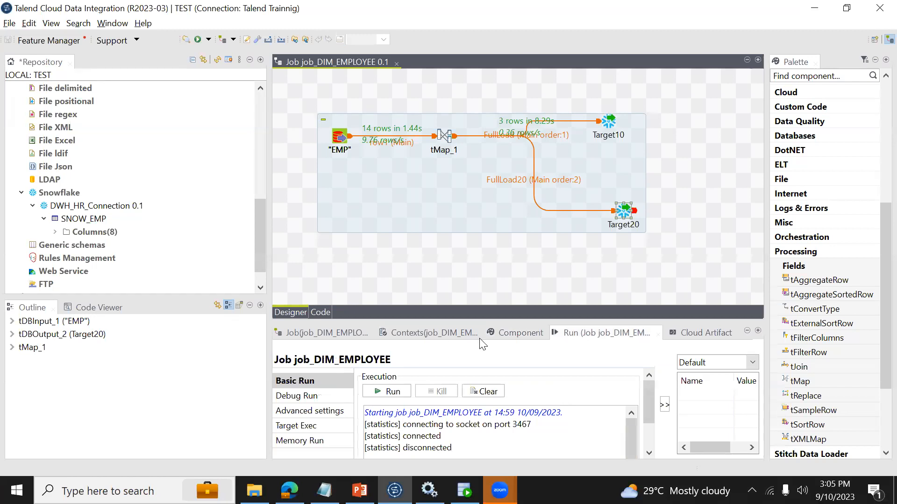
left_click(515, 334)
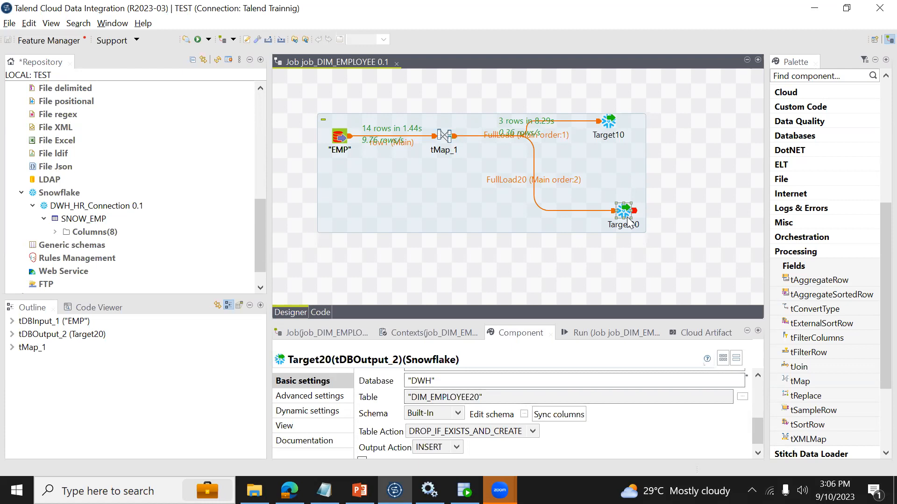
Try to run job_DIM_EMPLOYEE and close the resulting dialog
left_click(611, 328)
left_click(391, 391)
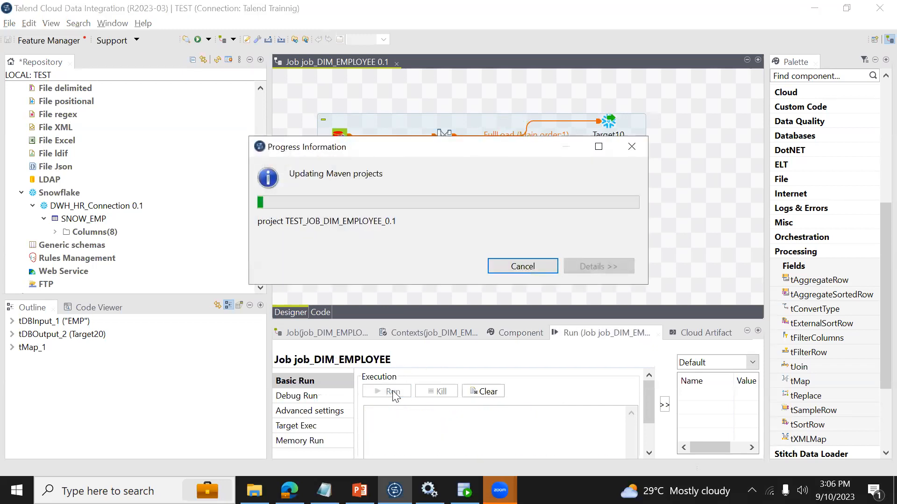
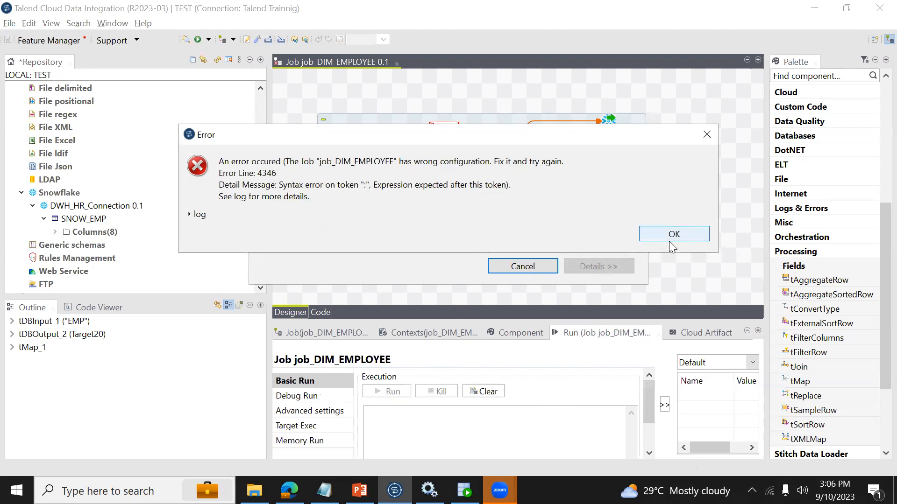
left_click(656, 228)
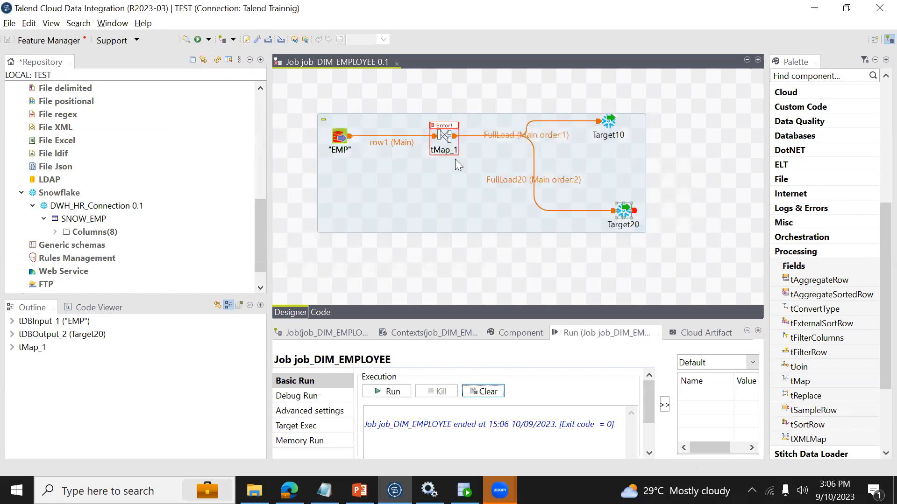
Check the FullLoad20 TOTAL_SALARY expression in tMap_1 and copy the complete expression from the FullLoad output's TOTAL_SALARY column
double_click(439, 134)
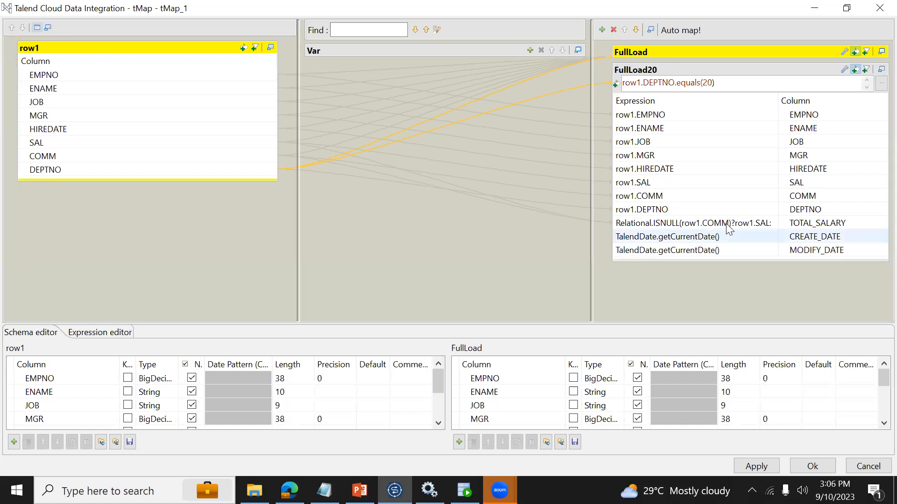
left_click(728, 223)
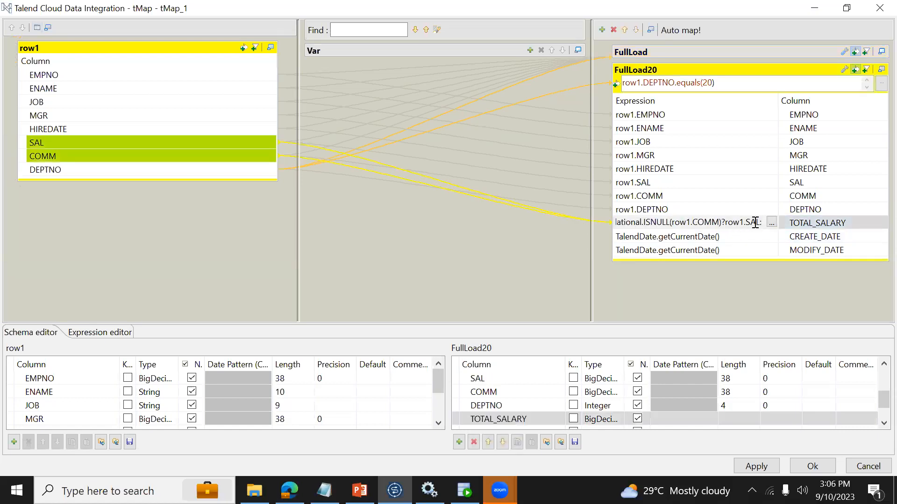
left_click(771, 223)
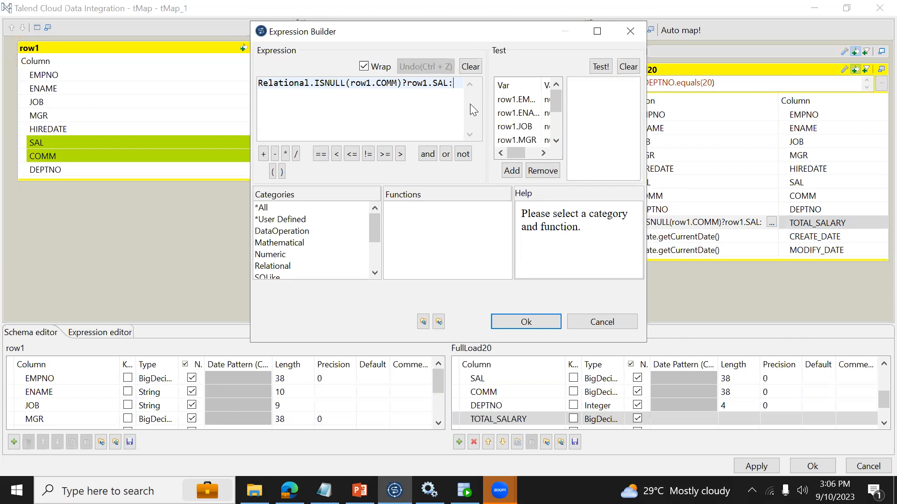
left_click(609, 329)
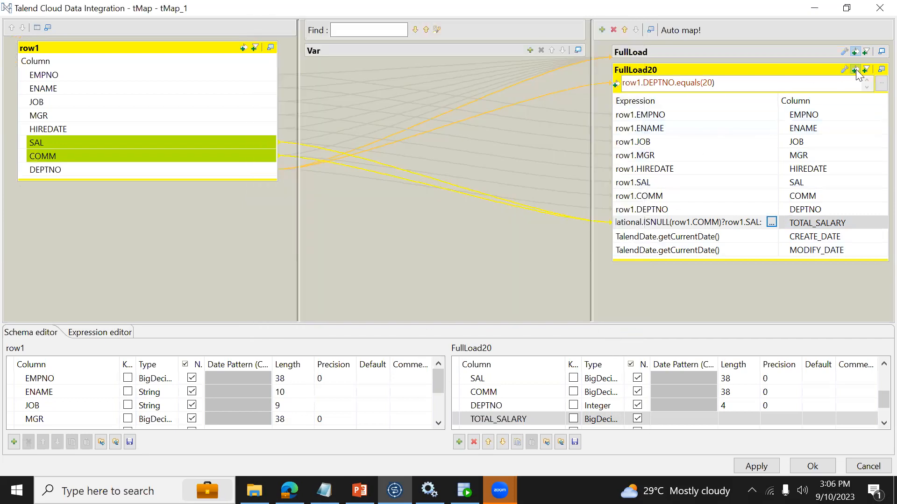
left_click(855, 70)
left_click(867, 70)
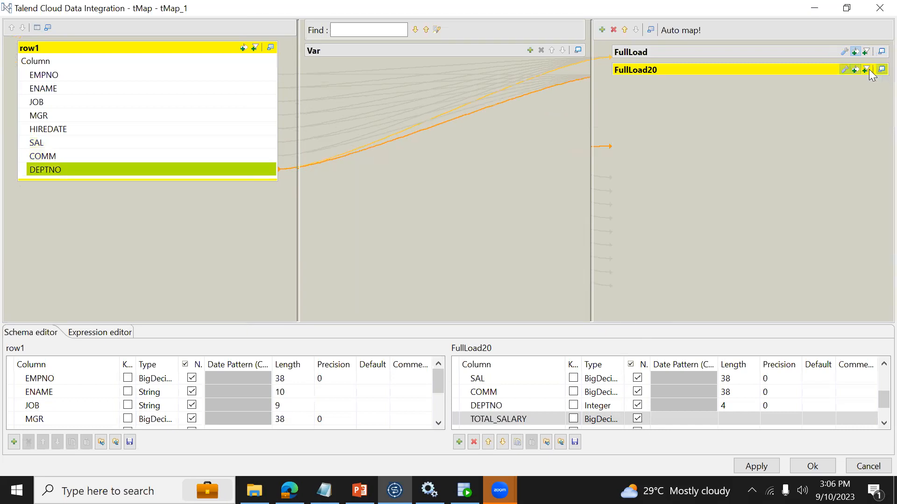
left_click(882, 51)
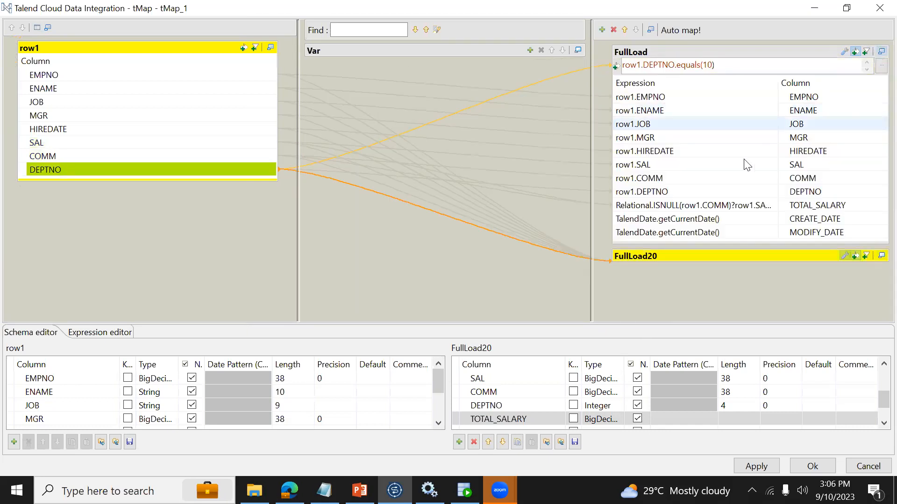
left_click(738, 210)
left_click(771, 204)
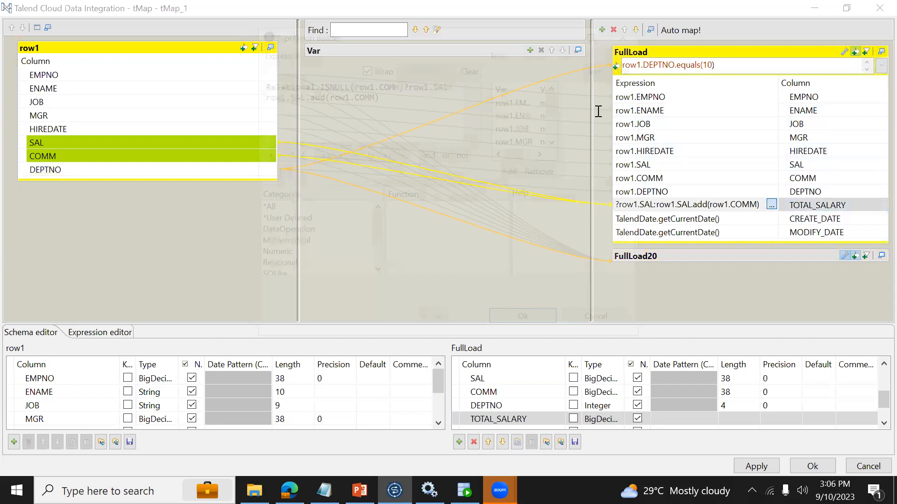
key("ctrl+a")
key("ctrl+c")
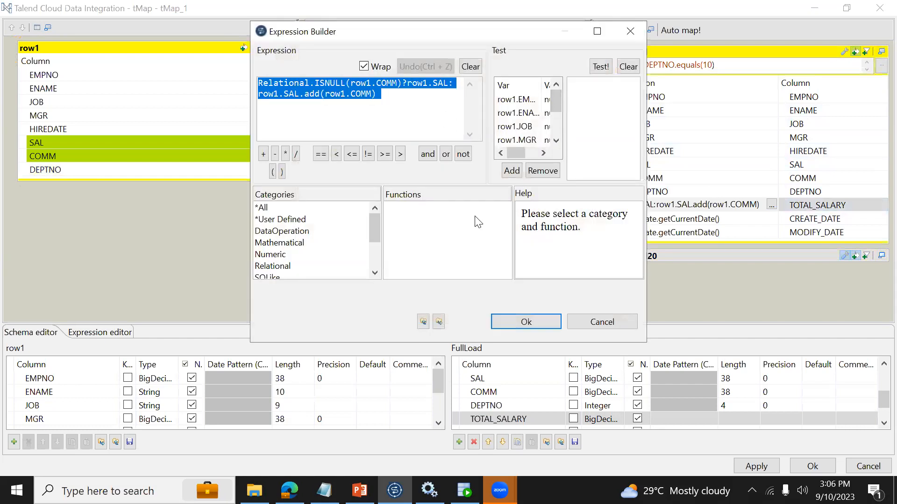
left_click(590, 327)
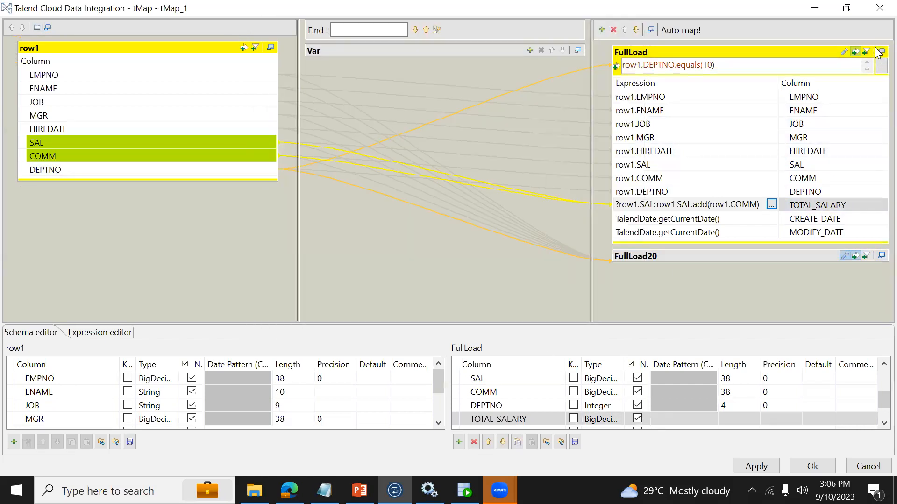
Set the FullLoad20 TOTAL_SALARY expression to Relational.ISNULL(row1.COMM)?row1.SAL:row1.SAL.add(row1.COMM) in the Expression Builder and accept the tMap_1 mapping
left_click(880, 51)
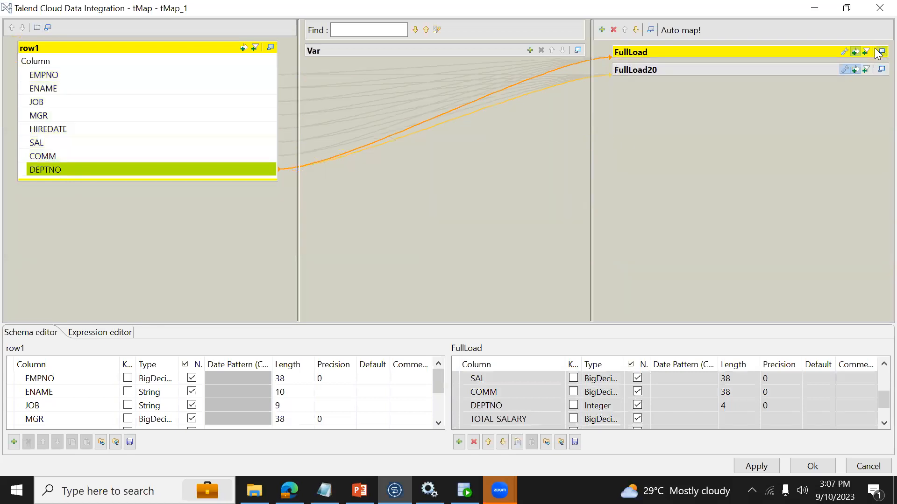
left_click(880, 69)
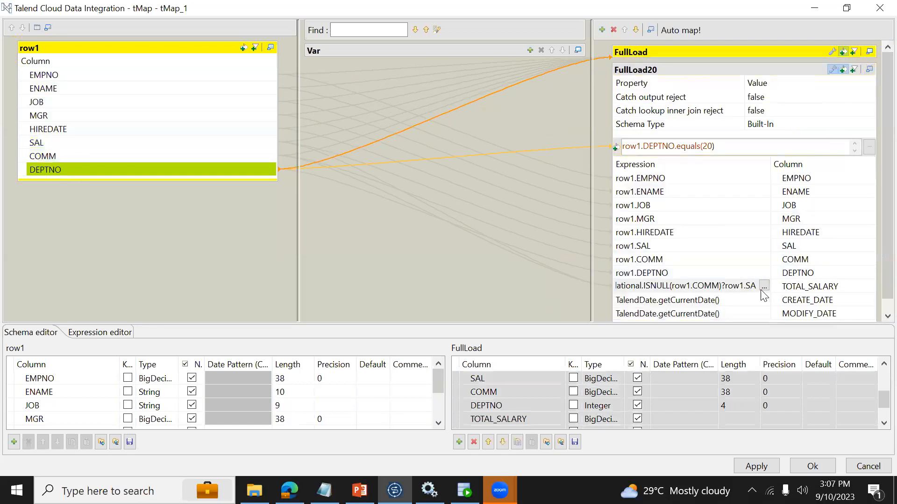
left_click(764, 286)
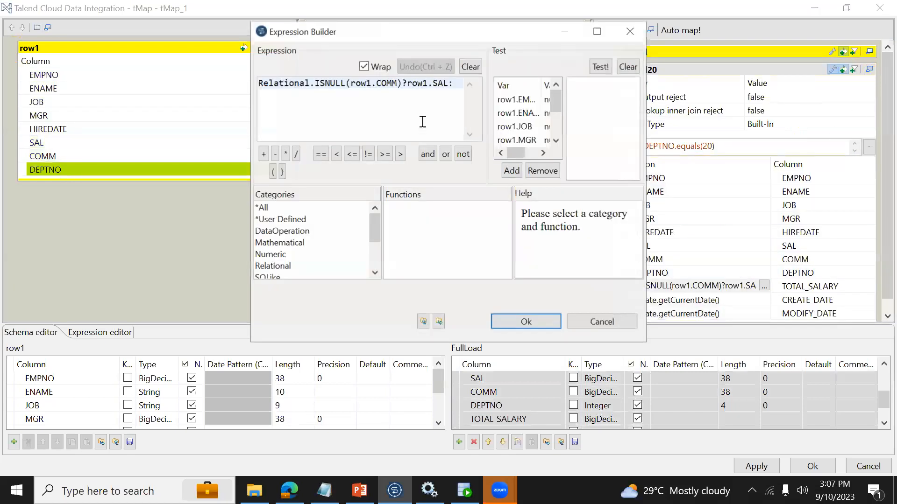
key("ctrl+a")
key("ctrl+v")
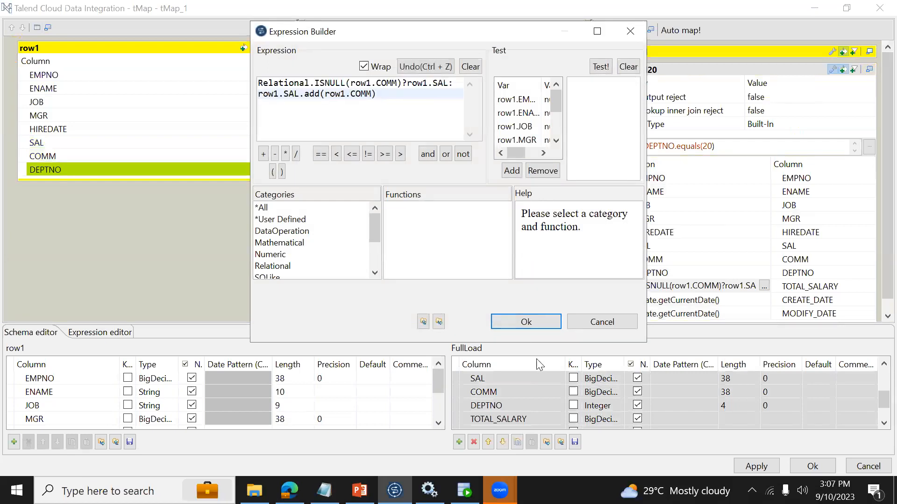
left_click(525, 323)
left_click(802, 467)
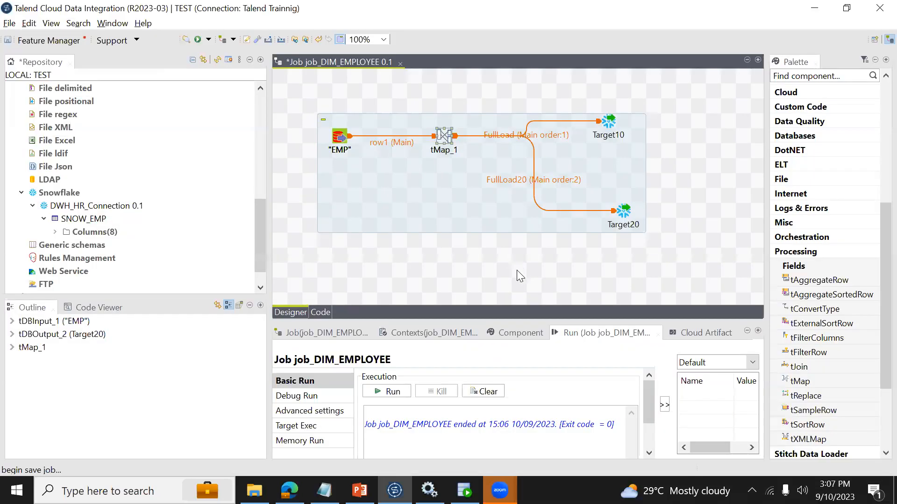
Run job_DIM_EMPLOYEE with the corrected mapping and select the EMP source component
left_click(399, 393)
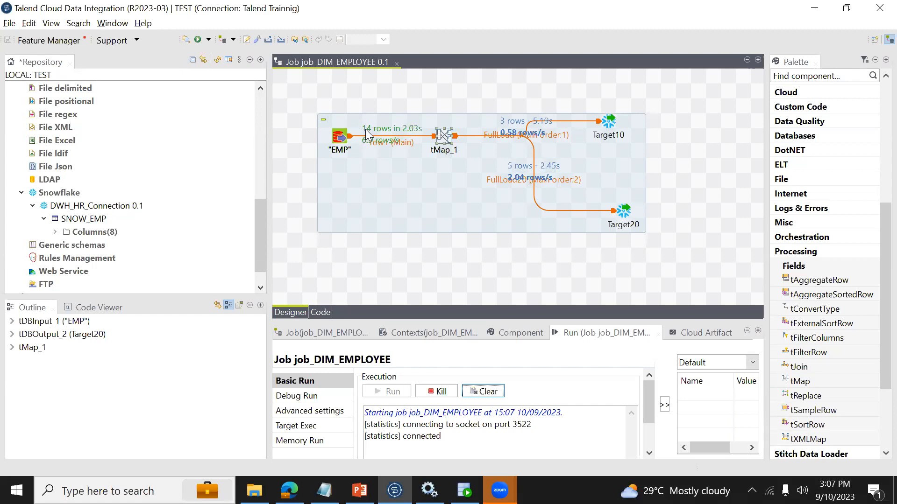
left_click(343, 138)
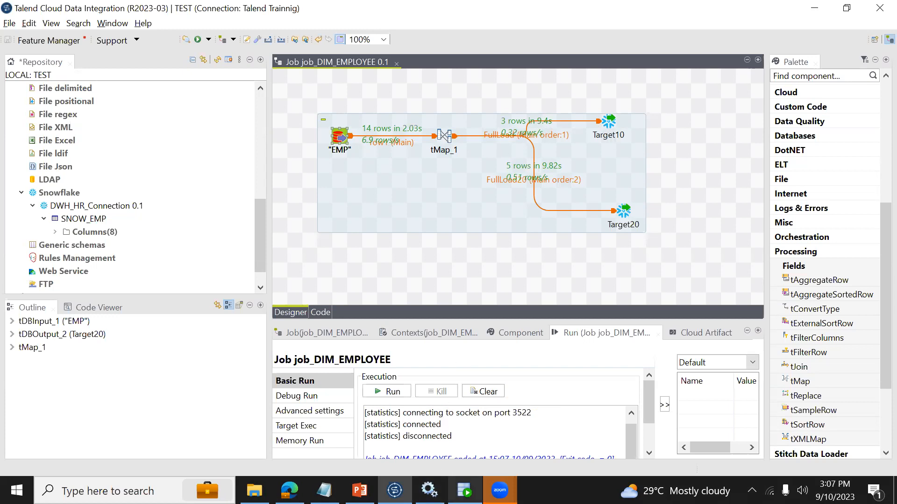
Switch to Oracle SQL Developer and query the EMP table for rows where DEPTNO=20
left_click(465, 490)
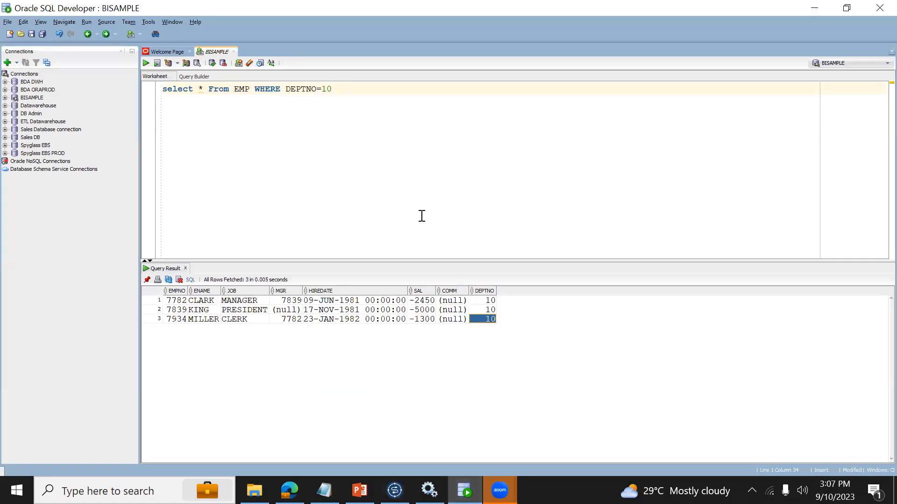
key("alt+Tab")
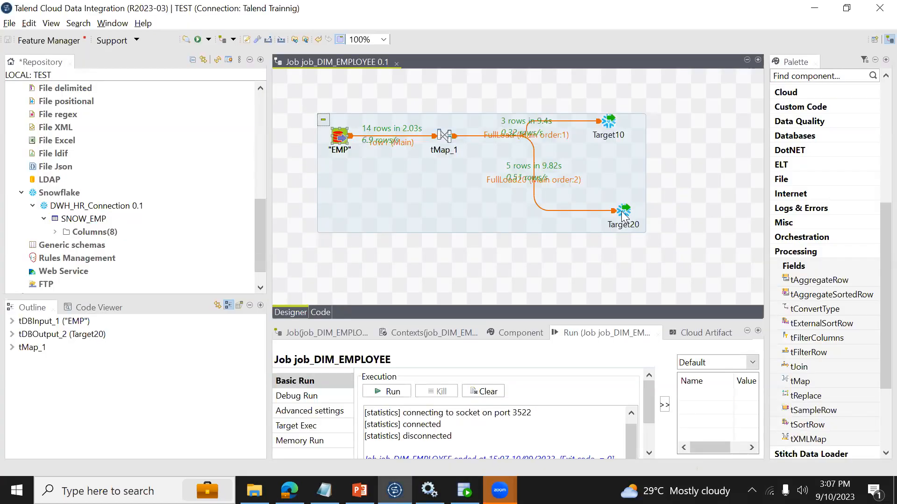
key("alt+Tab")
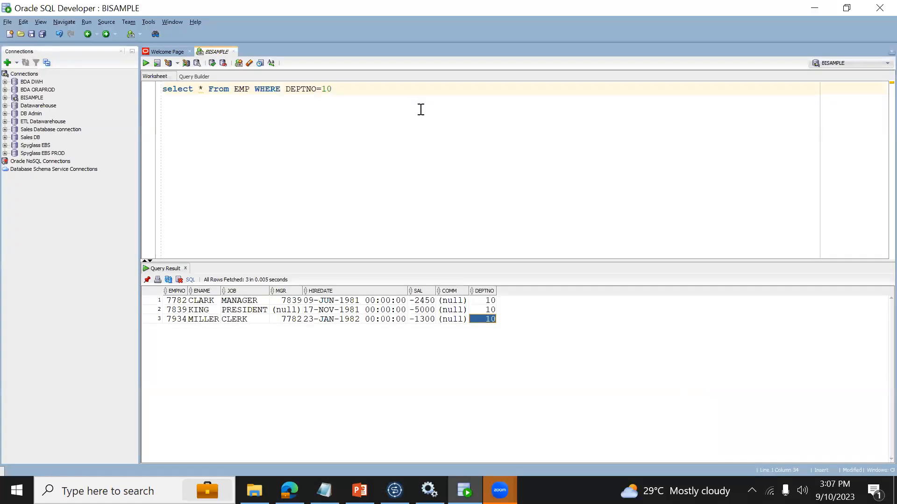
left_click(405, 98)
key("BackSpace")
type("2")
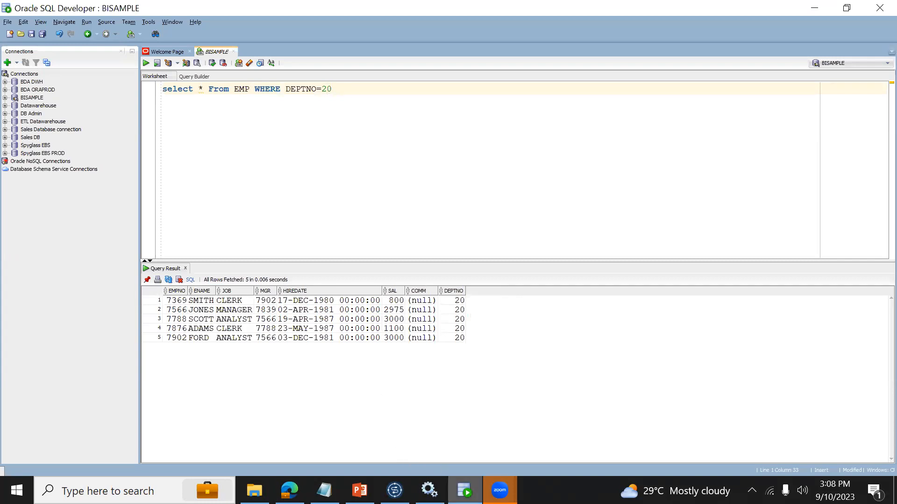
Switch to the Snowflake worksheet and refresh the list of database objects
key("alt+Tab")
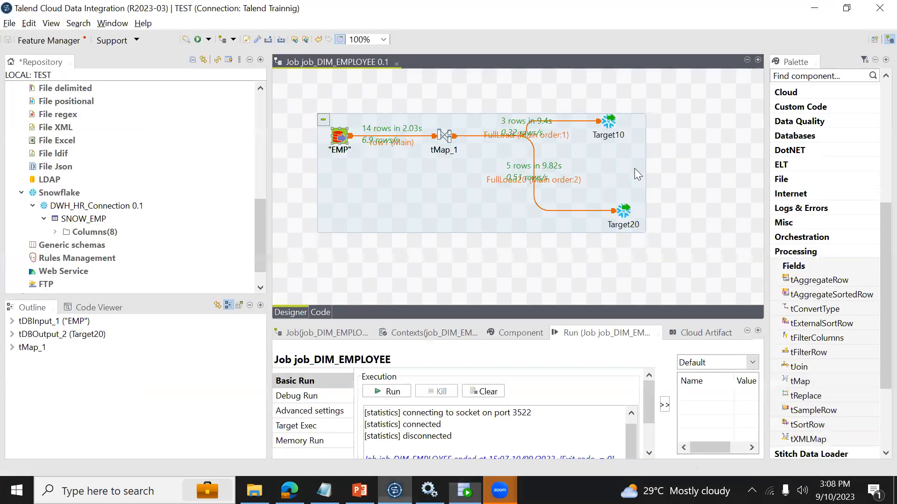
key("alt+Tab")
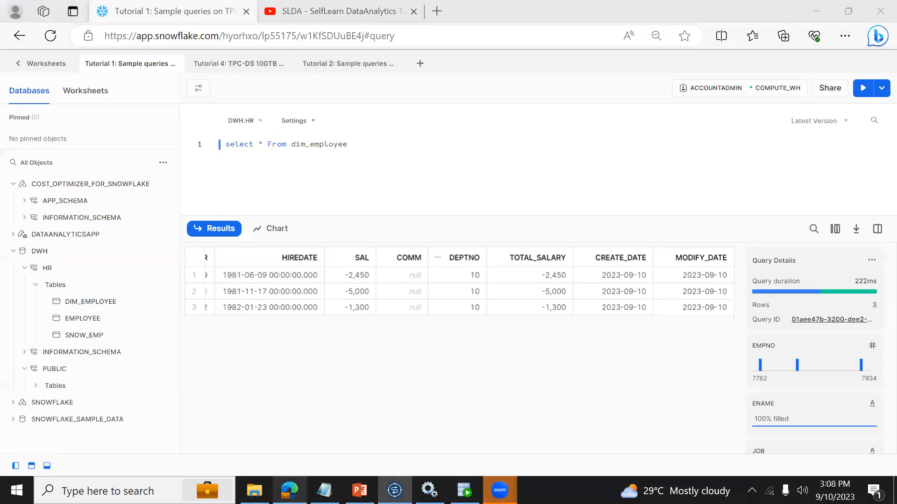
left_click(162, 162)
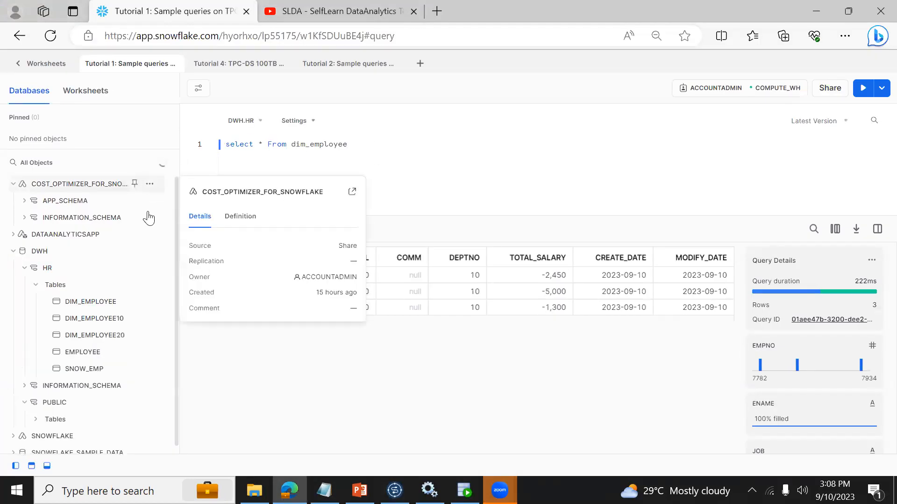
mouse_move(108, 327)
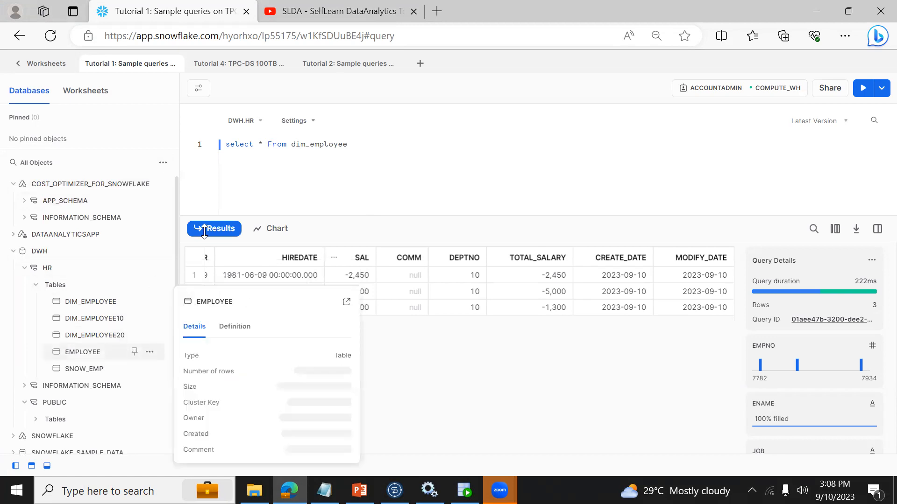
Replace the queried table name with DWH.HR.DIM_EMPLOYEE10 from the object list and run the select query
double_click(308, 145)
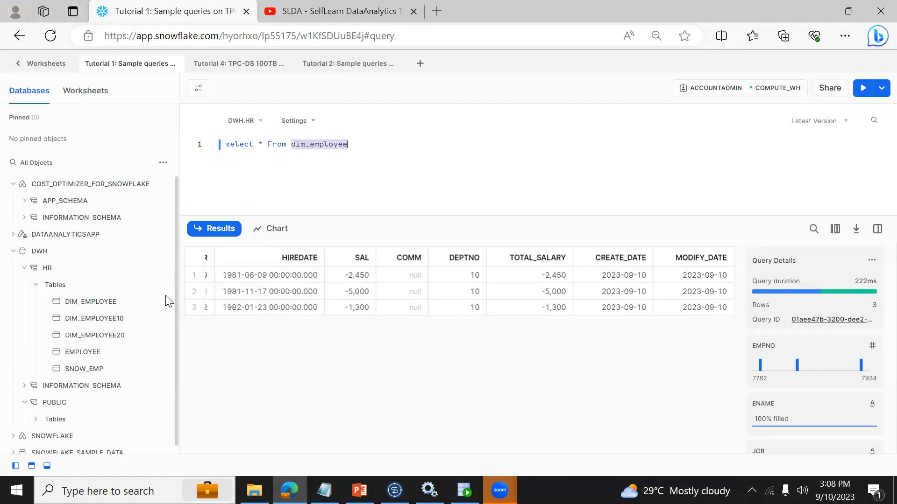
left_click(149, 318)
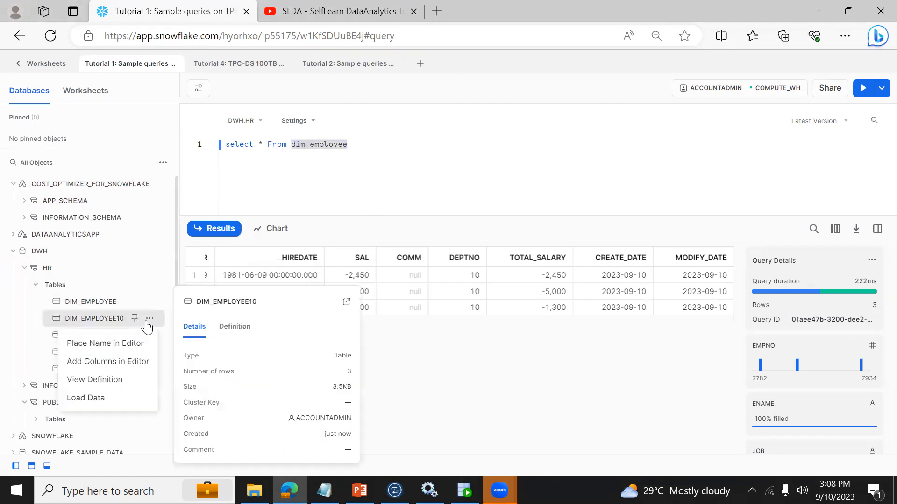
left_click(122, 344)
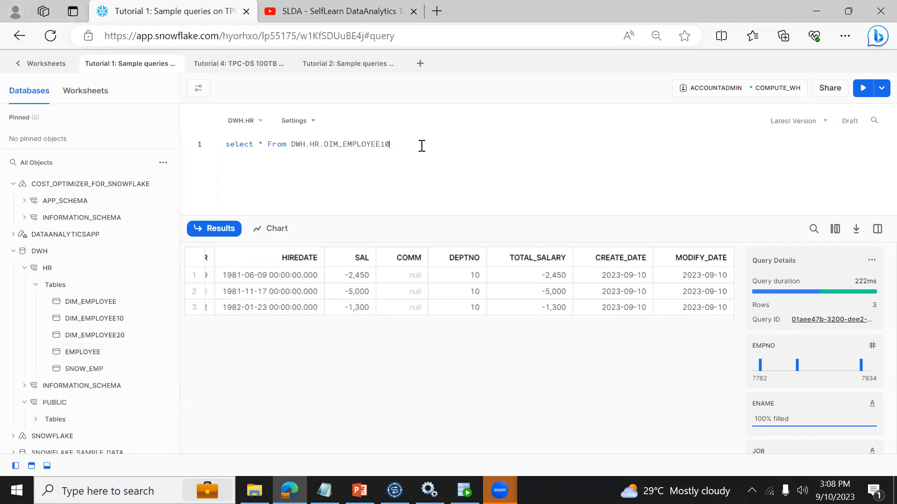
key("ctrl+Return")
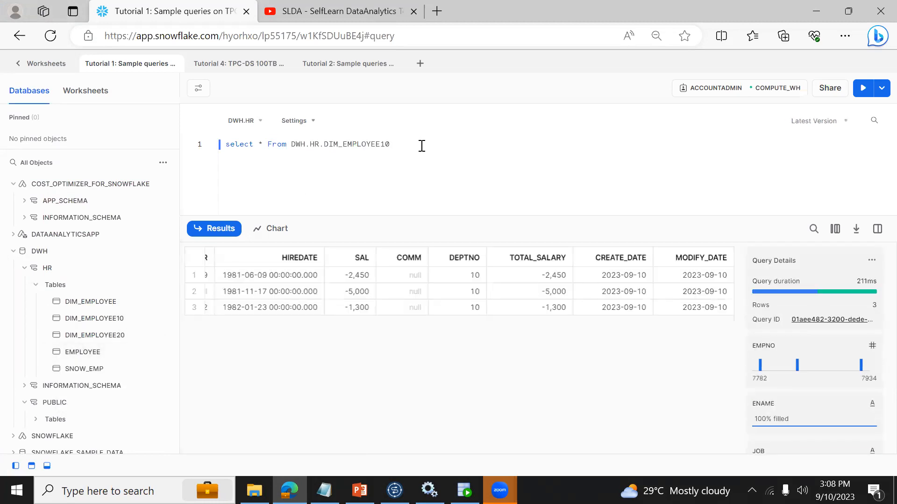
Step through the SAL values of the rows returned from DIM_EMPLOYEE10
double_click(375, 143)
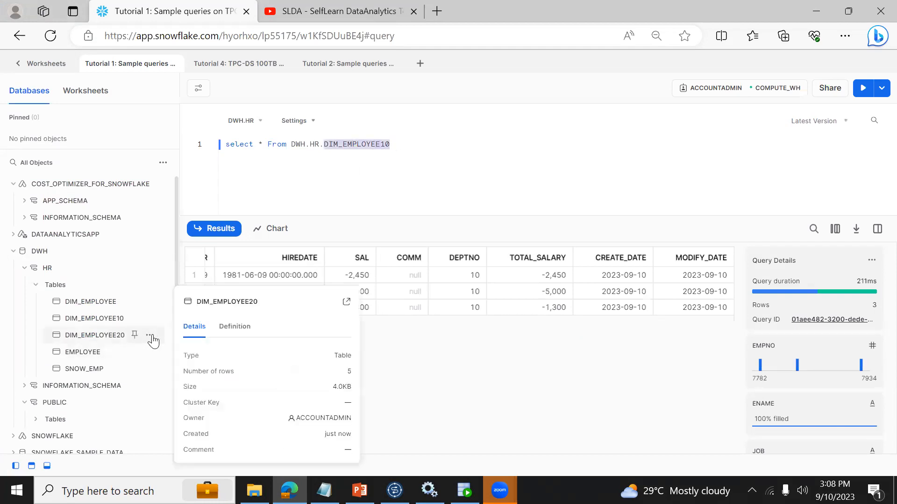
left_click(148, 336)
left_click(291, 144)
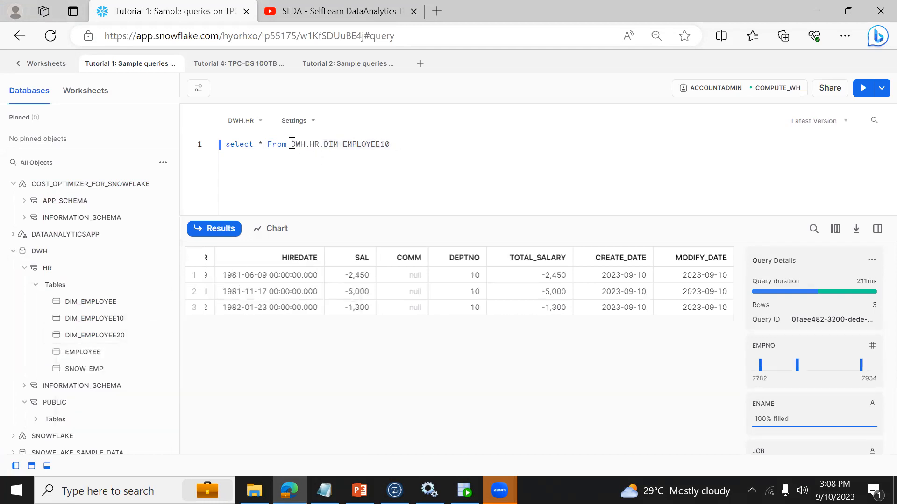
left_click(376, 293)
key("Up")
key("Down")
key("Down")
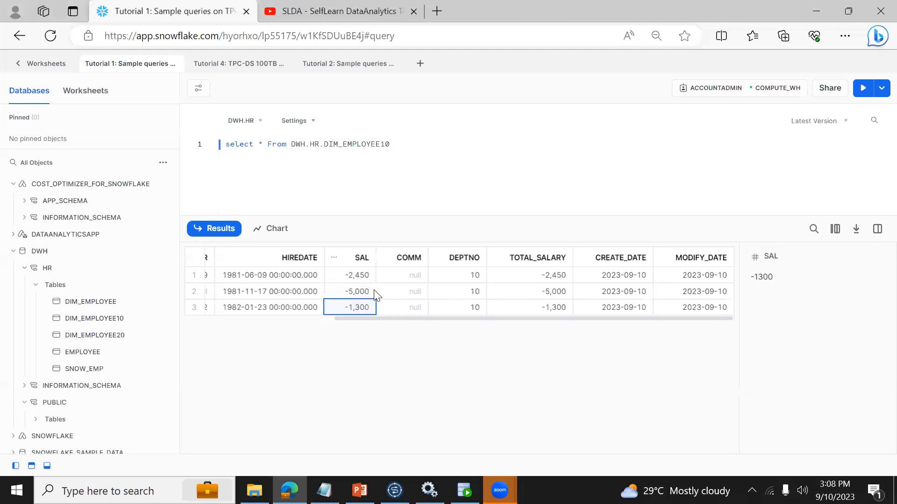
Replace the queried table with DWH.HR.DIM_EMPLOYEE20, run the query and check the DEPTNO values down the result rows
left_click(427, 144, "shift")
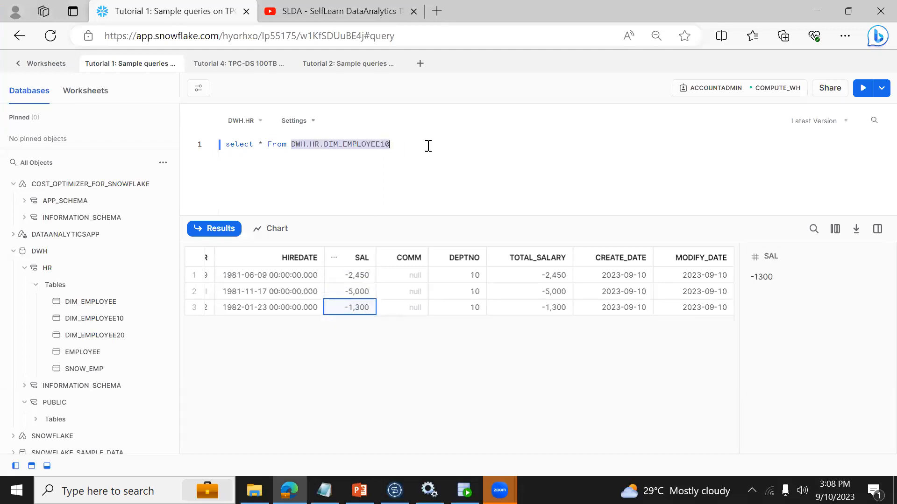
left_click(150, 335)
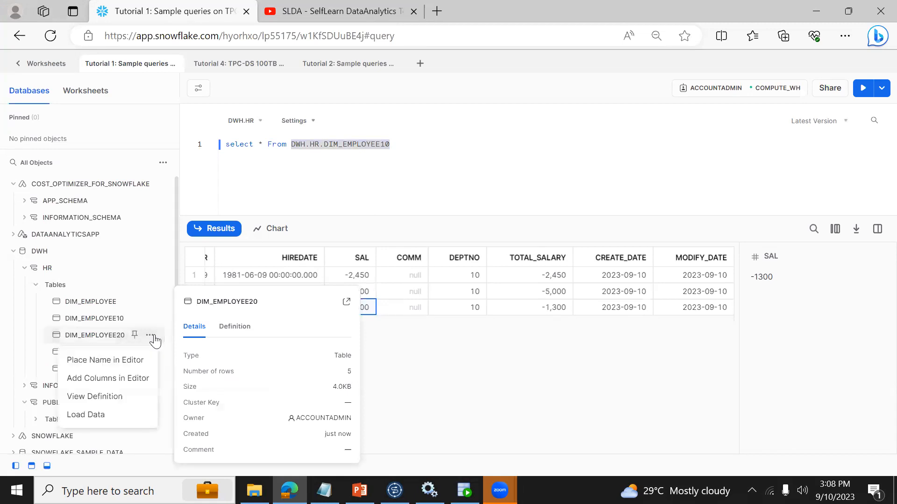
left_click(121, 361)
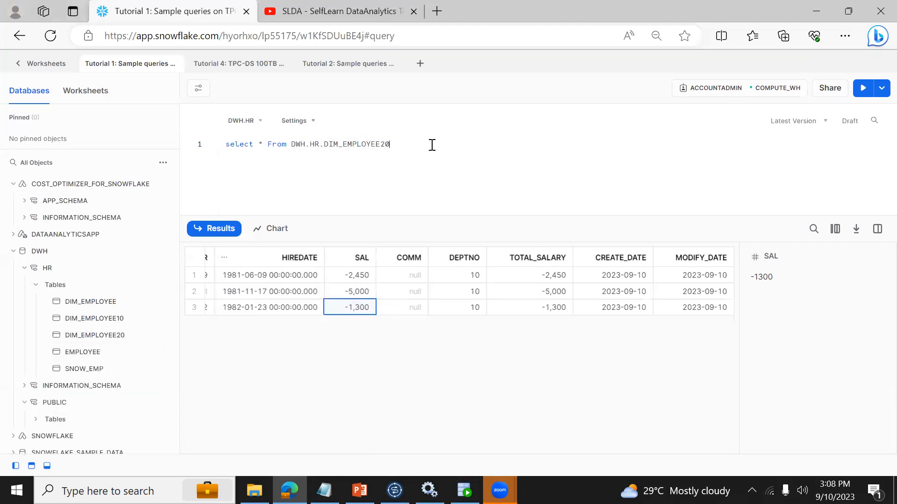
key("ctrl+Return")
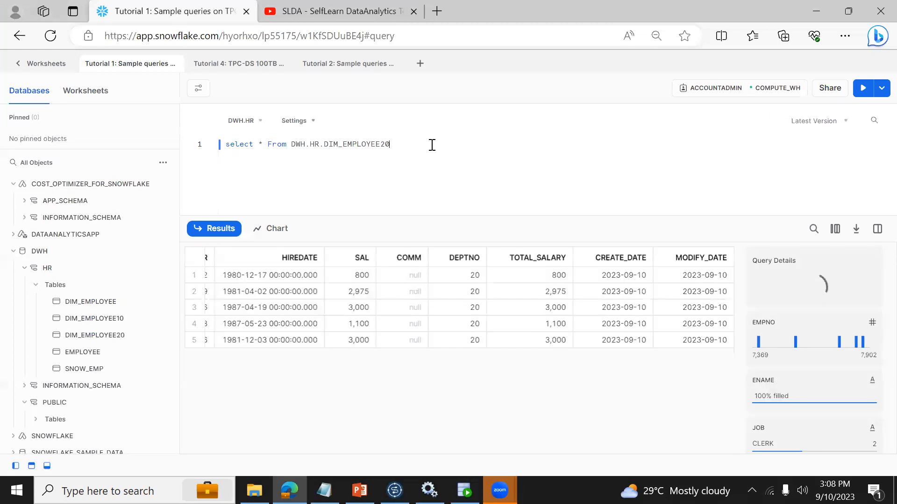
left_click(440, 296)
key("Down")
key("Down")
key("Down")
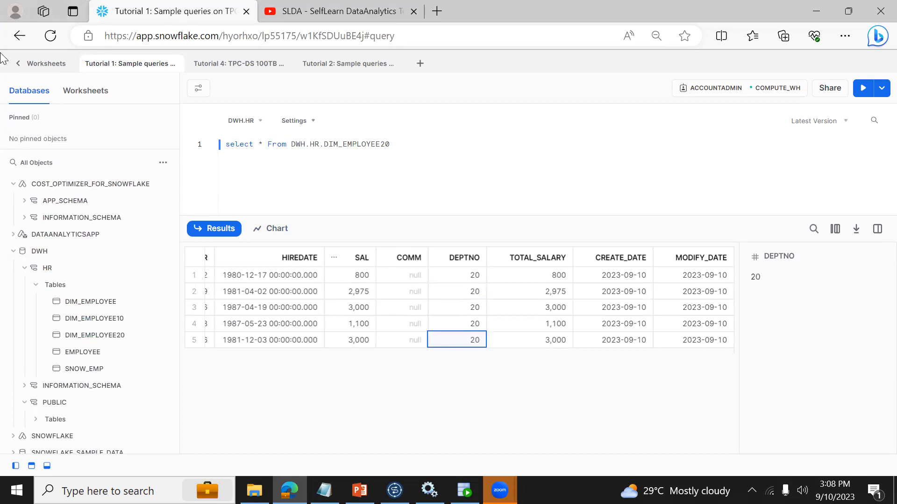
Leave the worksheet, open Snowflake's Query History and limit its date range to the last day
left_click(17, 64)
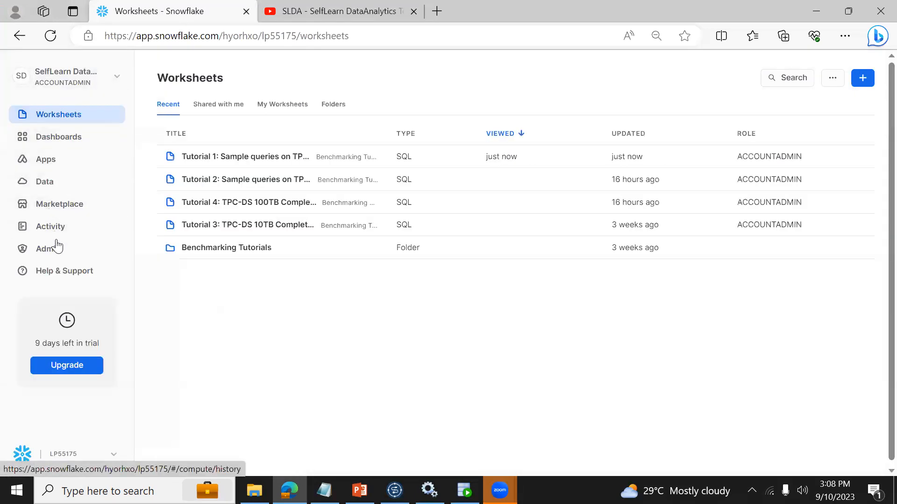
left_click(52, 228)
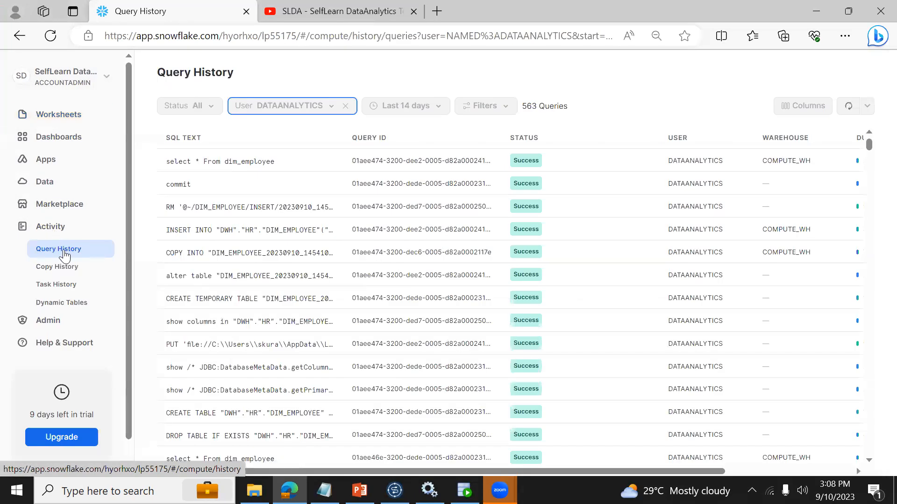
left_click(64, 256)
left_click(386, 113)
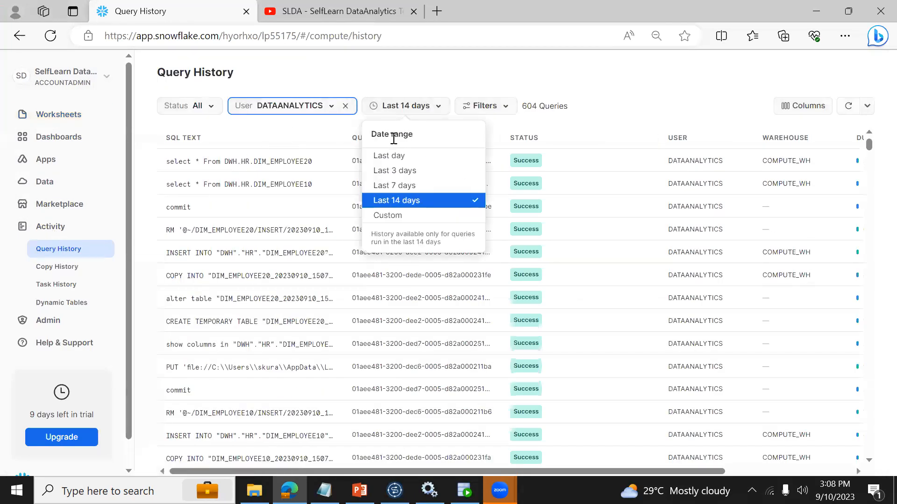
left_click(398, 157)
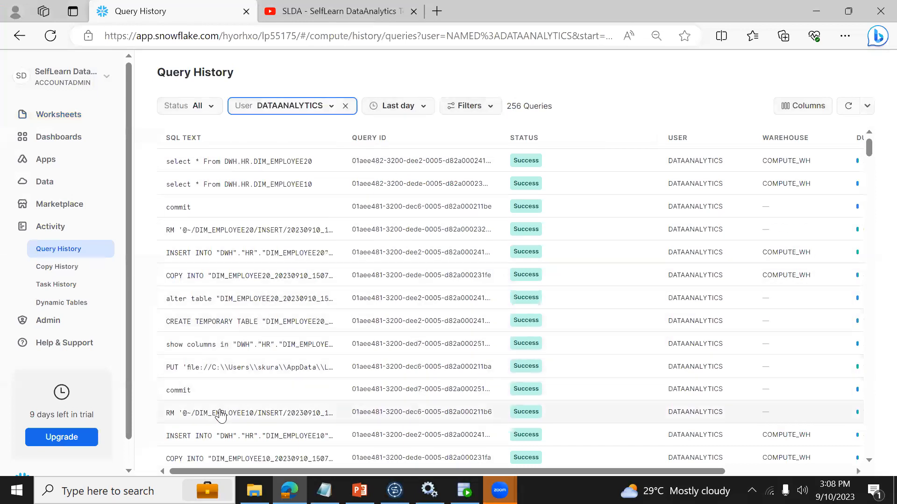
Examine the logged job statements, open the details of the alter table query for DIM_EMPLOYEE10 and return to Query History
left_click_drag(870, 154, 870, 171)
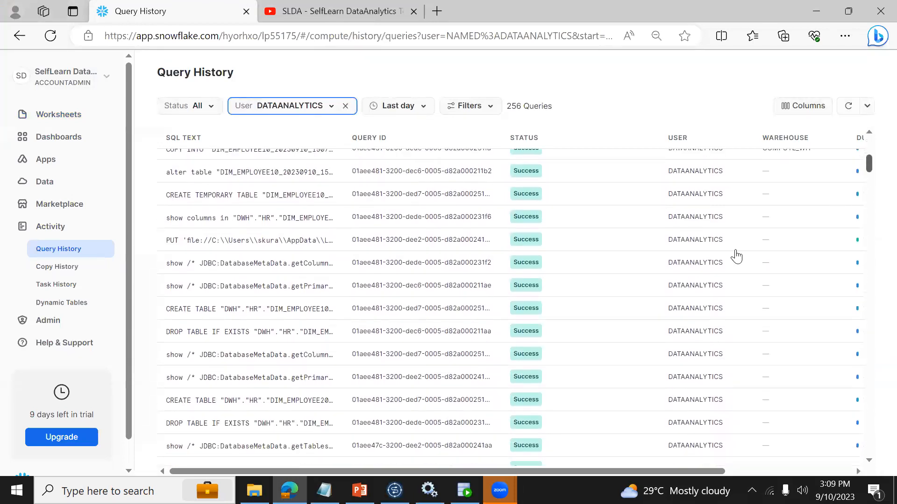
mouse_move(317, 411)
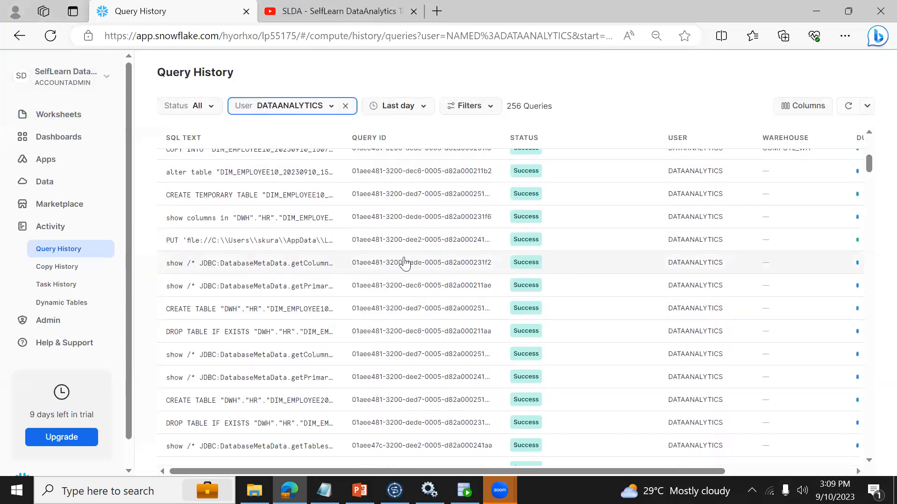
mouse_move(294, 321)
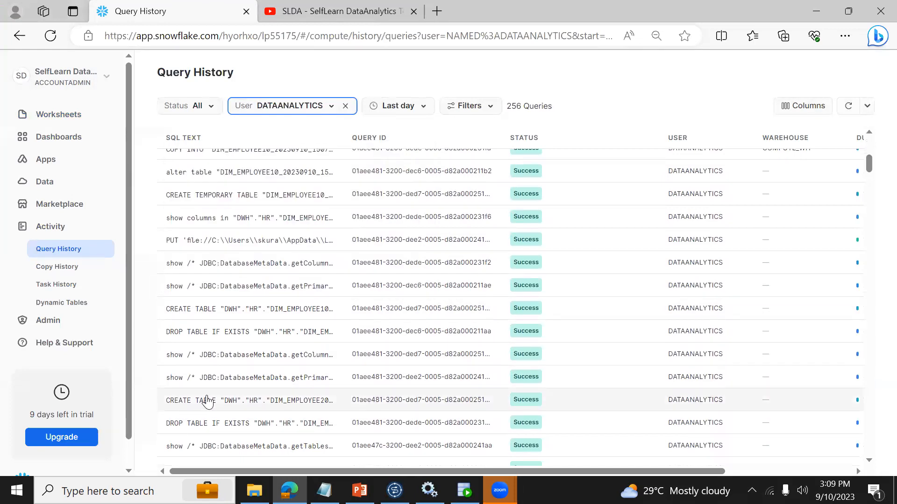
mouse_move(211, 405)
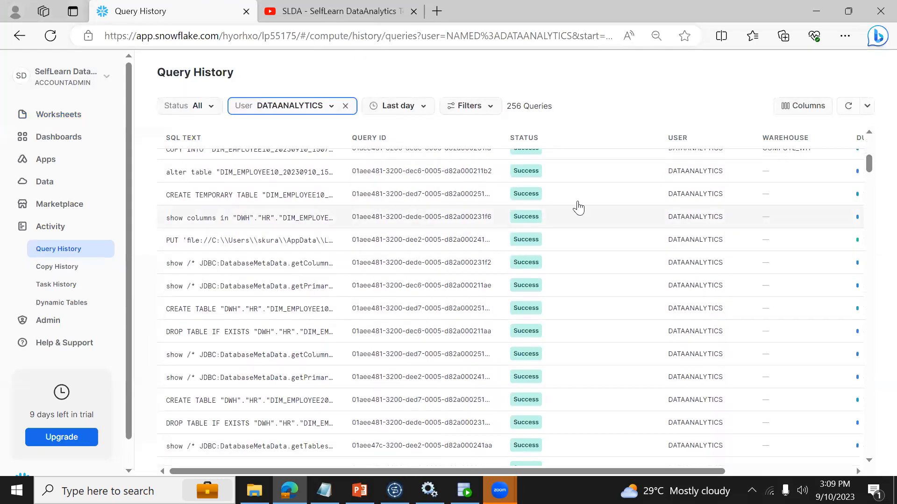
left_click(818, 166)
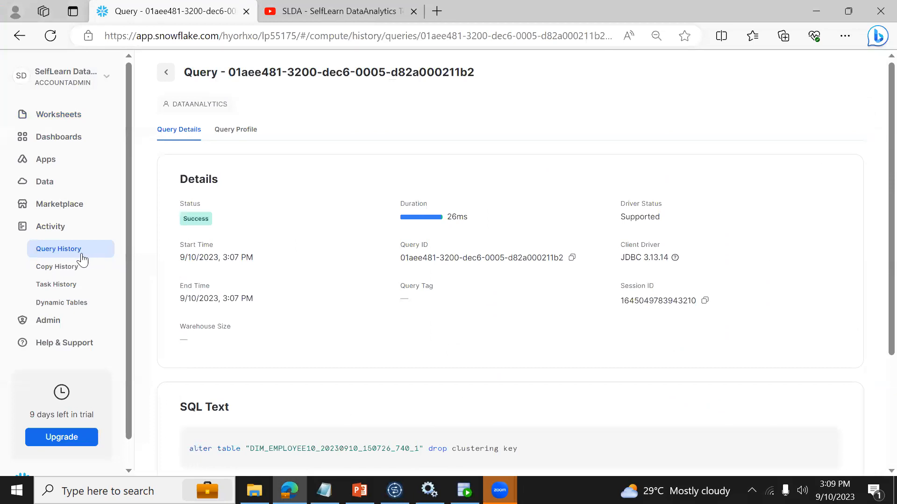
left_click(66, 253)
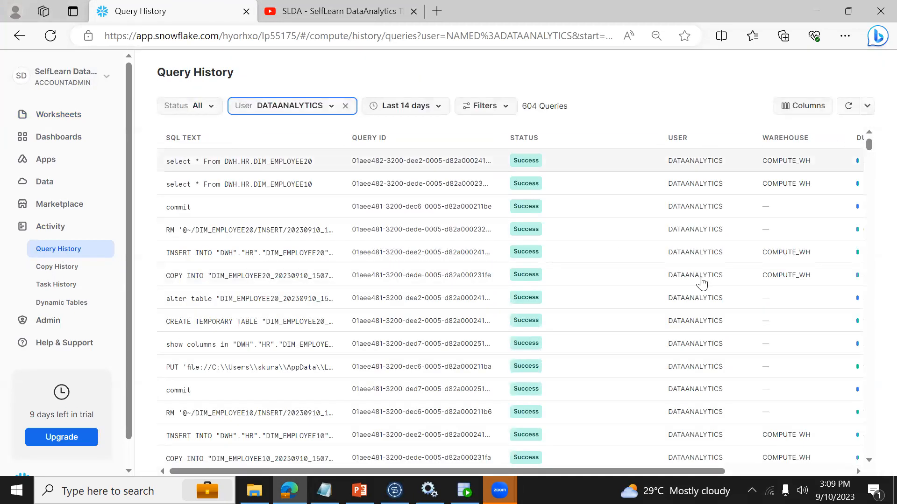
Switch to Talend and select the Target10 and Target20 output components of job_DIM_EMPLOYEE in turn
key("alt+Tab")
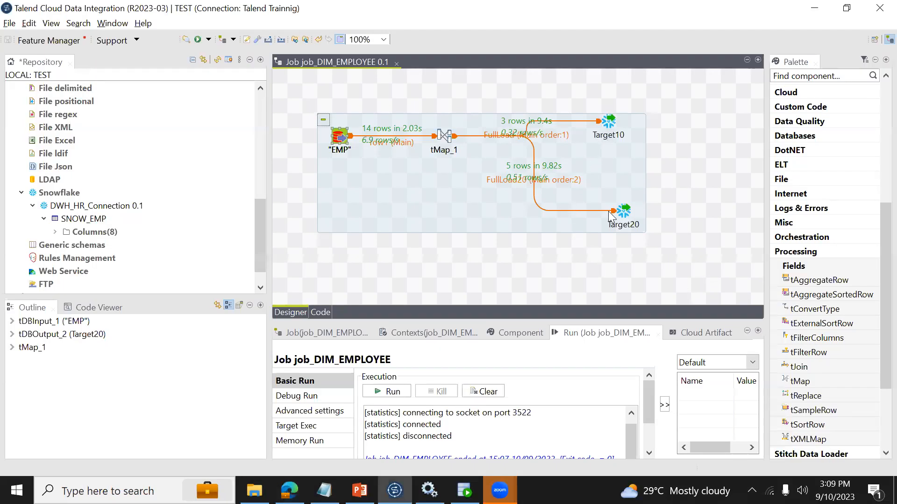
left_click(608, 121)
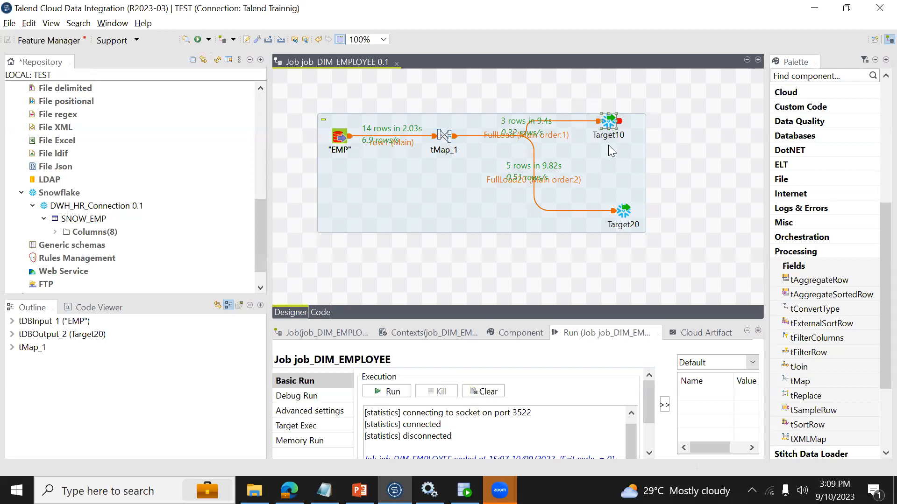
left_click(632, 227)
Switch back to Snowflake's Query History, examine the DIM_EMPLOYEE10 and DIM_EMPLOYEE20 load statements and widen the SQL Text column
key("alt+Tab")
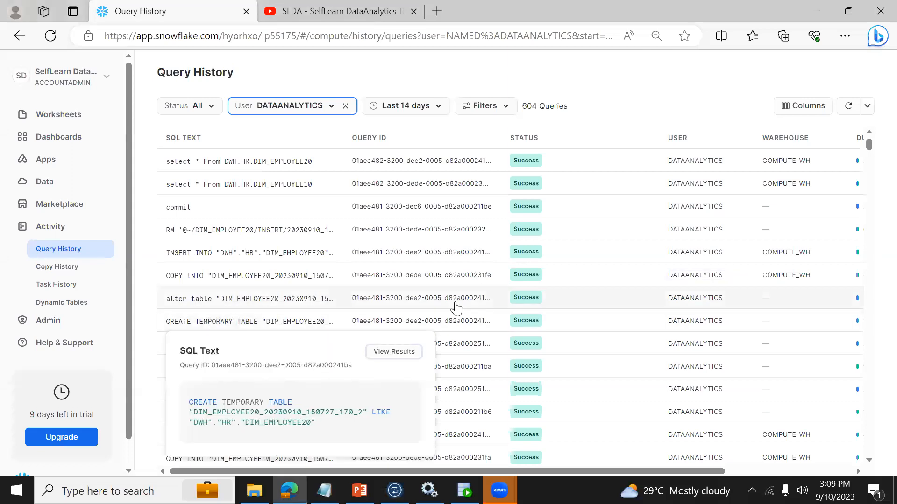
left_click_drag(869, 150, 870, 157)
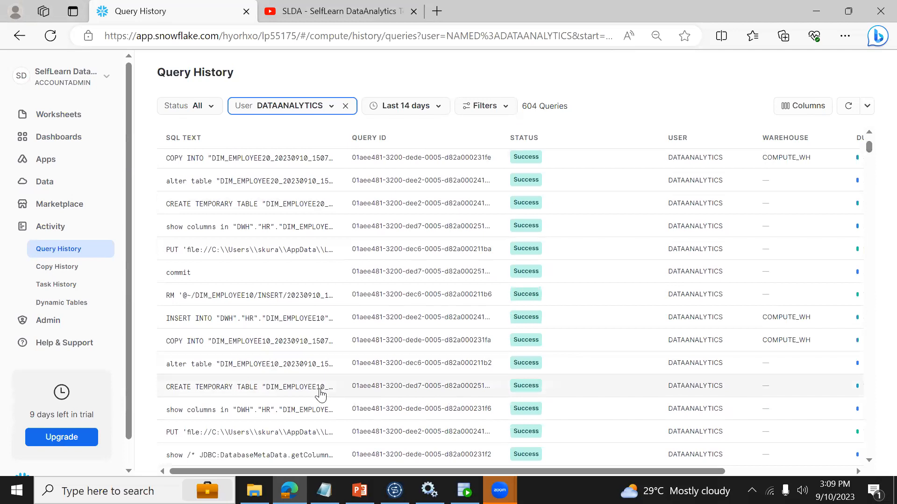
mouse_move(319, 394)
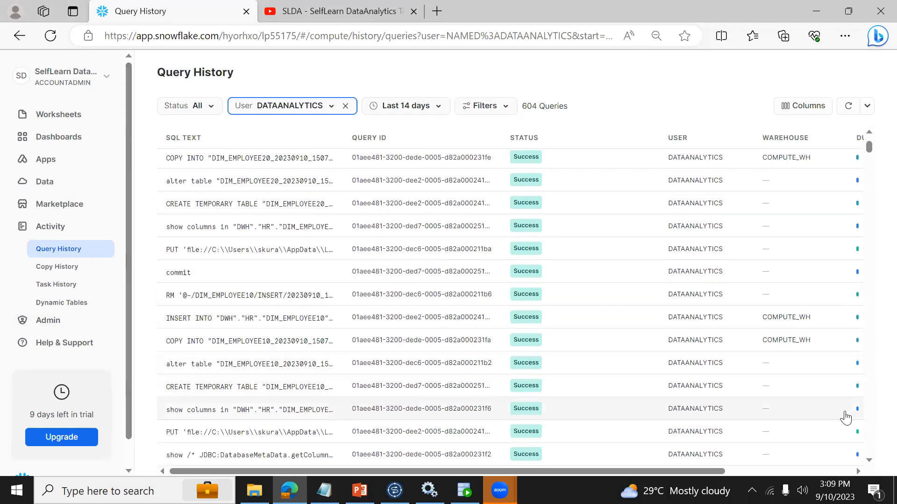
scroll(870, 462, "down", 6)
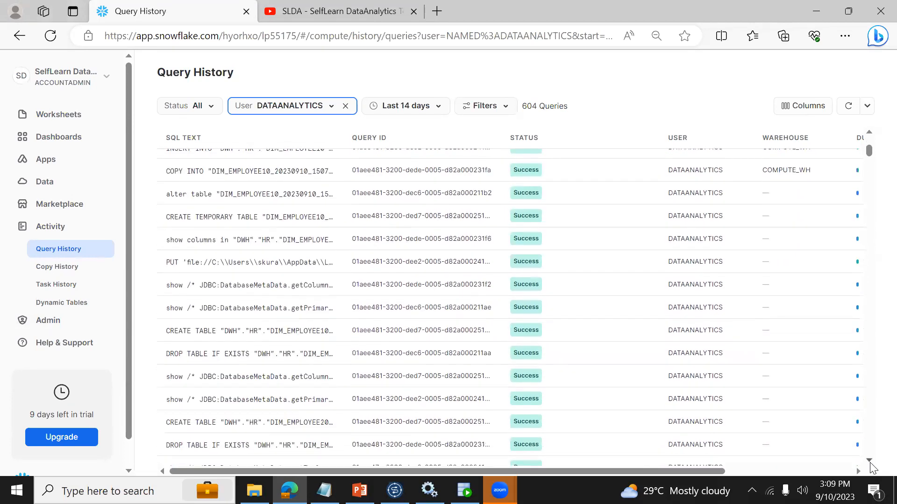
scroll(872, 469, "down", 1)
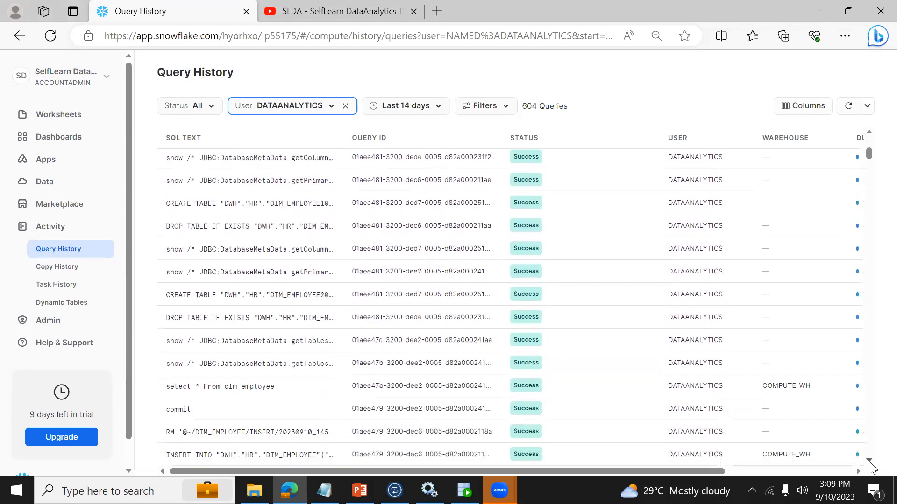
scroll(871, 467, "down", 2)
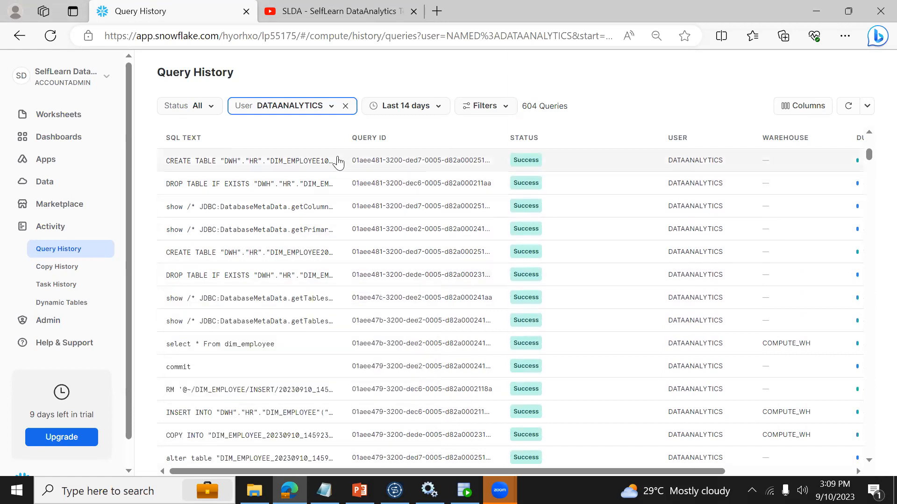
left_click_drag(336, 137, 526, 133)
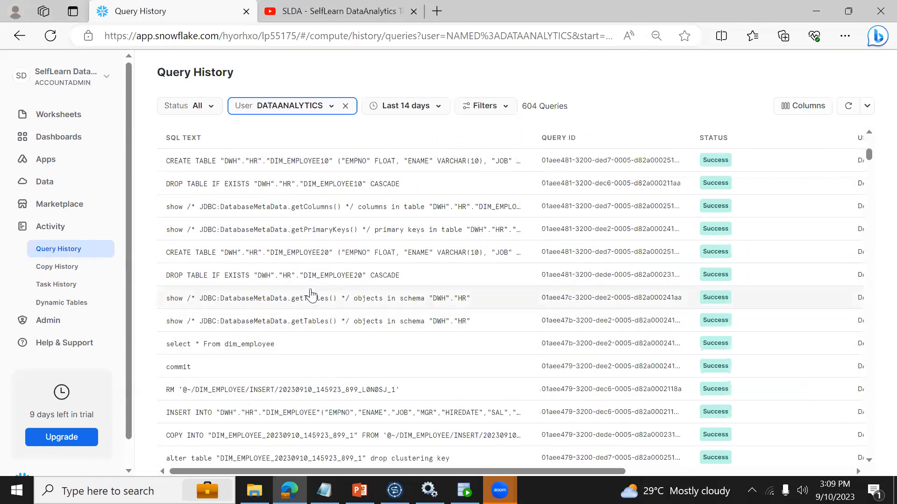
Examine the create and drop statements for DIM_EMPLOYEE10 and DIM_EMPLOYEE20, and open the details of the DIM_EMPLOYEE10 COPY INTO query
mouse_move(370, 280)
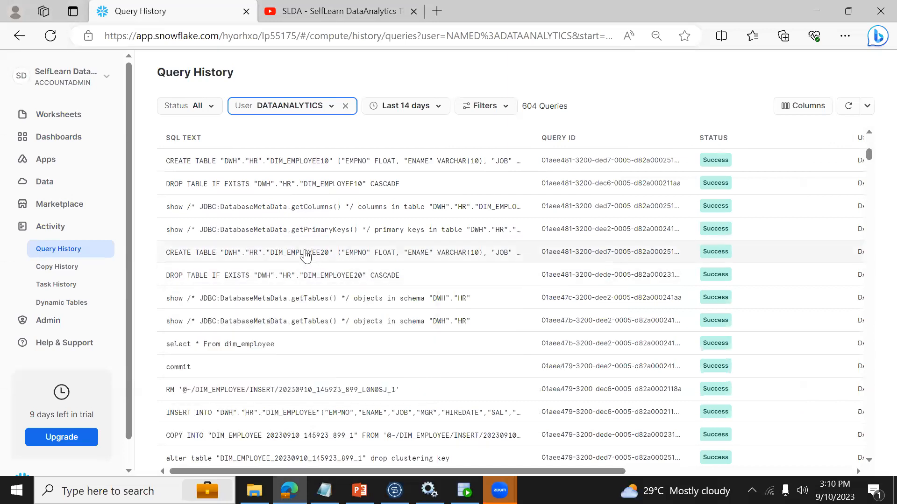
mouse_move(345, 256)
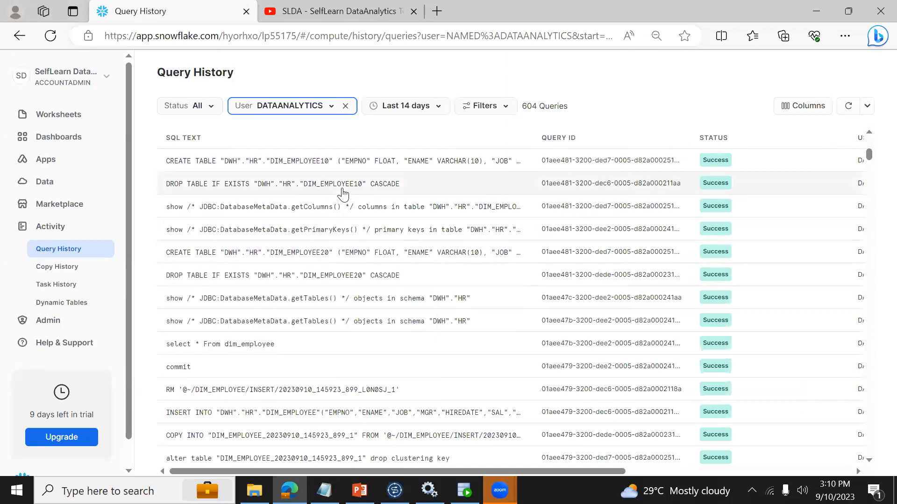
mouse_move(343, 192)
mouse_move(327, 171)
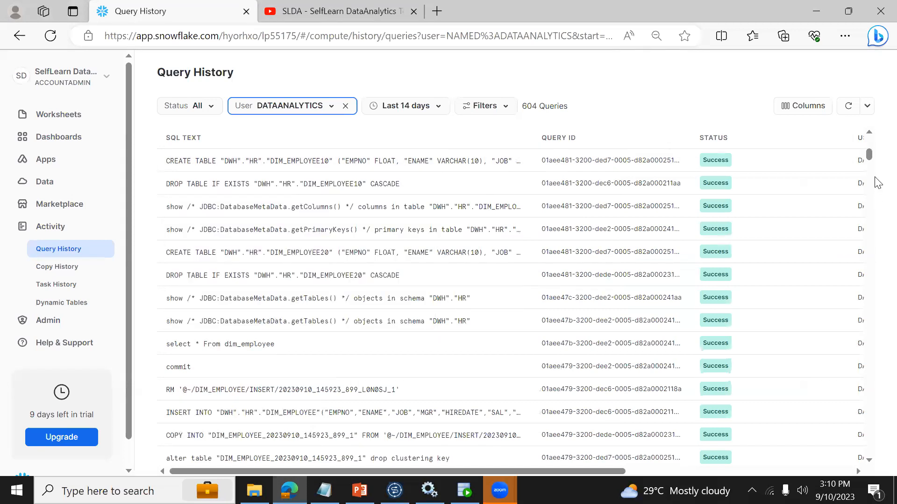
left_click_drag(868, 157, 869, 152)
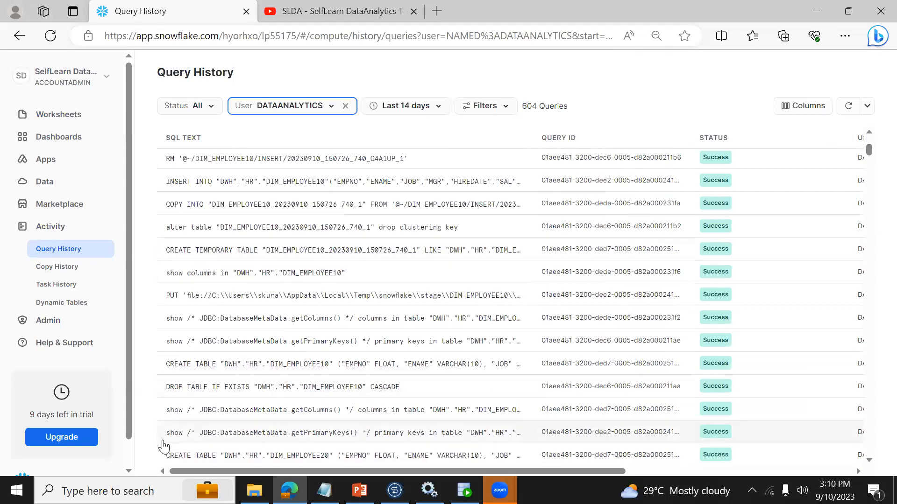
left_click(693, 213)
key("alt+Tab")
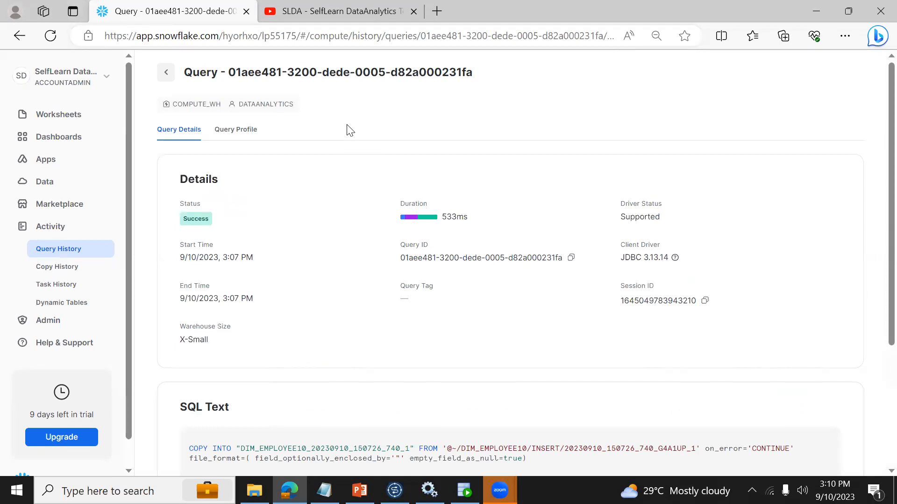
Return from the query details to Query History and limit its date range to the last day
left_click(46, 252)
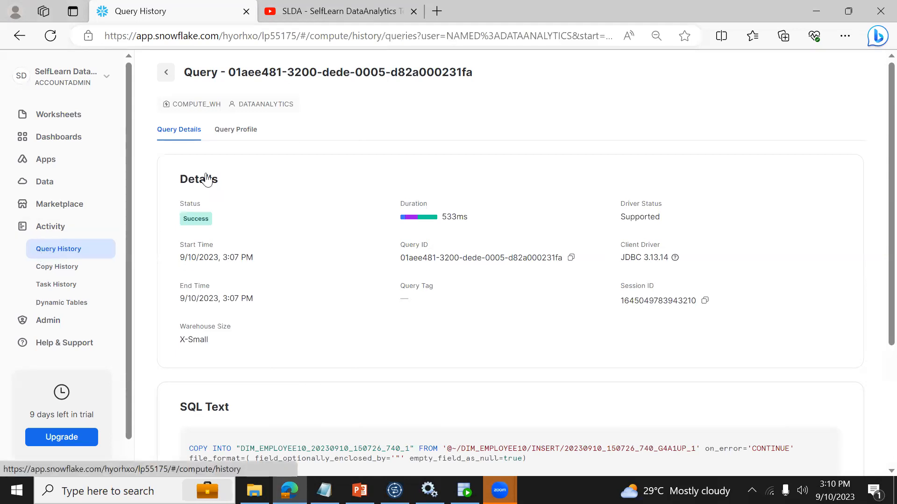
left_click(98, 245)
left_click(412, 112)
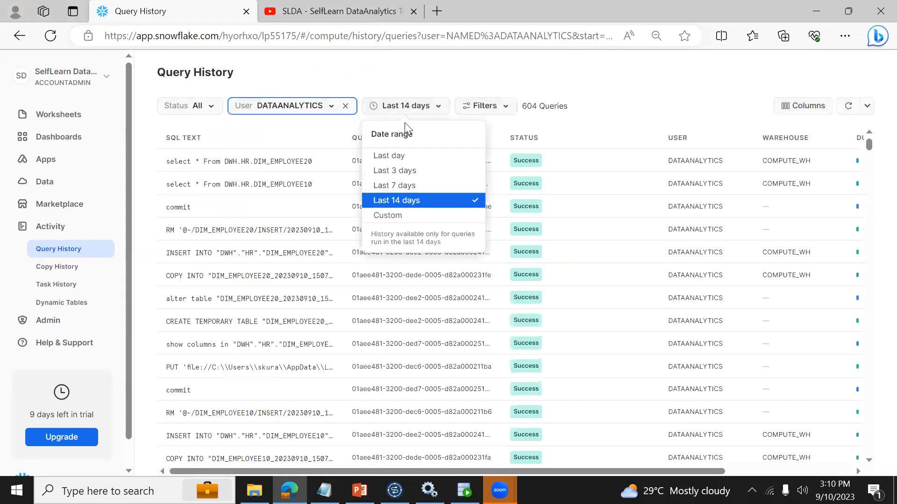
left_click(402, 160)
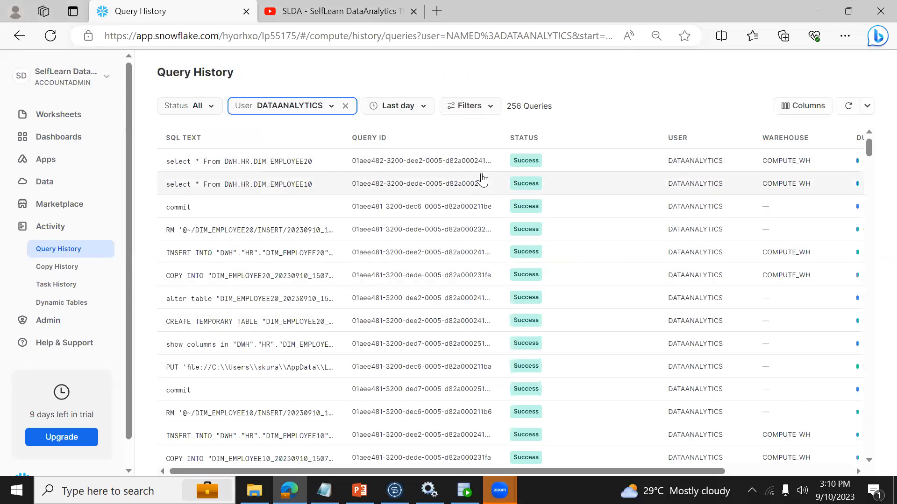
Switch to Talend and open the map editor of tMap_1 at the FullLoad20 filter expression
key("alt+Tab")
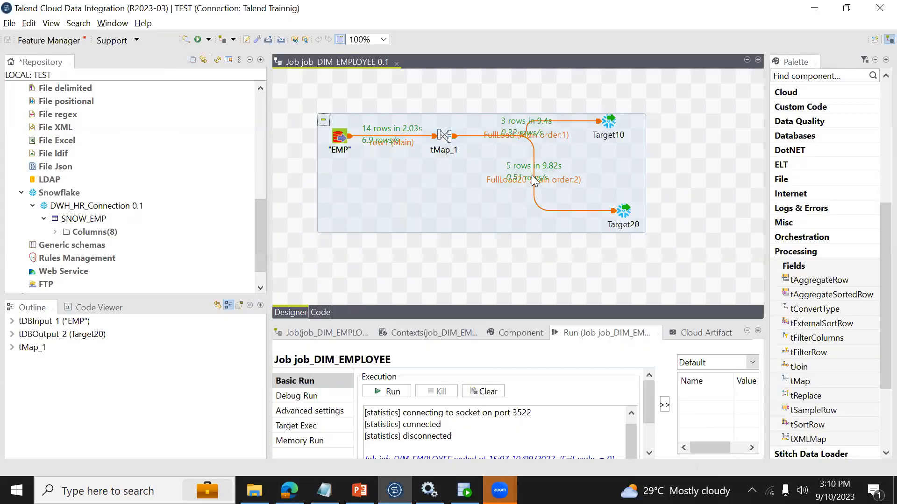
left_click(443, 136)
double_click(443, 136)
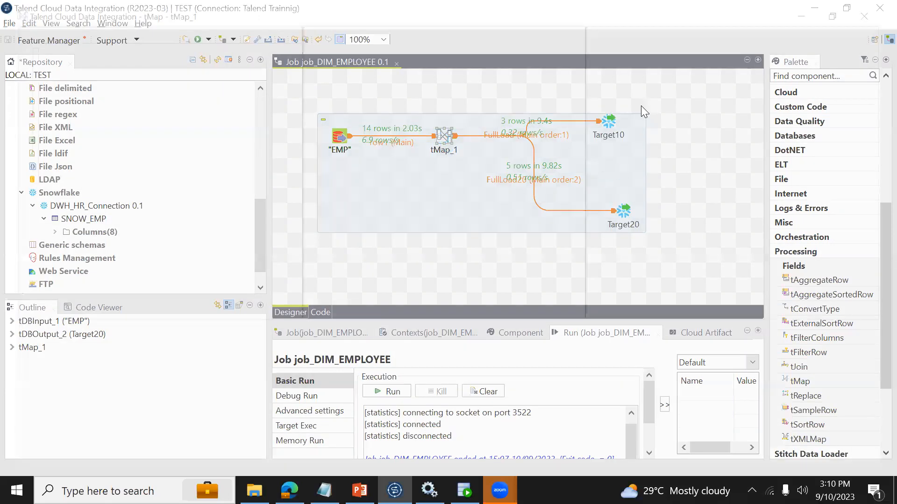
left_click(723, 152)
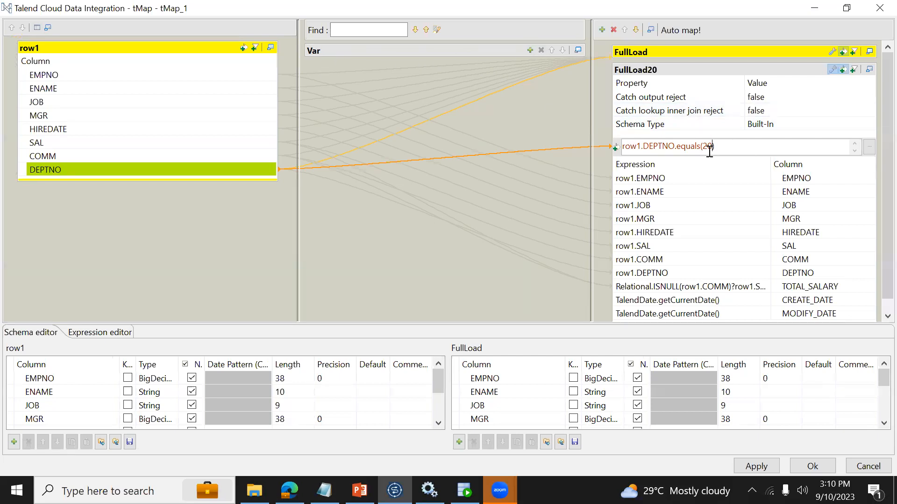
Add two variables to the Var table of tMap_1 and set the type of both to int | Integer
left_click(489, 52)
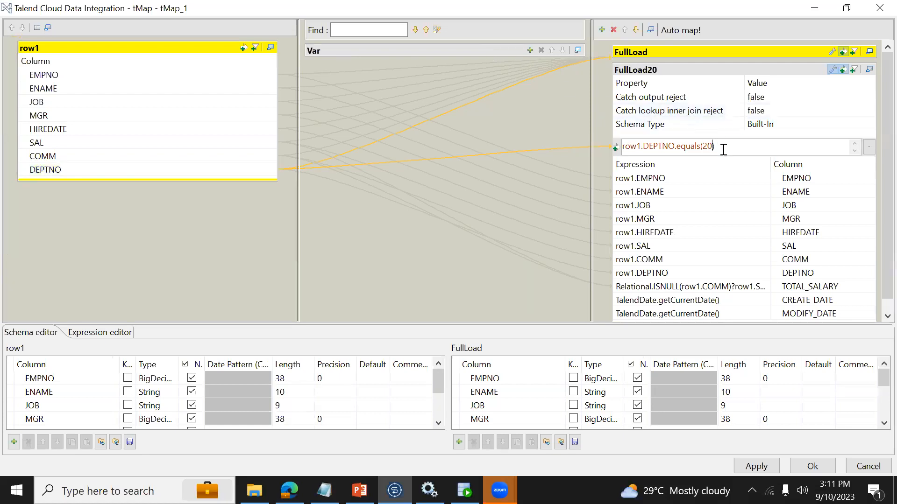
left_click(531, 52)
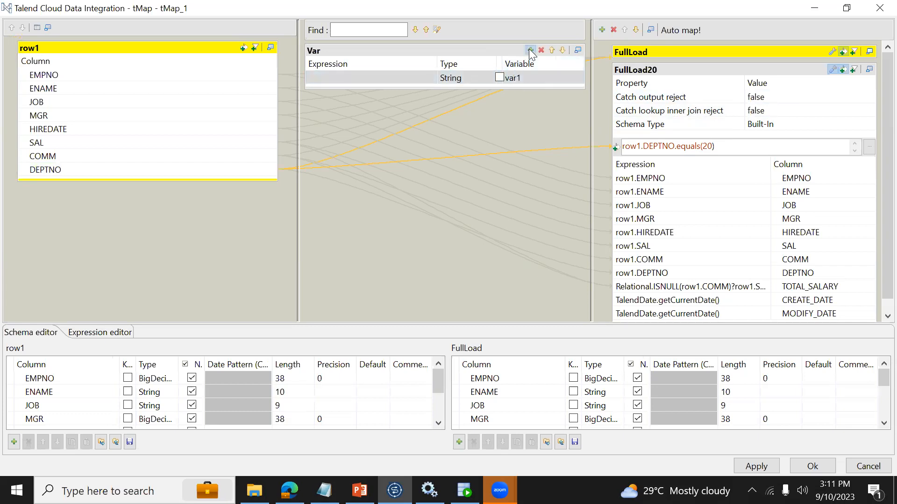
left_click(530, 50)
left_click(500, 78)
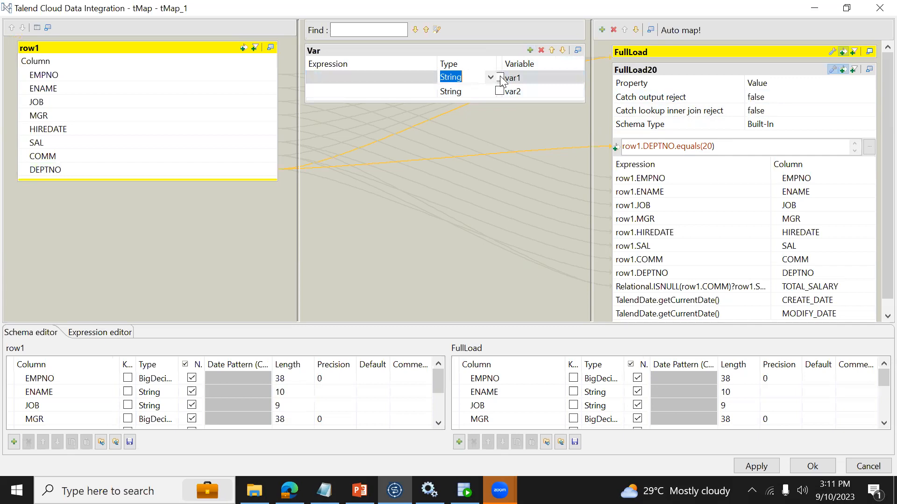
left_click(491, 77)
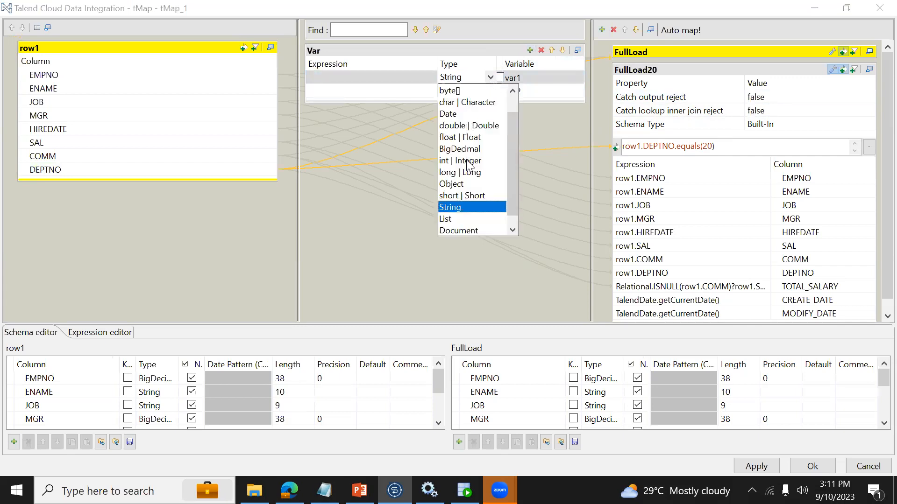
left_click(467, 161)
left_click(486, 90)
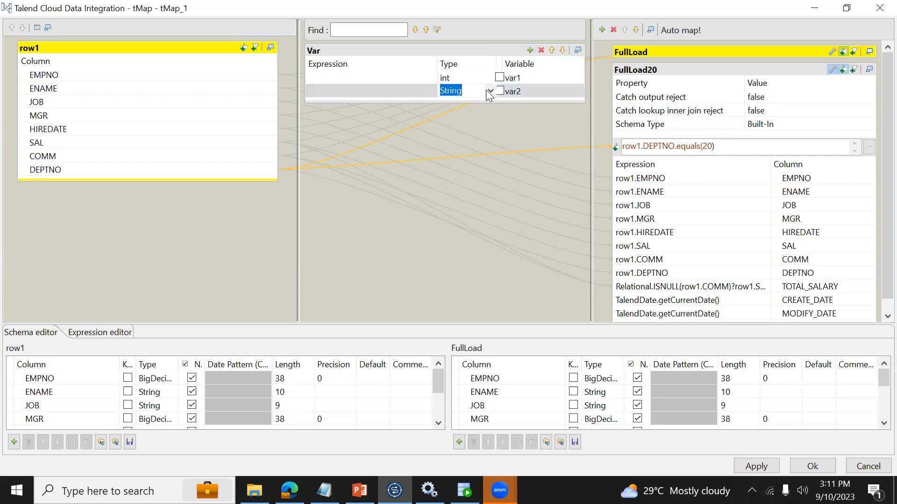
left_click(490, 91)
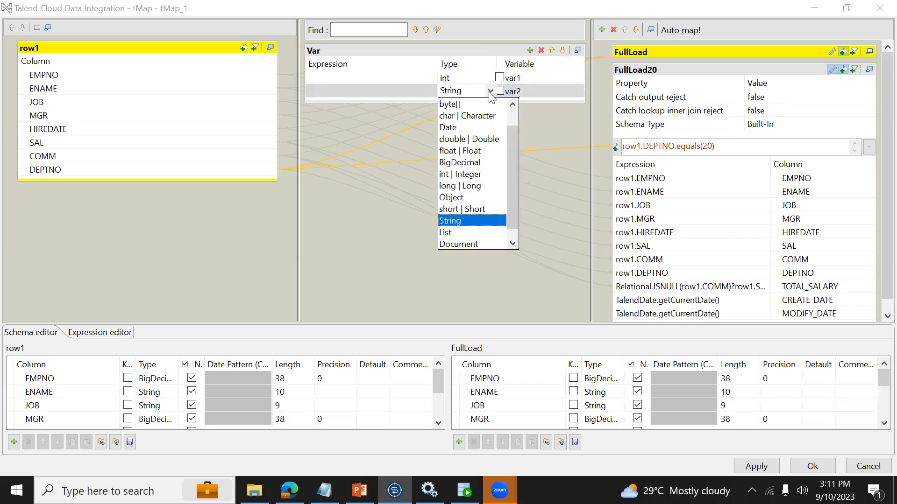
left_click(459, 174)
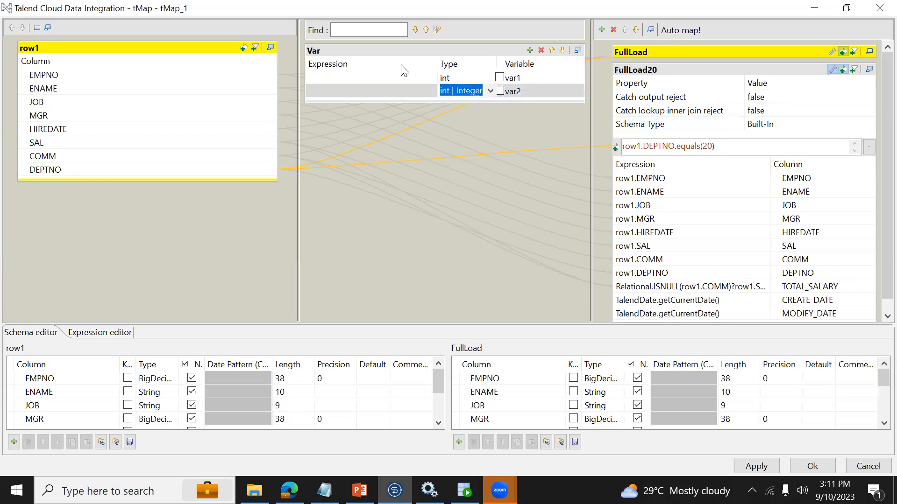
Name the first variable V_DEPT_10 and set its expression to 10
left_click(523, 81)
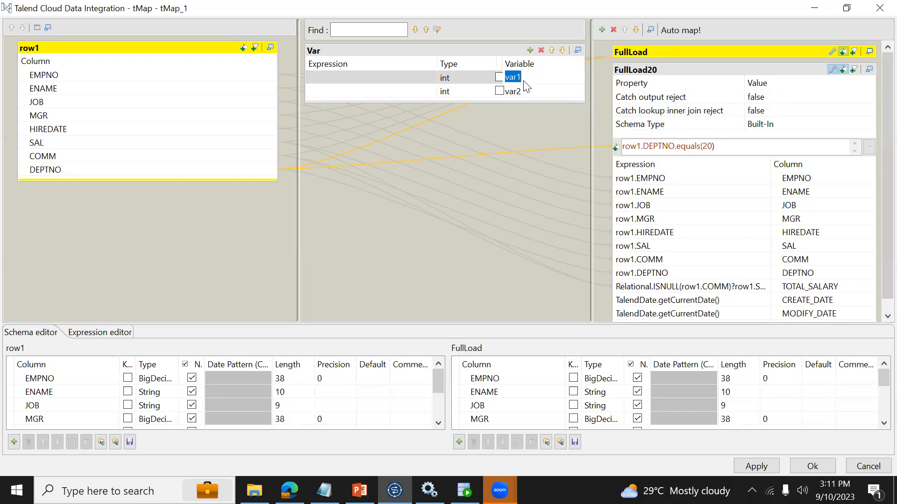
key("BackSpace")
type("DEPT_")
type("10")
type("V")
type("_")
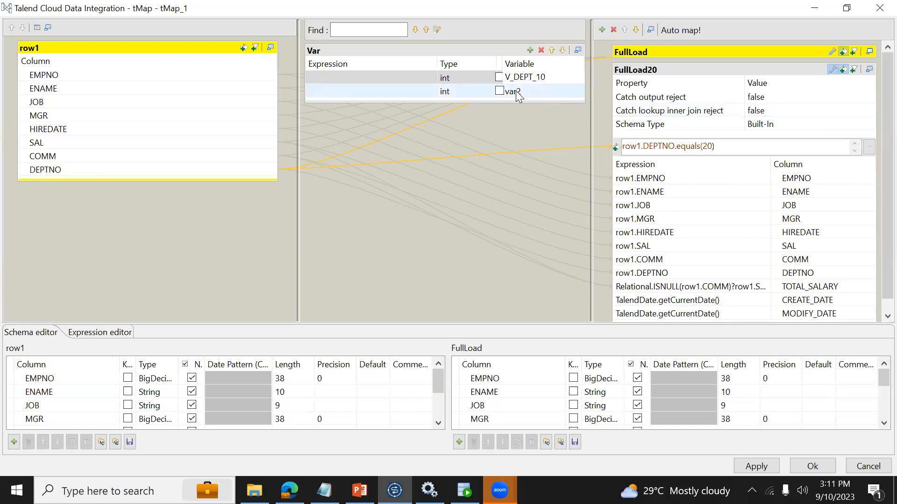
left_click(515, 90)
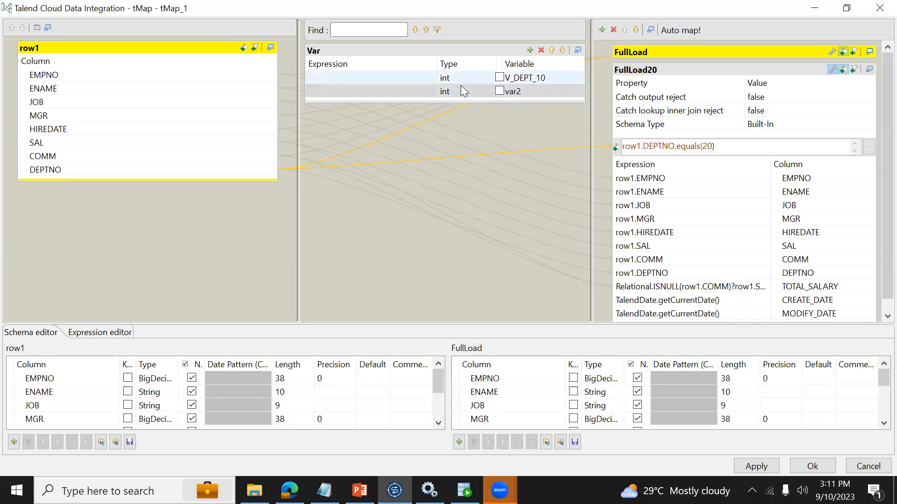
left_click(414, 76)
type("10")
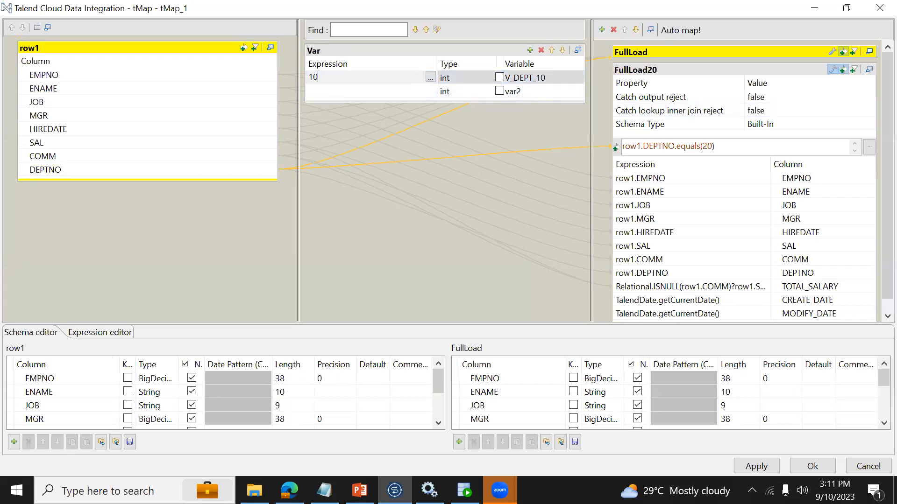
Set the second variable's expression to 20 and name it V_DEPT_20
left_click(378, 93)
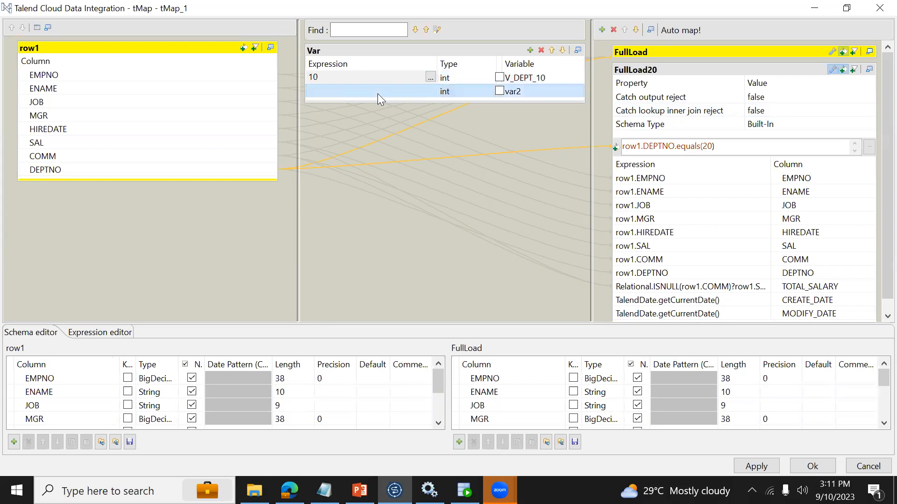
type("20")
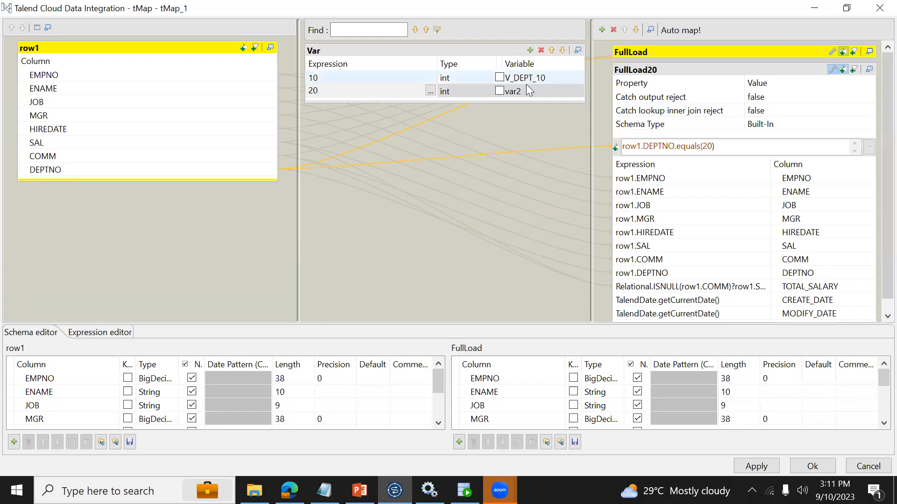
left_click(516, 90)
type("V")
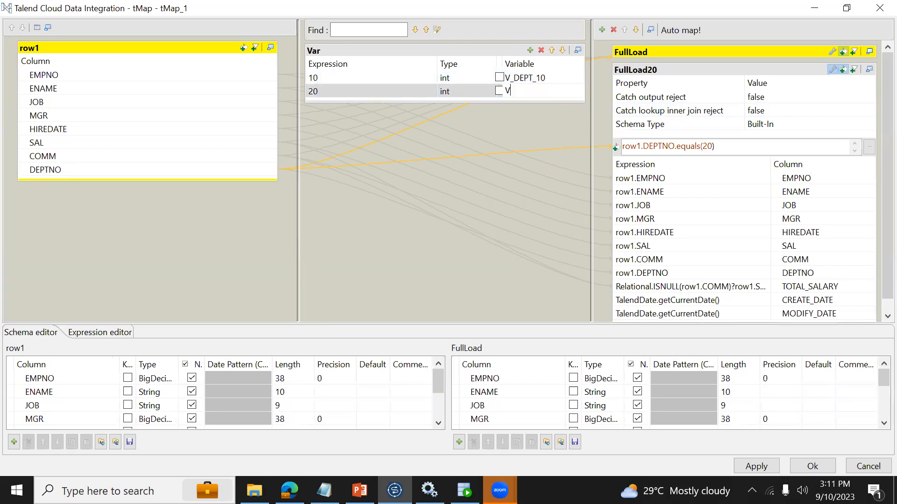
type("_DEPT_20")
Change the FullLoad20 filter expression to row1.DEPTNO.equals( Var.V_DEPT_20 ), inserting the variable from the Var table
left_click(723, 148)
key("BackSpace")
key("BackSpace")
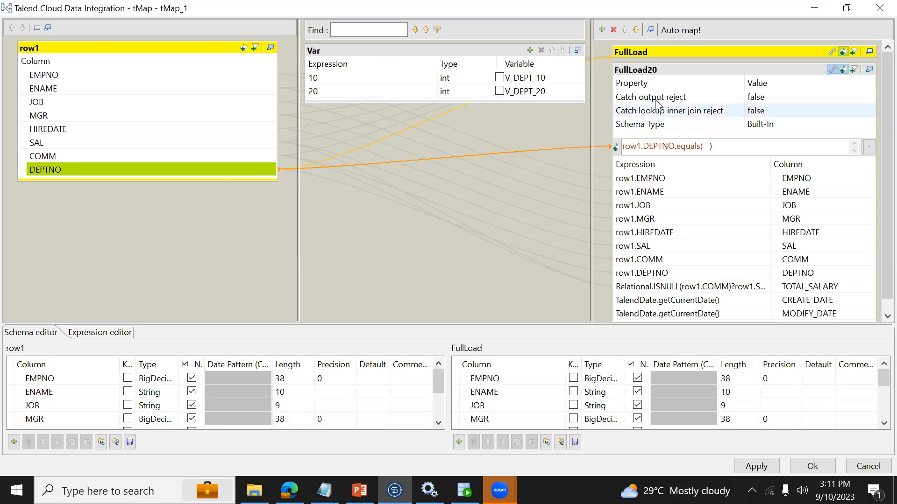
left_click_drag(560, 89, 709, 149)
left_click(716, 143)
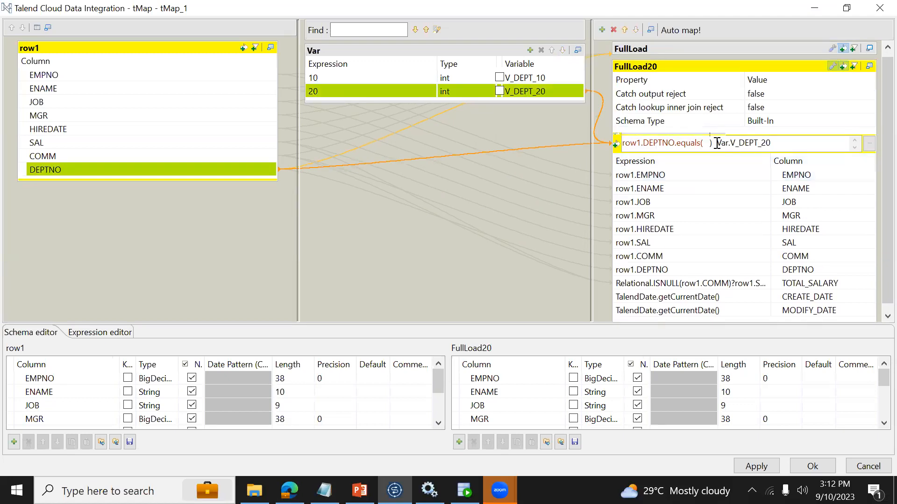
key("BackSpace")
key("BackSpace")
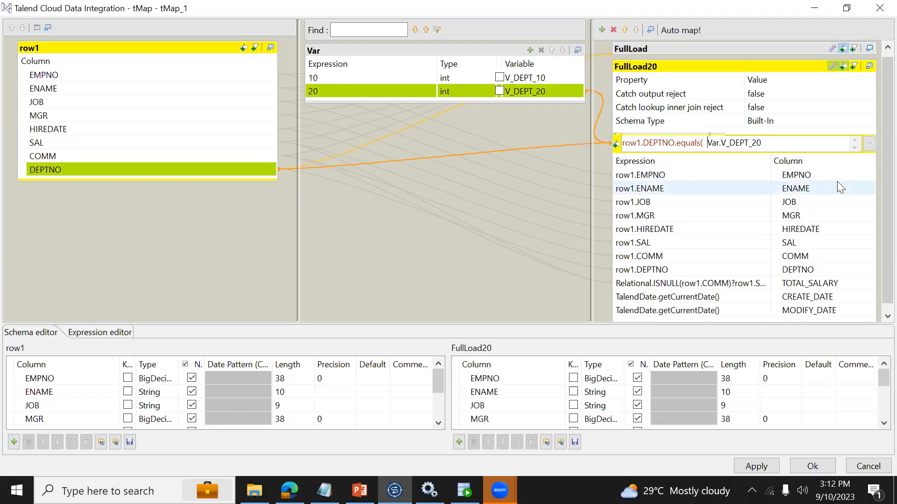
key("BackSpace")
type("_")
key("BackSpace")
type(")")
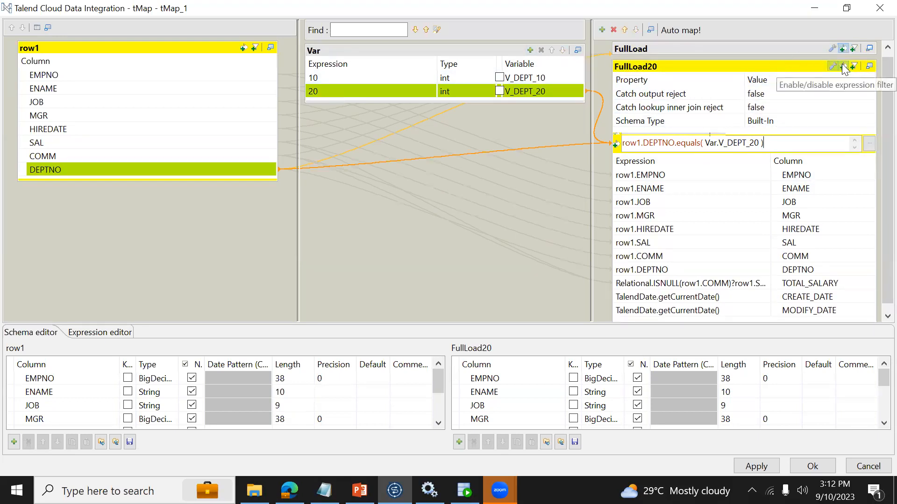
Collapse FullLoad20, expand the FullLoad output and change its filter expression to row1.DEPTNO.equals( Var.V_DEPT_10 )
left_click(870, 66)
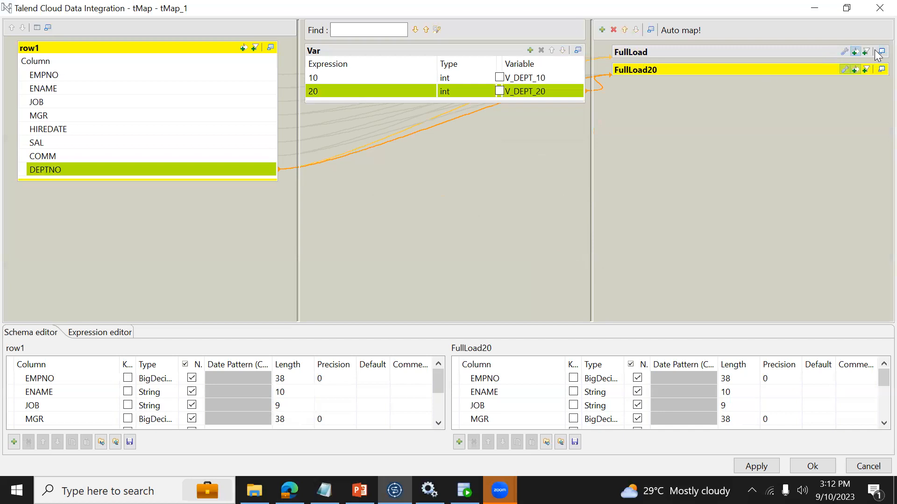
left_click(880, 51)
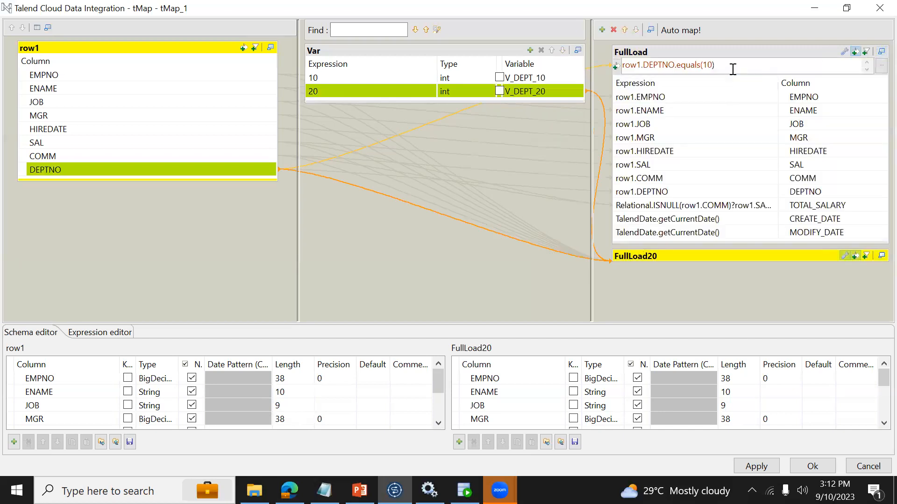
left_click(733, 67)
key("BackSpace")
key("BackSpace")
key("BackSpace")
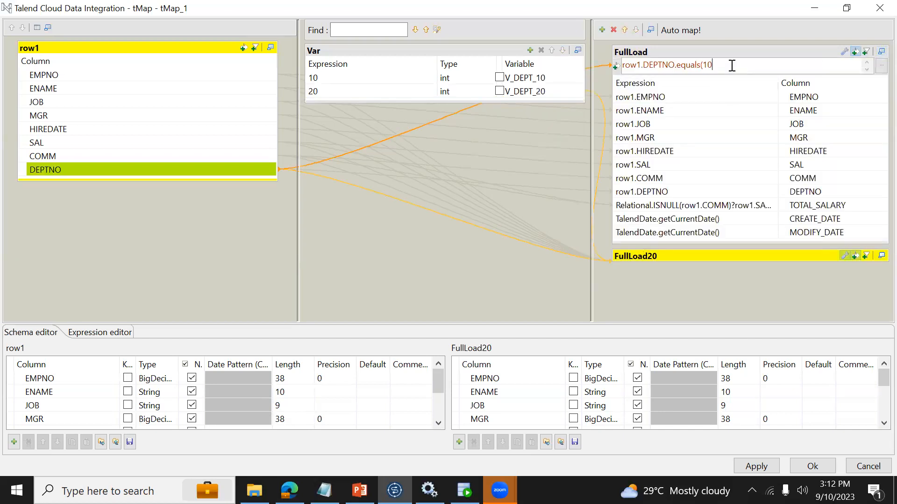
left_click_drag(535, 79, 726, 66)
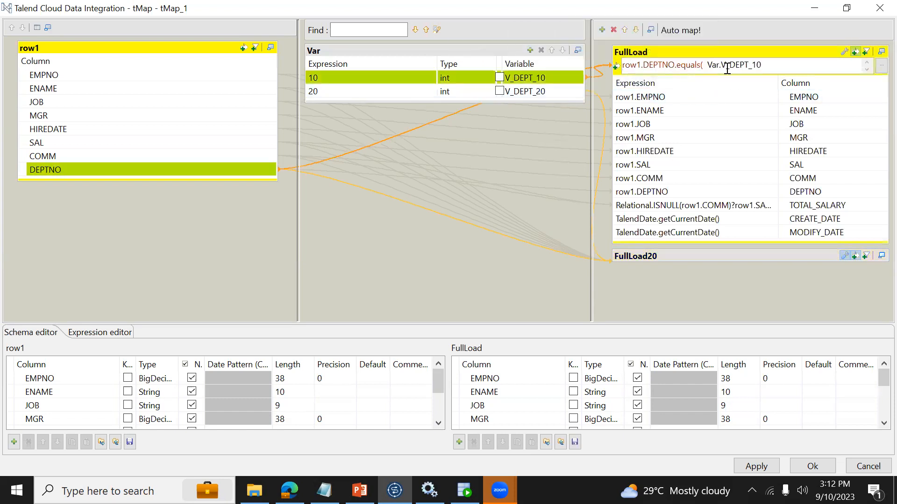
type(")")
Accept and save the tMap_1 mapping changes, and show the component's basic settings
left_click(812, 464)
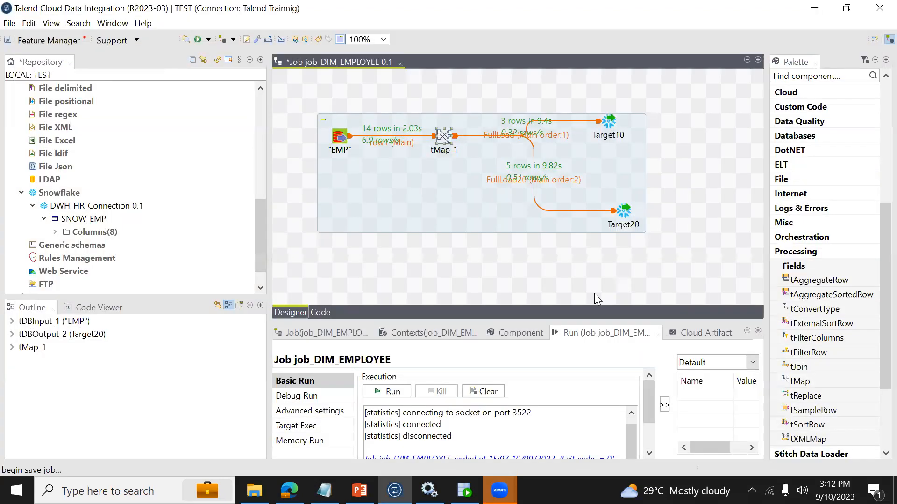
left_click(519, 333)
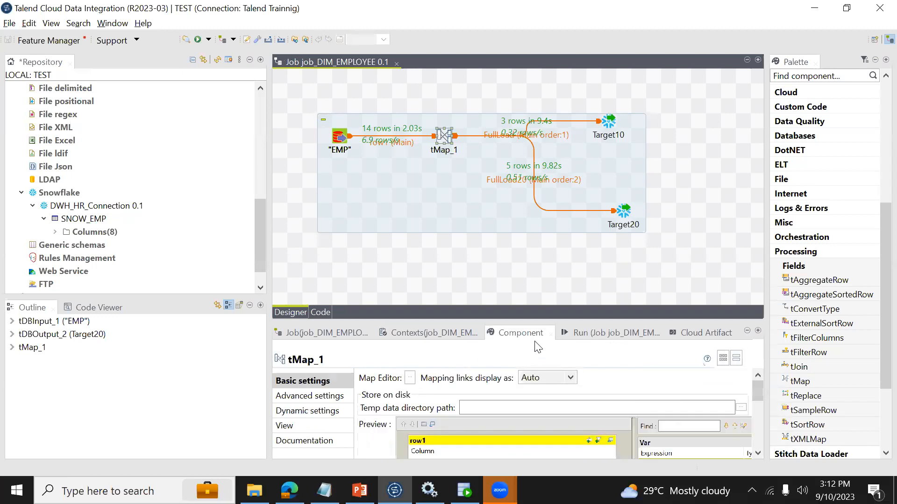
Run job_DIM_EMPLOYEE, enlarge its run output area, and check the FullLoad filter expression in tMap_1
left_click(584, 334)
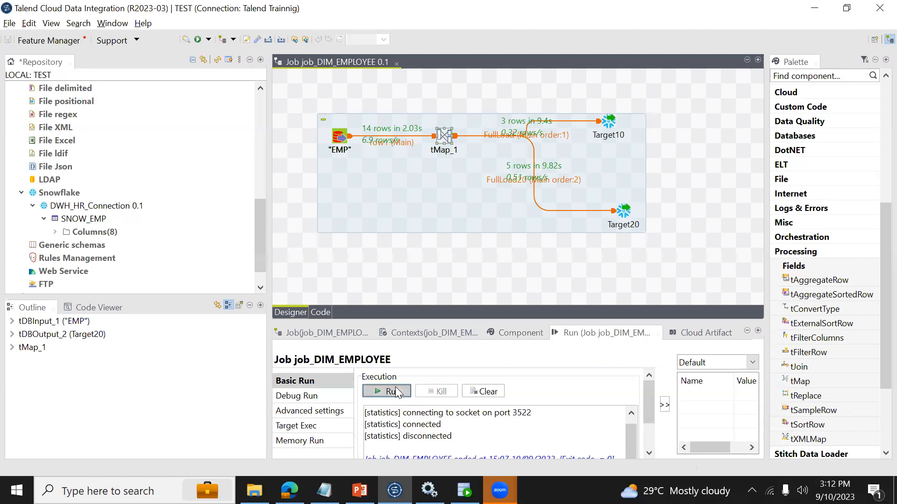
left_click(390, 391)
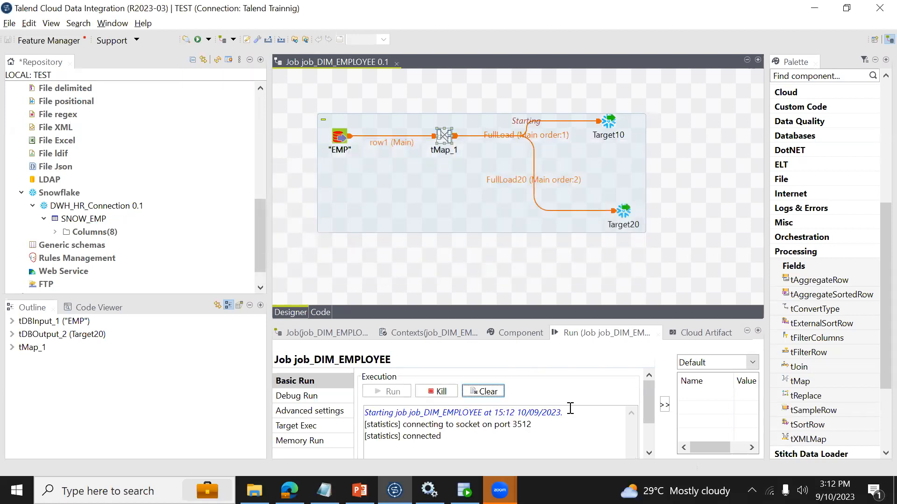
left_click_drag(532, 321, 528, 277)
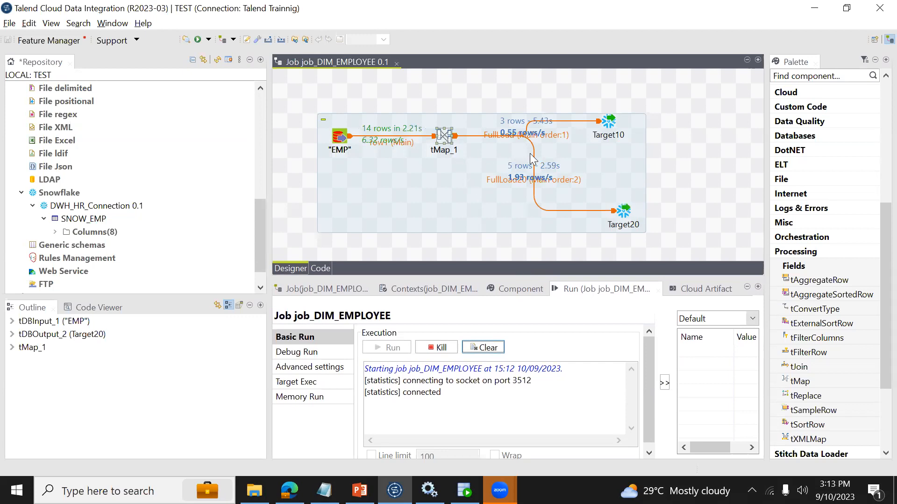
double_click(444, 137)
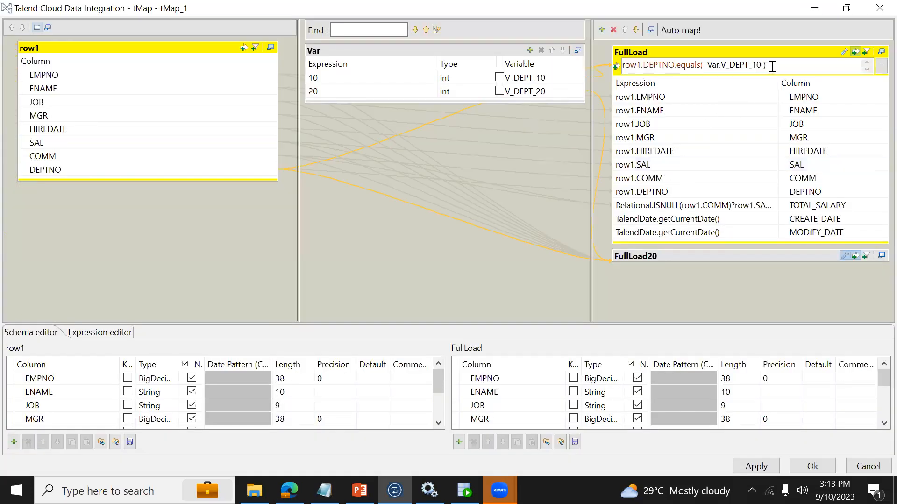
left_click(770, 66)
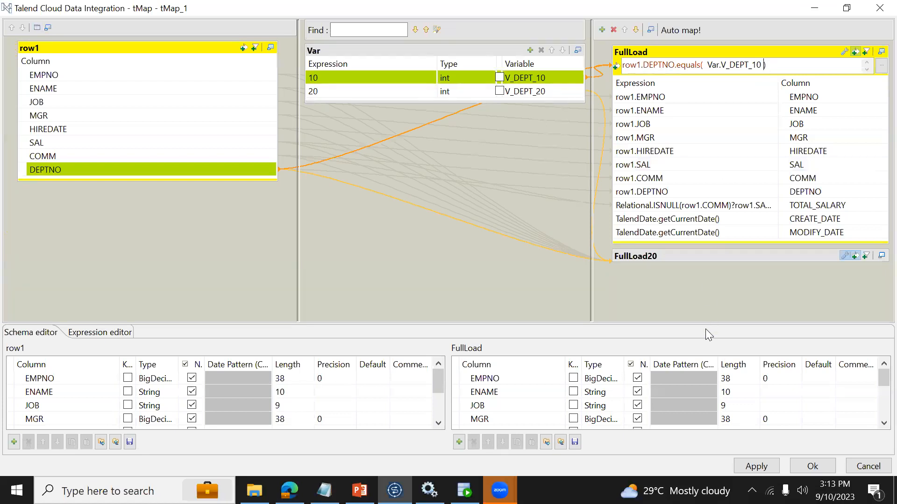
Switch to Oracle SQL Developer, remove the WHERE clause from the EMP query, and run select * From EMP
left_click(464, 490)
left_click(356, 94)
key("BackSpace")
key("BackSpace")
key("BackSpace")
key("BackSpace")
key("BackSpace")
key("BackSpace")
key("BackSpace")
key("BackSpace")
key("BackSpace")
key("BackSpace")
key("BackSpace")
key("BackSpace")
key("BackSpace")
key("BackSpace")
key("BackSpace")
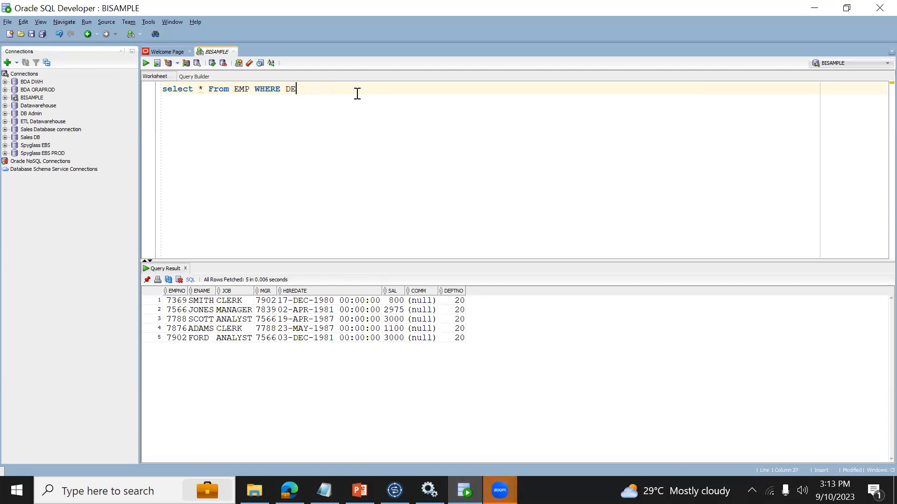
key("ctrl+Return")
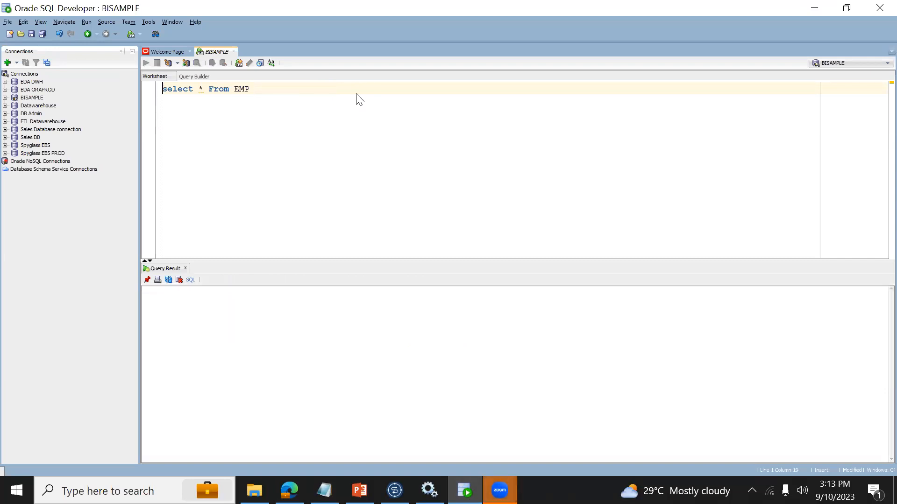
Add ORDER BY SAL DESC to the EMP query and run it
type("ORD")
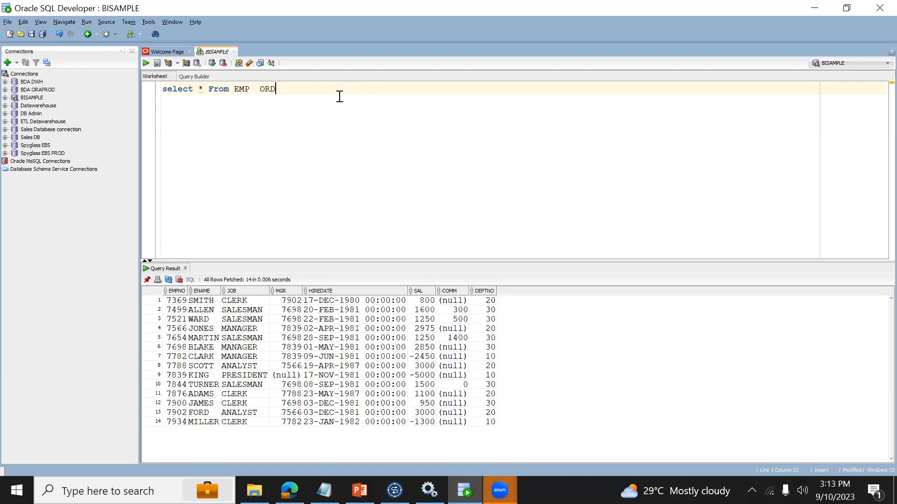
type("ER BY SAL DESC")
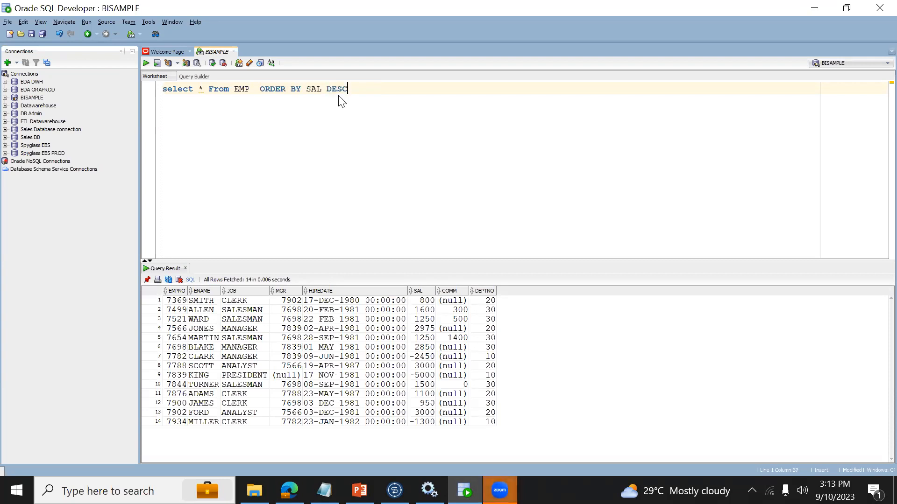
key("ctrl+Return")
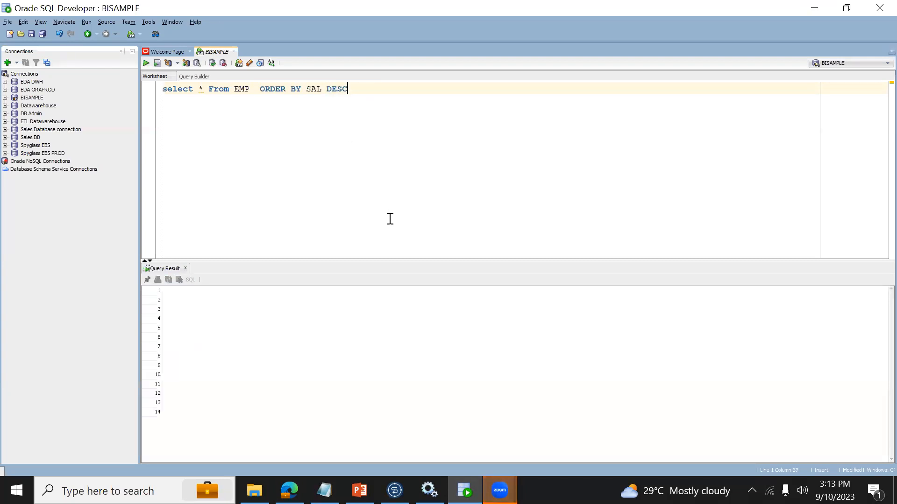
Examine the highest-paid employee's row in the query result, from the salary across to the DEPTNO value
left_click(423, 301)
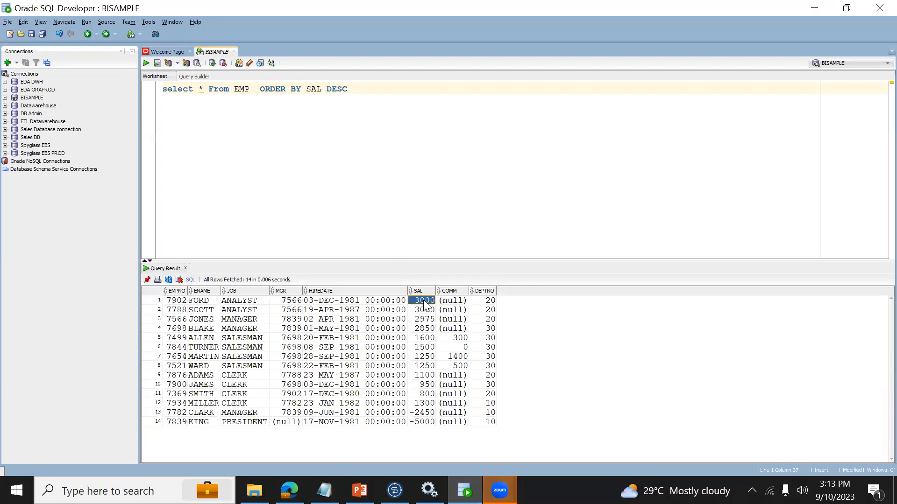
key("Left")
key("Left")
key("Right")
key("Right")
key("Right")
key("Right")
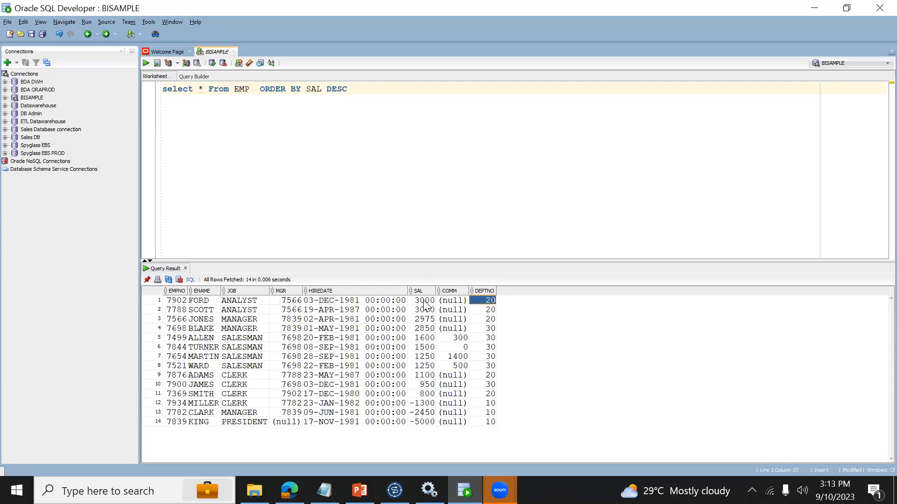
Switch back to Talend, cancel and reopen the tMap_1 mapping, and examine the V_DEPT_10 expression and row1's DEPTNO column
left_click(395, 490)
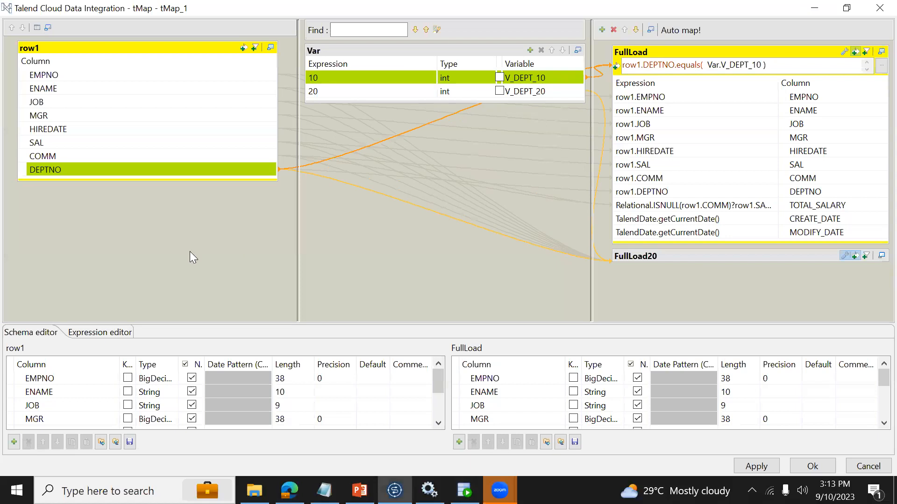
left_click(855, 467)
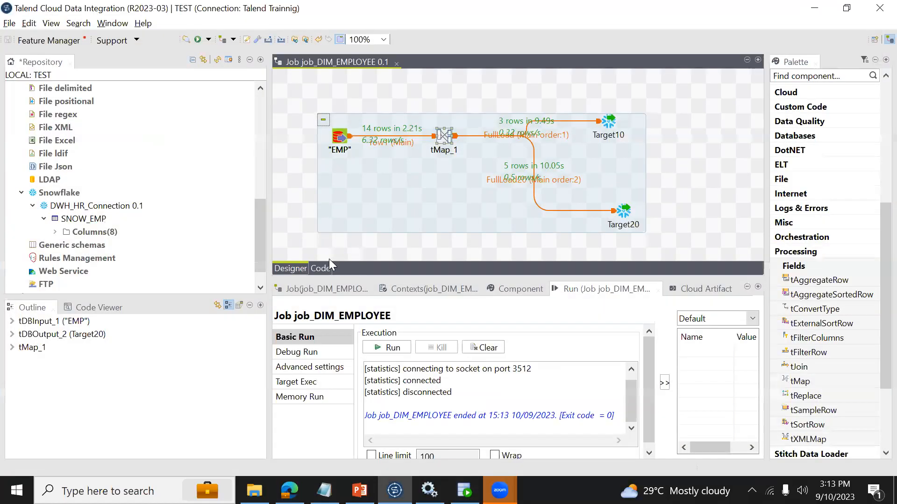
double_click(441, 135)
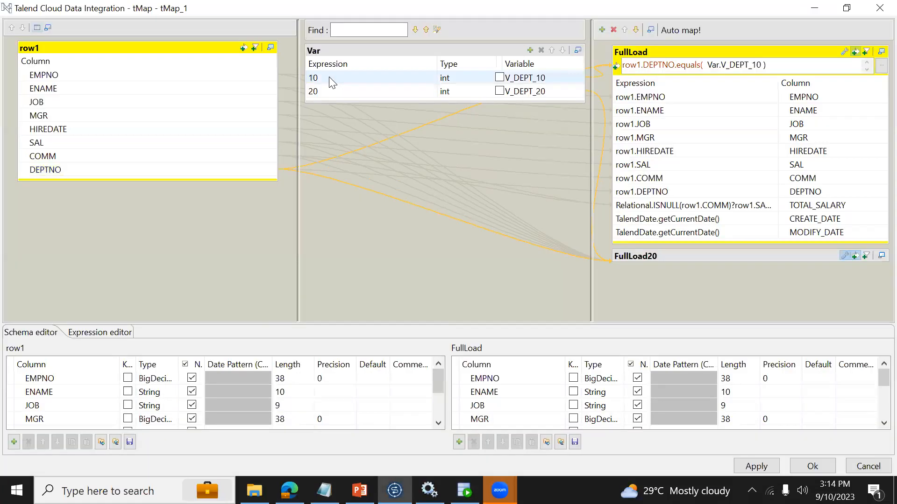
left_click(329, 77)
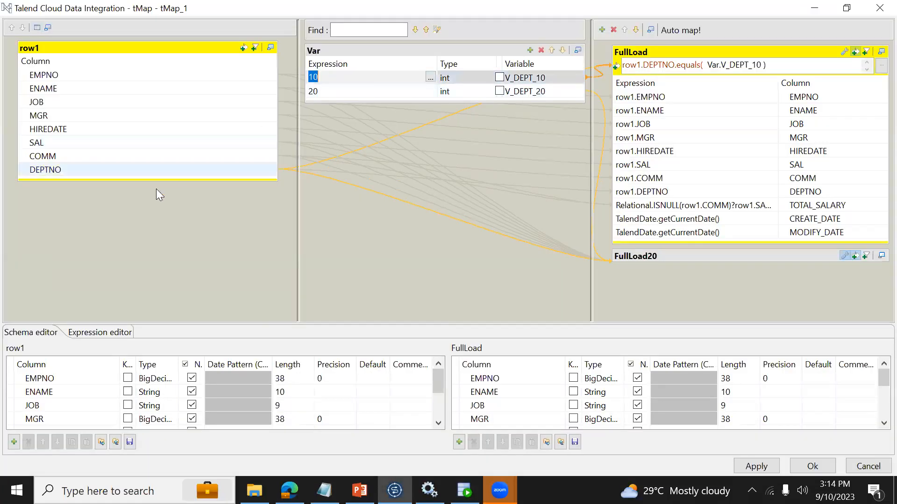
left_click_drag(116, 171, 185, 301)
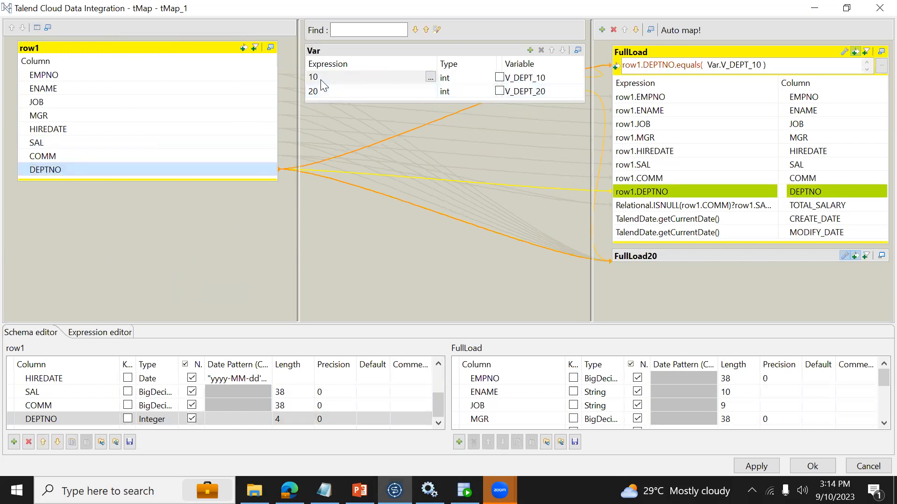